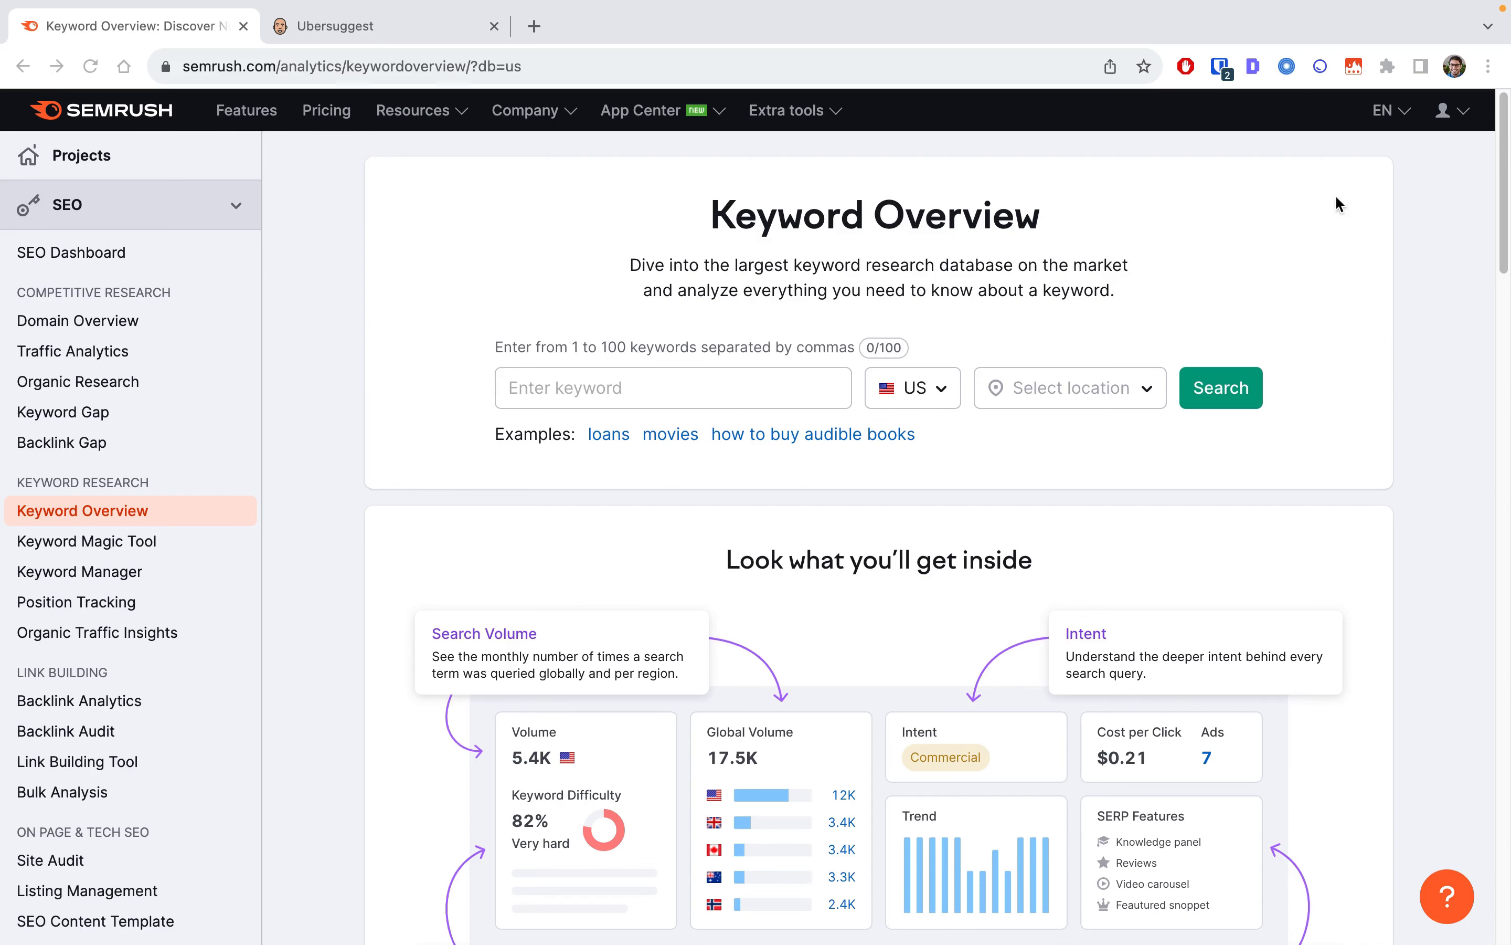
- Run a US keyword analysis in Semrush Keyword Overview for "content briefs" and "seo audit template"
click(594, 387)
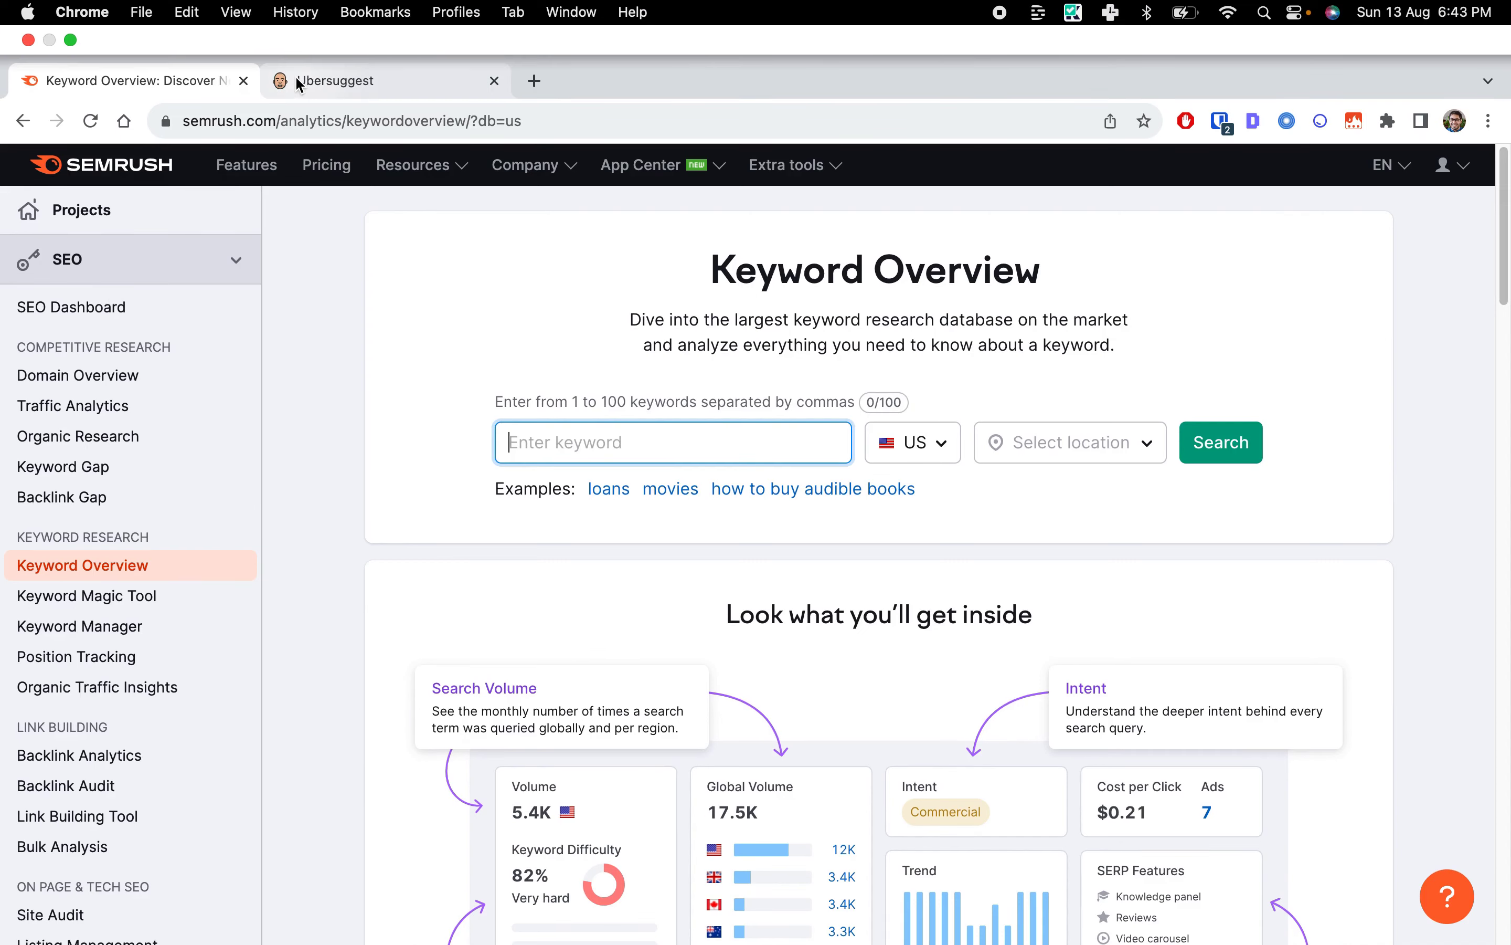
click(306, 79)
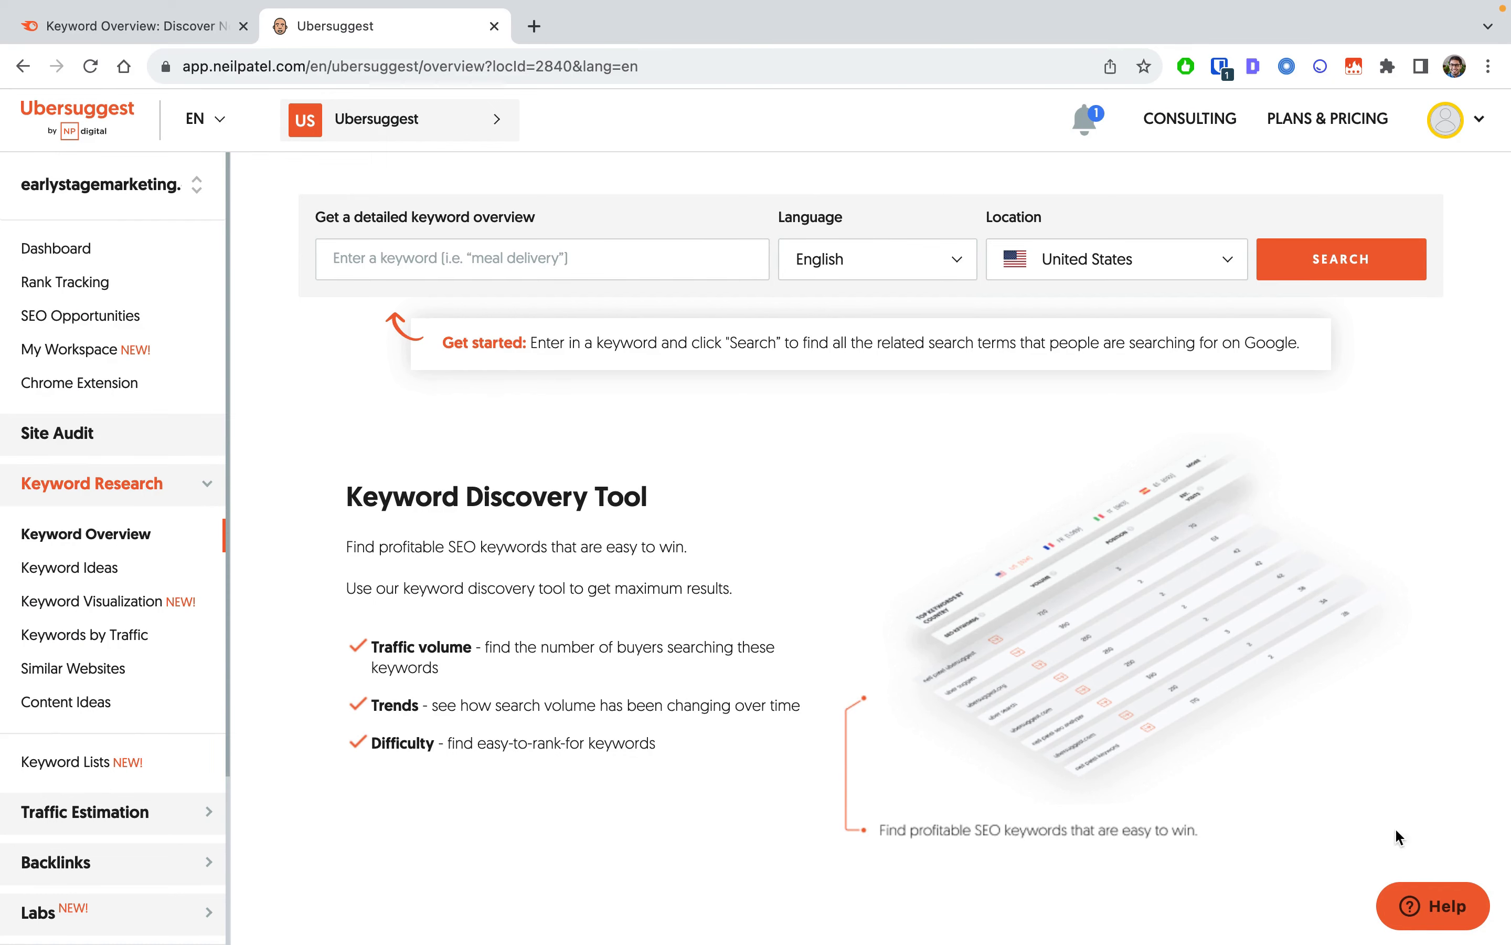
click(122, 32)
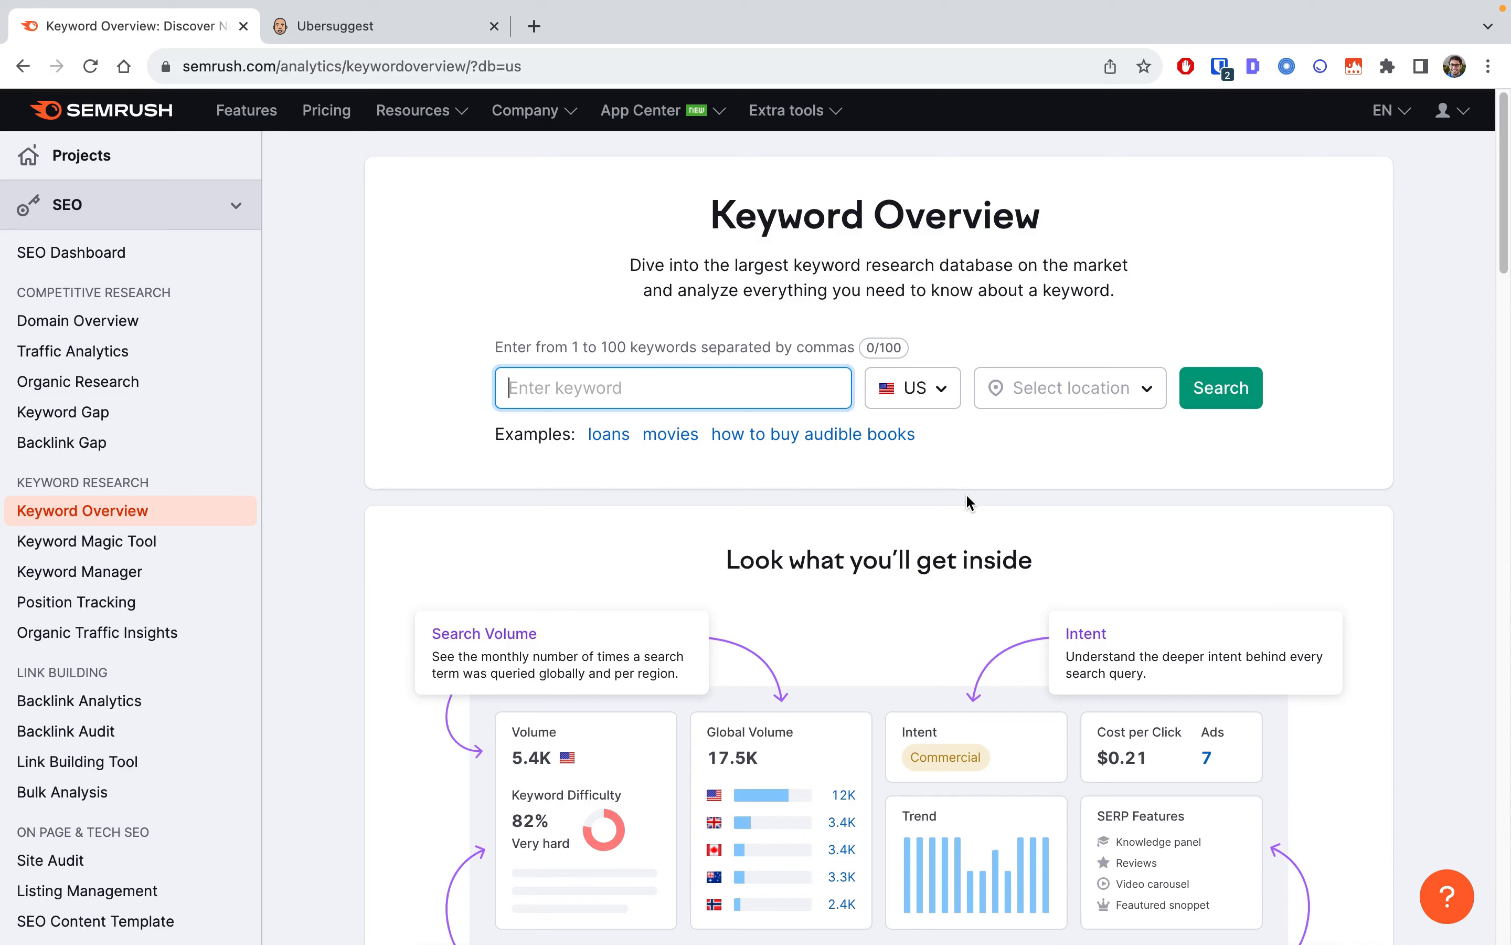
text(content briefs)
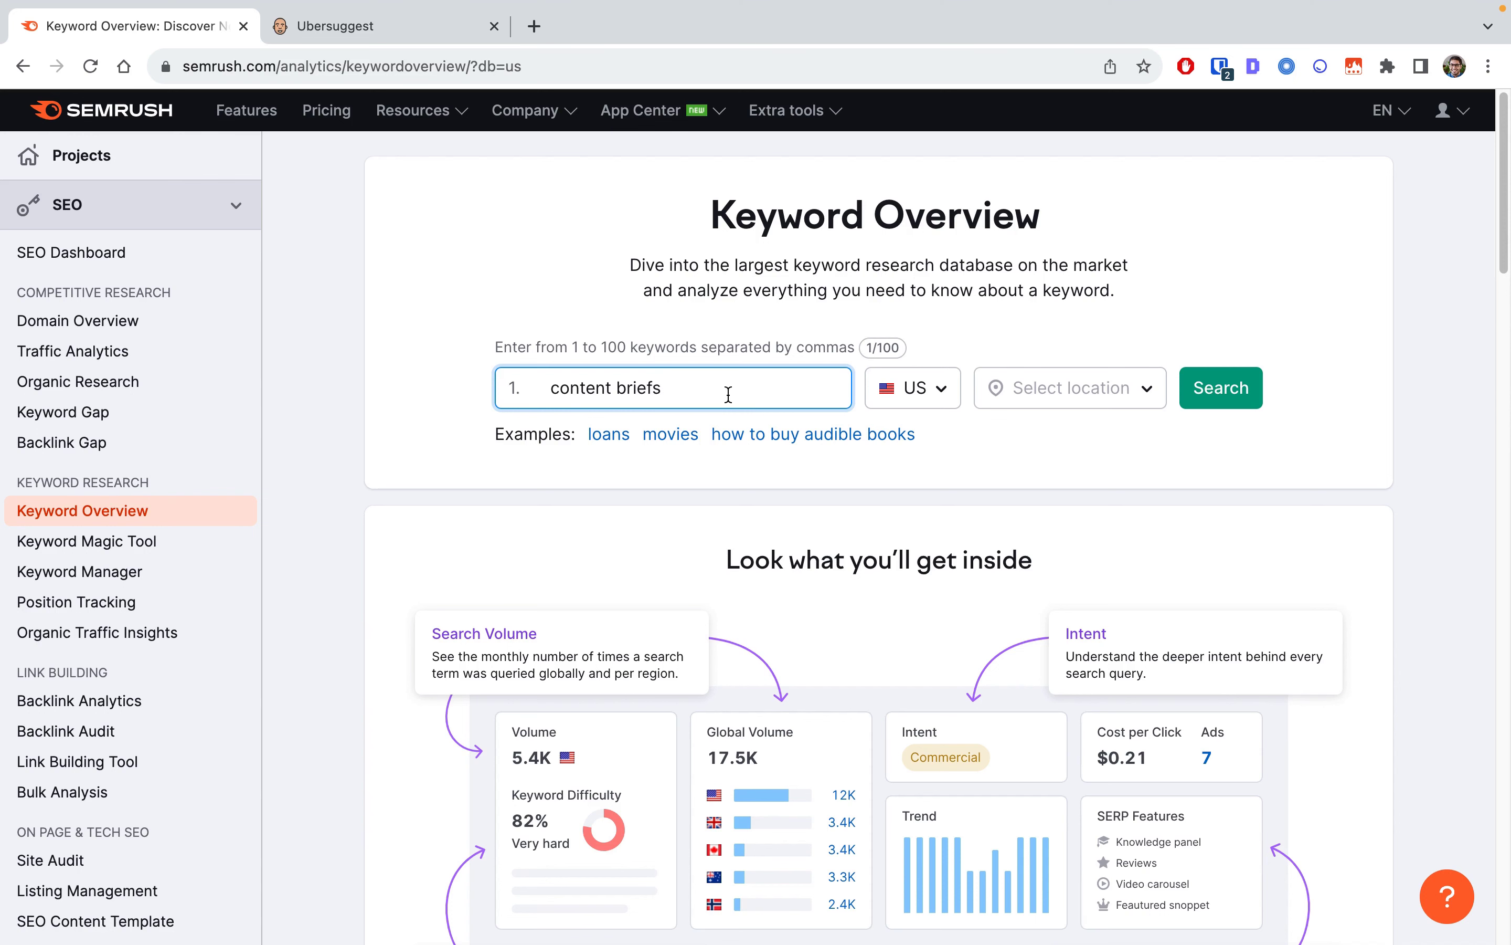
key(Return)
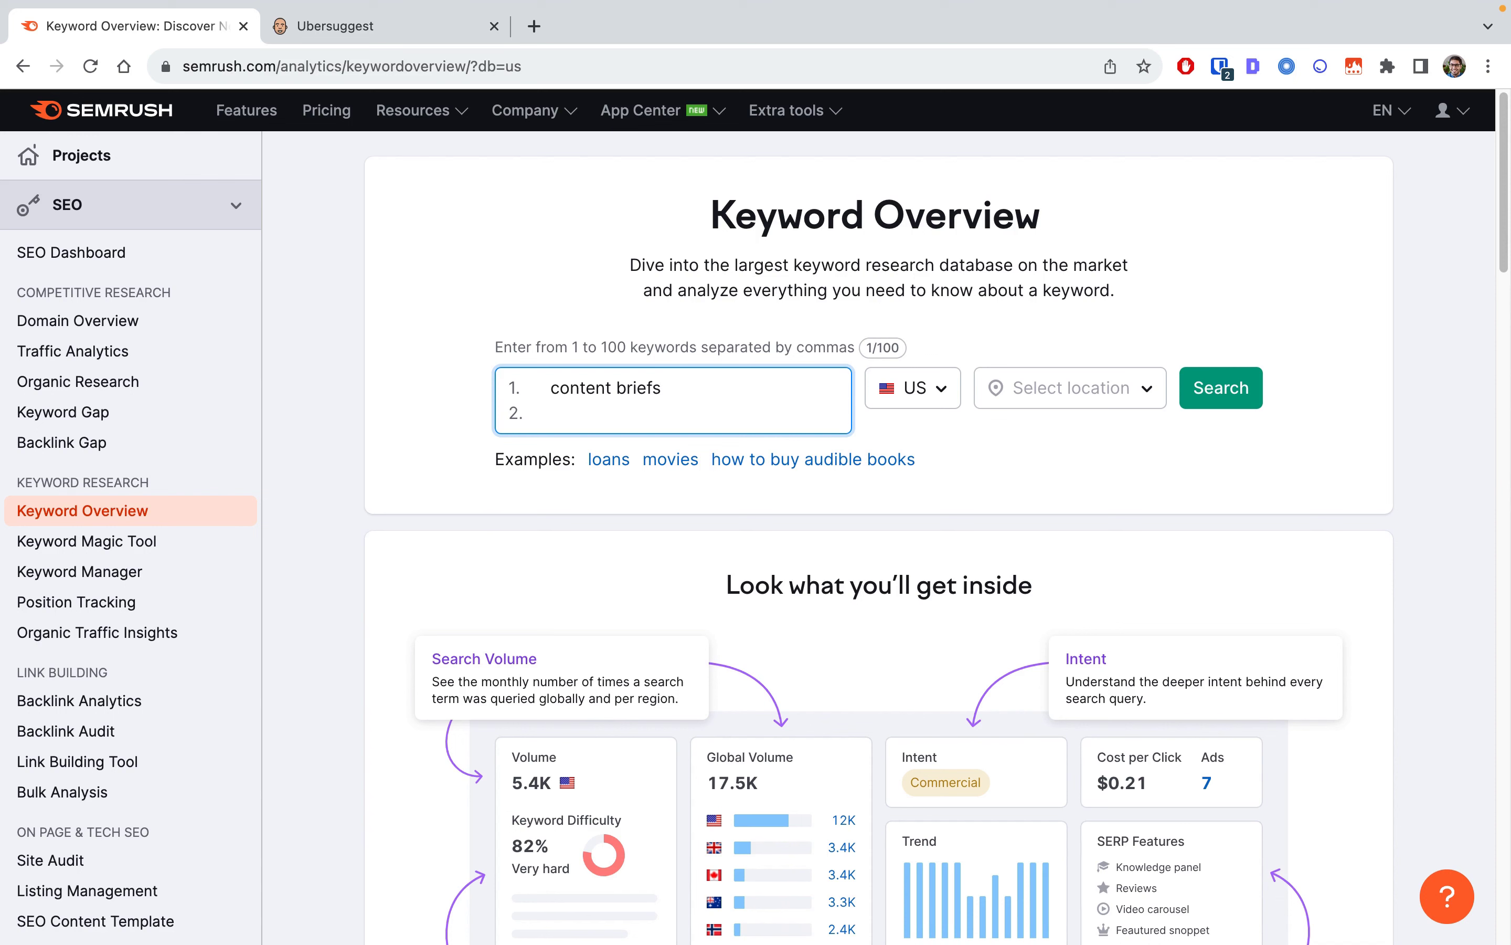
text(seo audit )
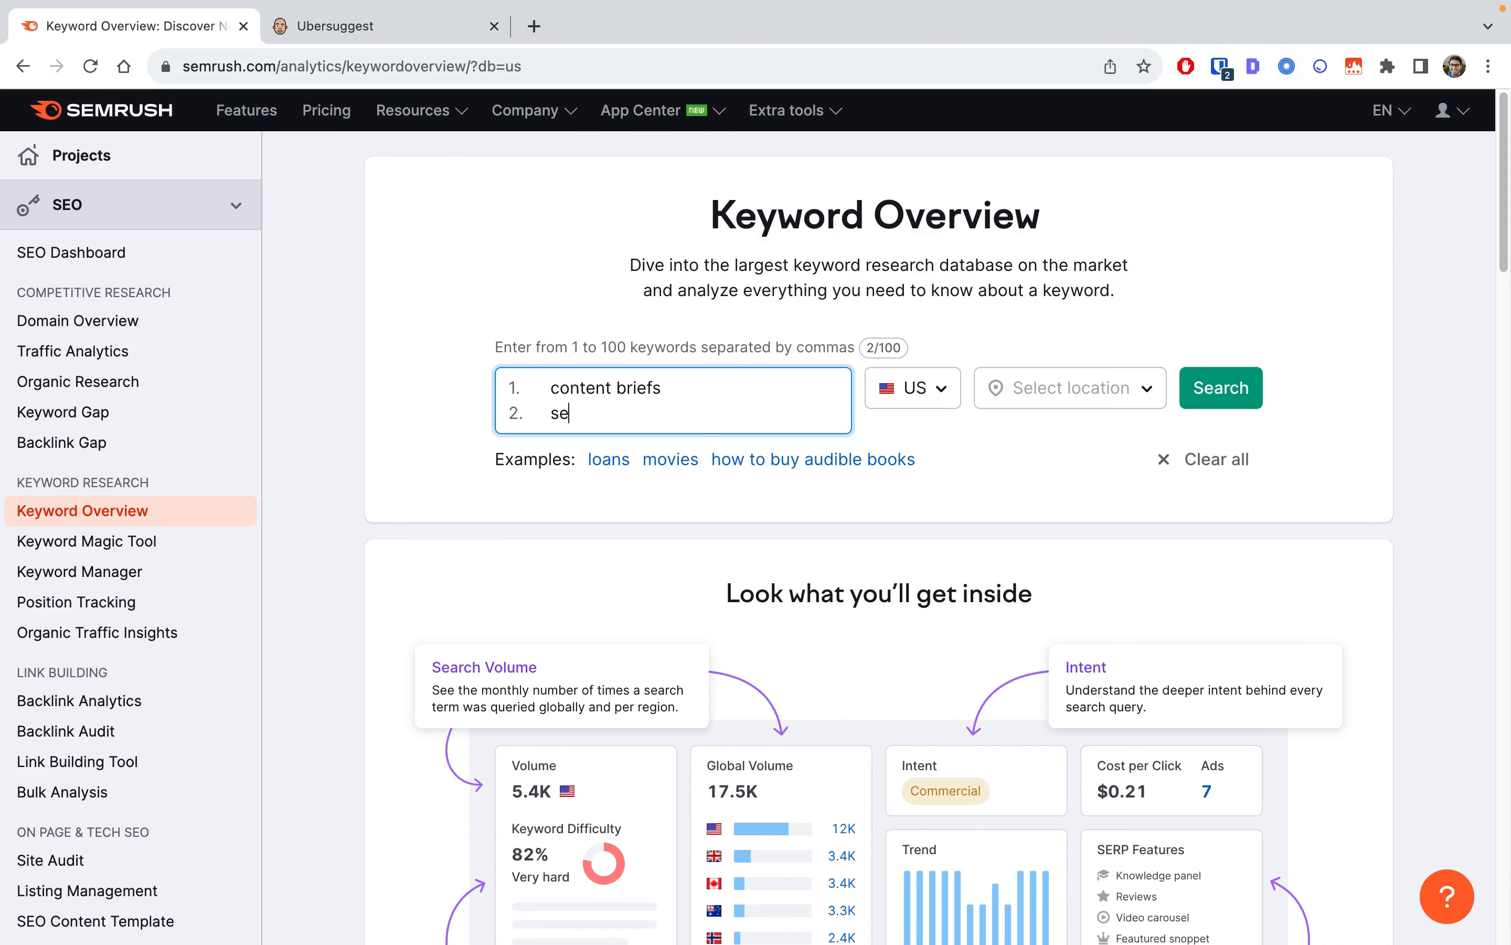
text(template)
click(1217, 404)
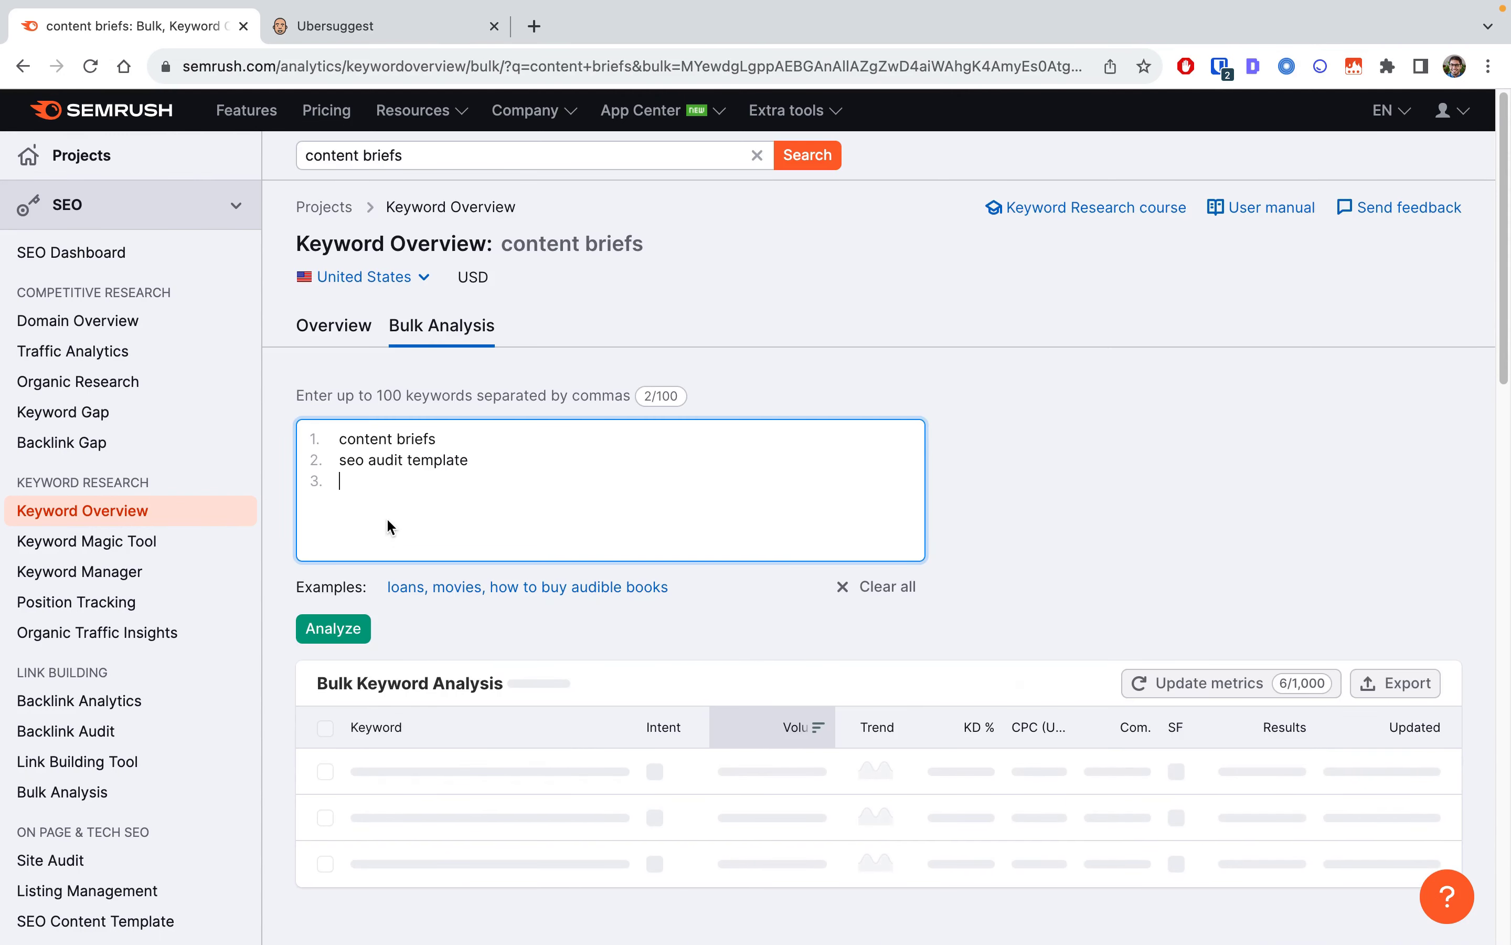
- Open the single-keyword overview for "content briefs" and examine its volume, difficulty, intent, keyword ideas and SERP analysis
click(315, 335)
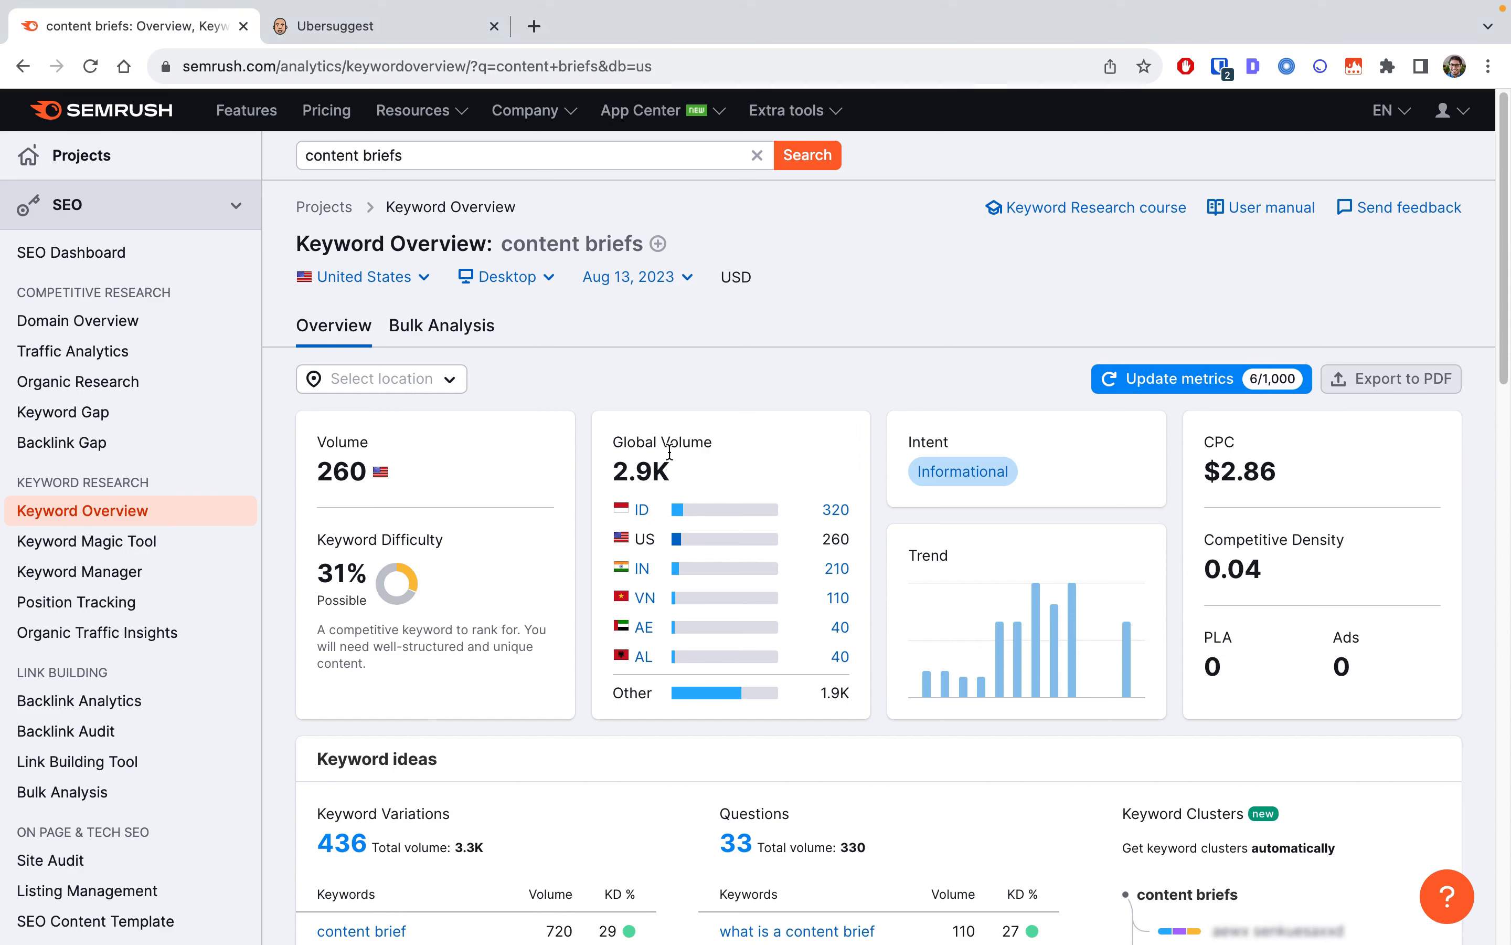
mouse_move(980, 465)
scroll(1158, 255, down, 4)
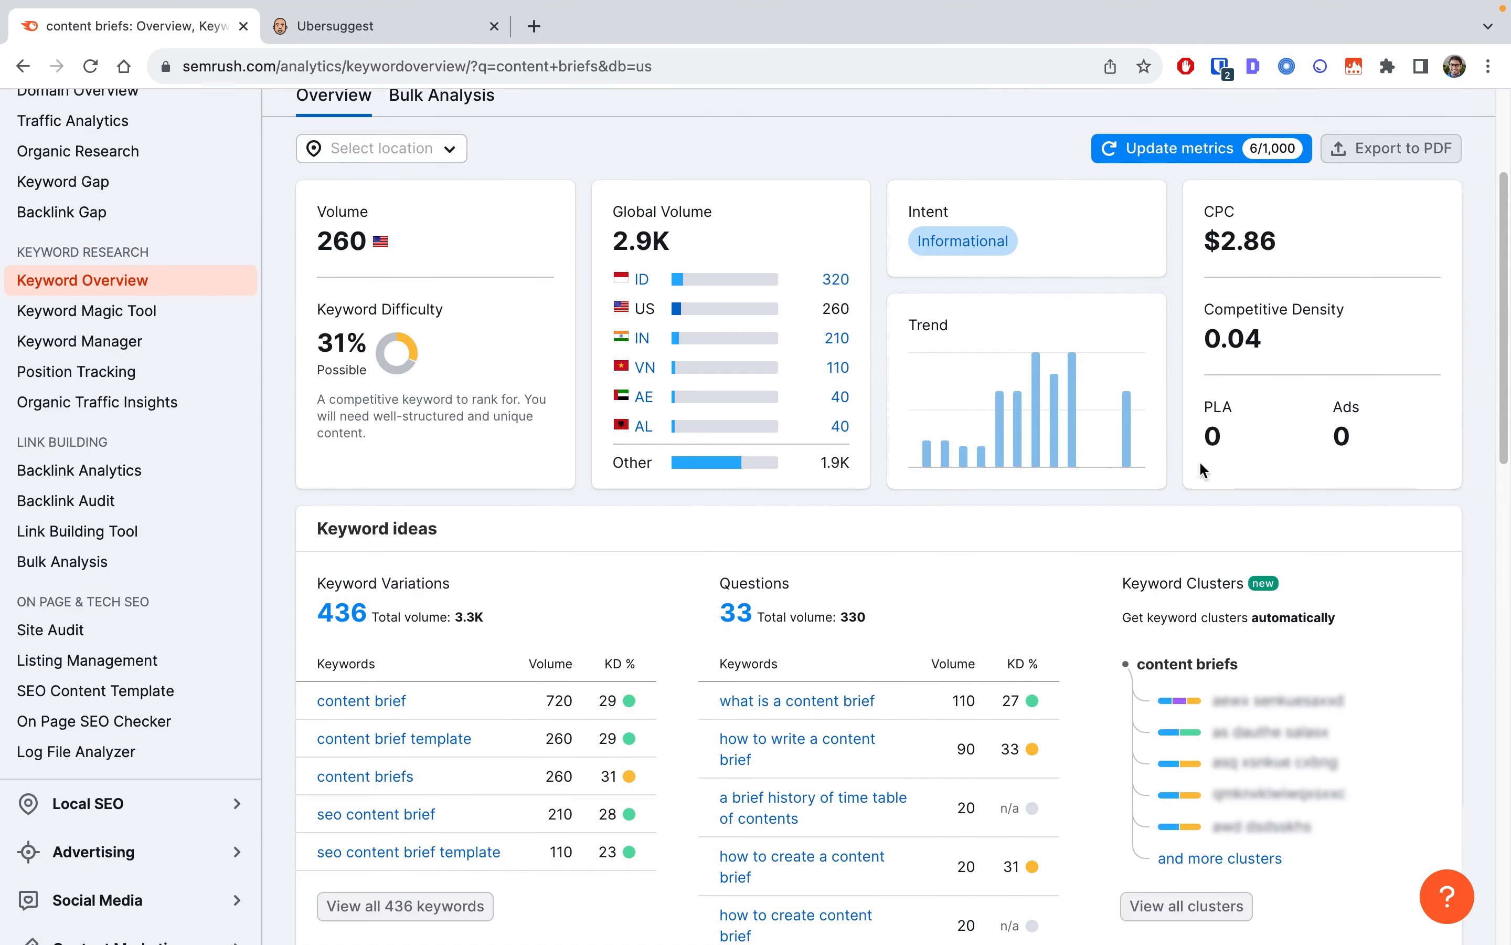
scroll(375, 522, down, 5)
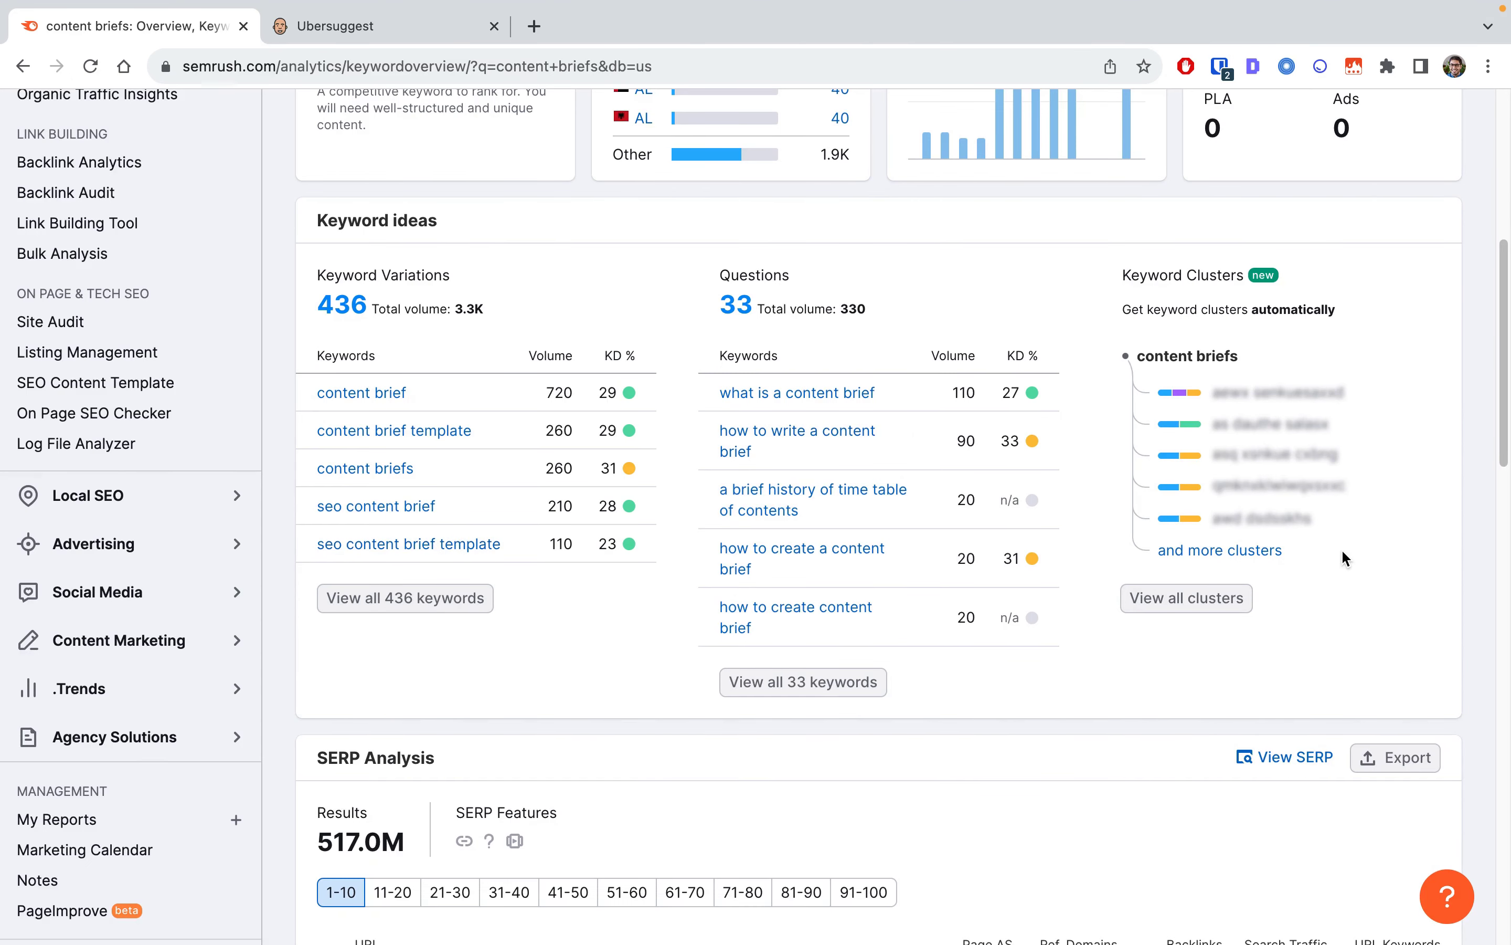
scroll(1280, 583, down, 10)
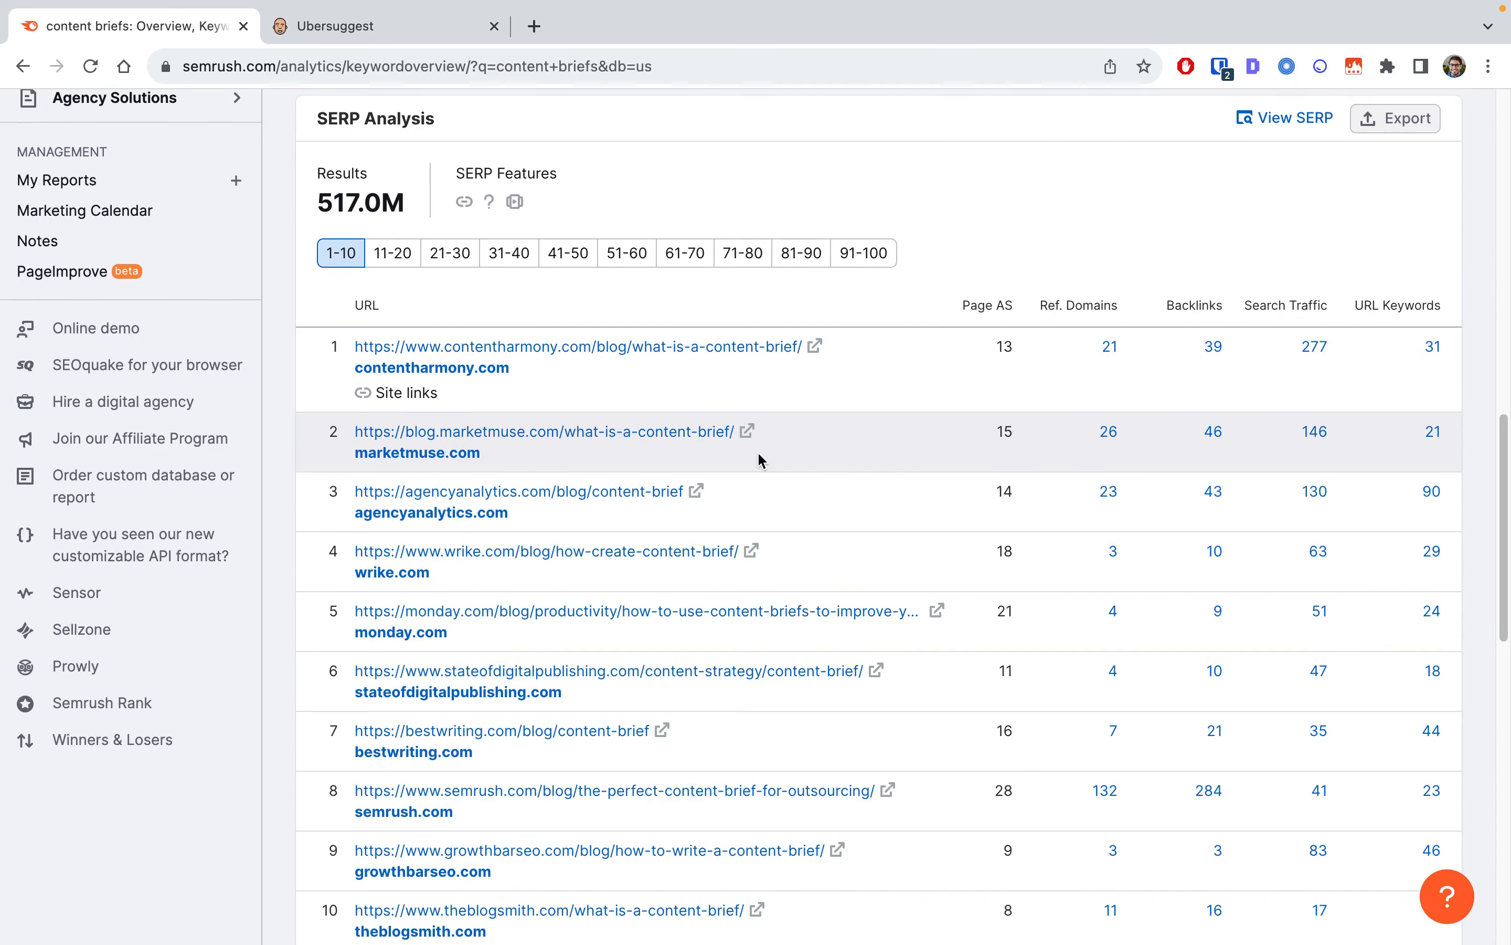
scroll(757, 450, down, 9)
scroll(566, 492, down, 13)
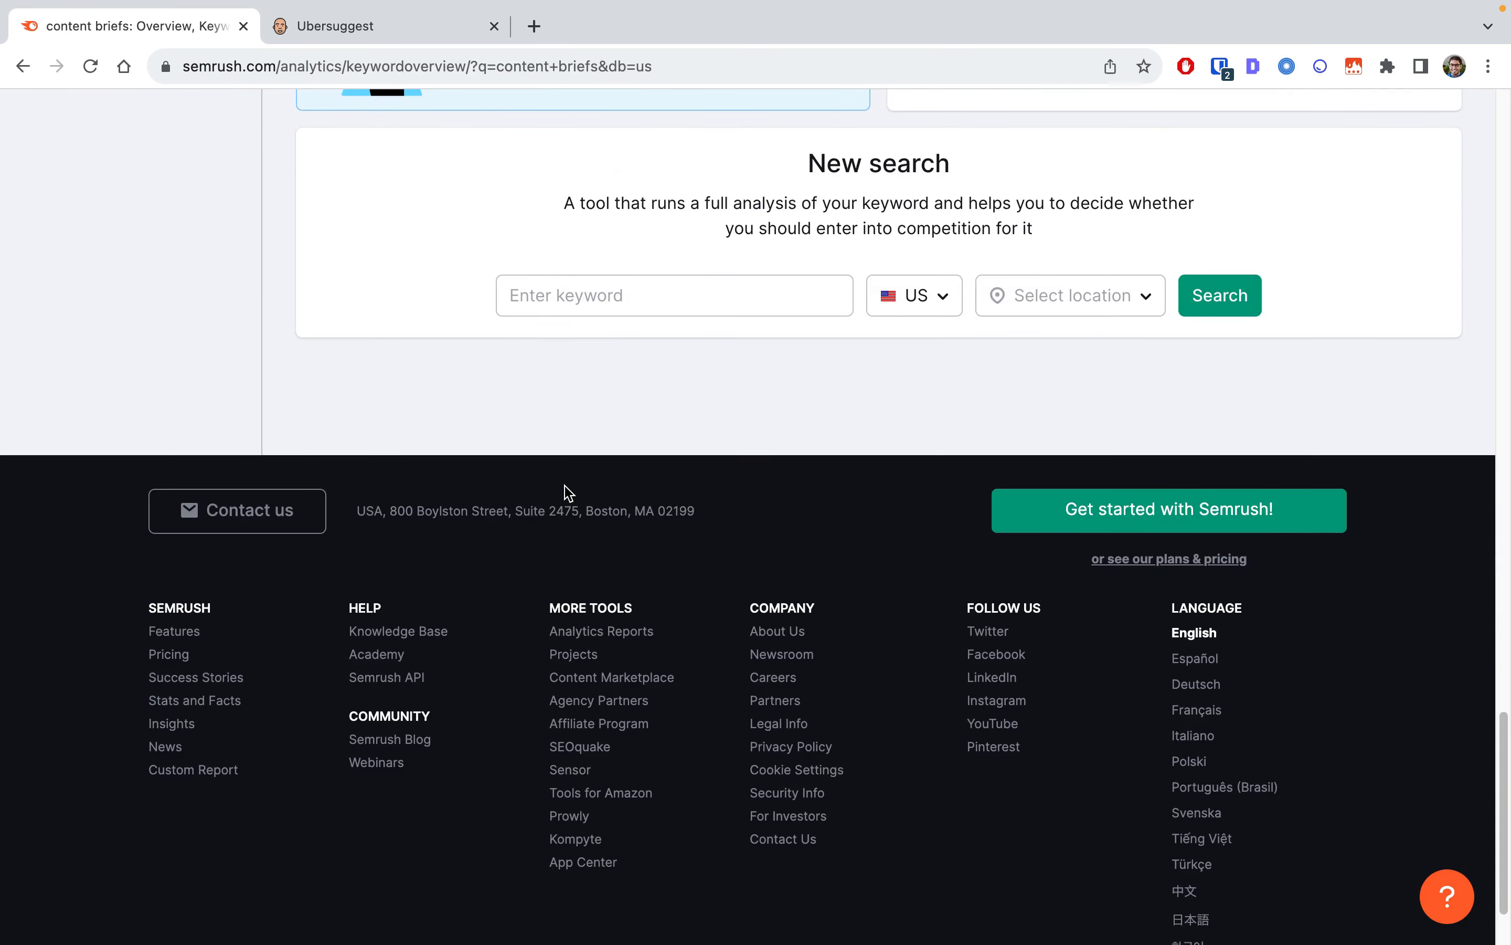
scroll(566, 489, up, 16)
scroll(565, 488, up, 20)
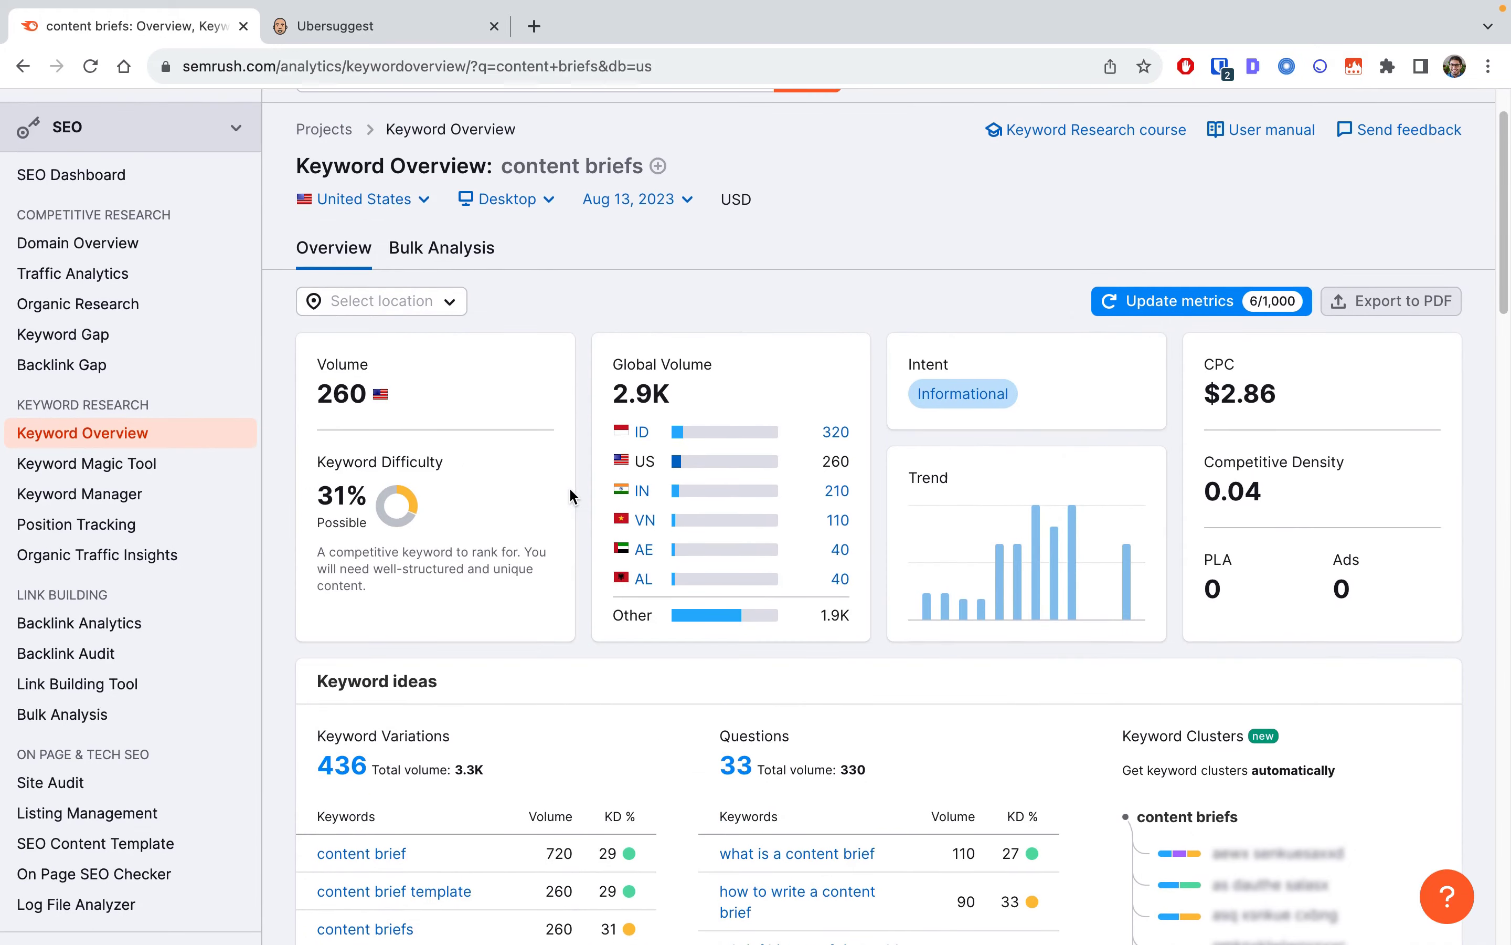
scroll(529, 672, down, 2)
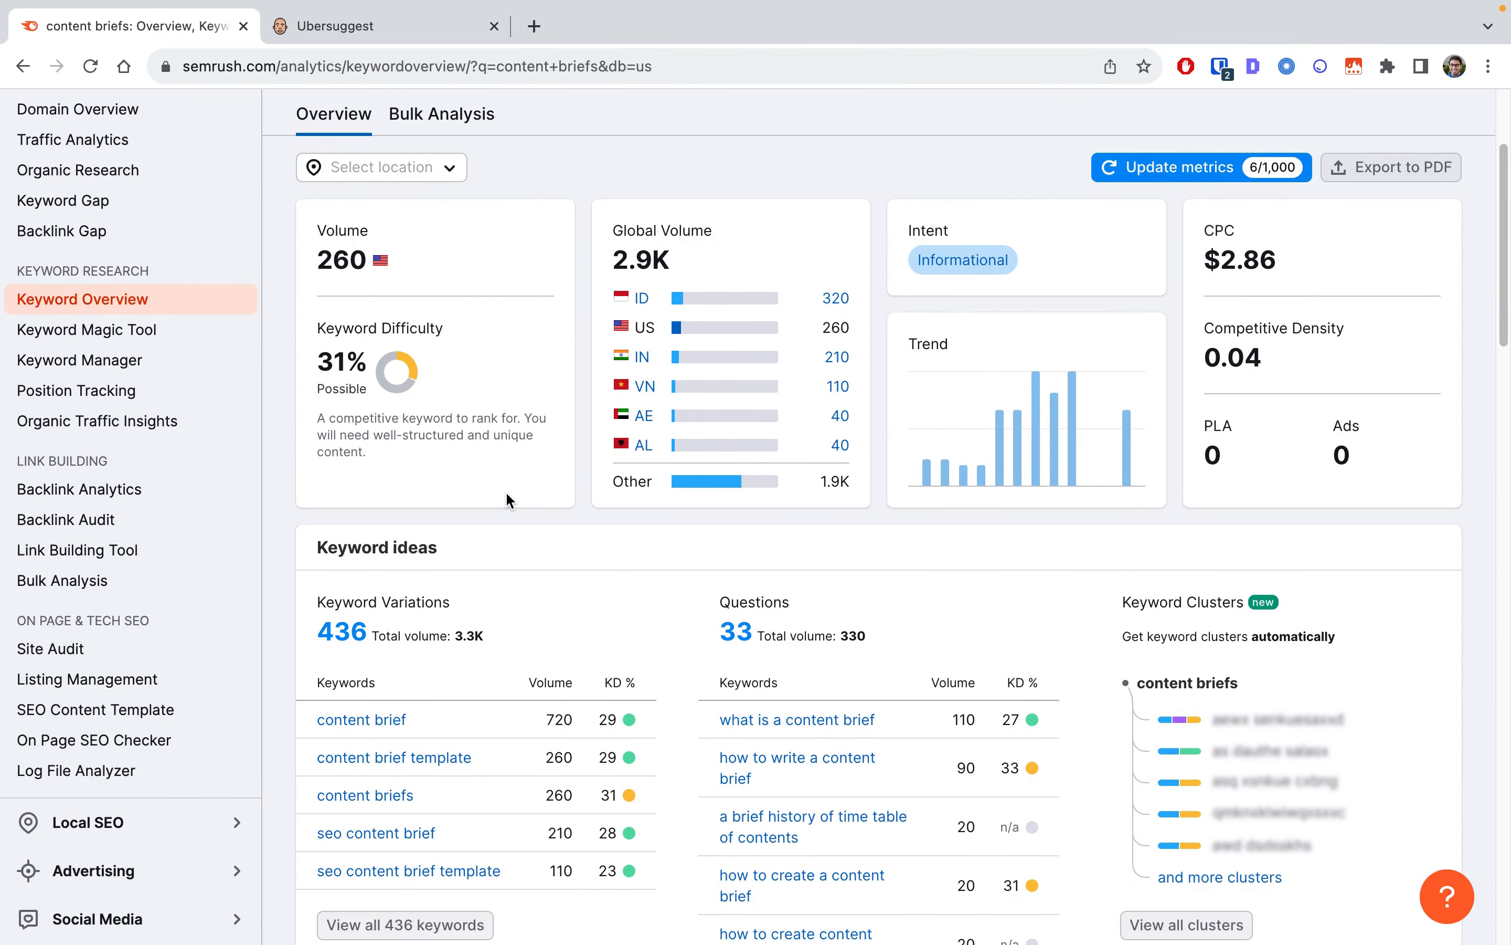
- Open the Keyword Magic Tool for "content briefs" and order its keyword groups by volume, expanding the template group
click(105, 331)
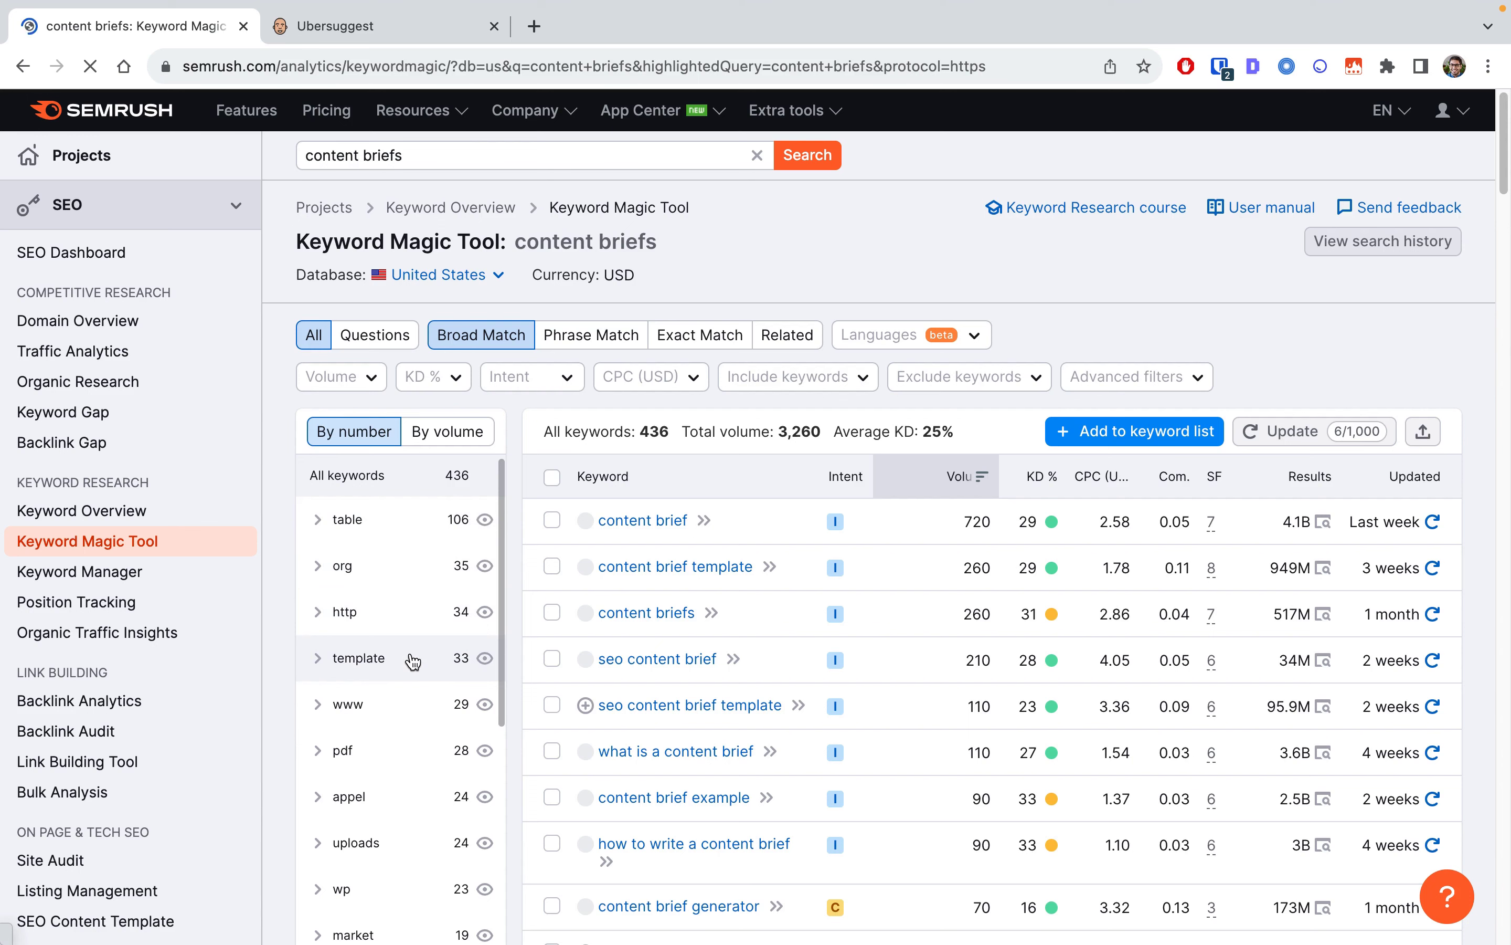
scroll(400, 668, down, 1)
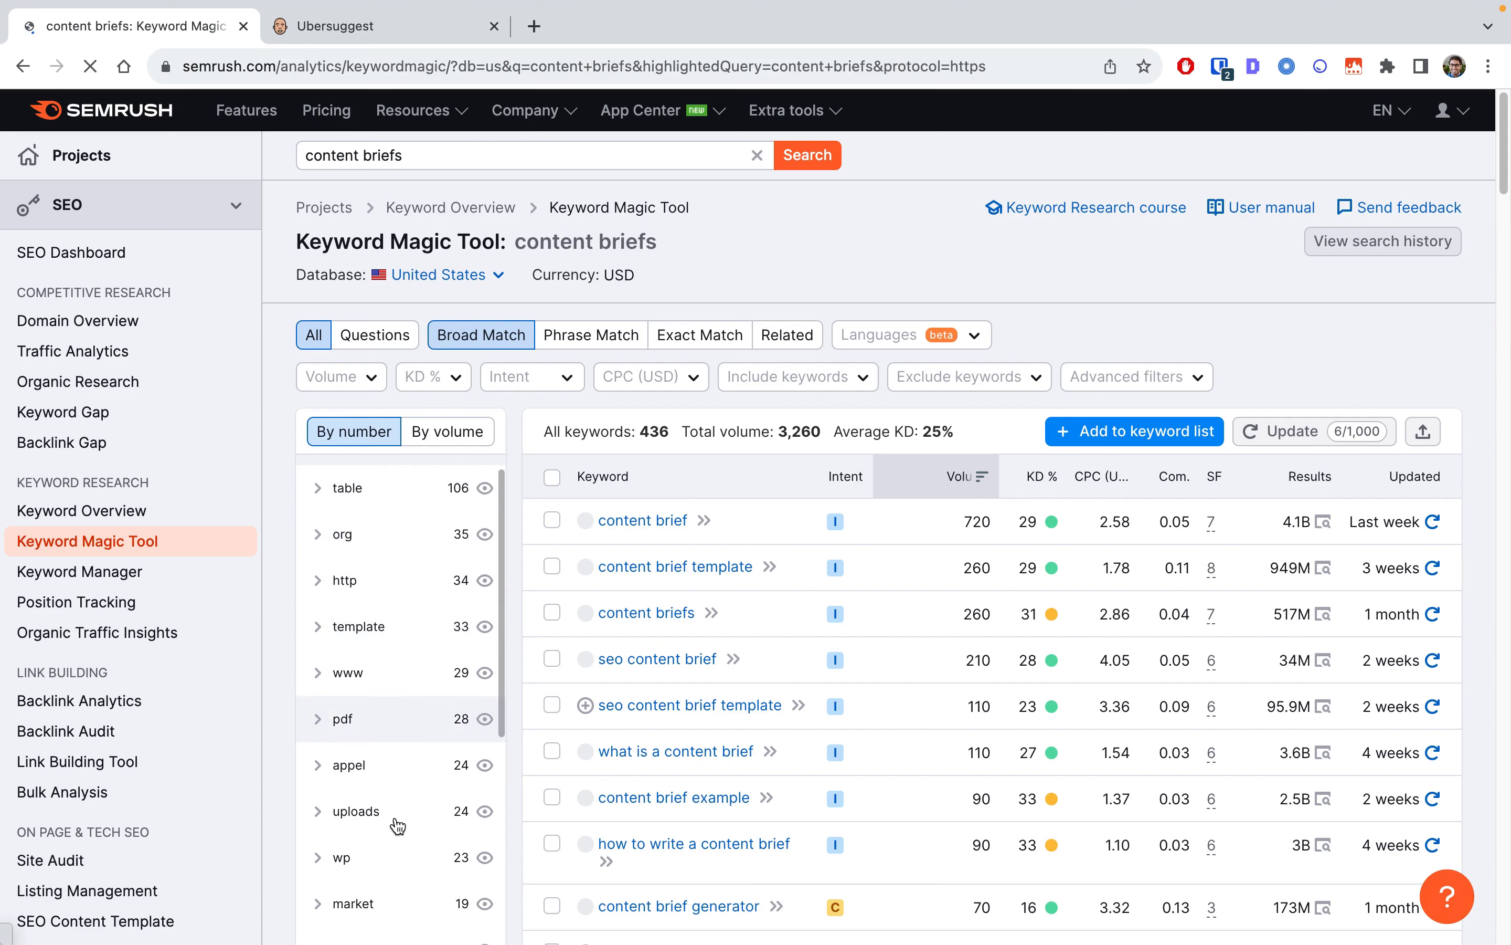
scroll(400, 562, down, 2)
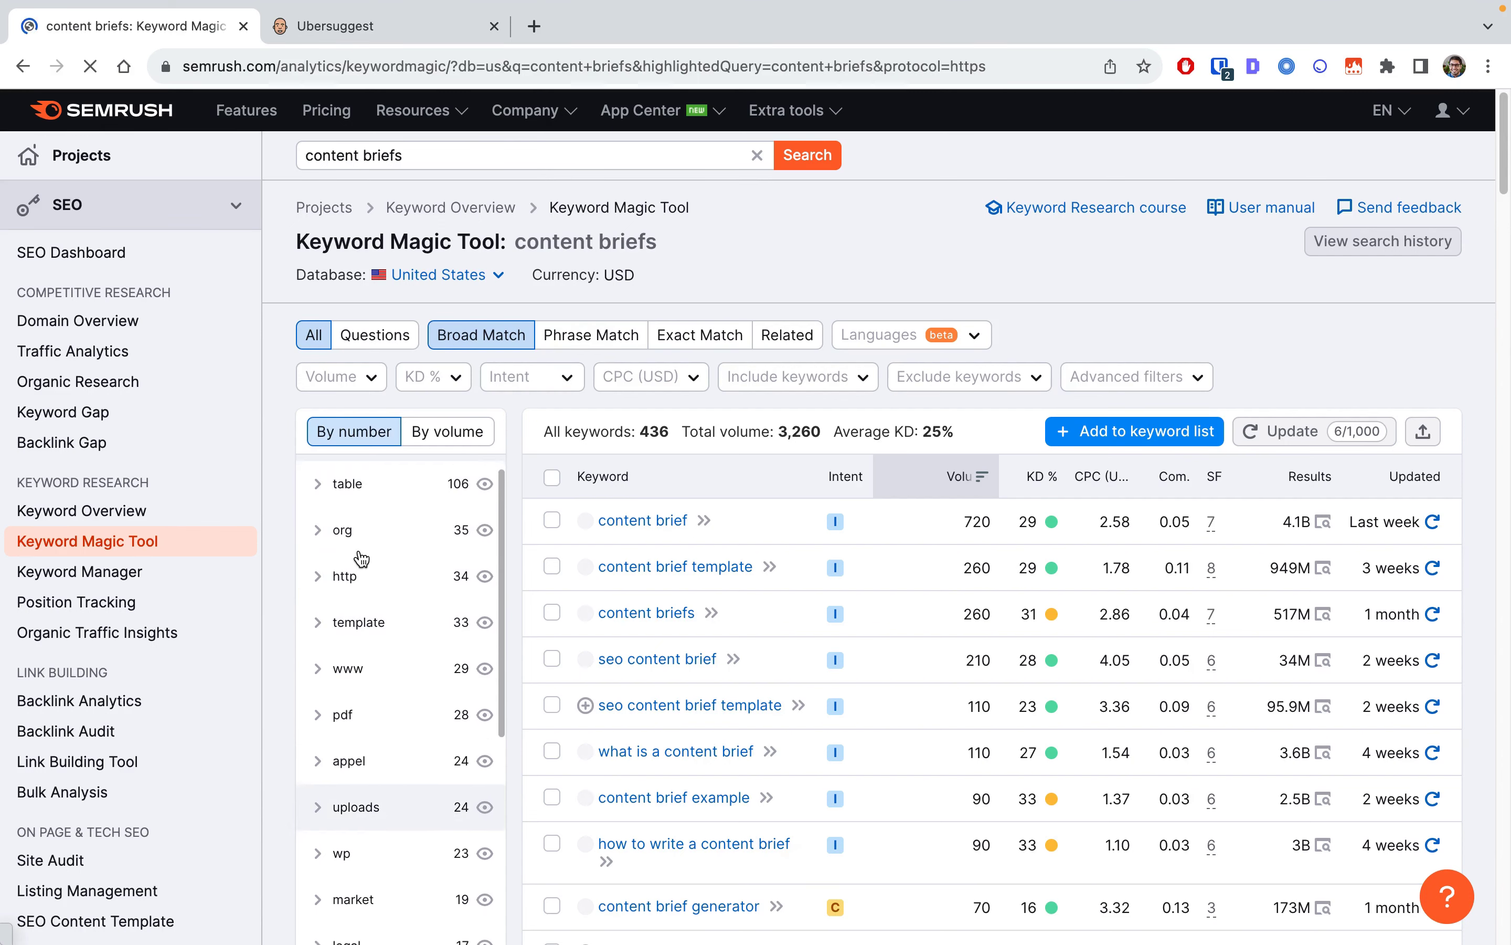
scroll(414, 563, down, 10)
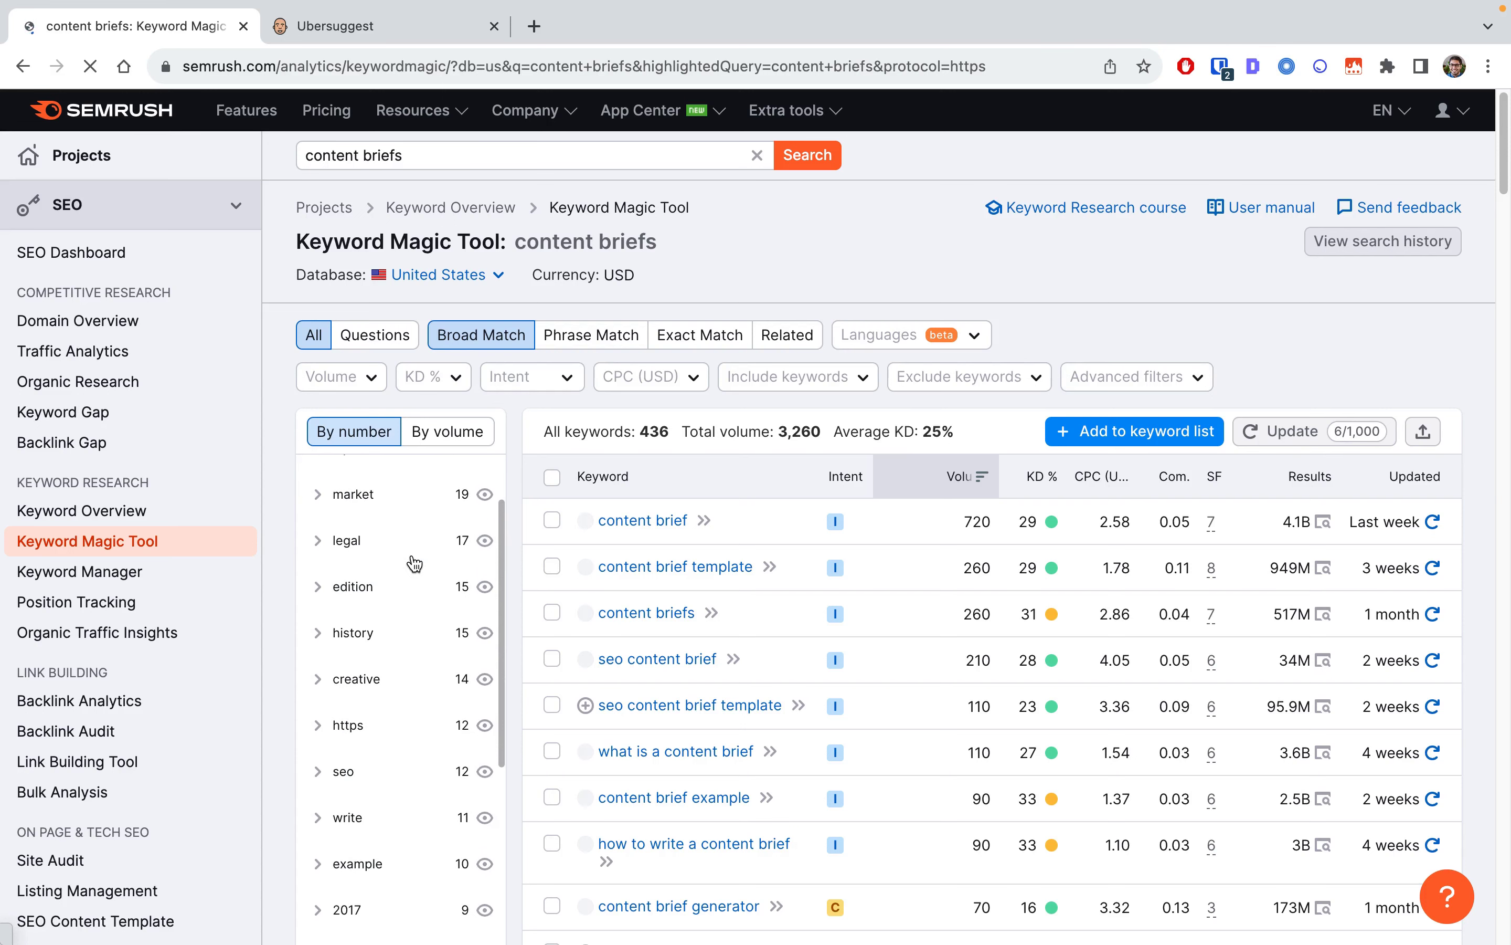
scroll(406, 562, up, 12)
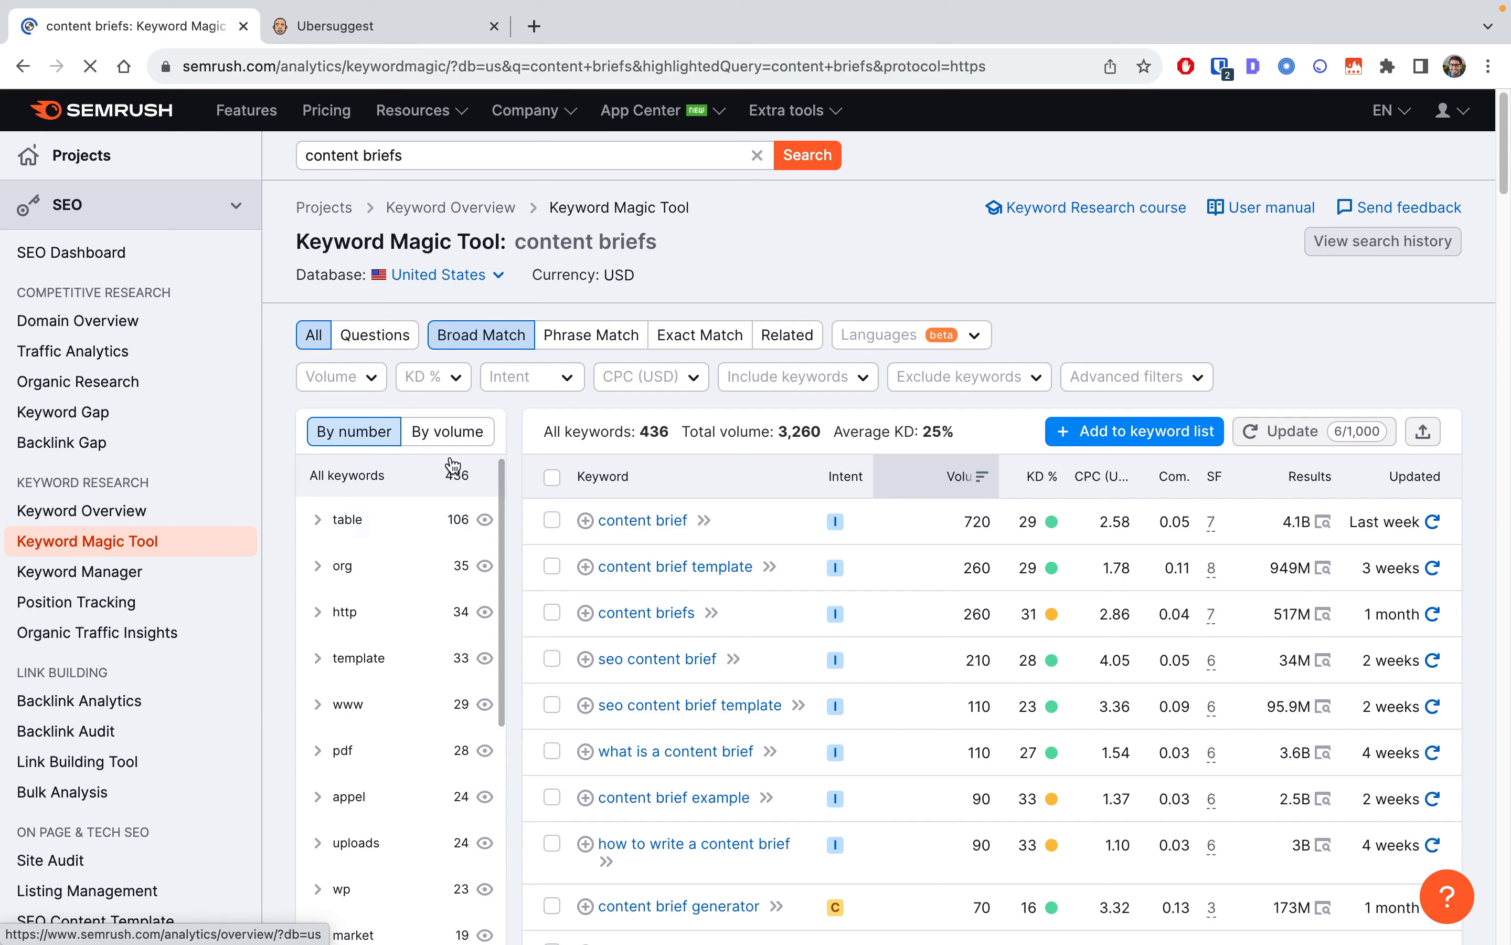
click(444, 441)
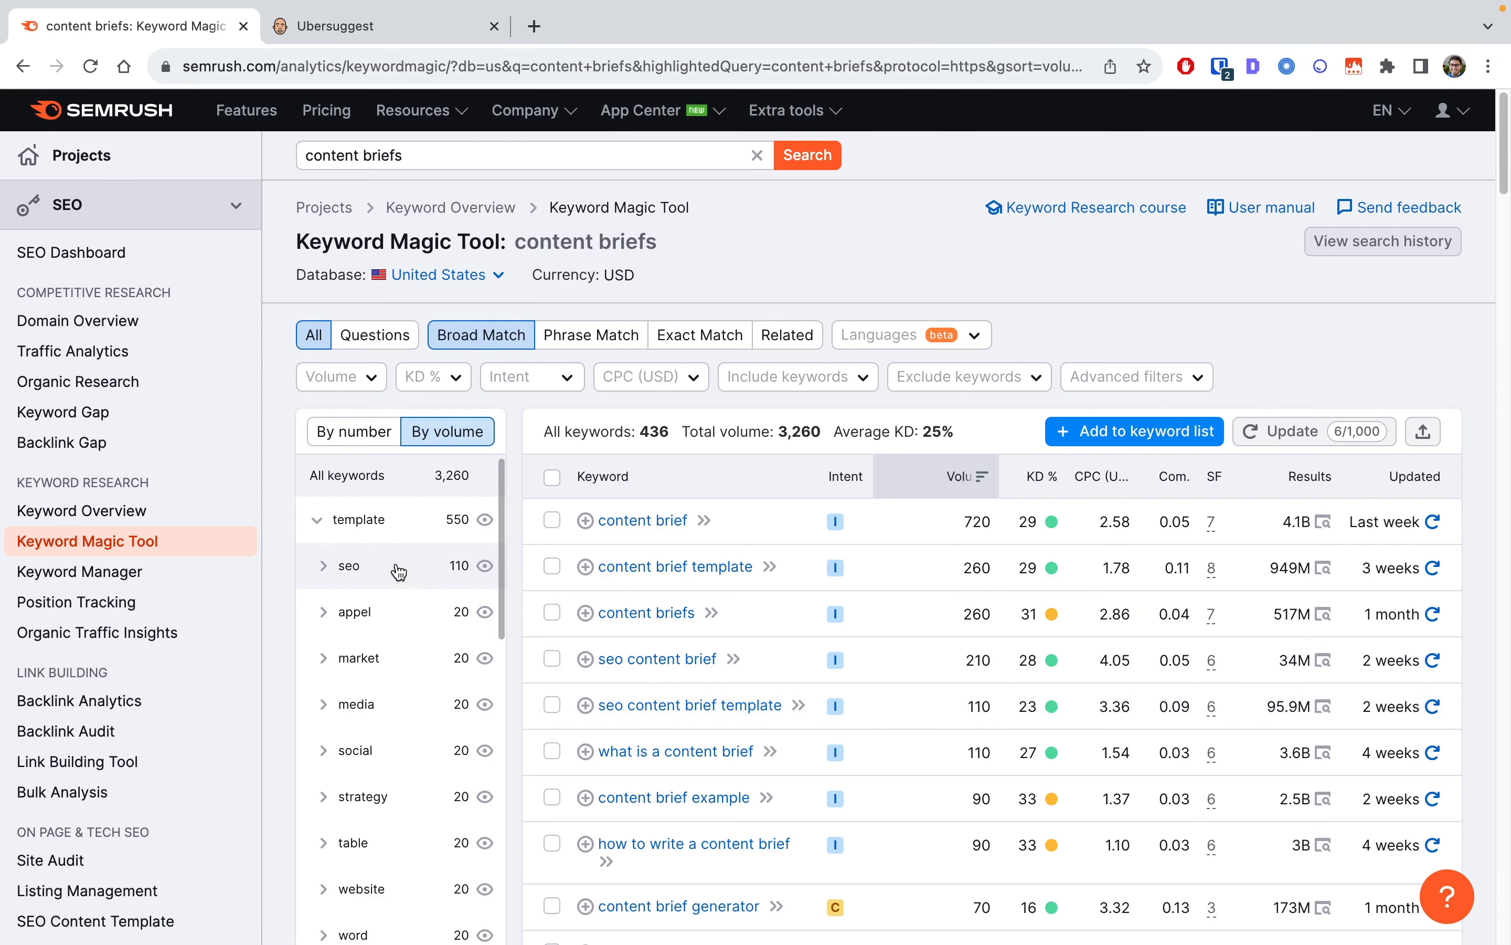
click(325, 567)
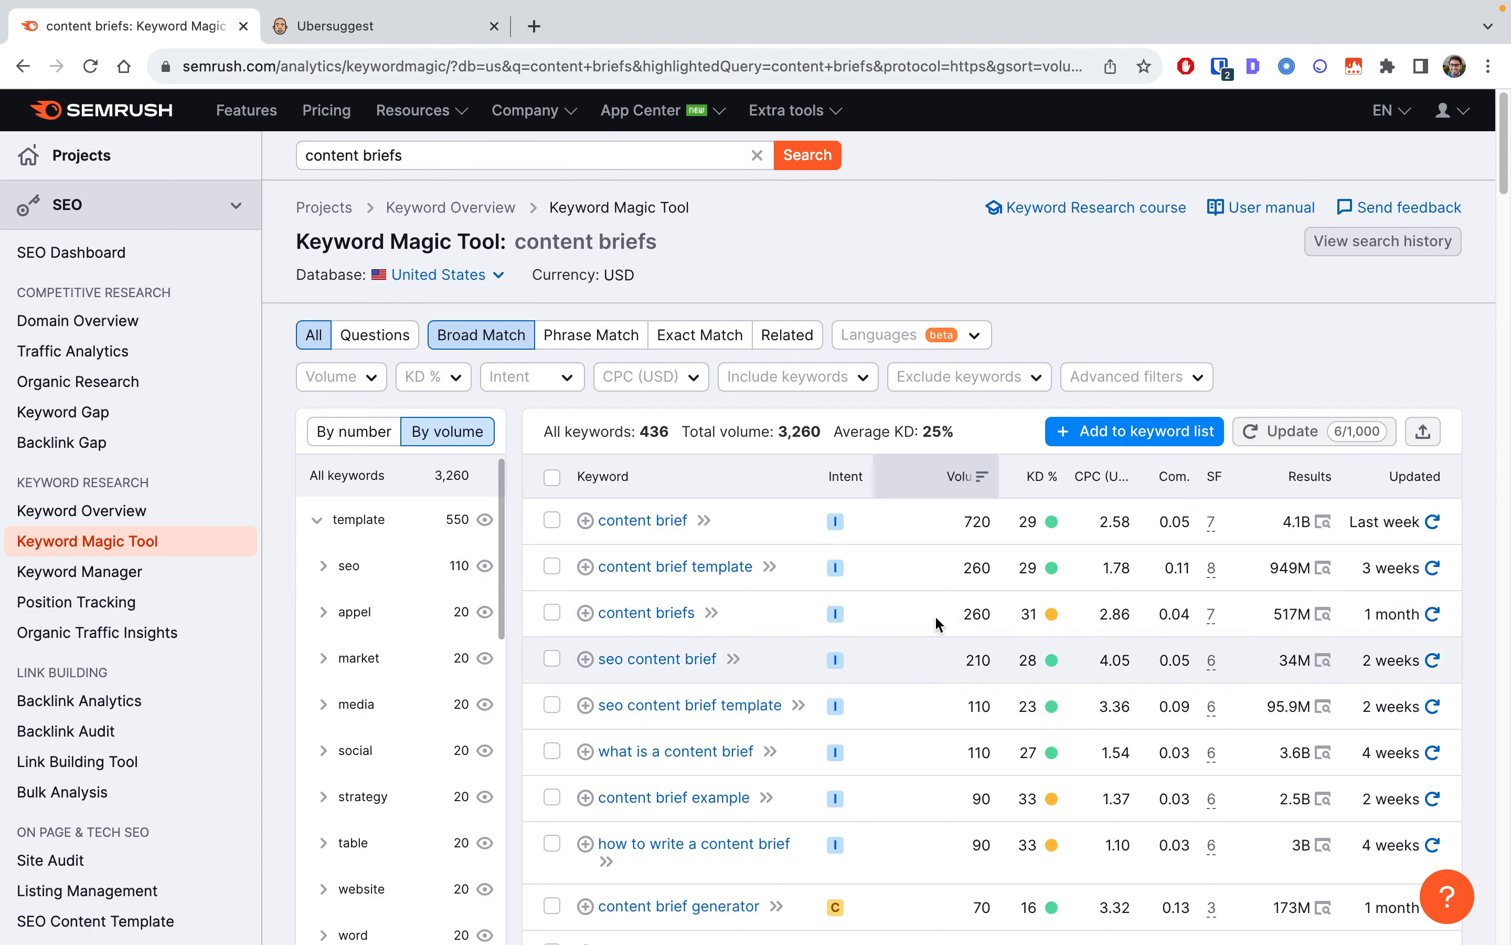
- Examine the search intent, volume and difficulty of the keyword variations listed for "content briefs"
scroll(890, 617, down, 1)
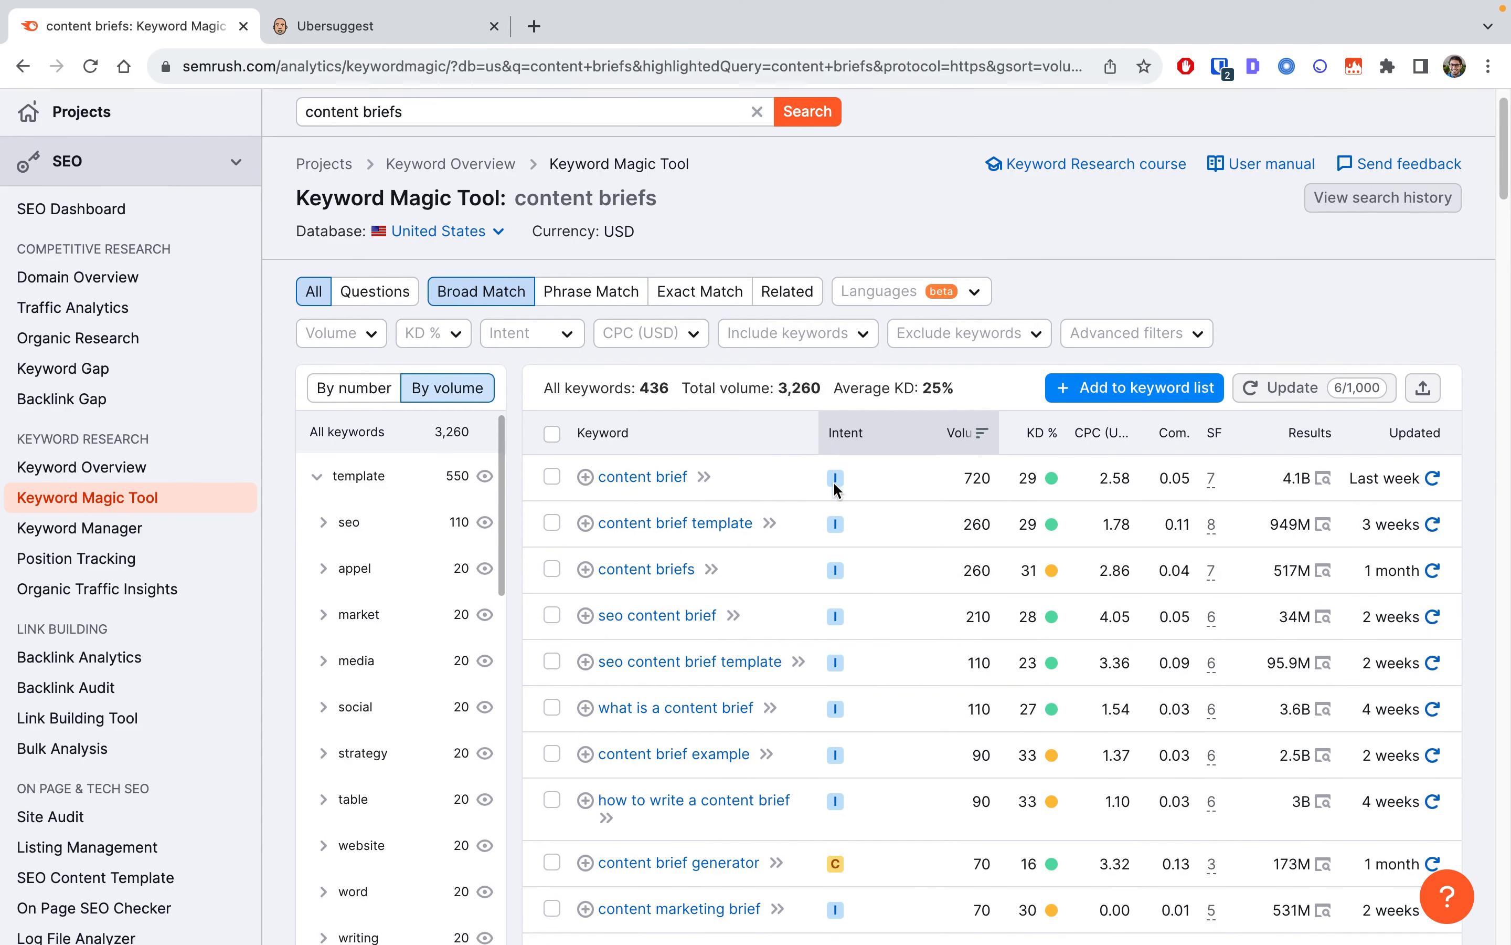
scroll(865, 826, down, 1)
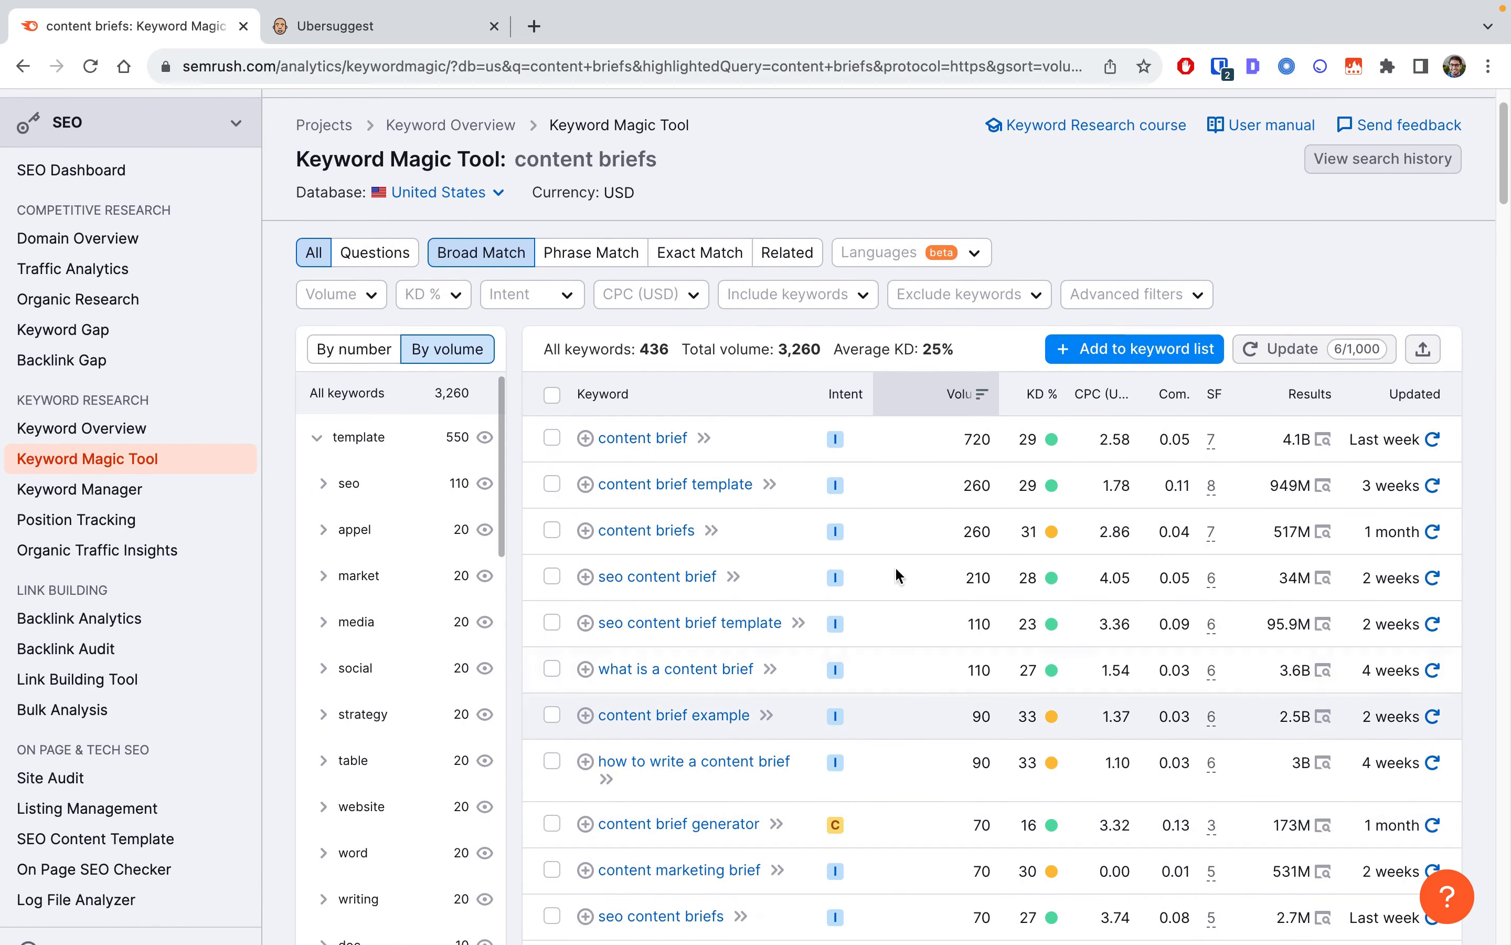
mouse_move(858, 388)
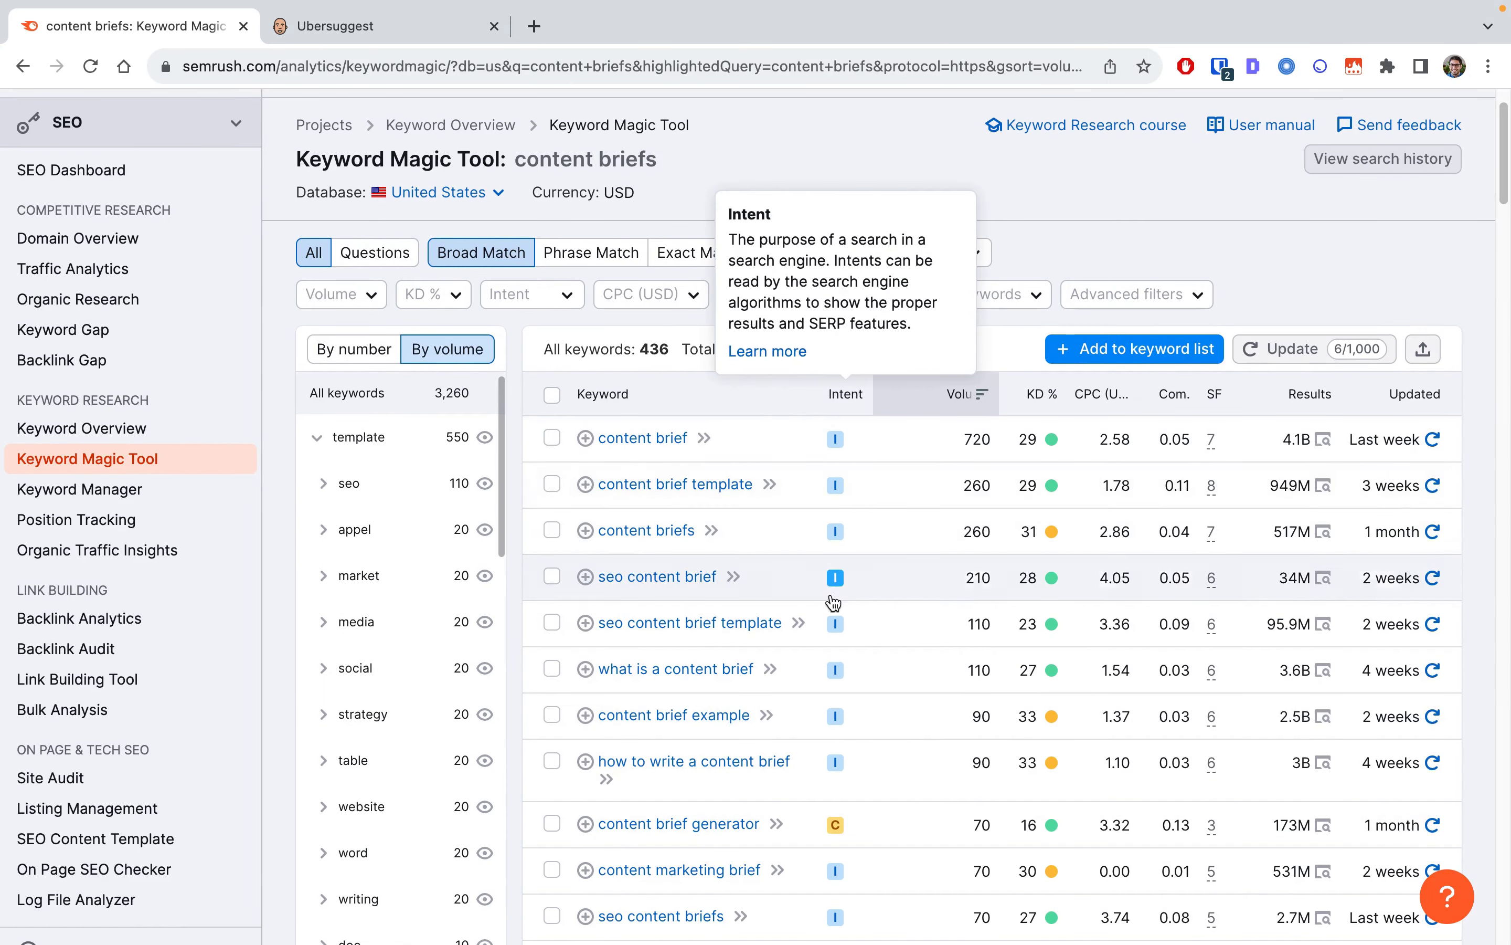
scroll(878, 790, down, 3)
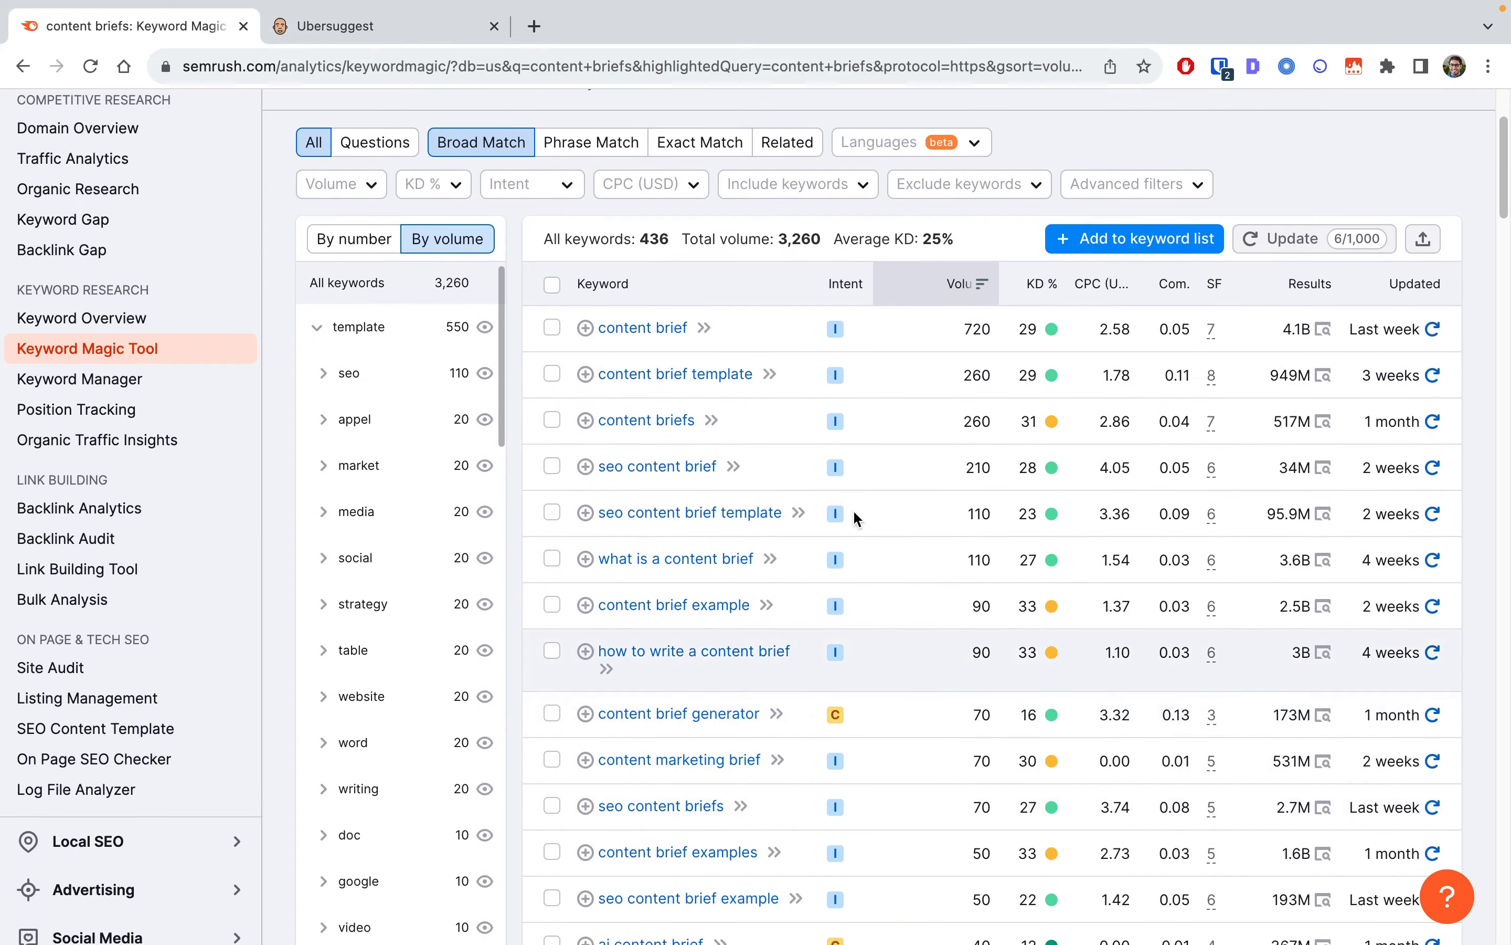
scroll(851, 660, down, 10)
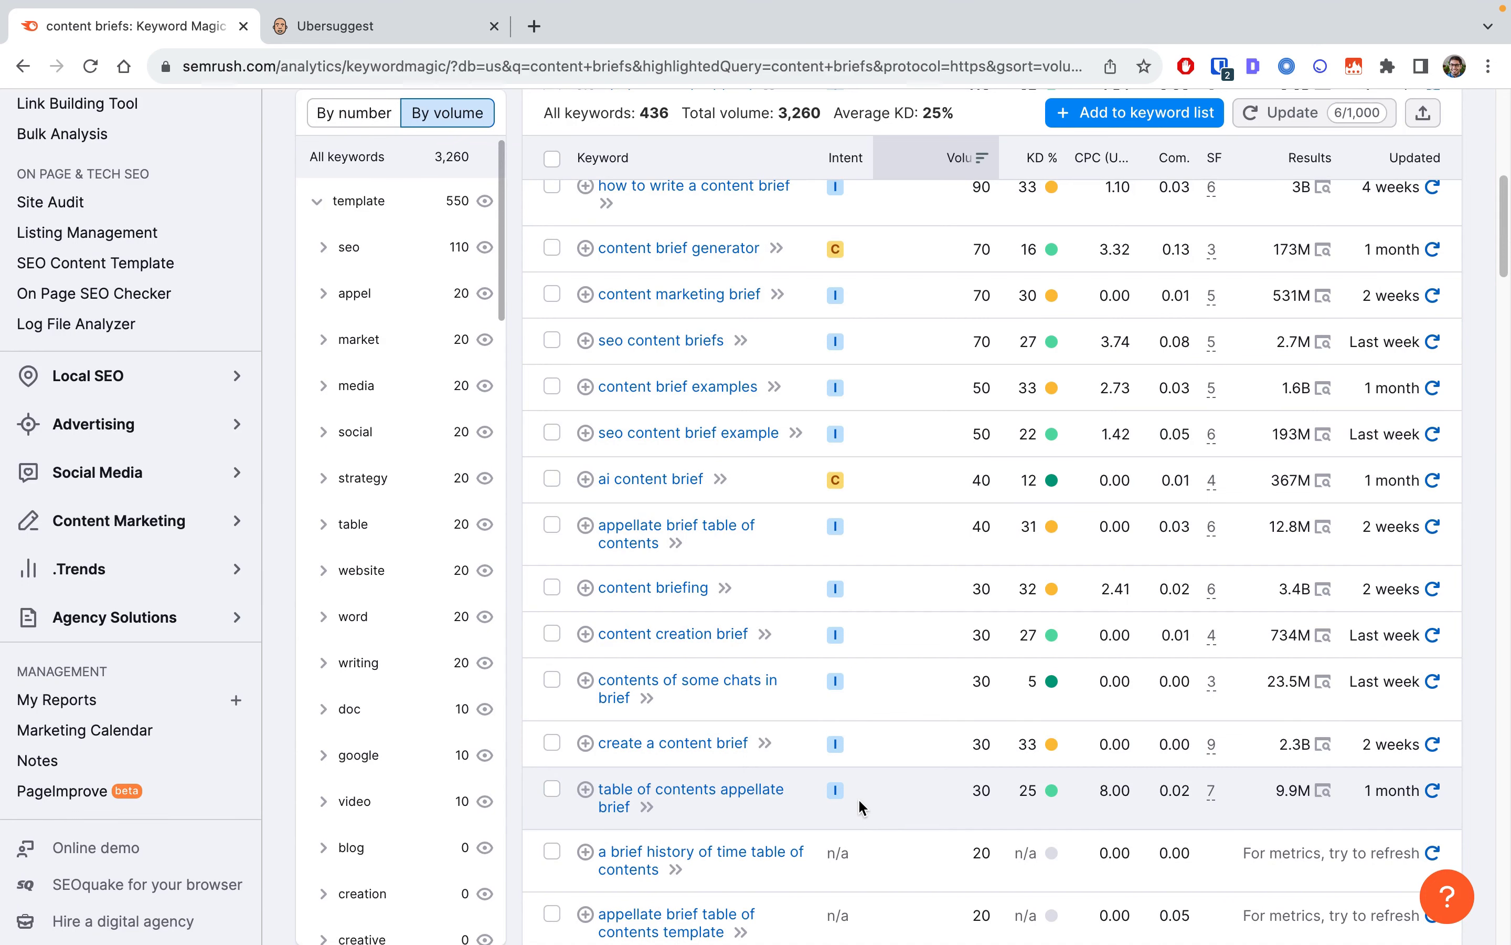
scroll(926, 437, down, 6)
scroll(926, 436, up, 18)
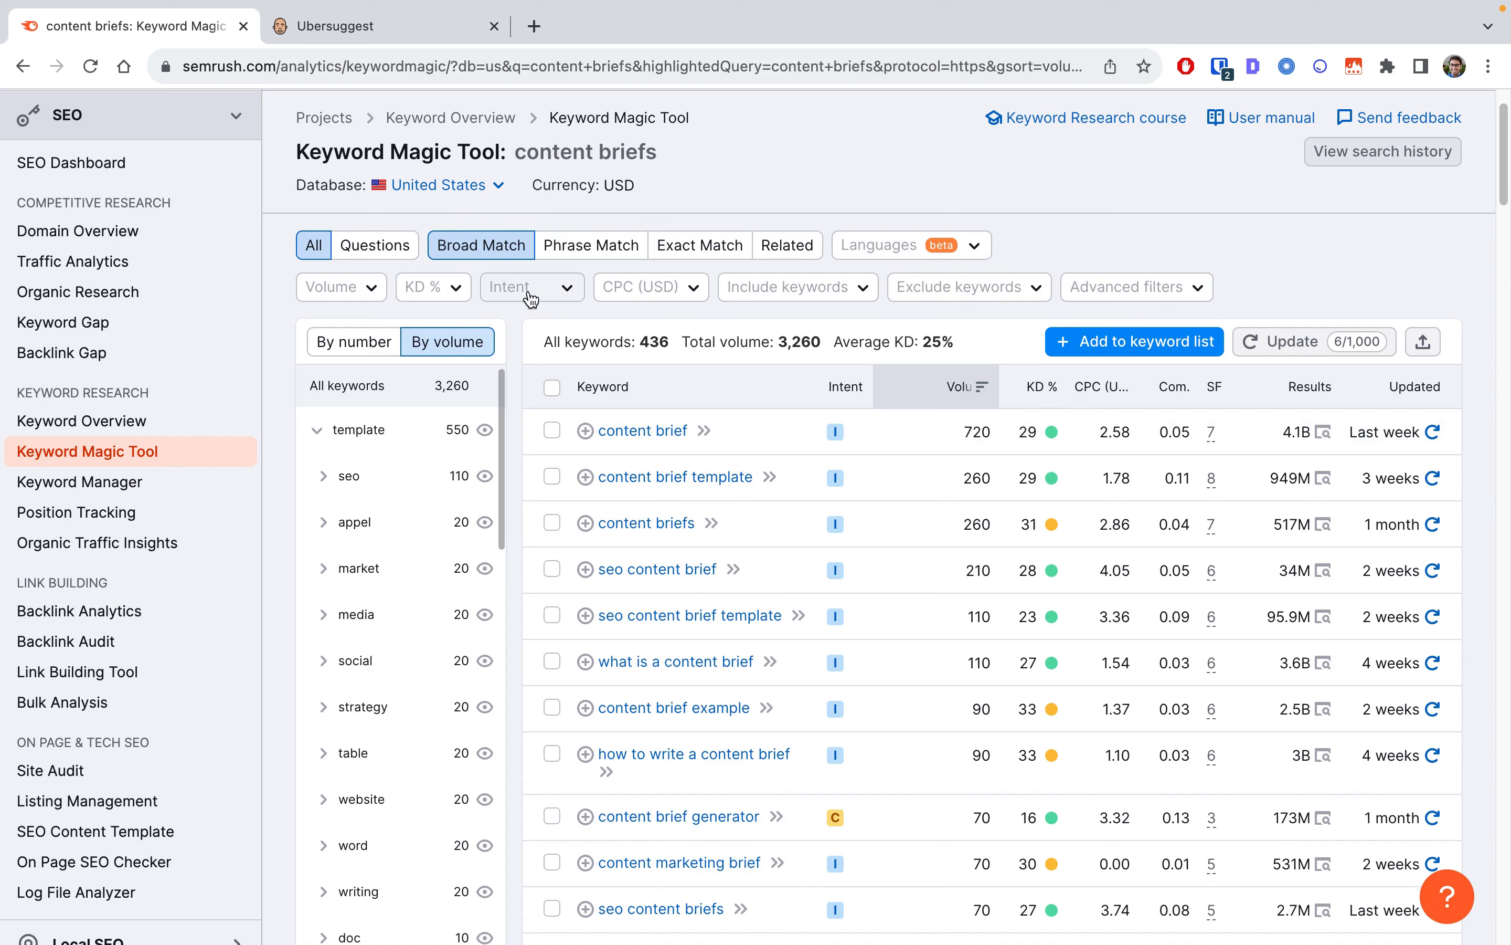
- Review the intent and advanced filter options available for the keyword list without applying any
click(567, 289)
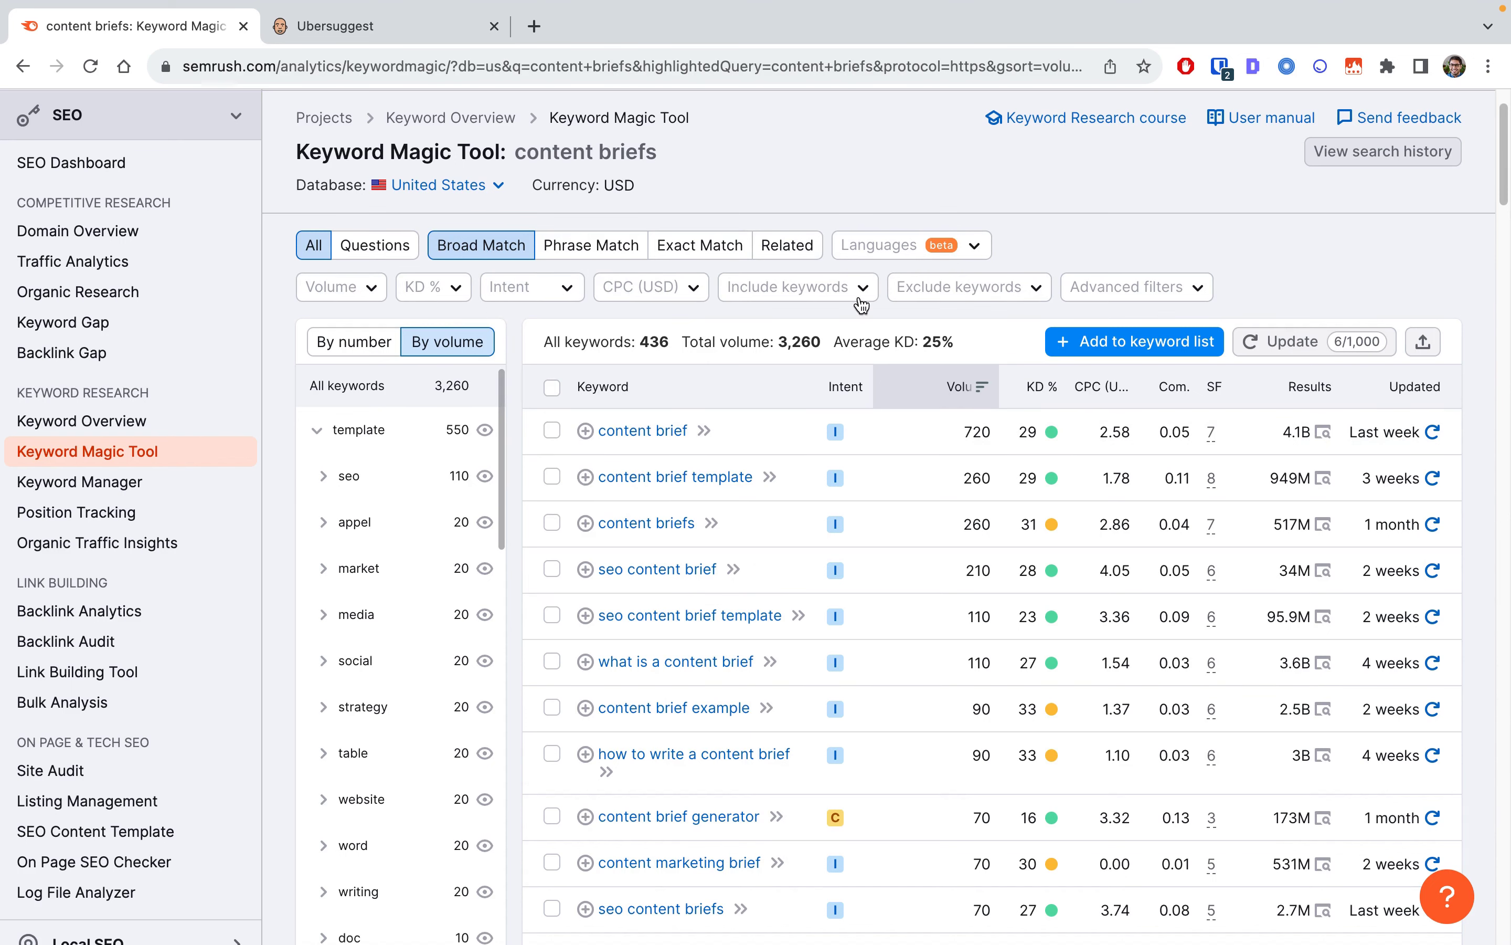
click(1200, 294)
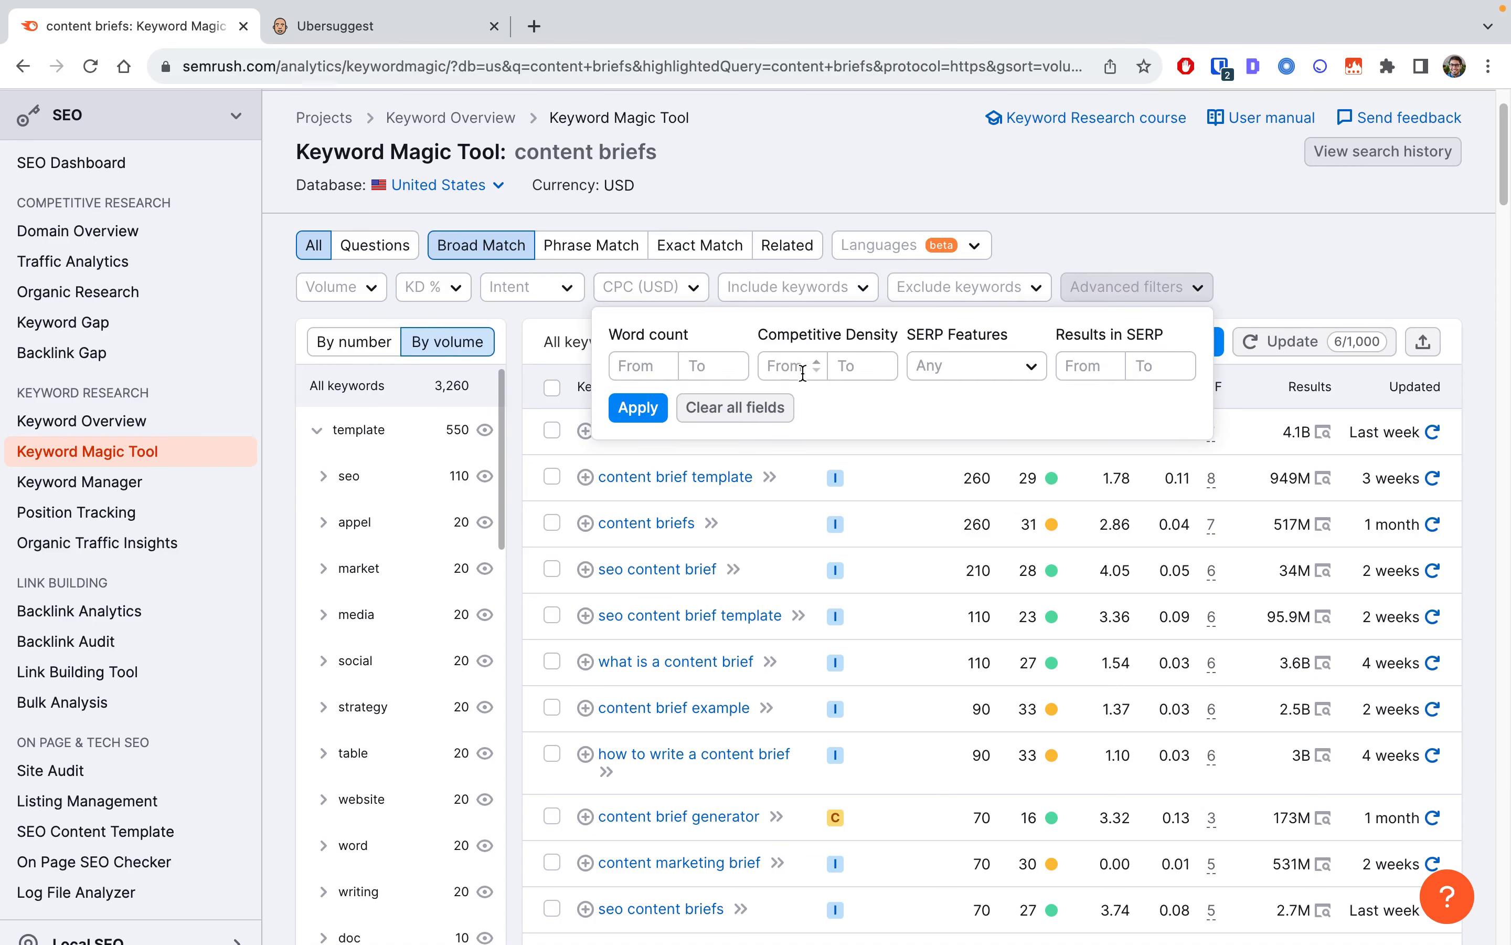
click(1198, 287)
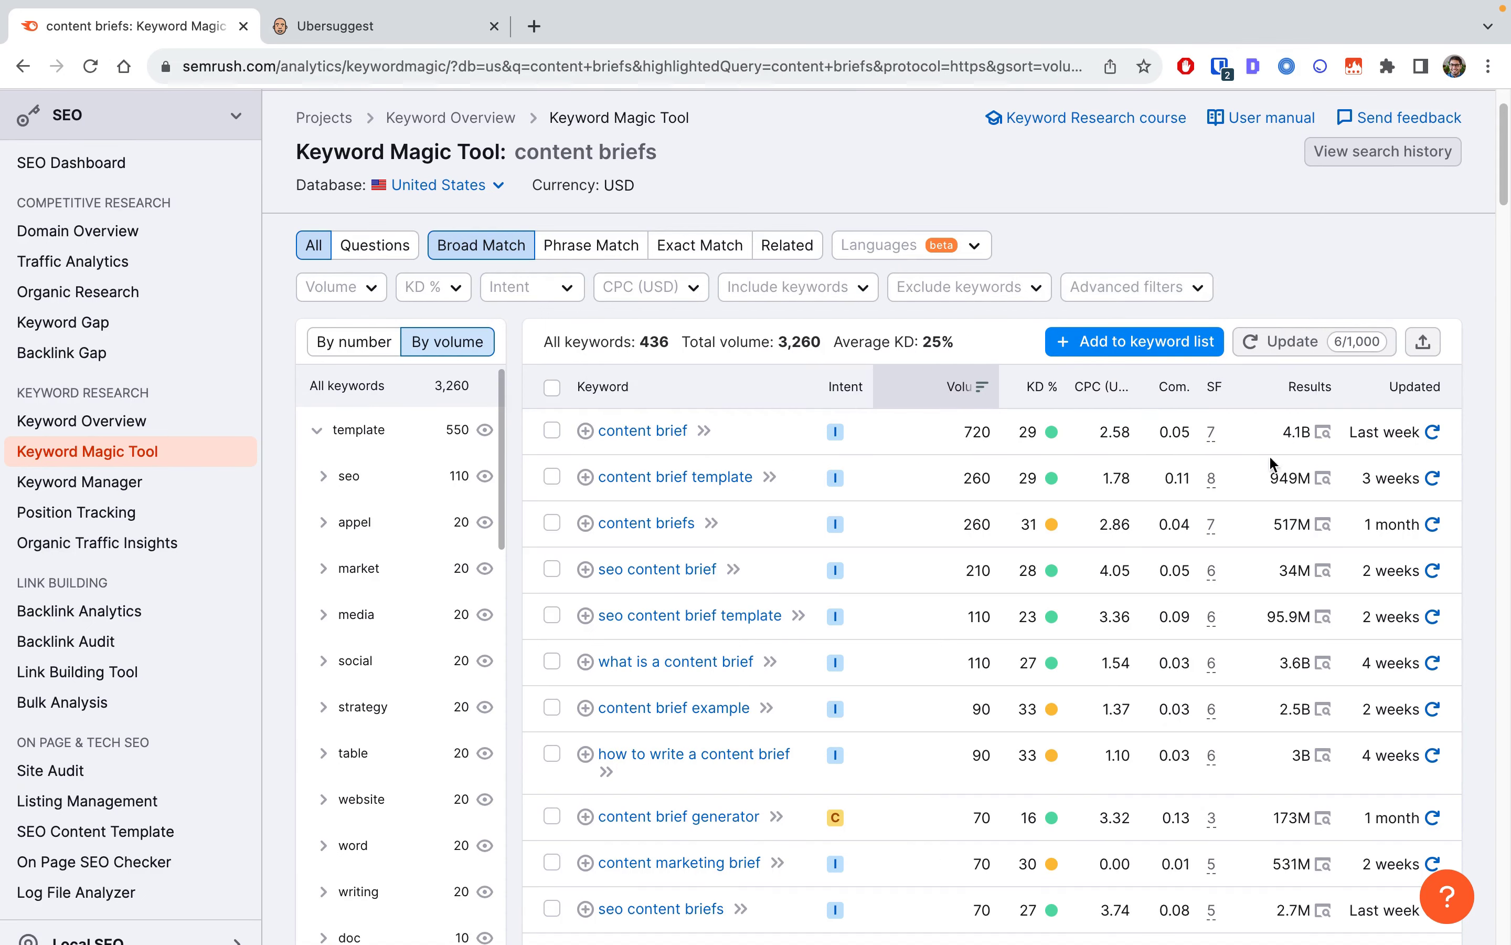
scroll(1269, 455, up, 2)
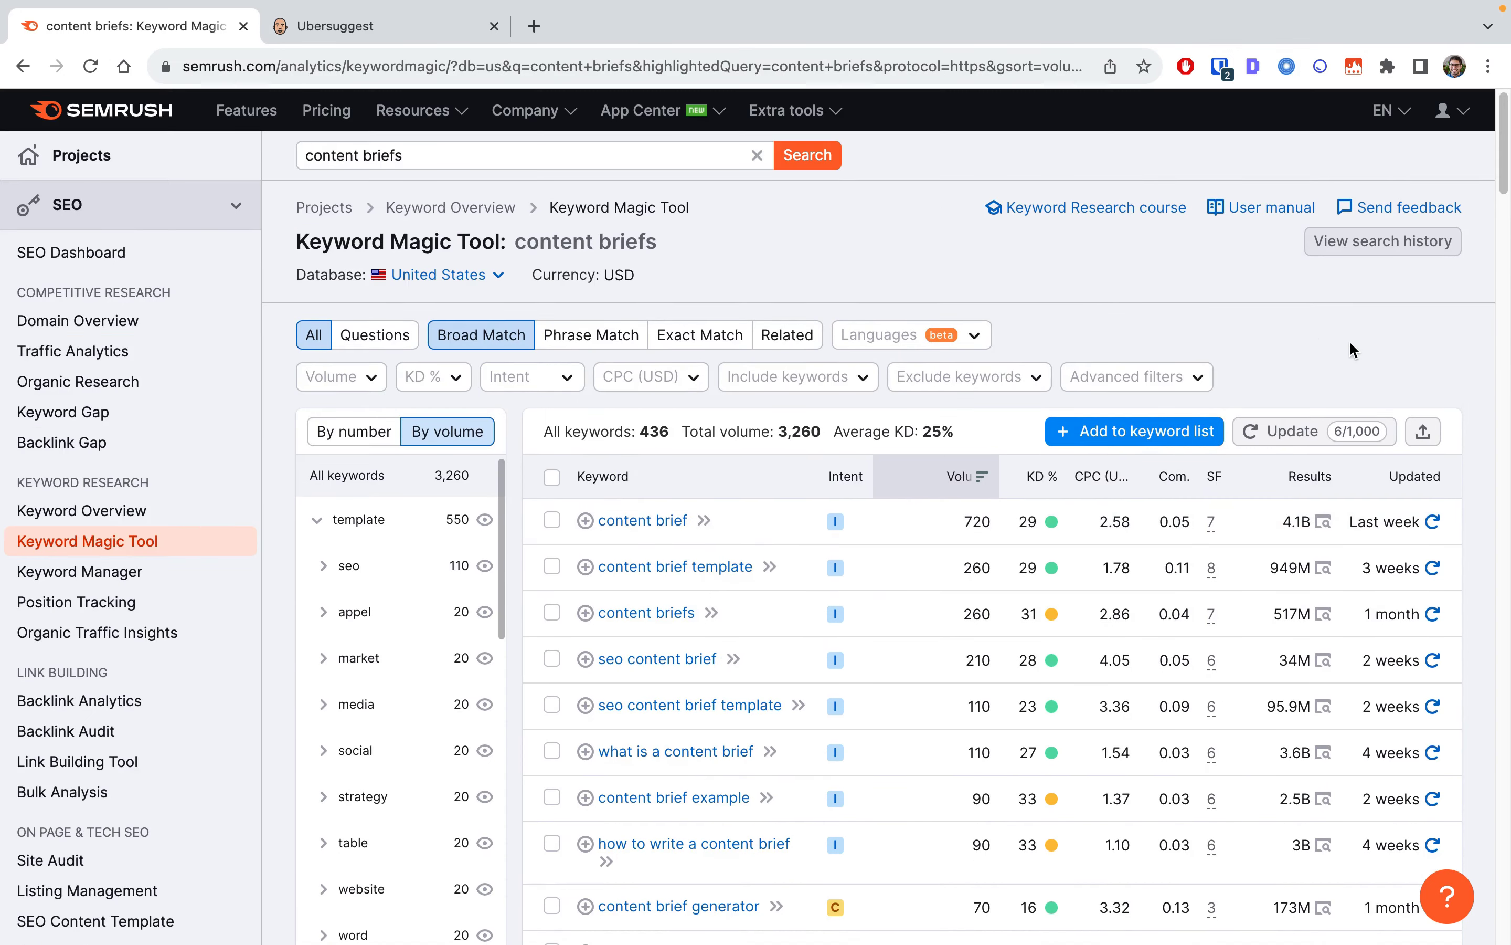
- Switch to Ubersuggest and run a keyword overview for "content briefs" in English for the United States
click(373, 29)
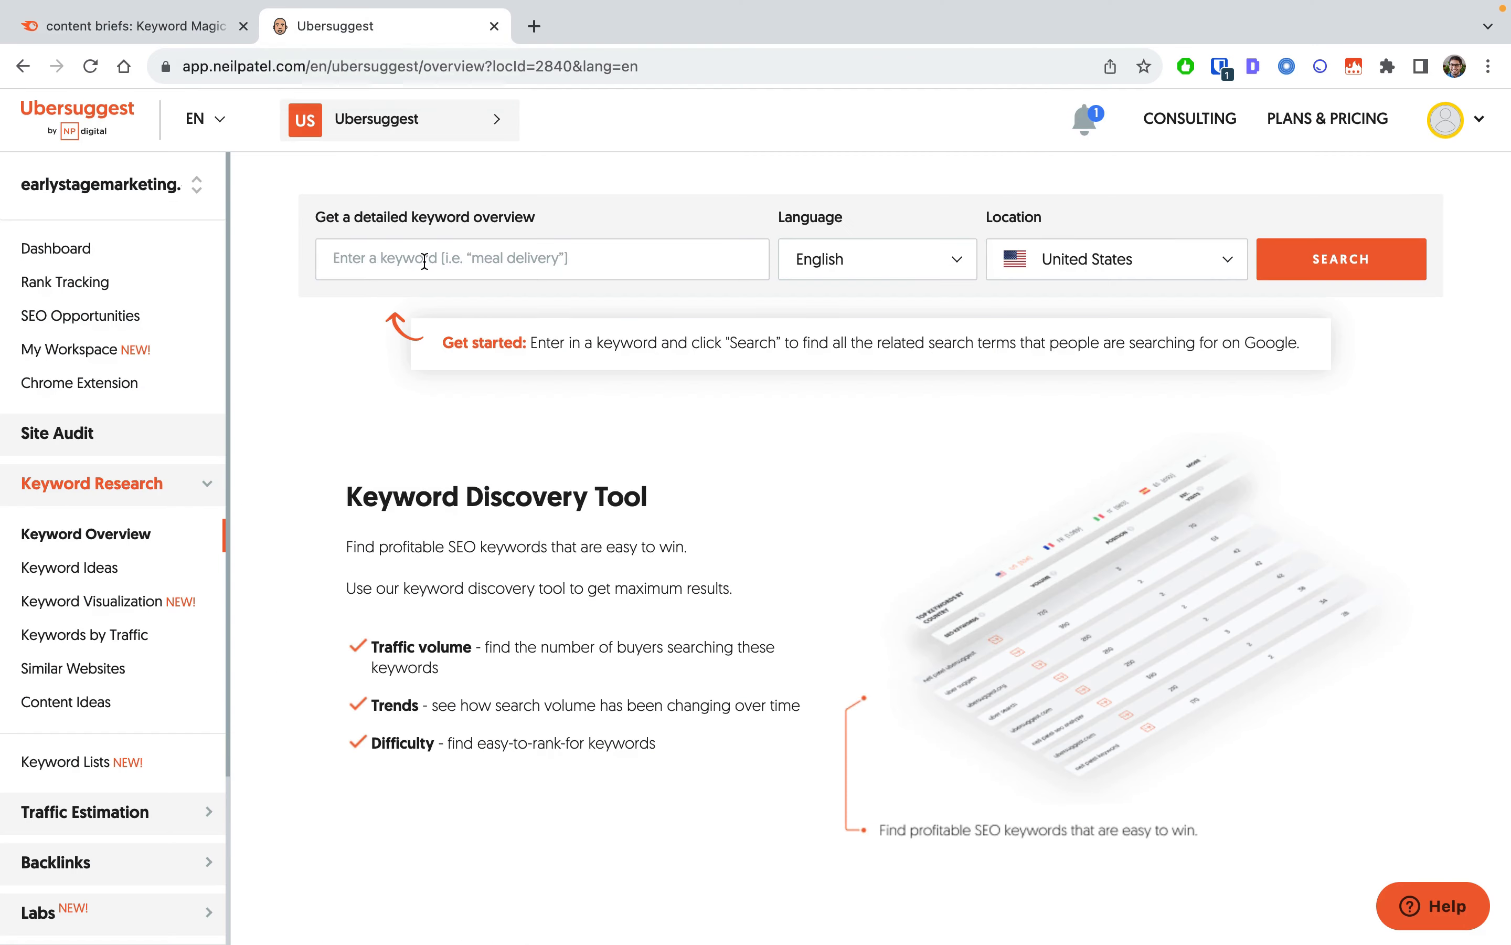
text(cpon)
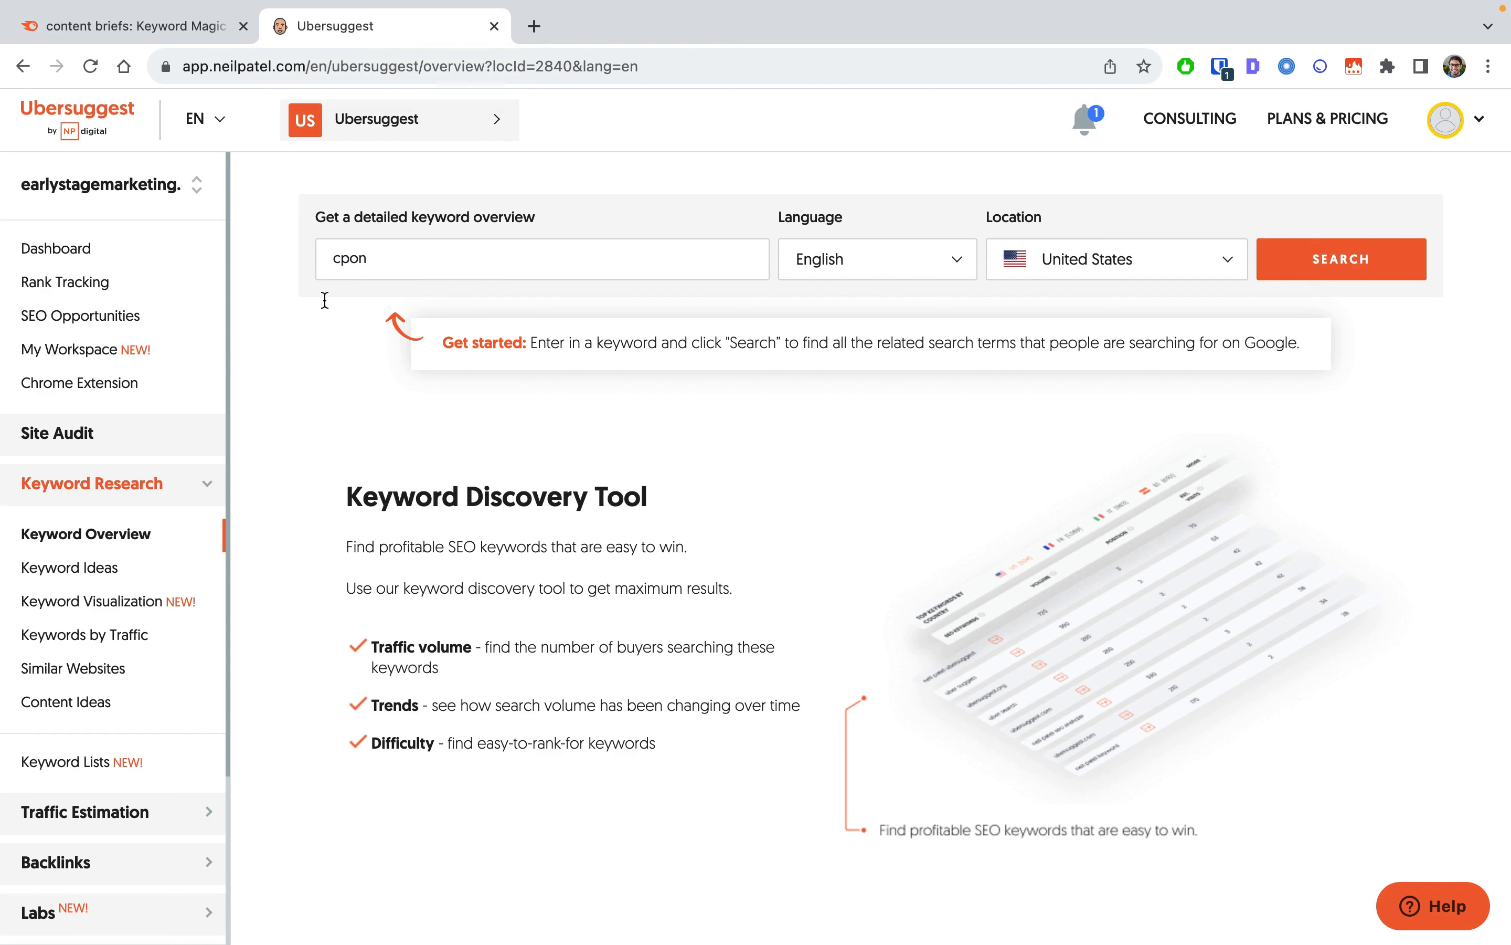
double_click(394, 260)
key(BackSpace)
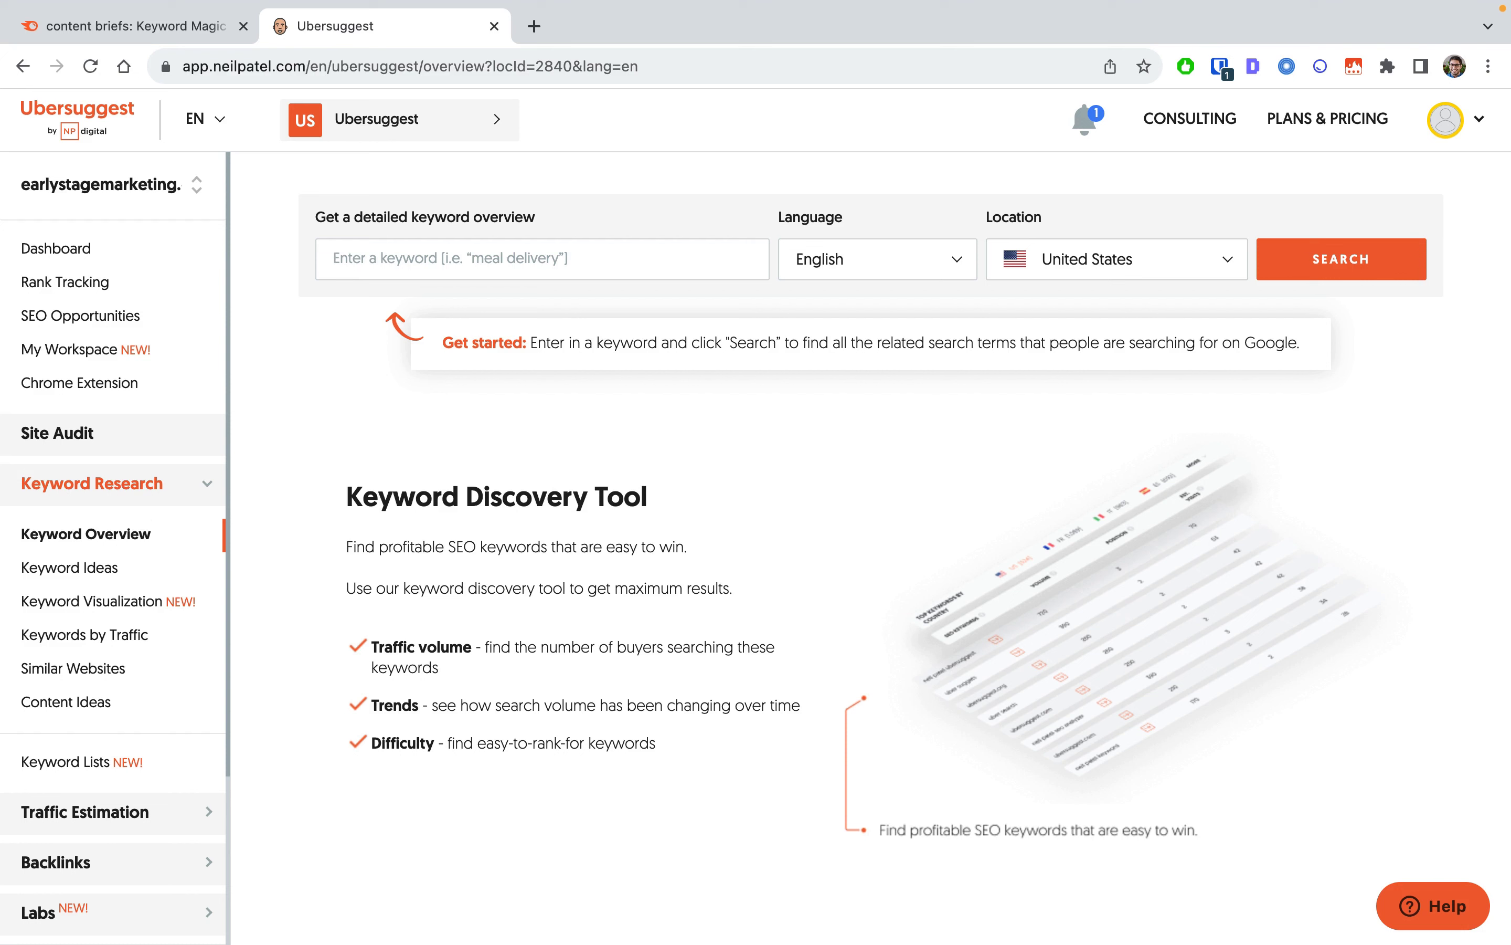
text(content brief)
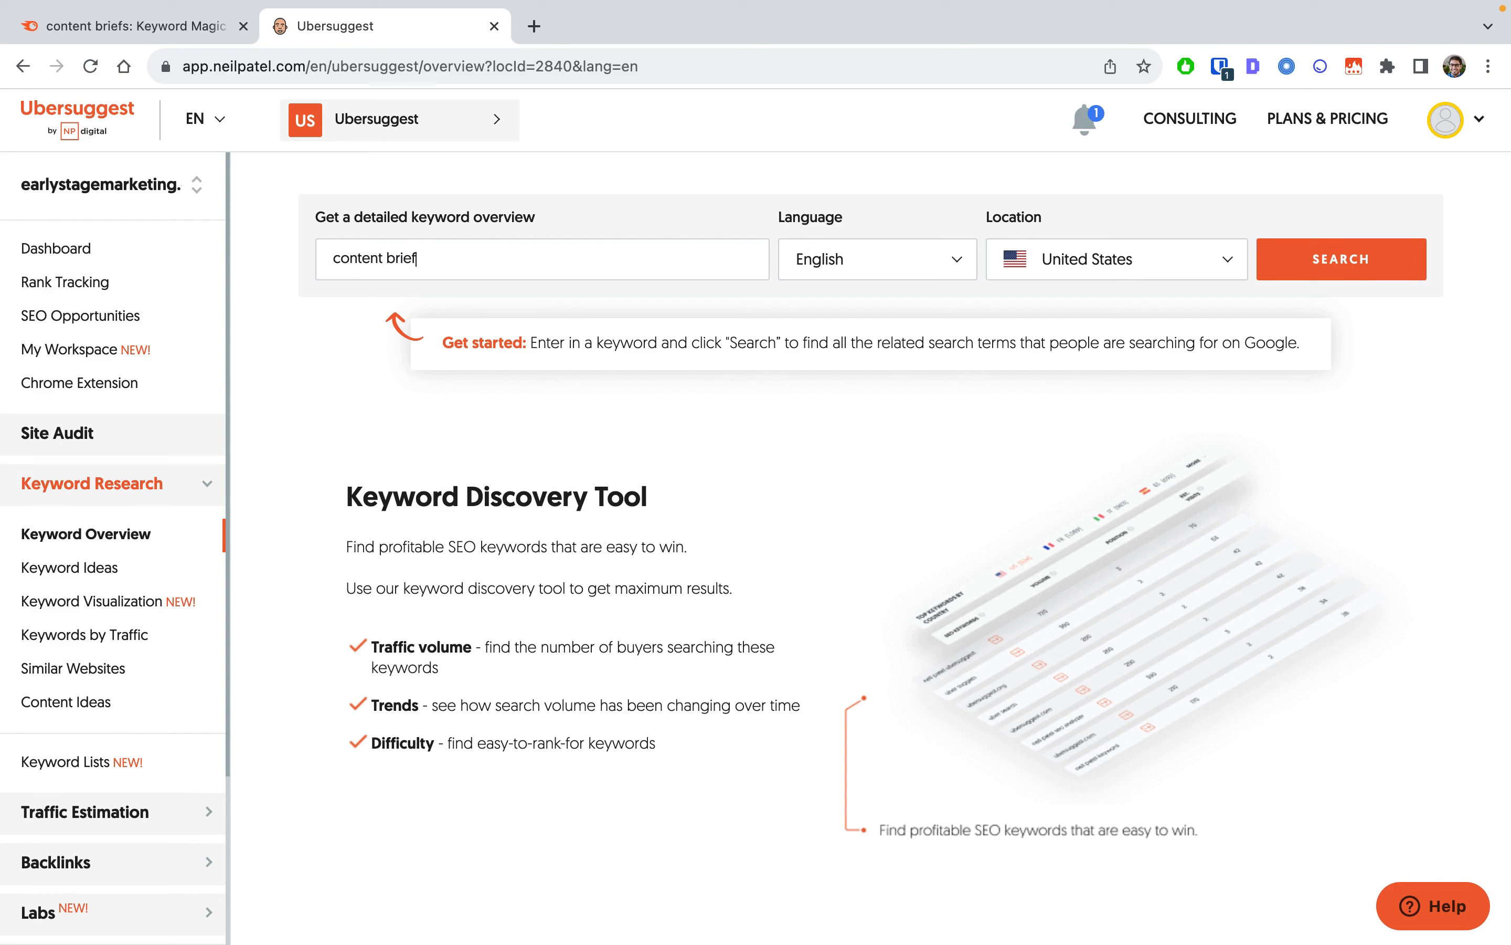
click(1349, 263)
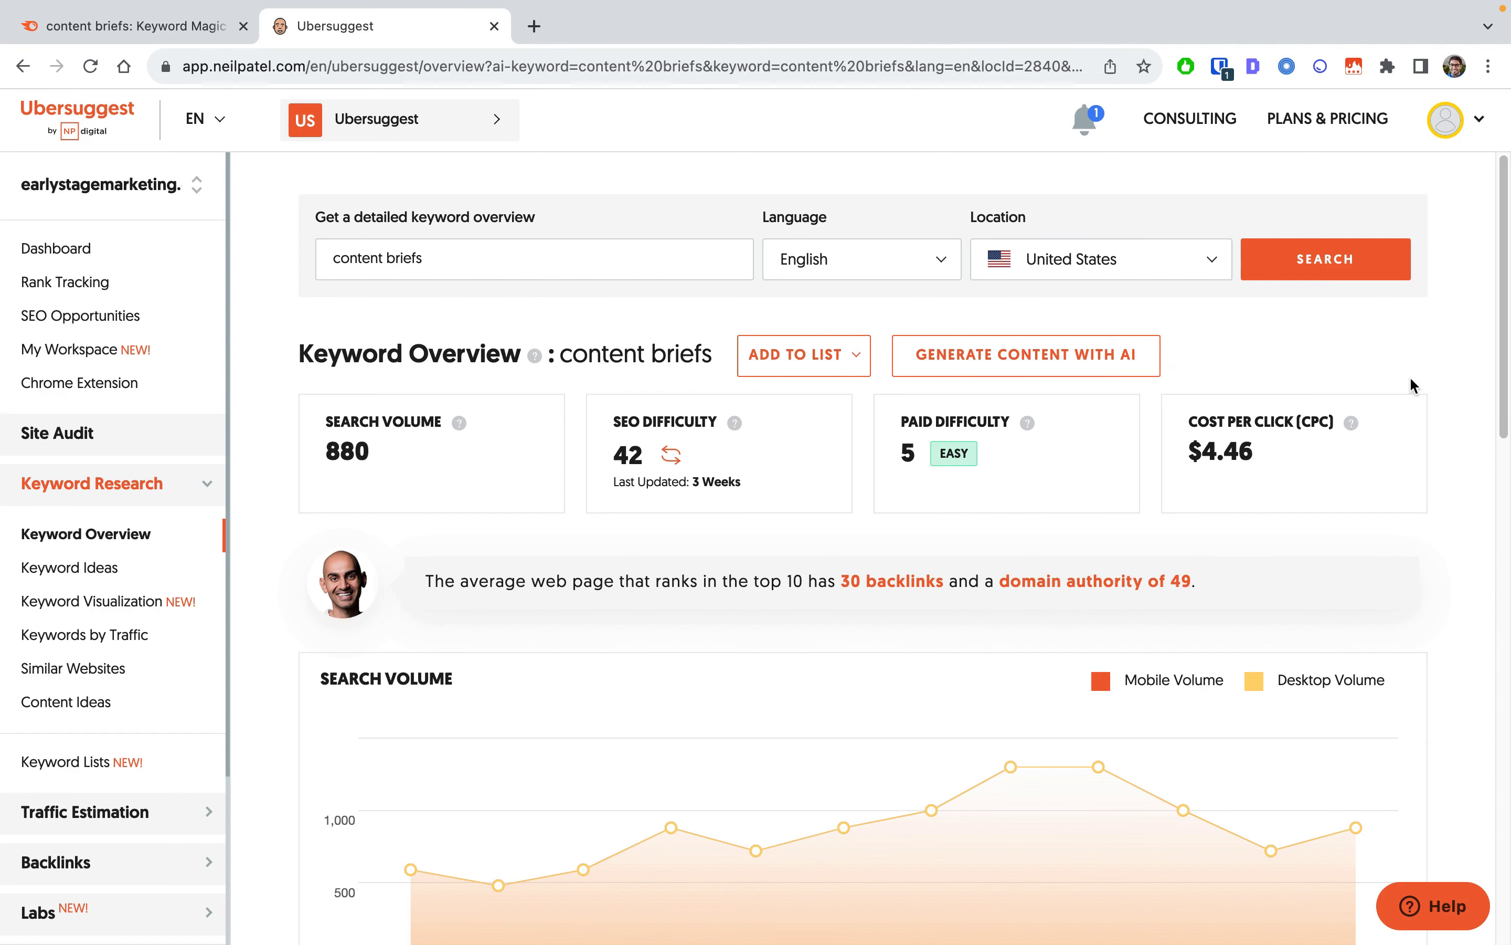
- Examine the search volume, SEO difficulty, paid difficulty, cost per click and monthly volume trend for "content briefs"
scroll(1430, 493, down, 1)
scroll(1431, 505, down, 2)
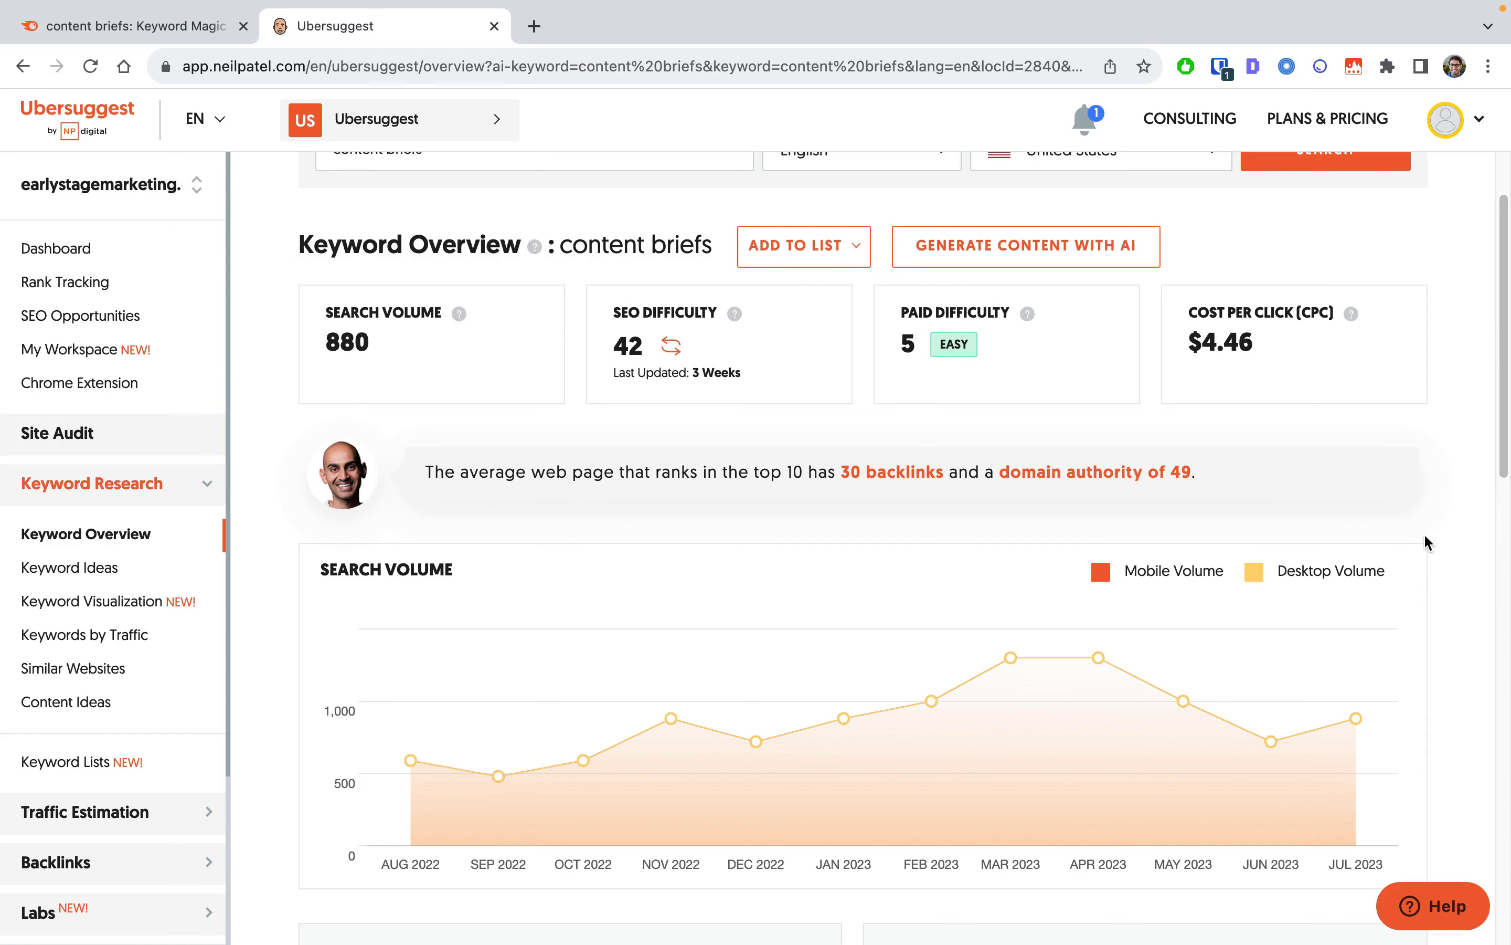
scroll(1450, 499, down, 2)
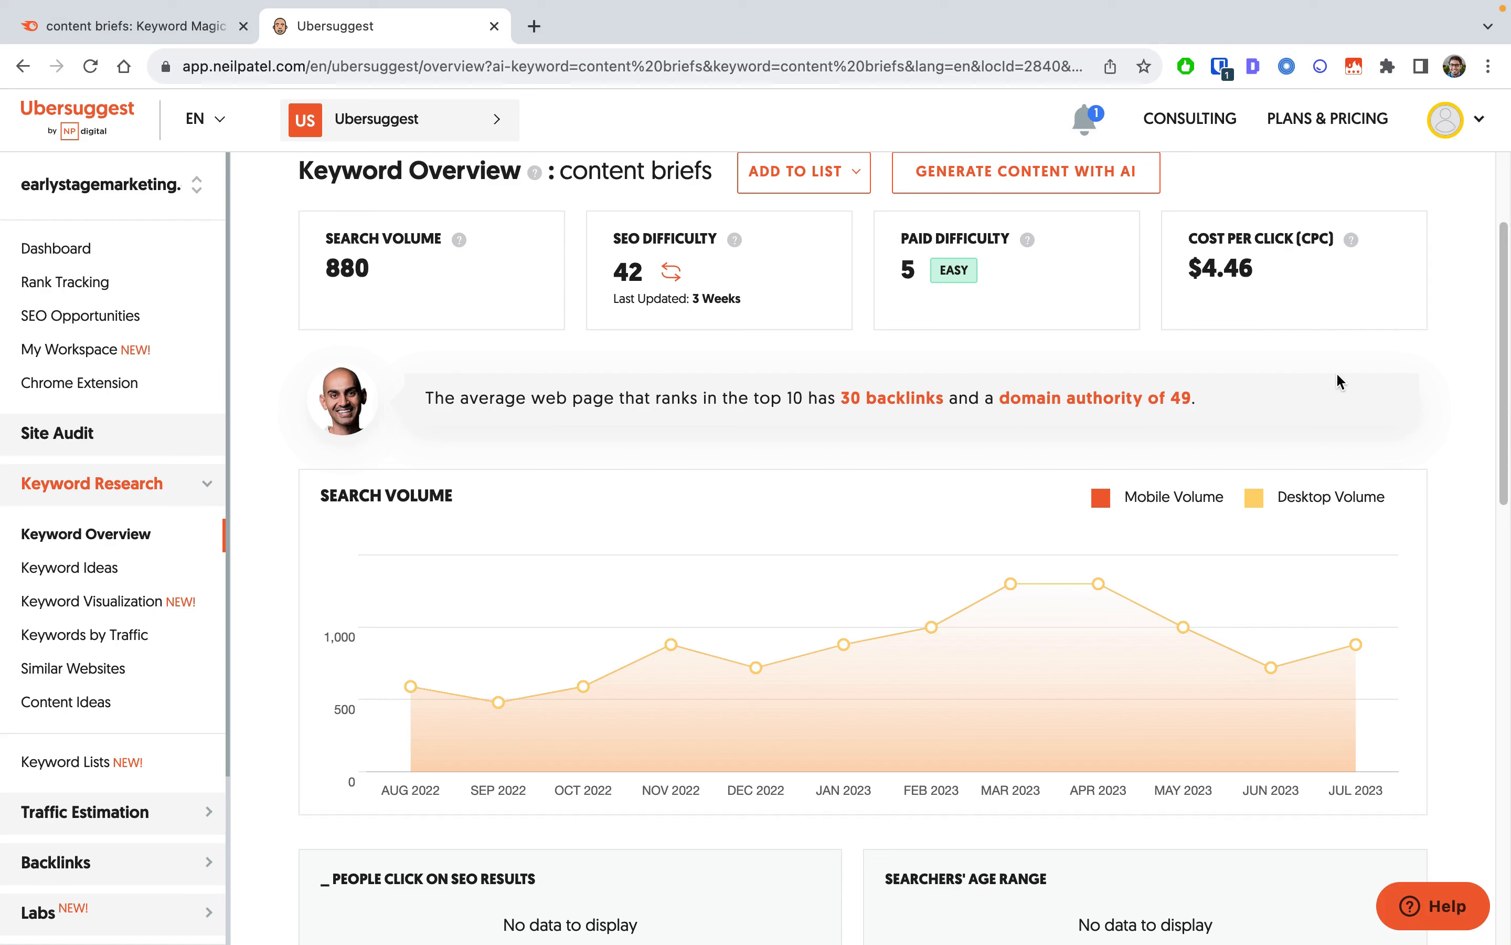
scroll(1449, 441, down, 2)
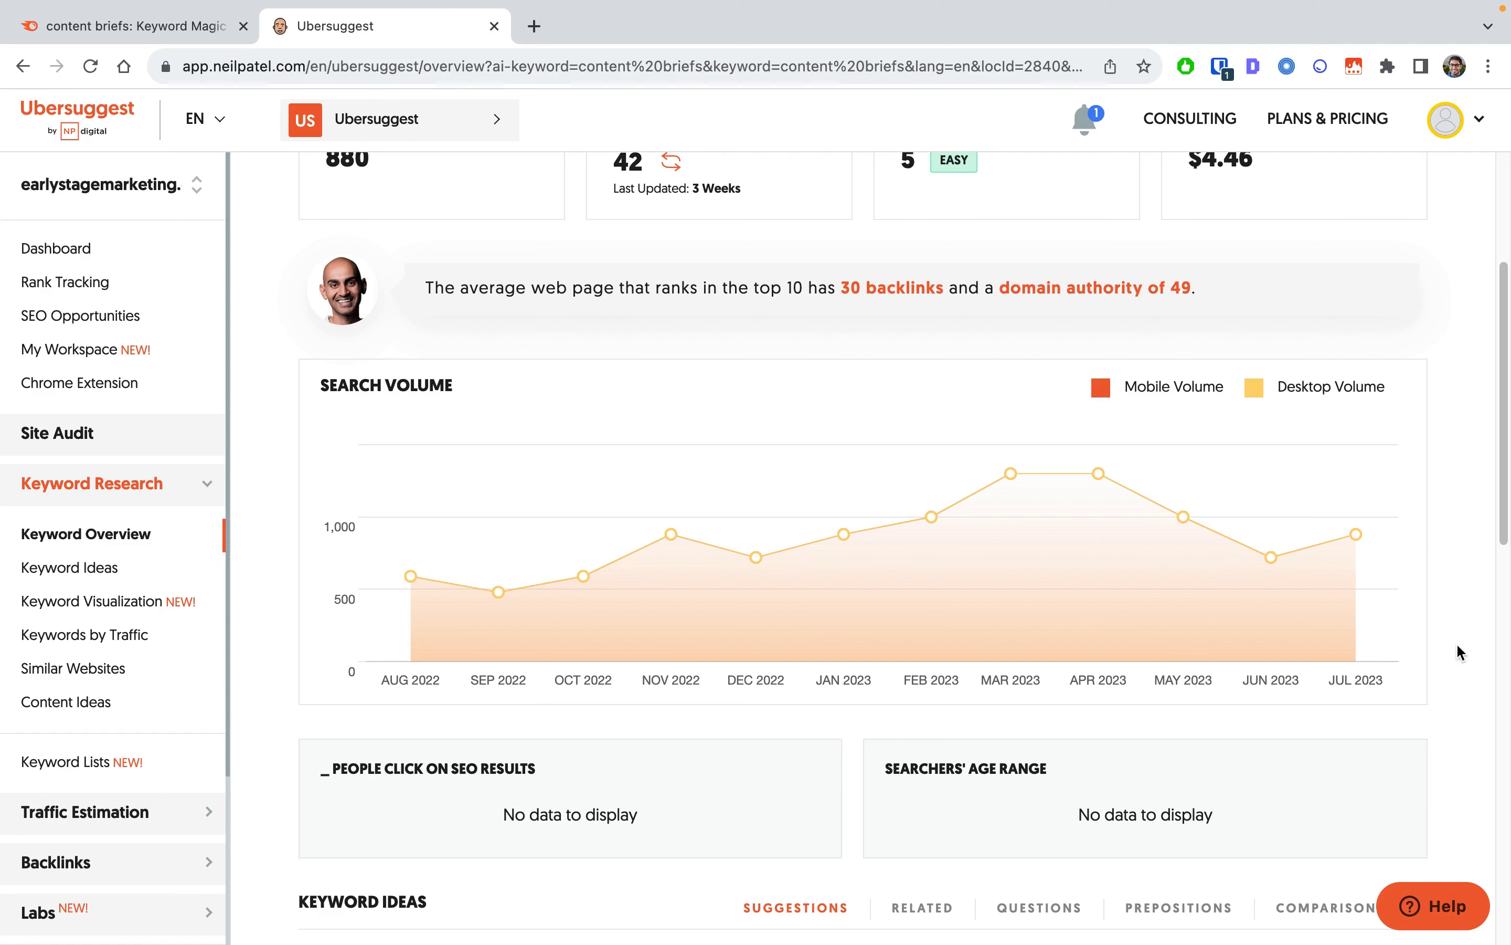
- Compare the overview's keyword ideas across suggestions, related, questions, prepositions and comparisons, returning to the question keywords
scroll(1462, 654, down, 3)
scroll(1480, 650, down, 7)
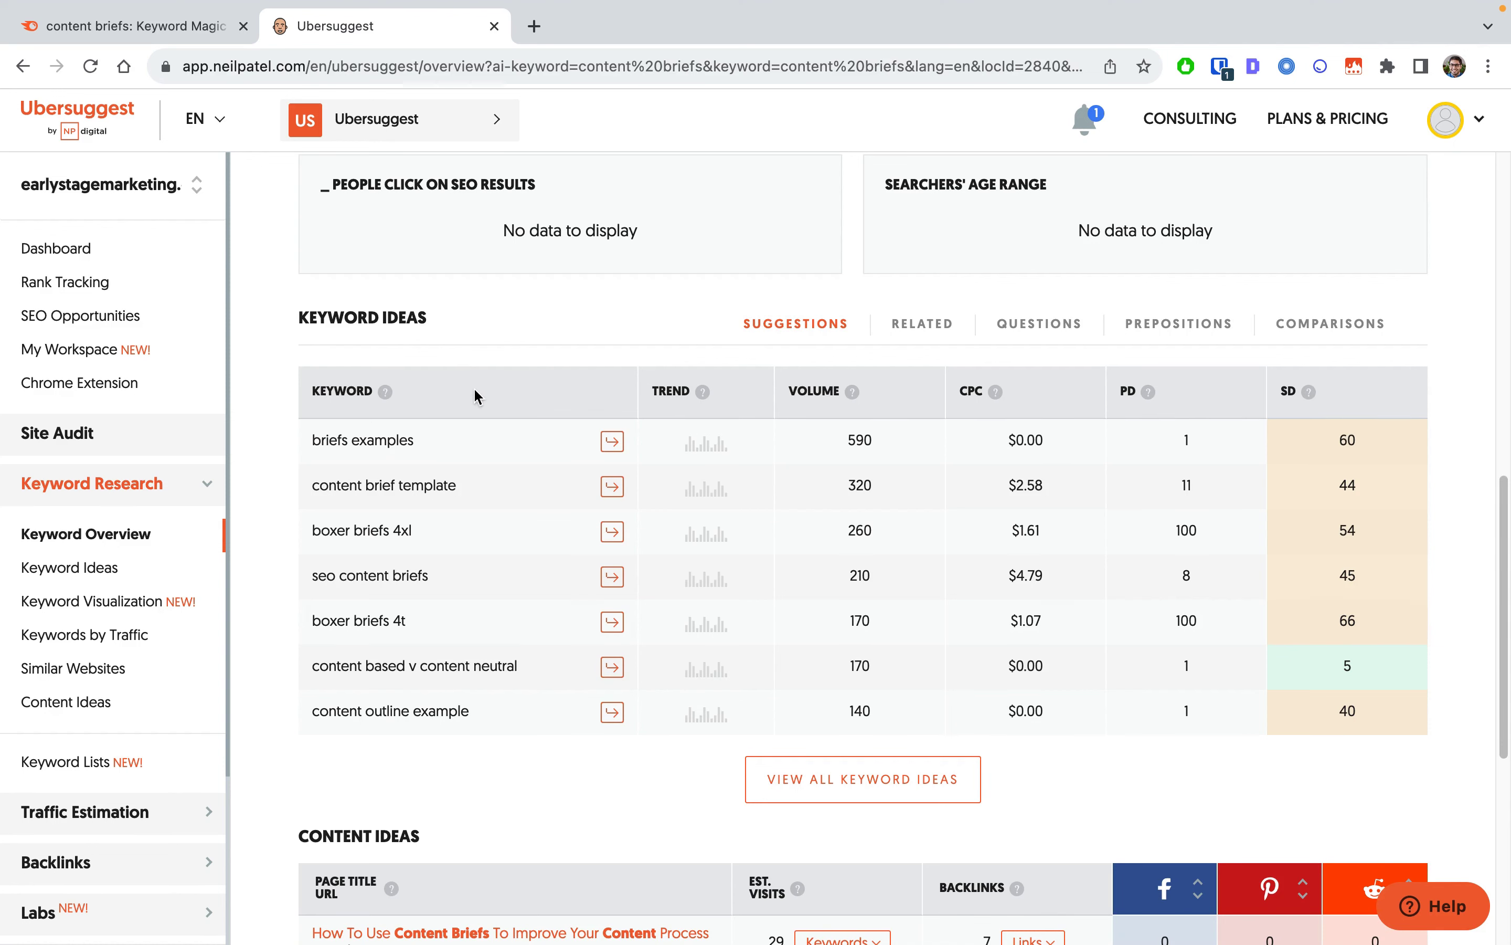
click(922, 324)
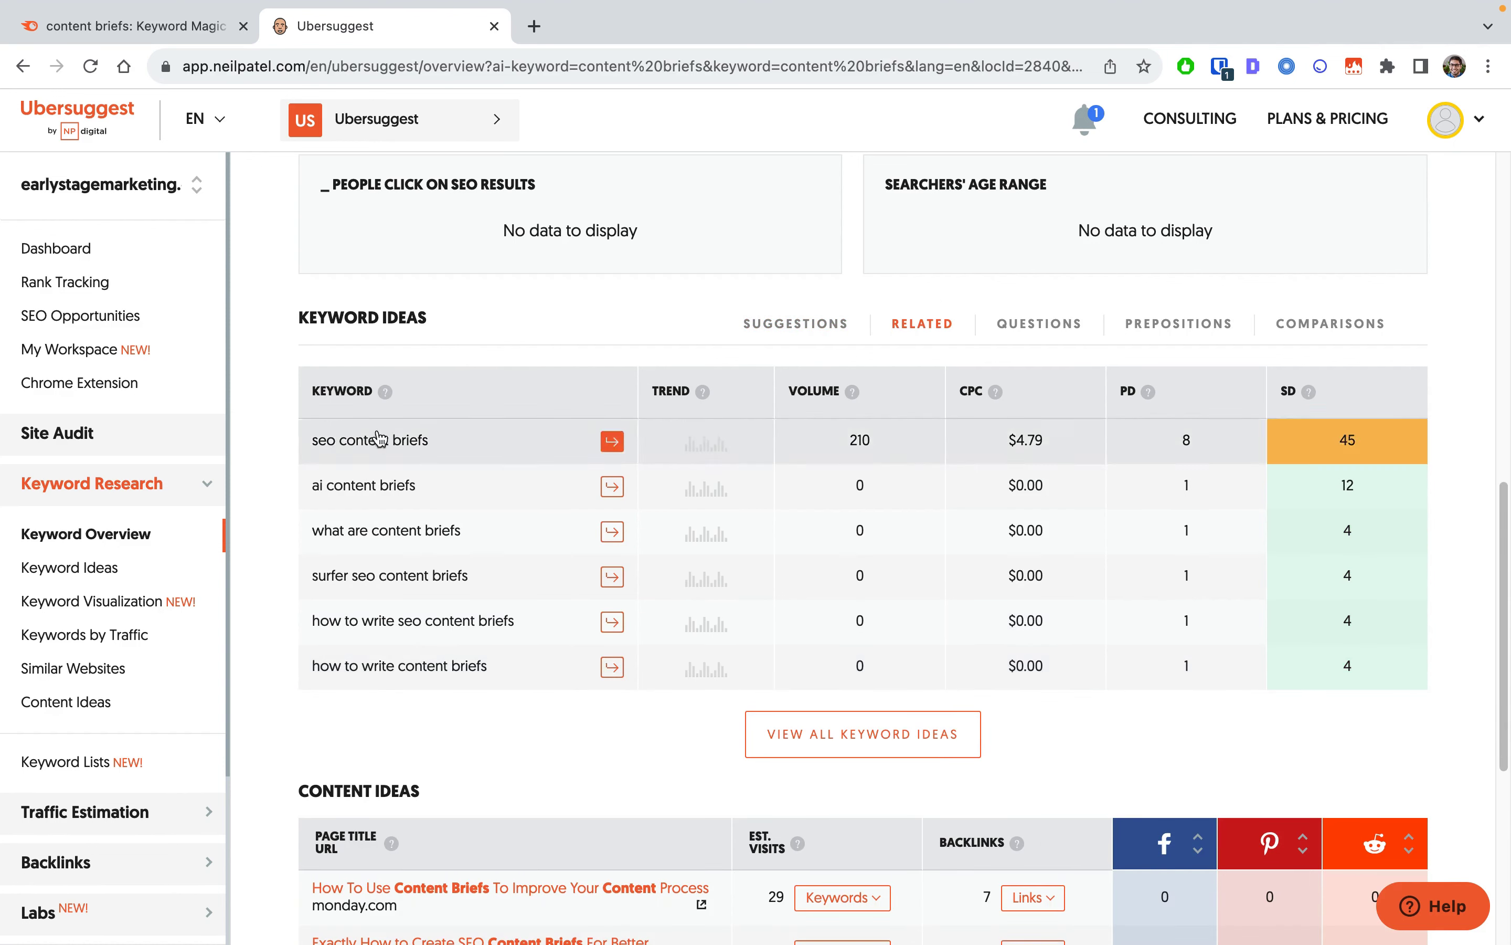
click(1055, 325)
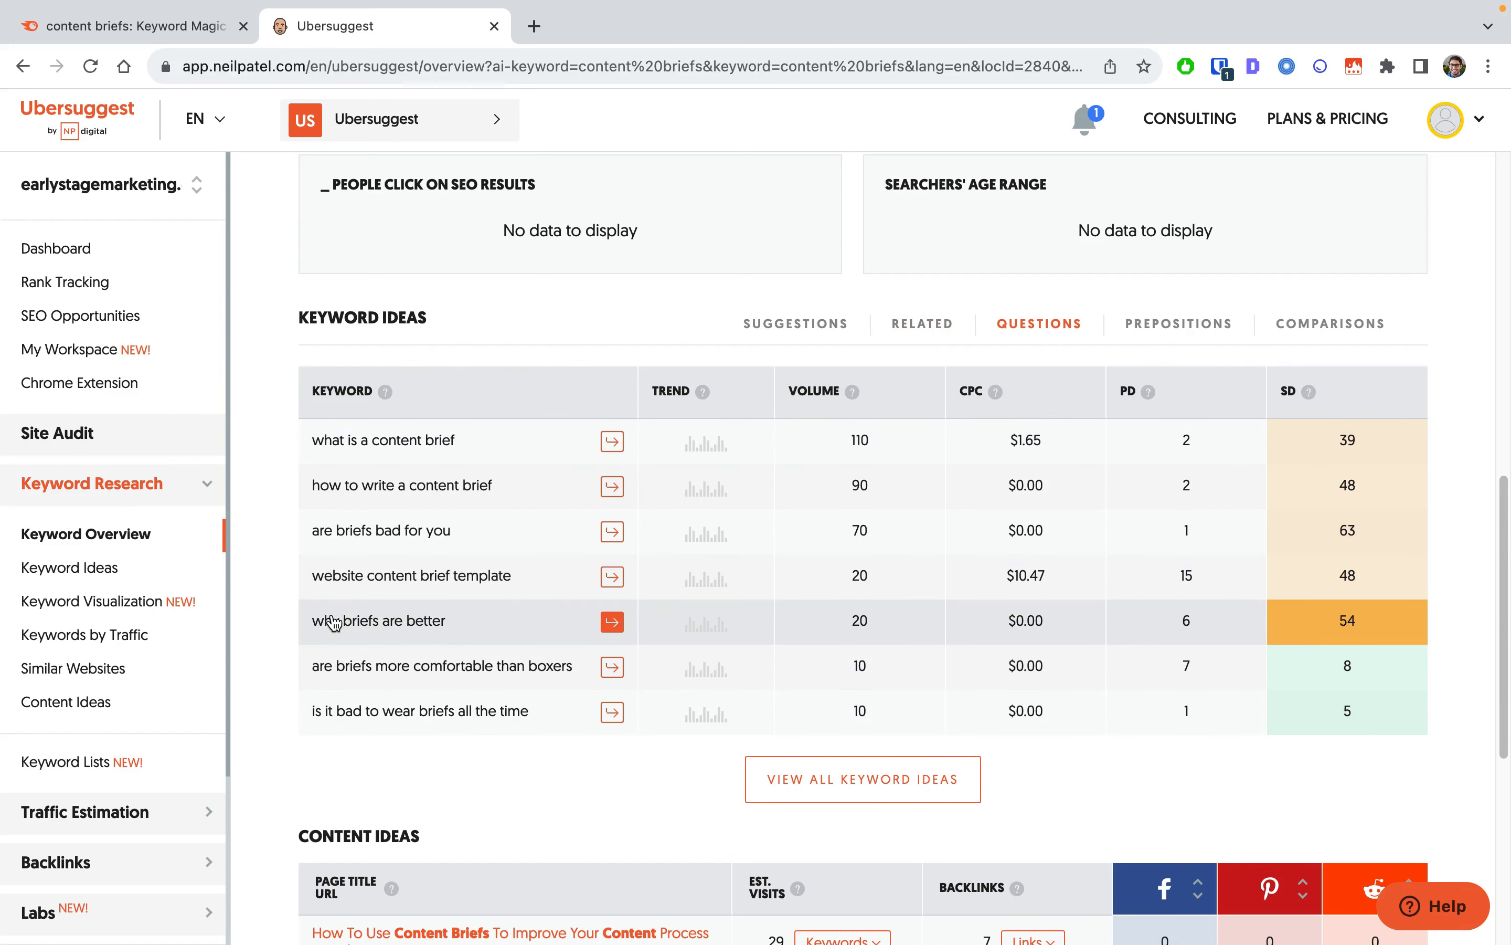
click(1182, 331)
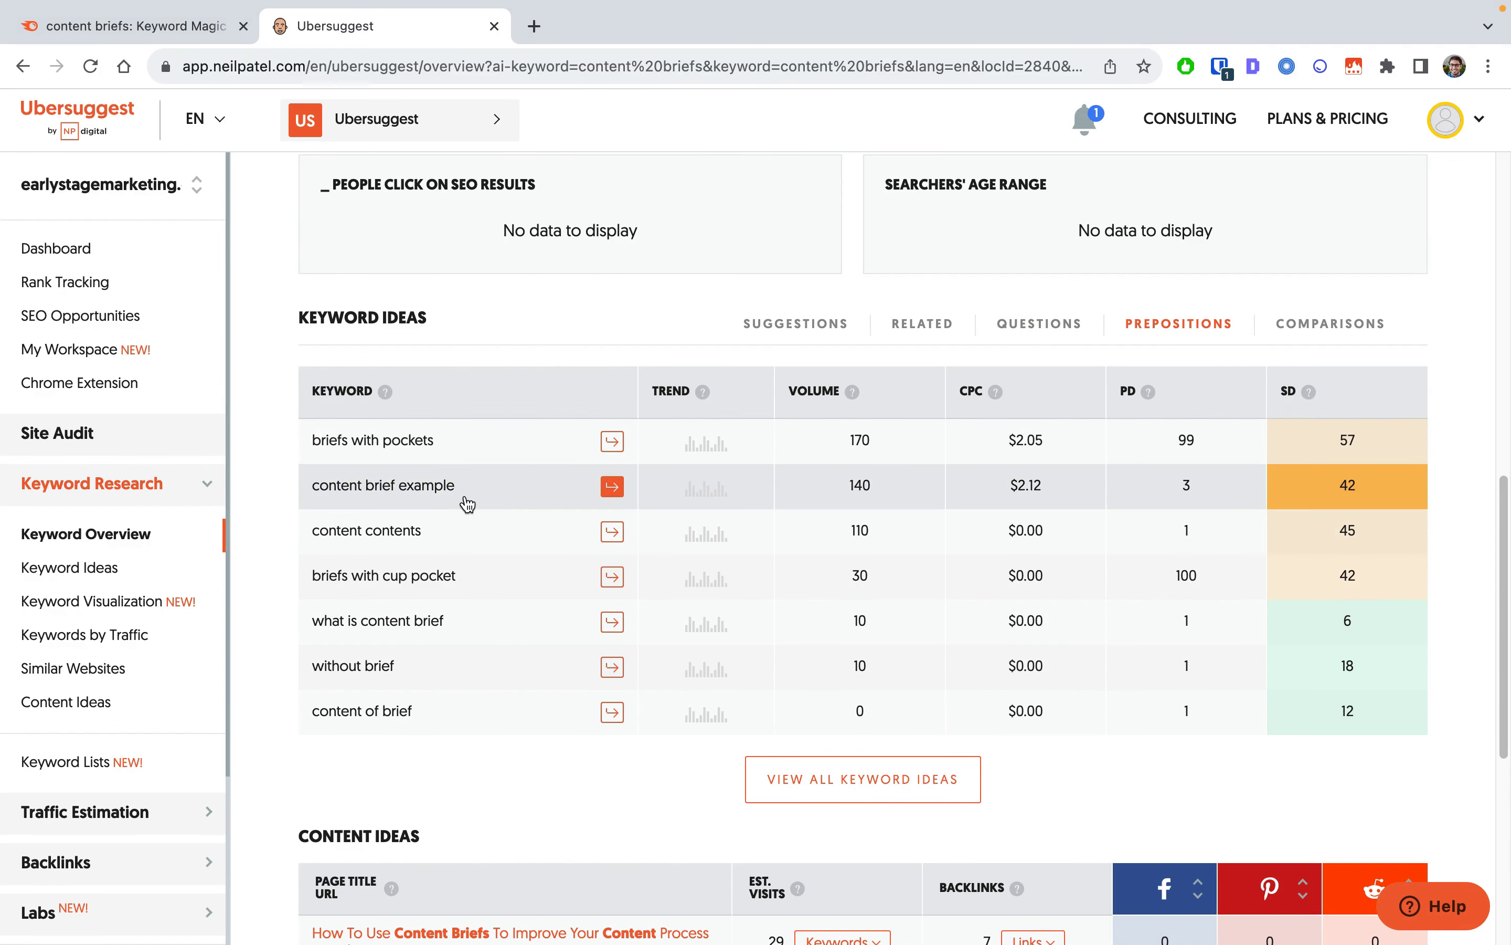
click(1324, 328)
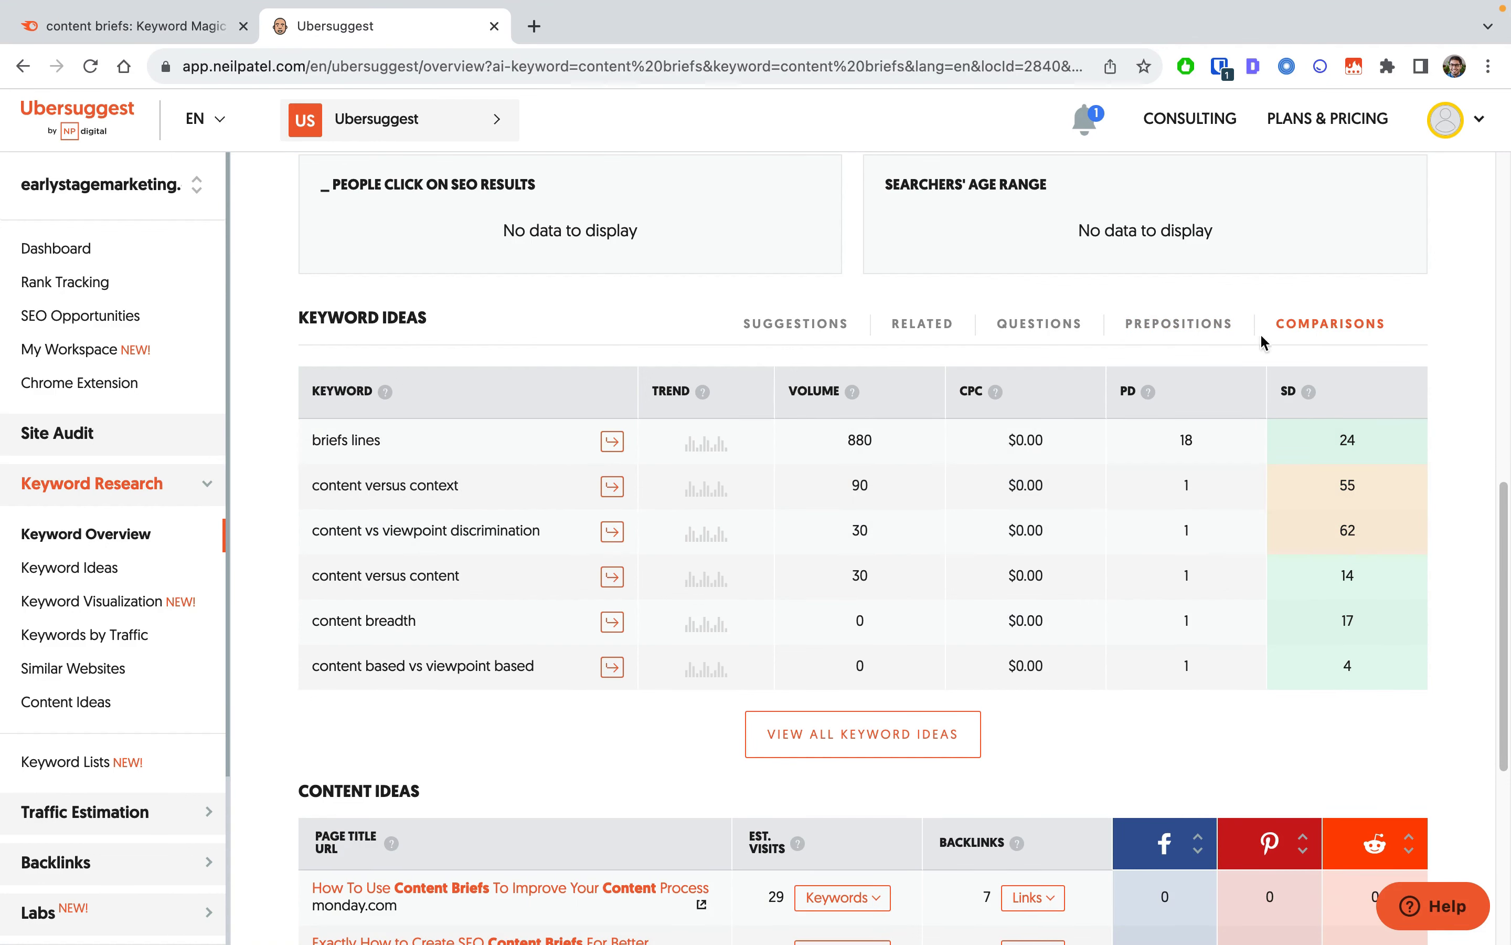
click(761, 336)
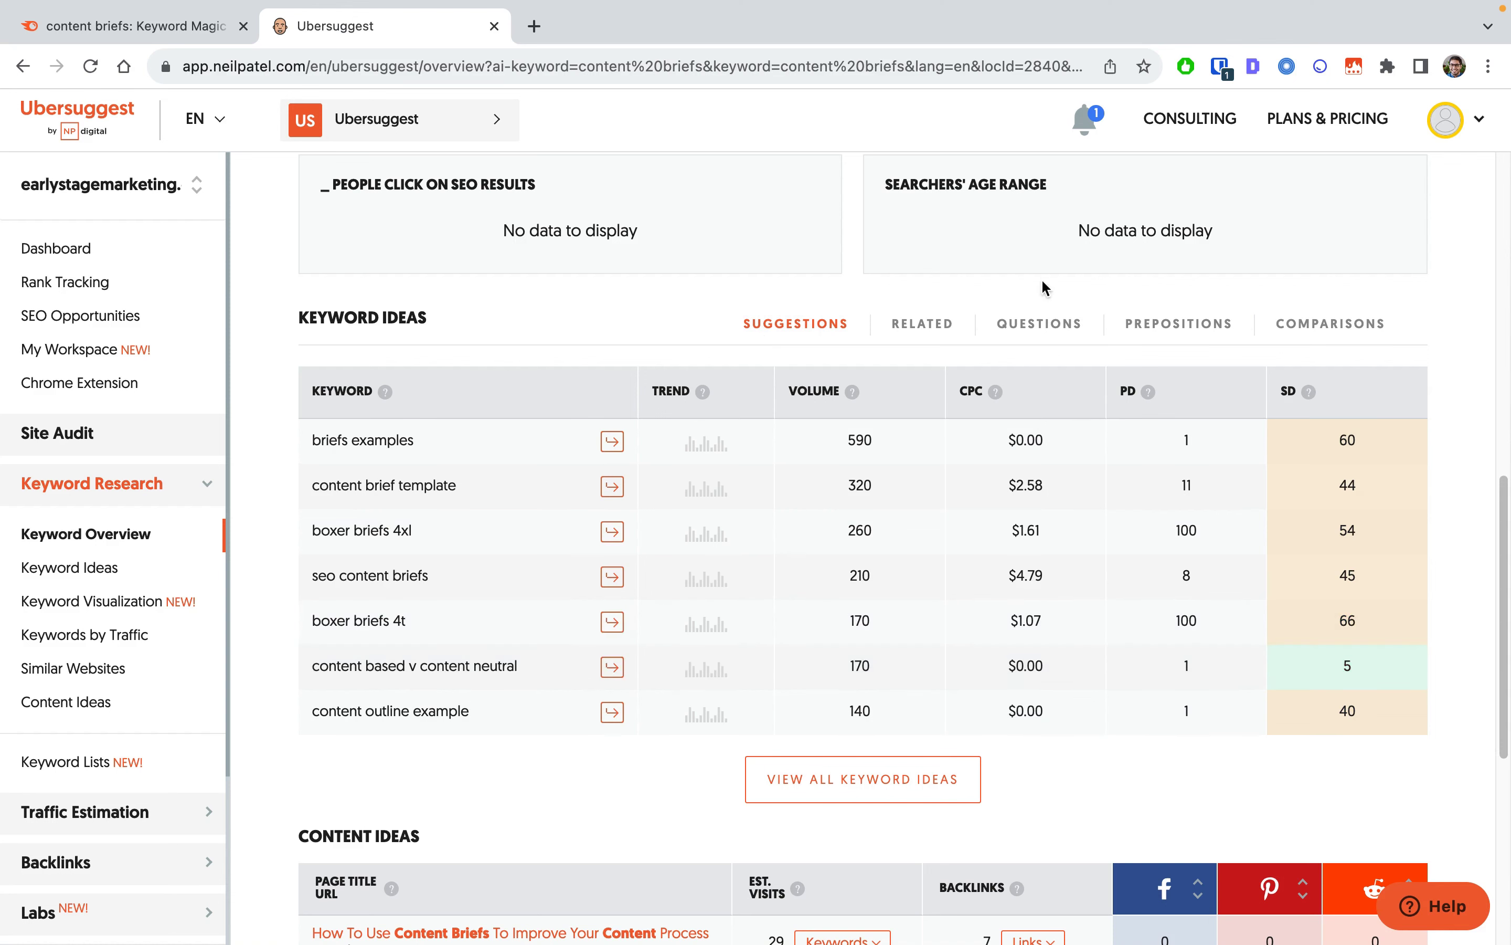
click(1025, 330)
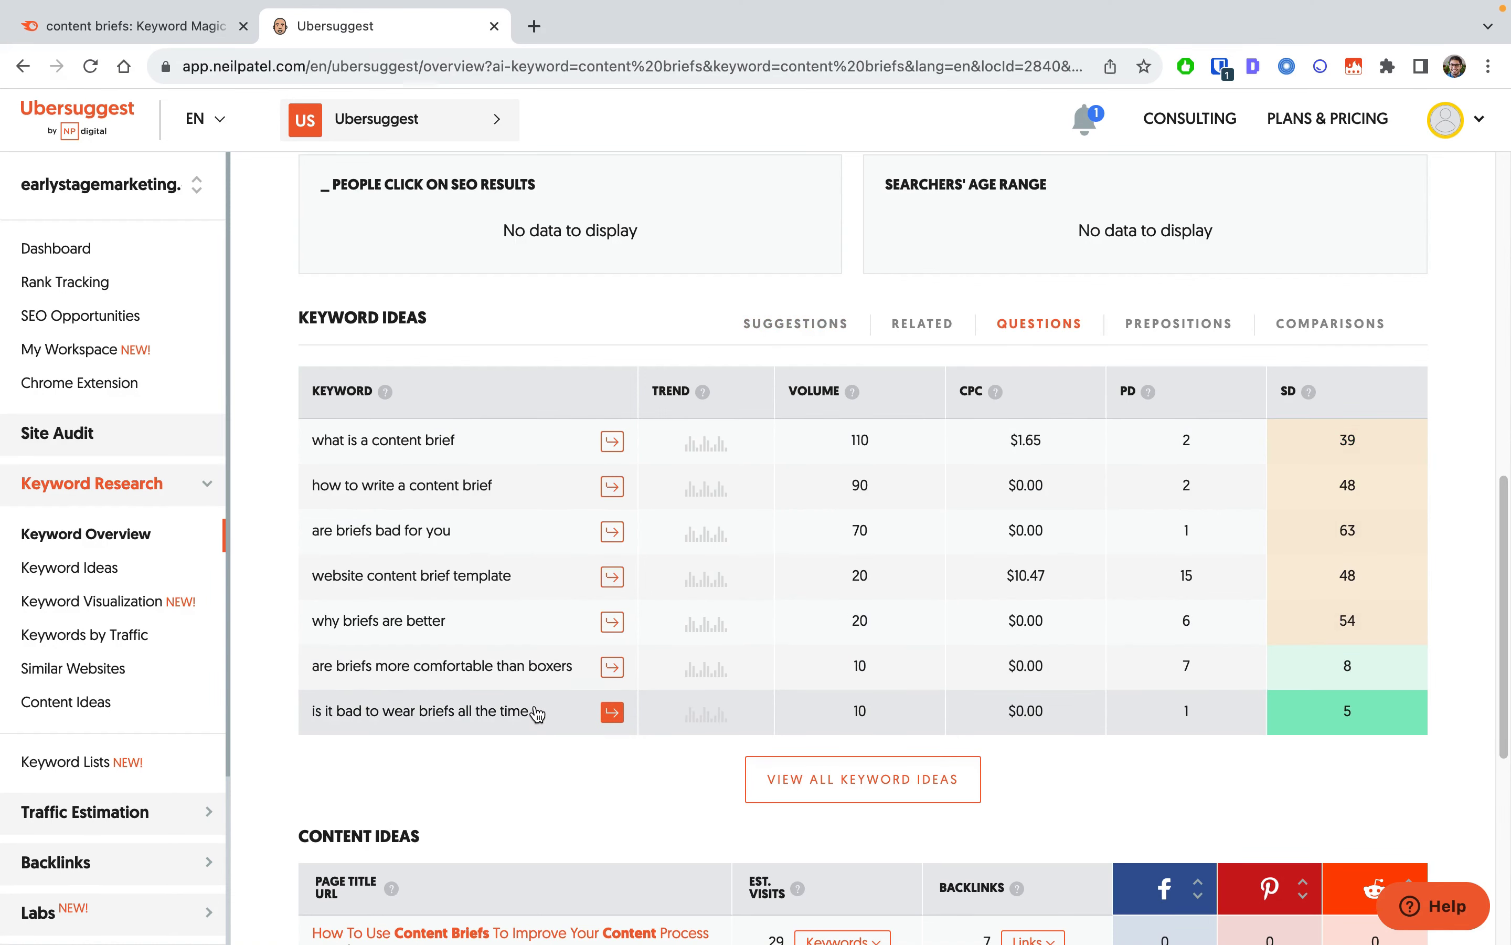
- Review the content ideas for "content briefs" and examine the keywords that bring visits to the monday.com article
scroll(519, 735, down, 5)
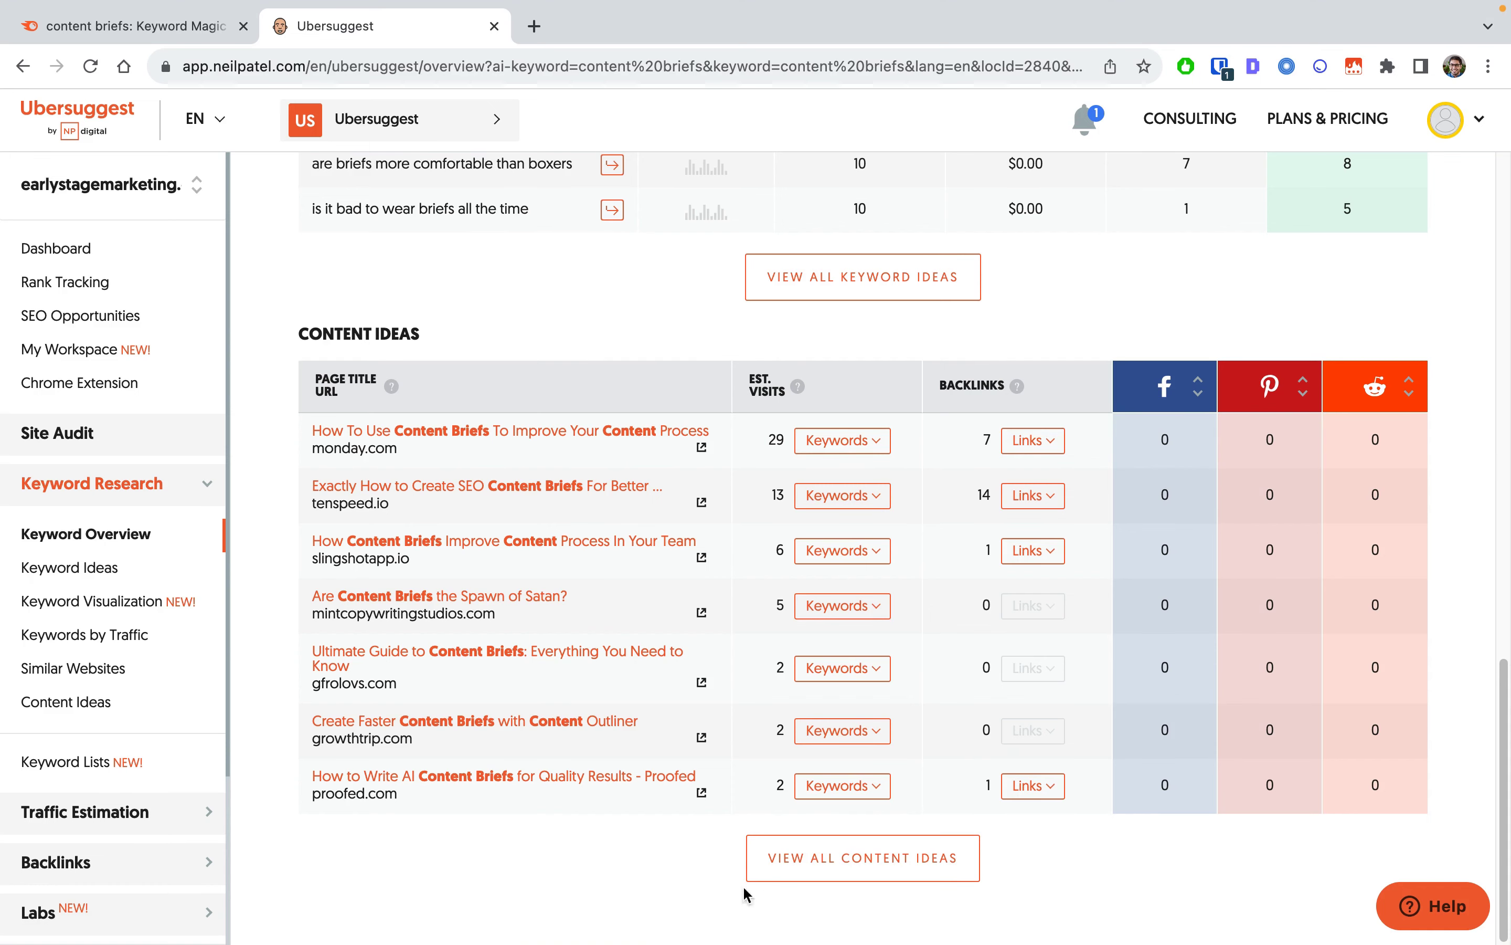
scroll(506, 823, up, 5)
scroll(562, 821, up, 3)
scroll(861, 769, down, 10)
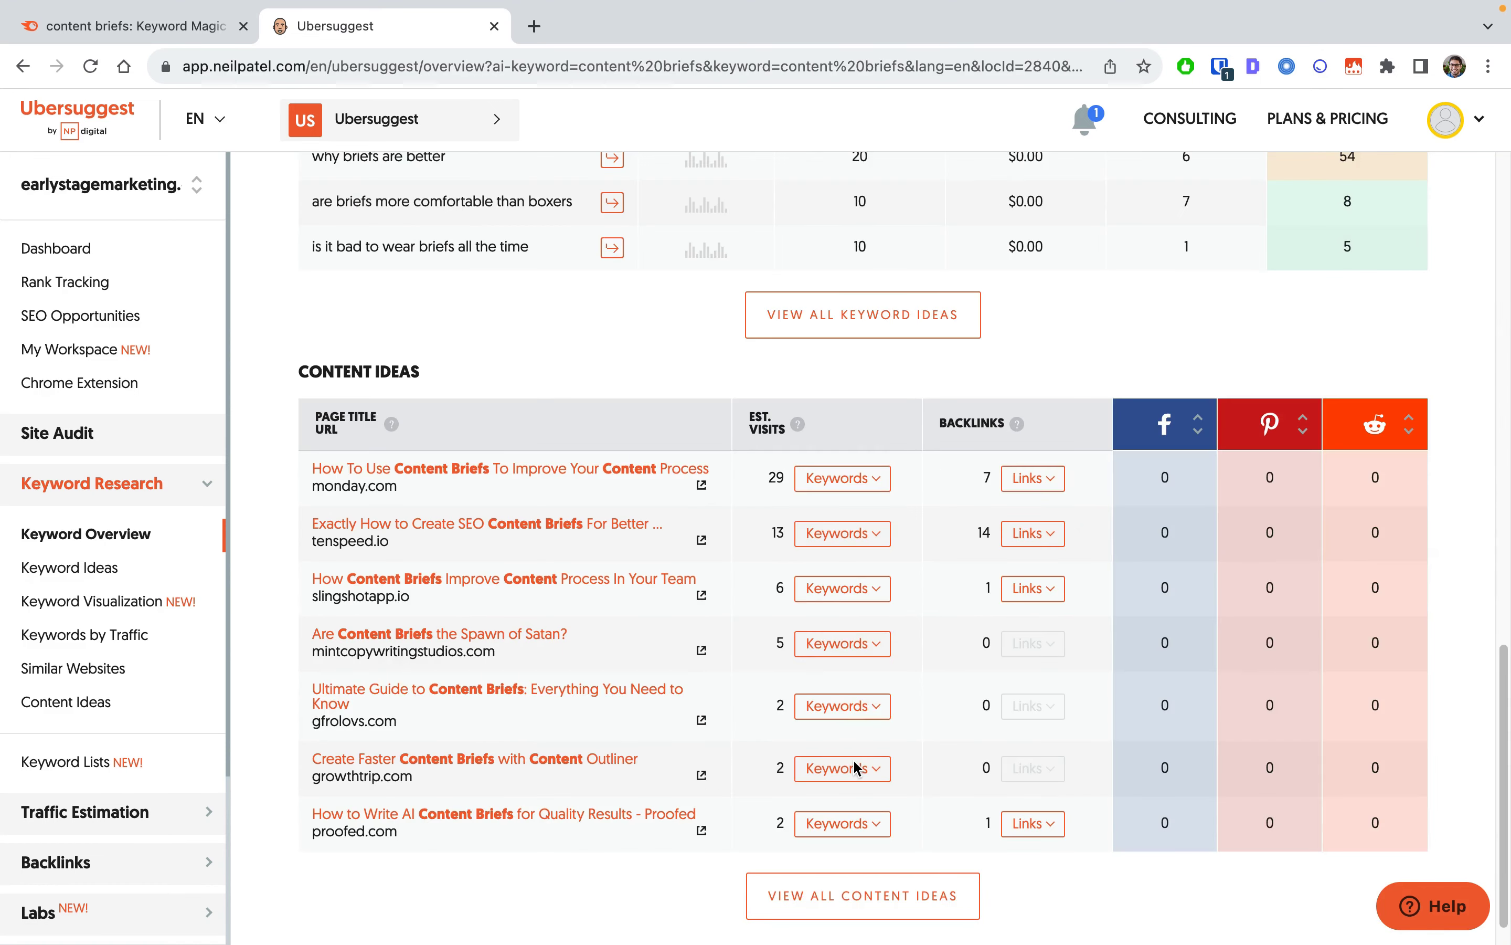
scroll(843, 718, down, 1)
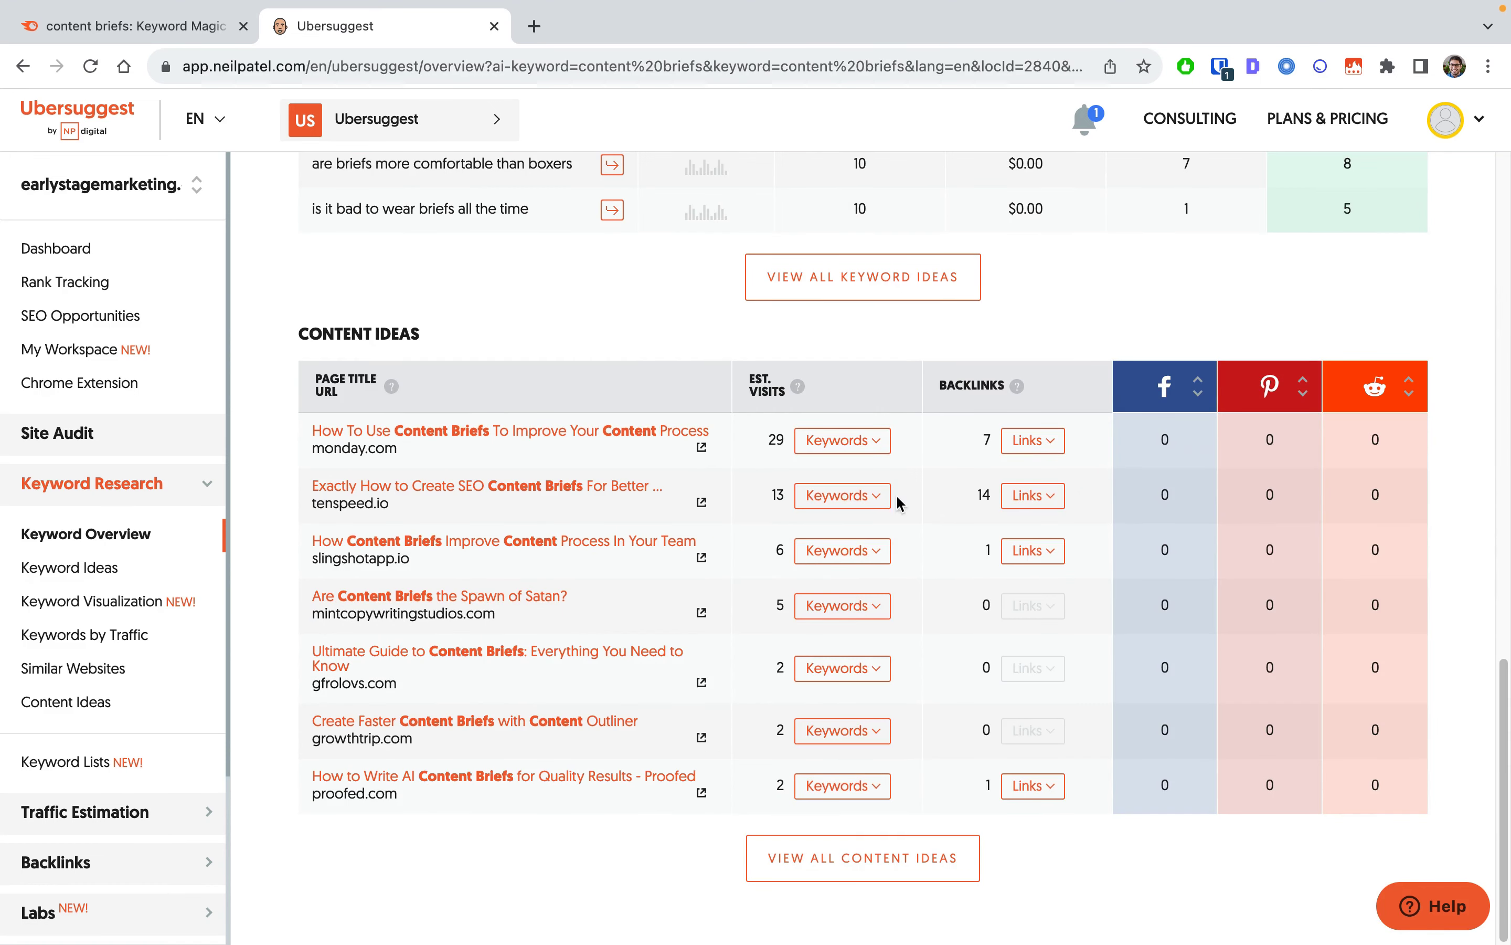
click(877, 442)
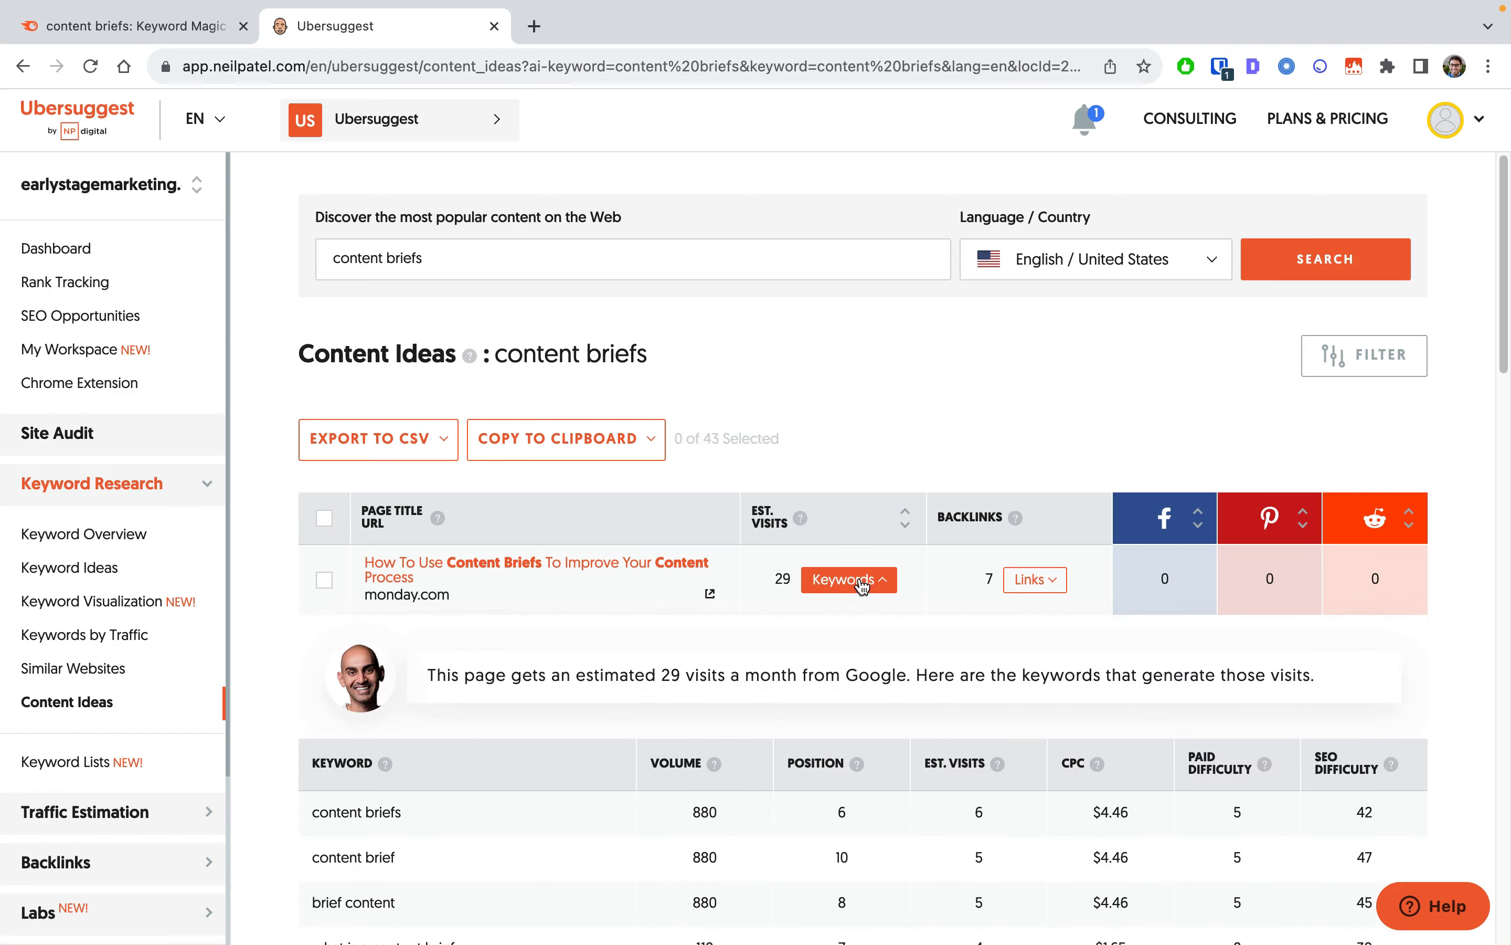
scroll(562, 782, down, 3)
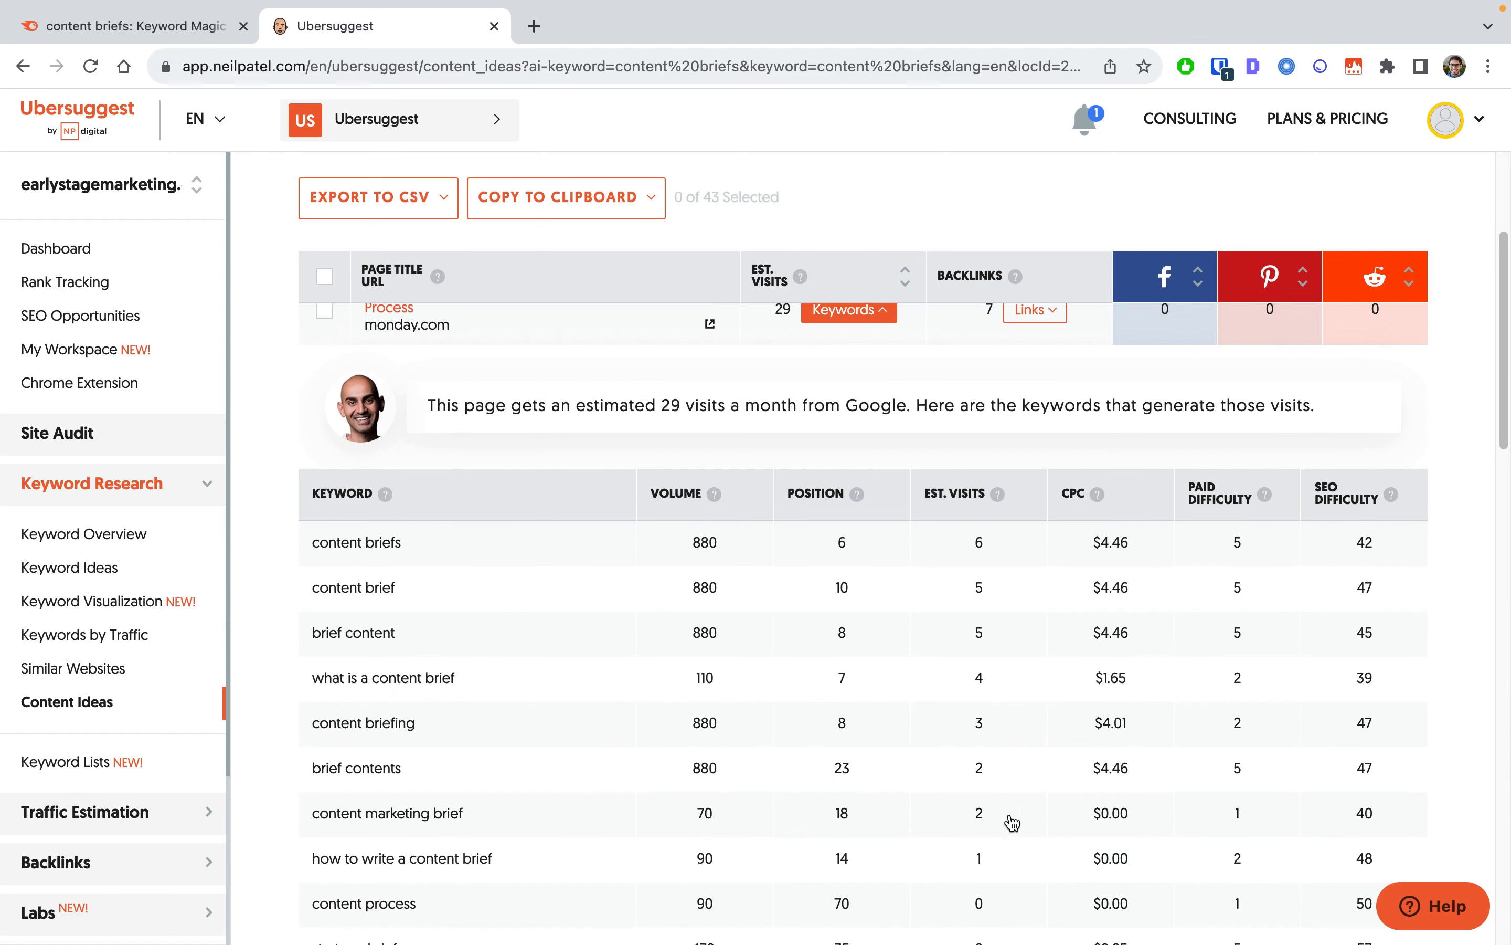
scroll(786, 653, up, 3)
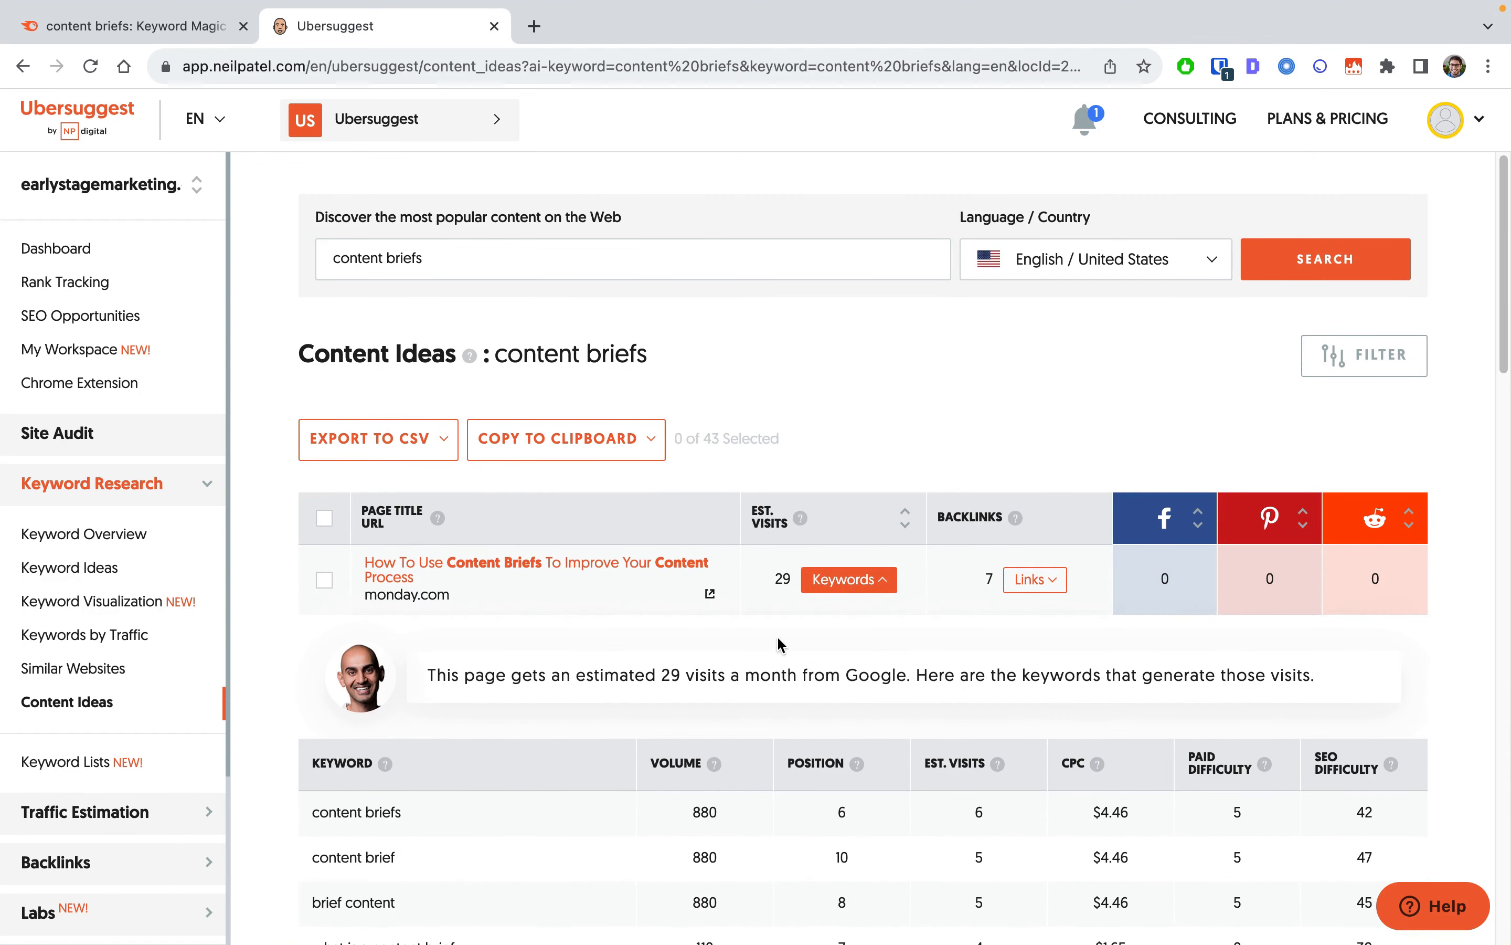
- Return to the keyword overview and open the full list of keyword ideas for "content briefs"
click(94, 541)
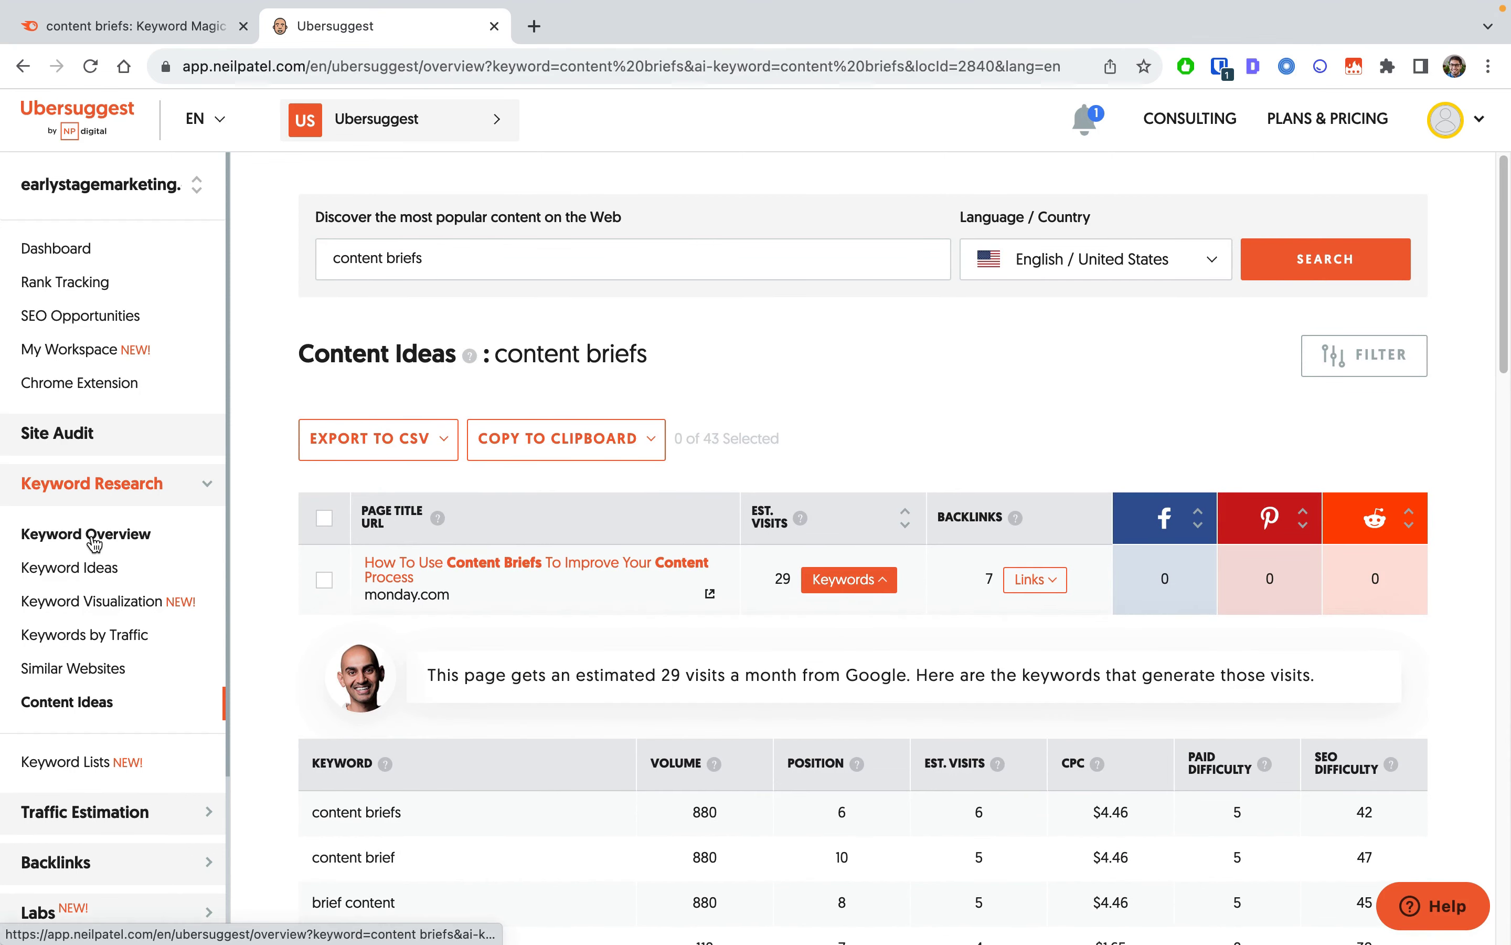
scroll(847, 641, down, 5)
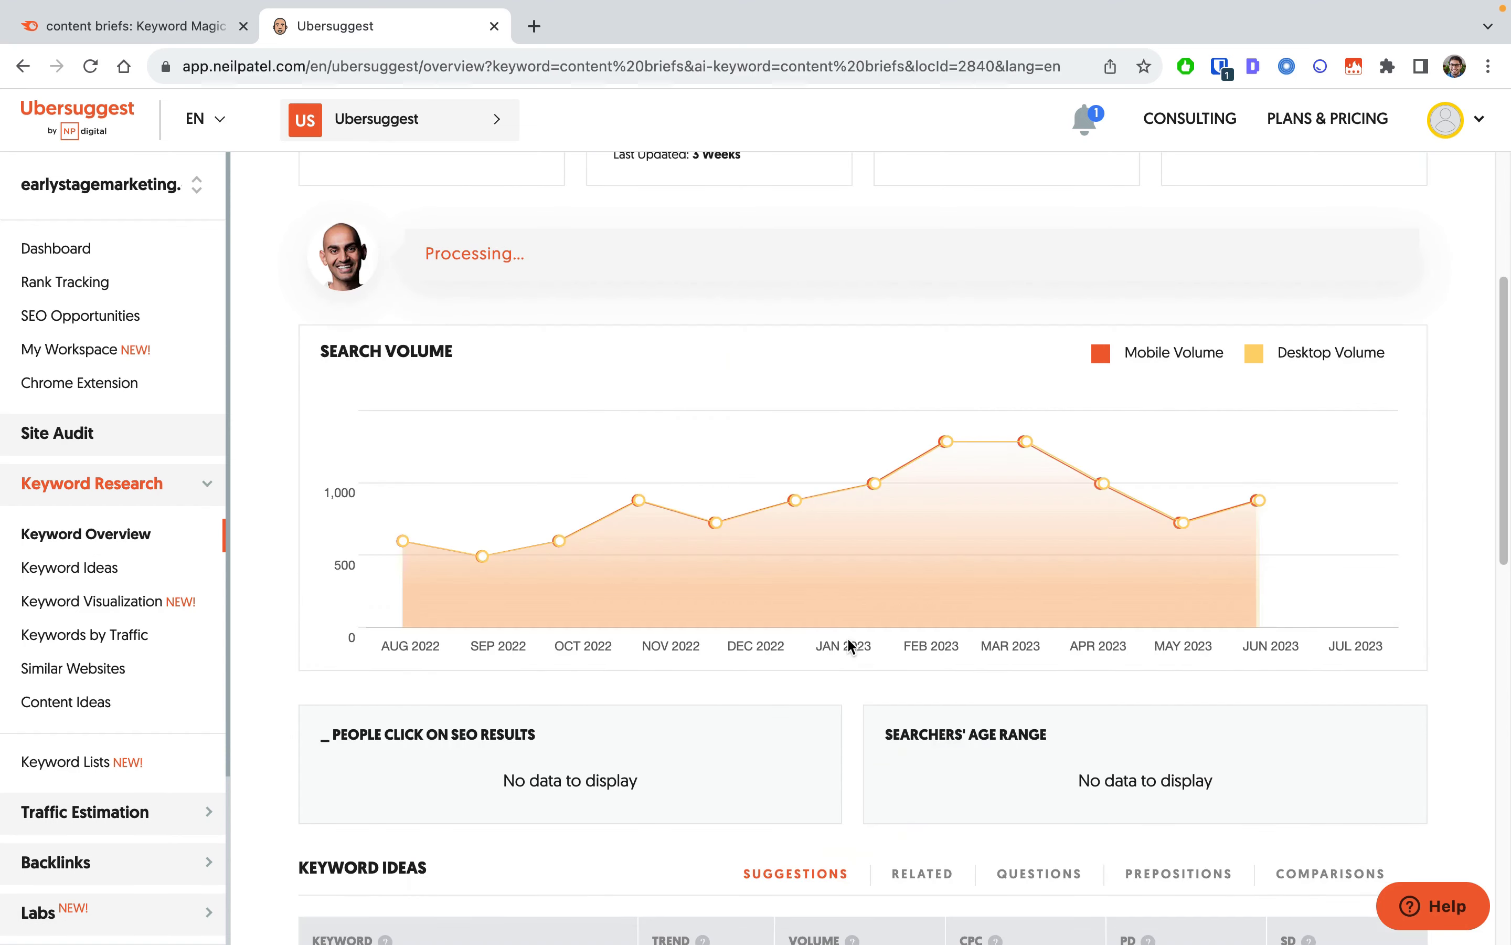
scroll(847, 636, down, 9)
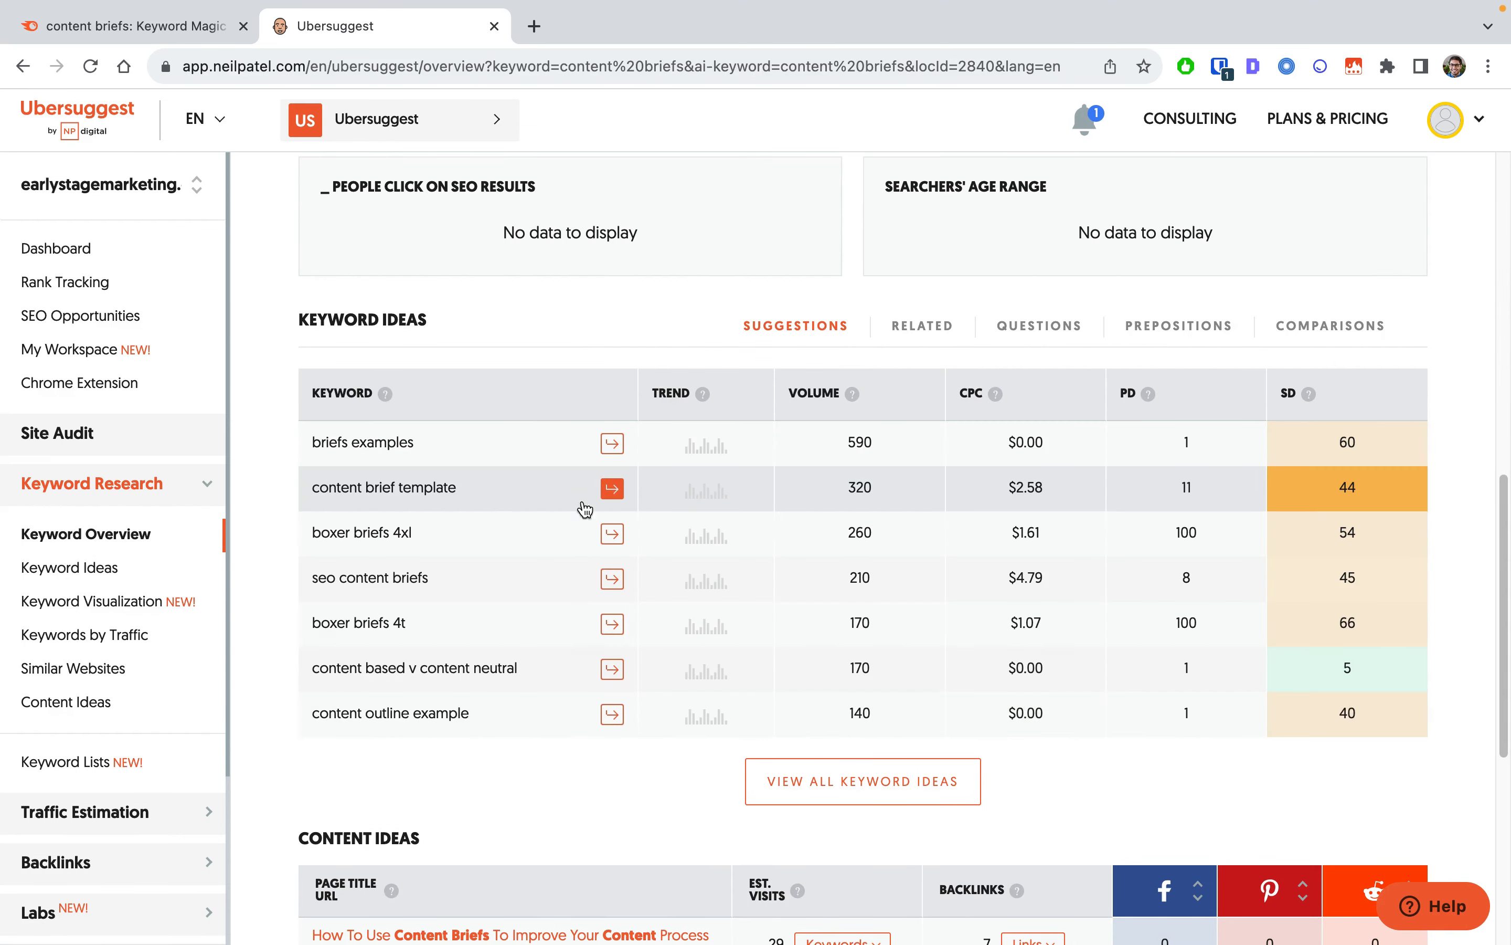
click(887, 798)
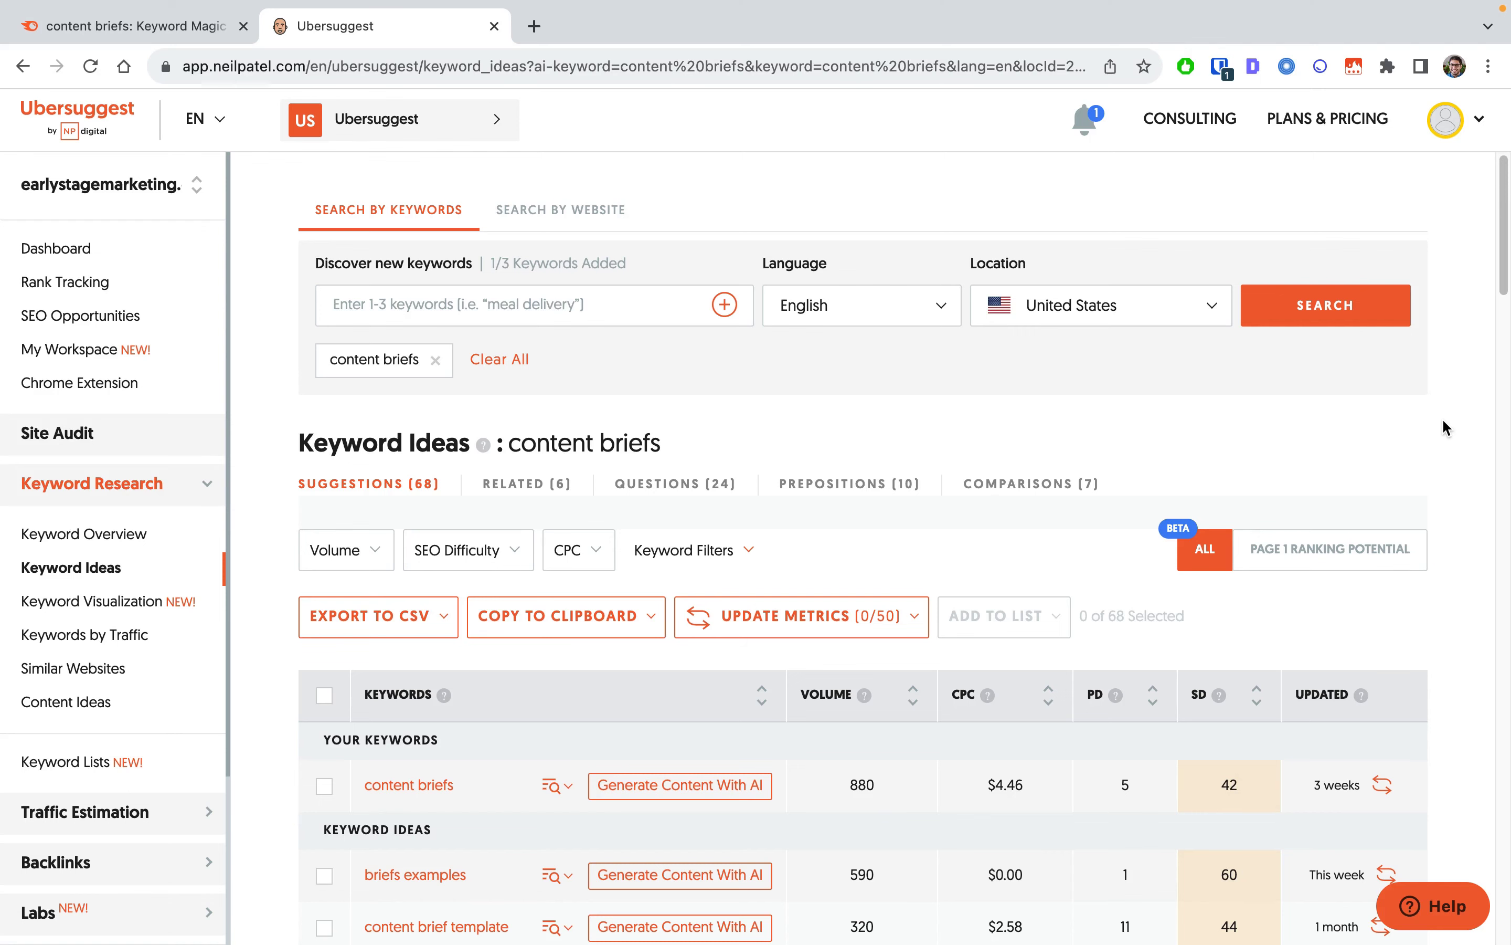
- Review the volume, SEO difficulty, CPC and include/exclude keyword filter options without applying any
scroll(1152, 476, down, 5)
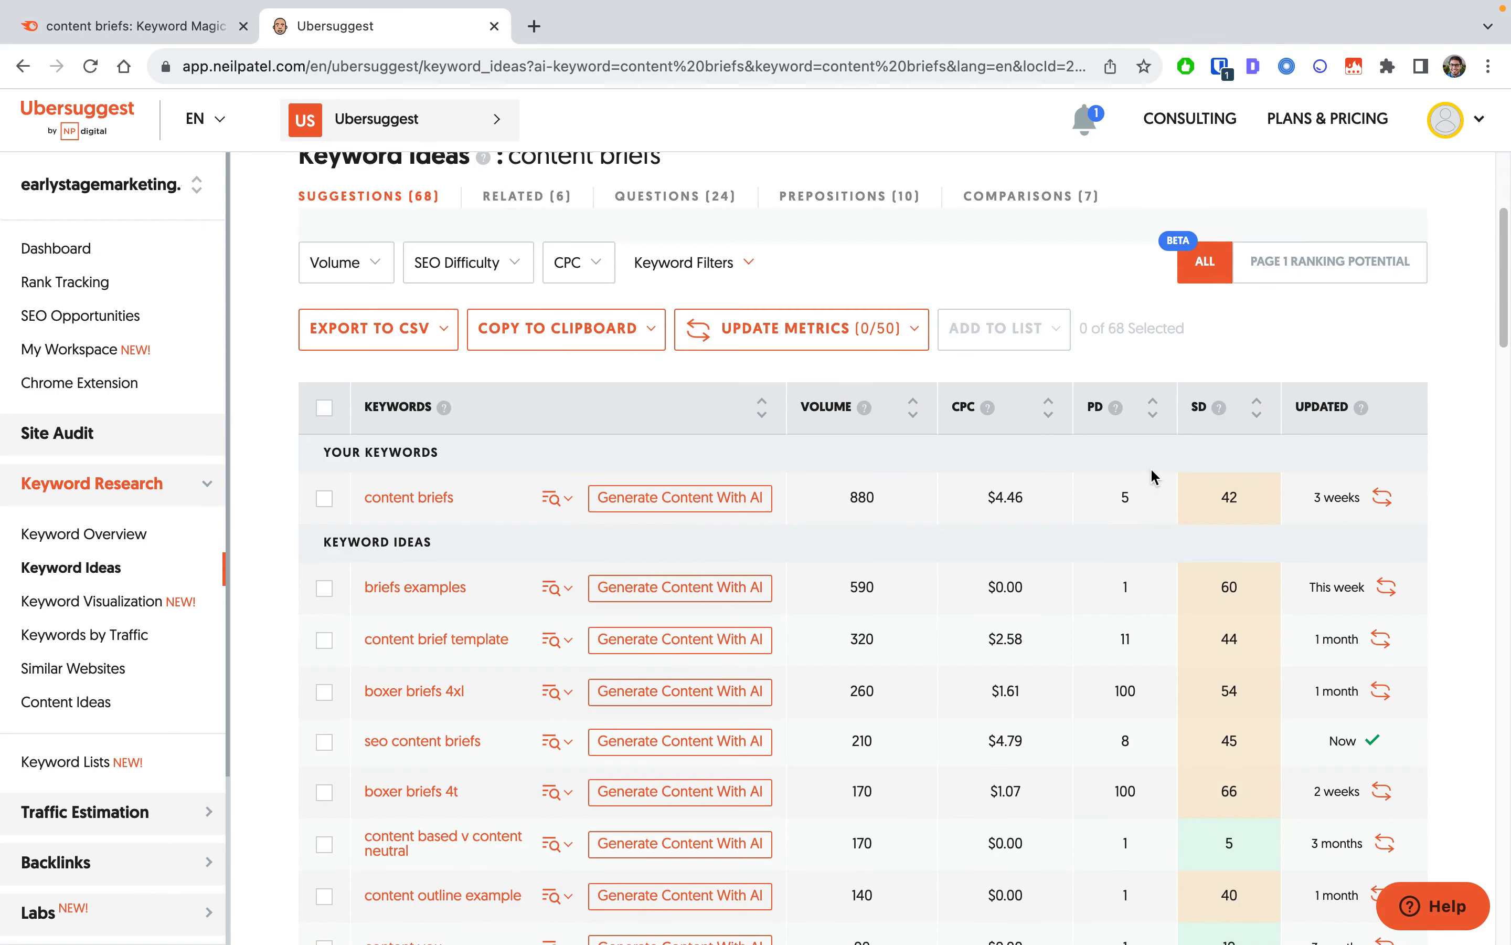
click(365, 269)
click(500, 266)
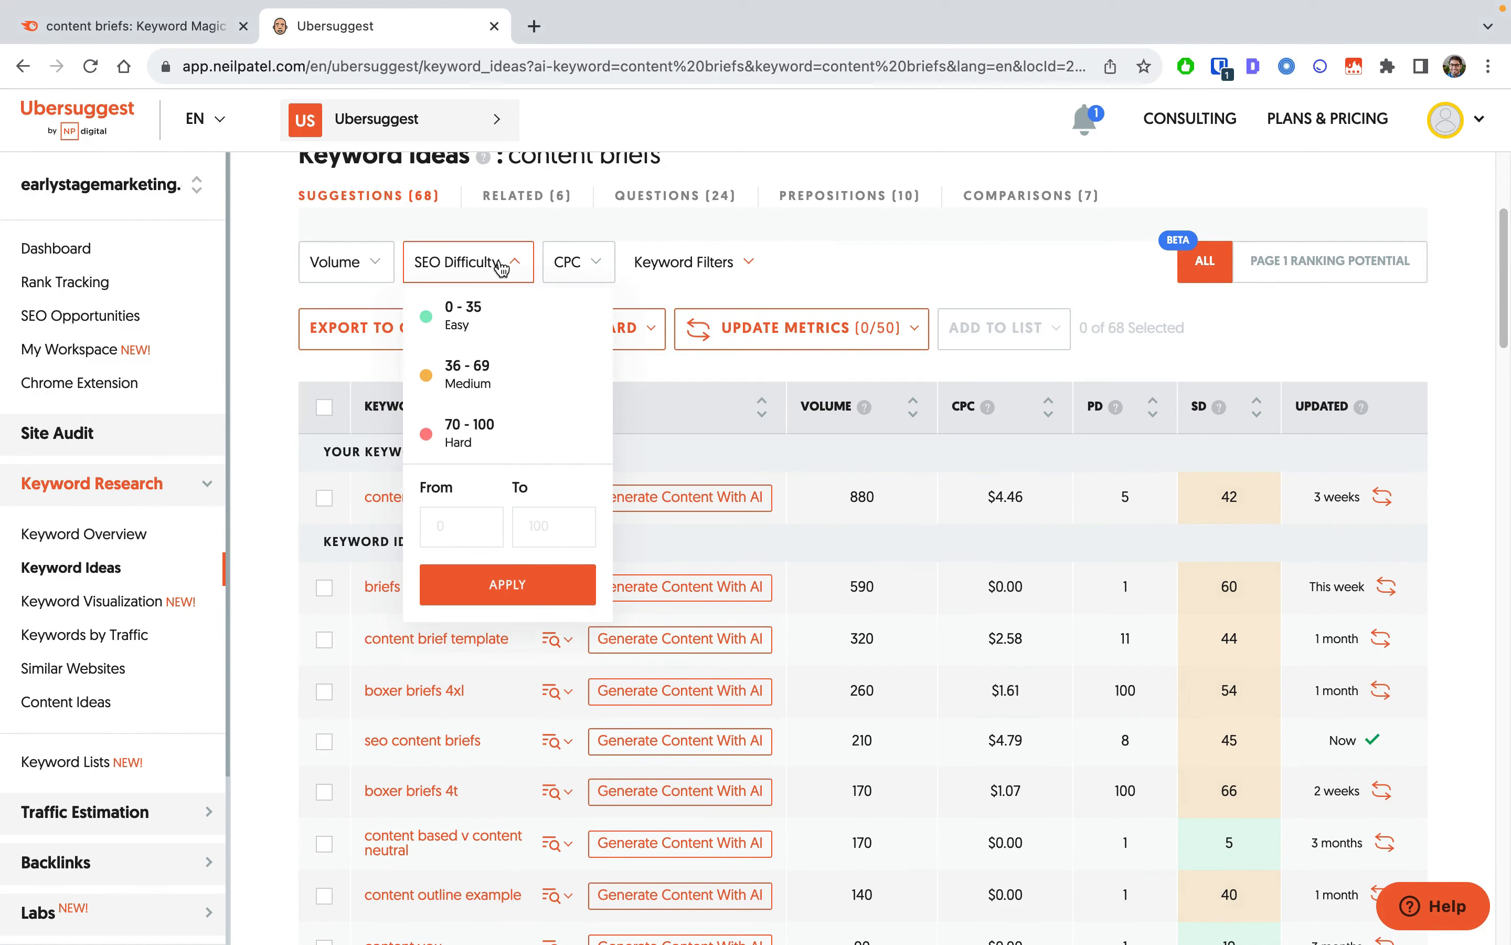
click(597, 263)
click(706, 264)
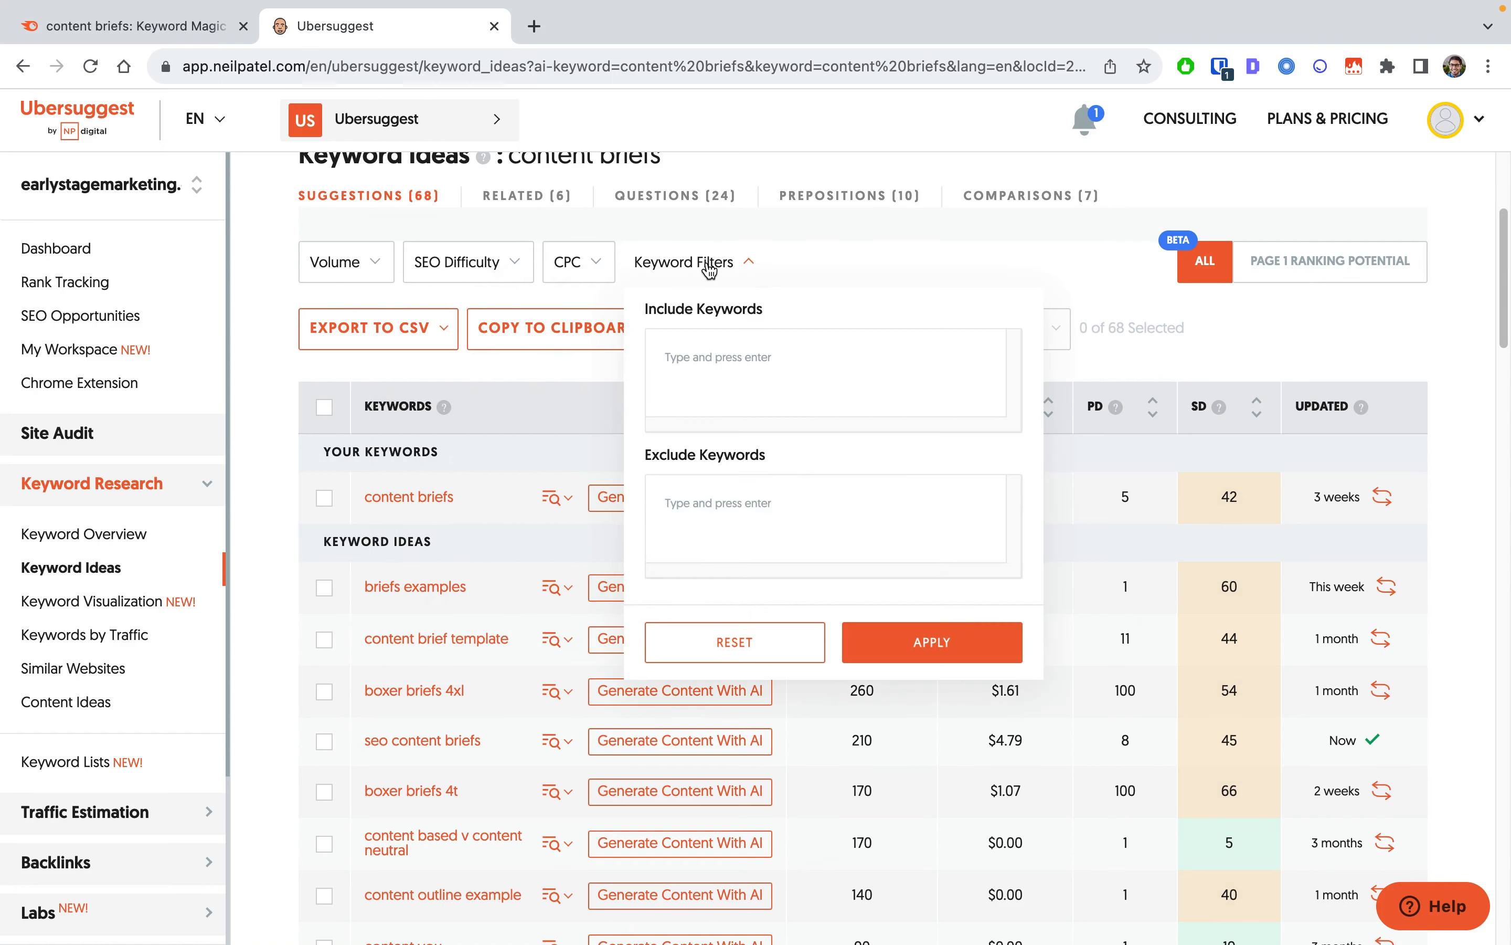
click(904, 268)
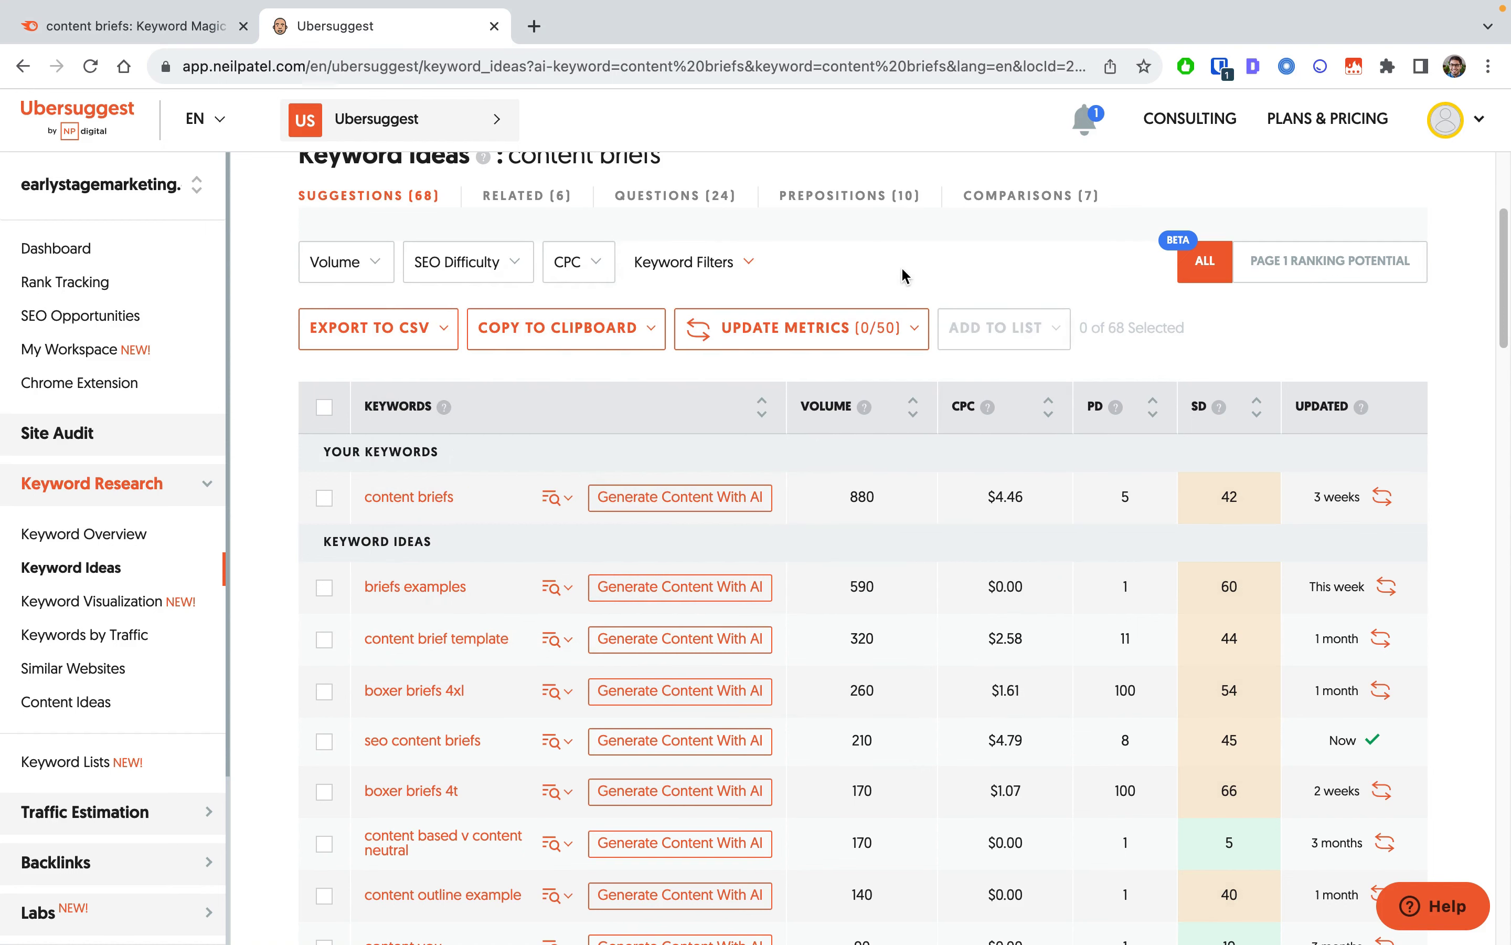
- Limit the keyword ideas to those with page 1 ranking potential for earlystagemarketing.com and look through the filtered list
scroll(959, 268, up, 2)
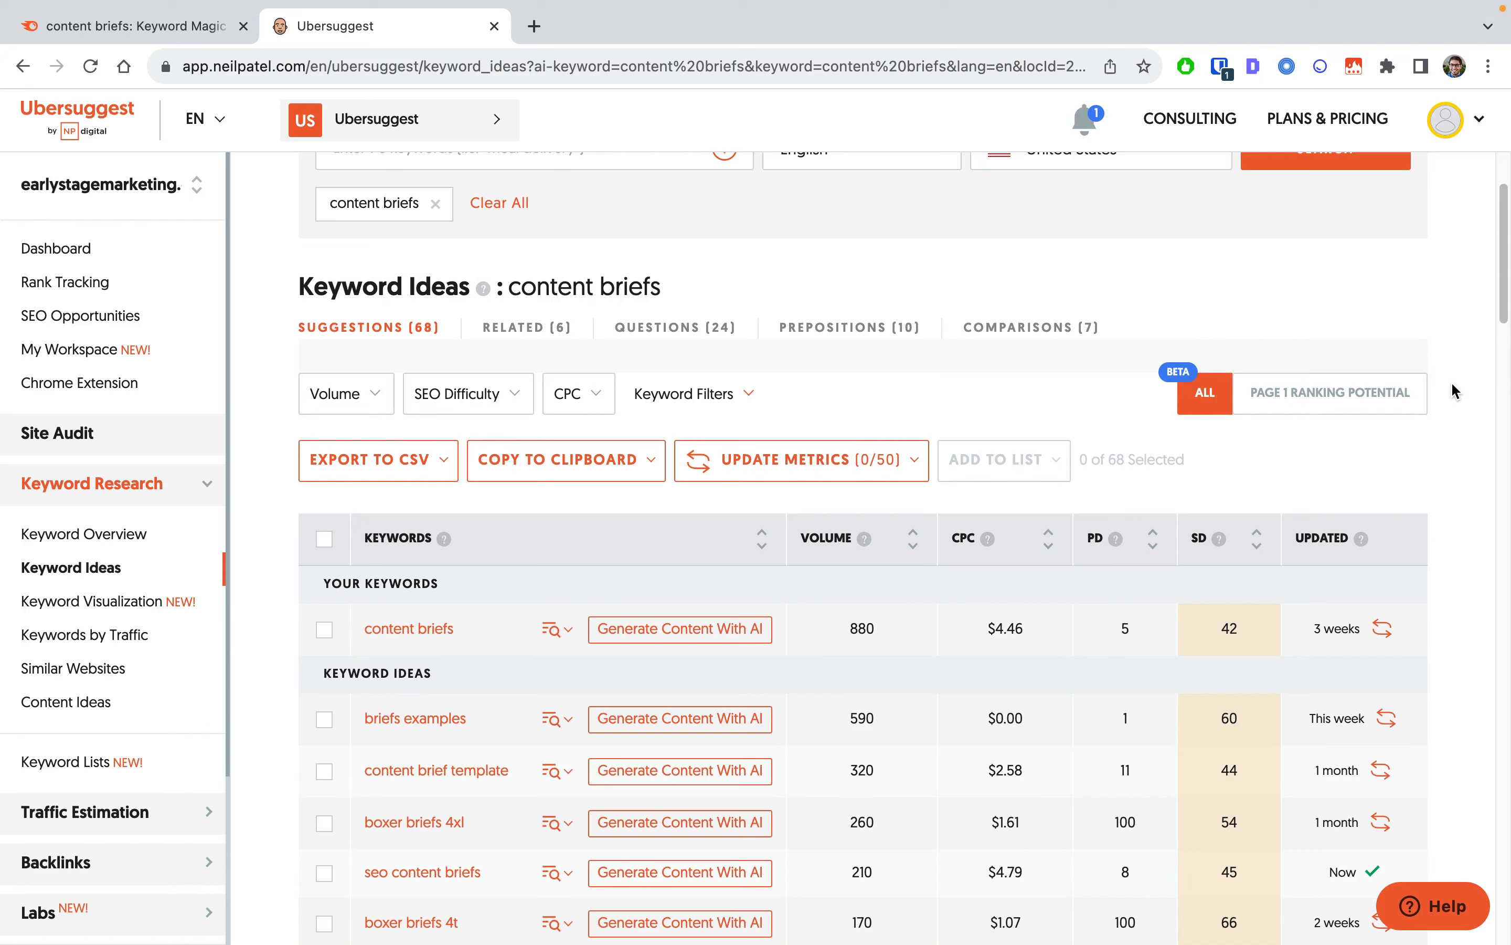
click(1337, 391)
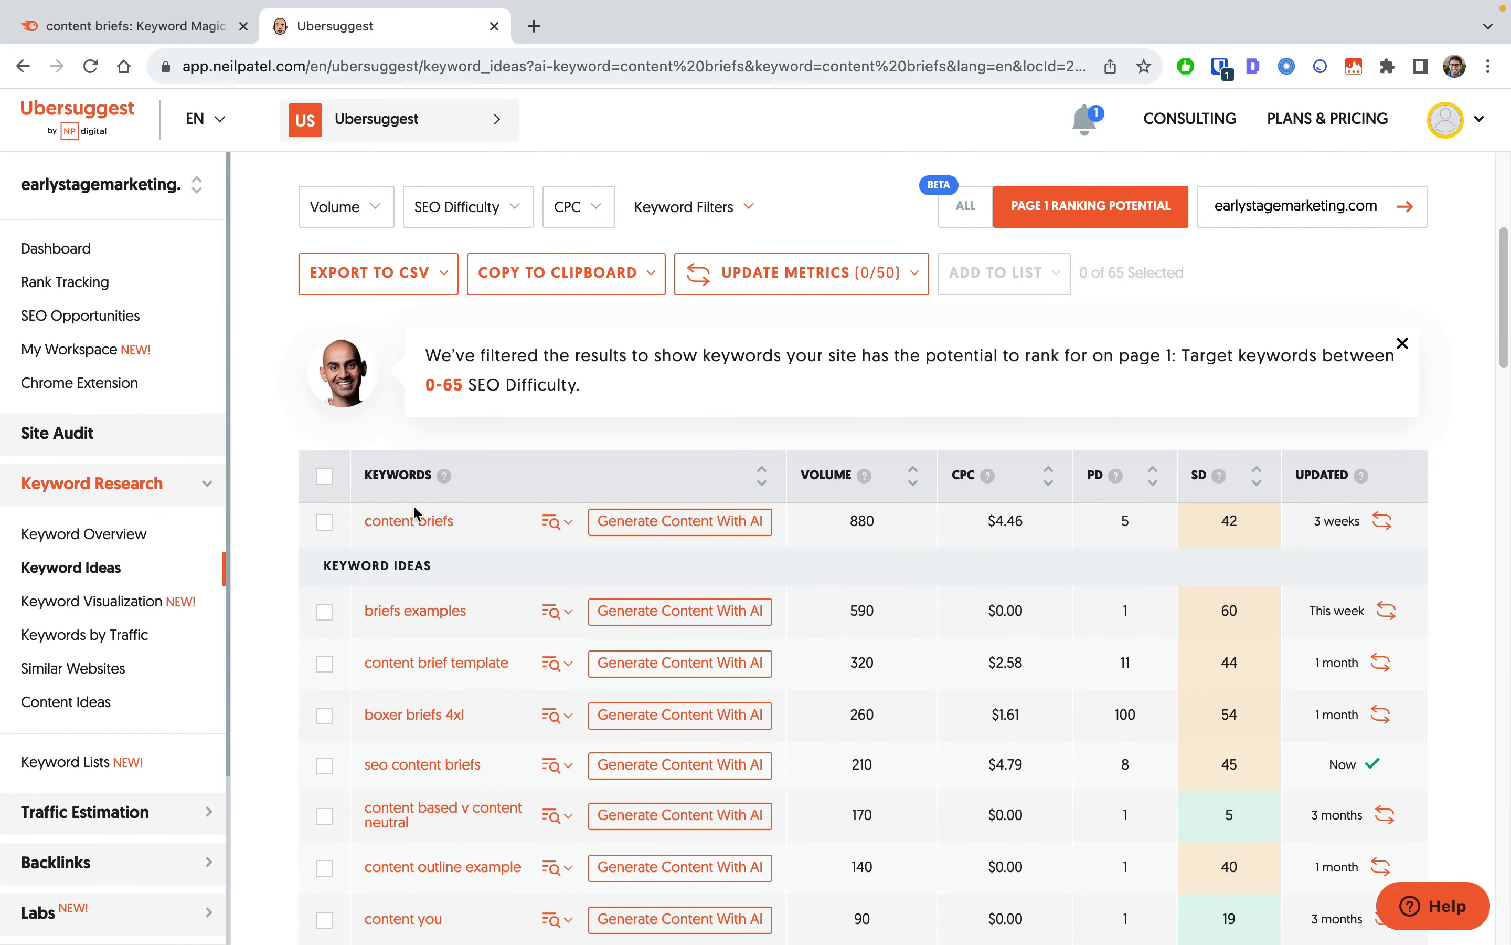
scroll(510, 776, down, 5)
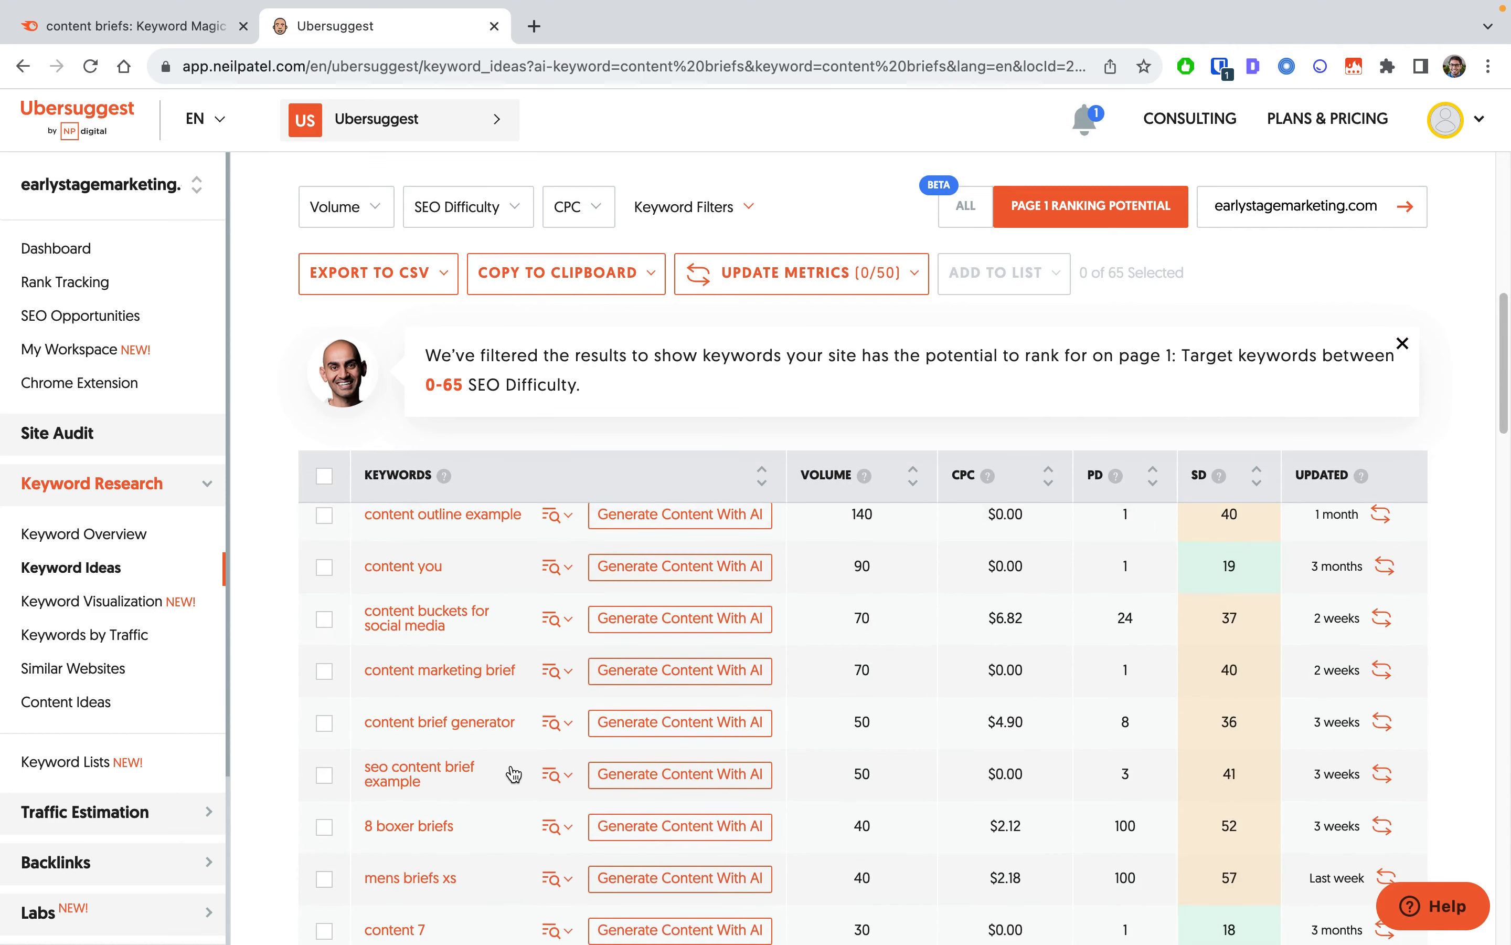
scroll(510, 778, down, 7)
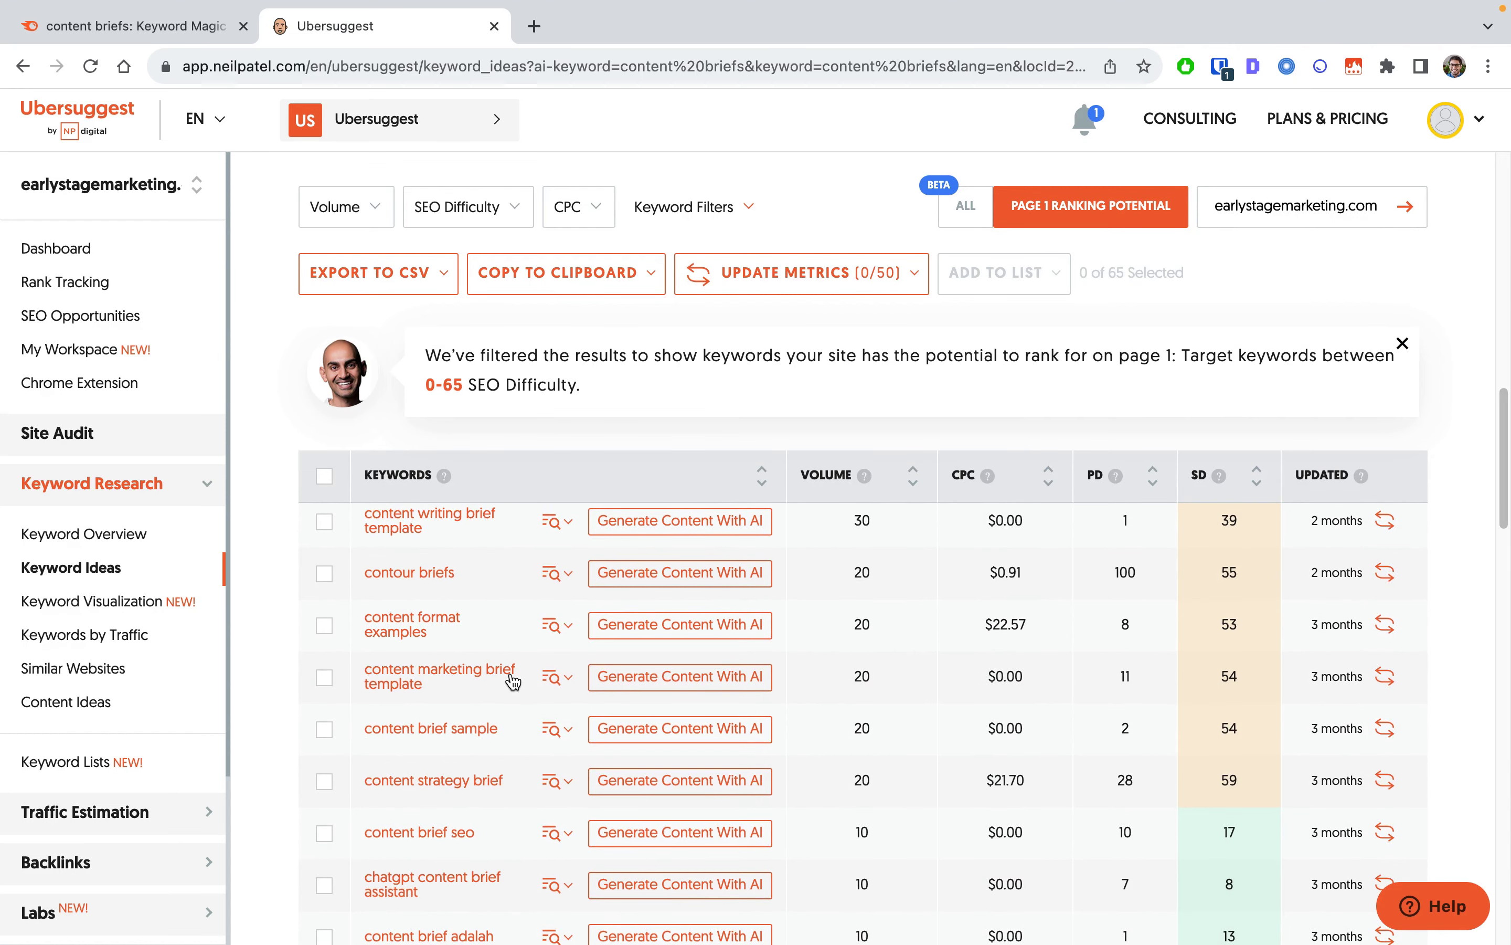
scroll(512, 679, up, 15)
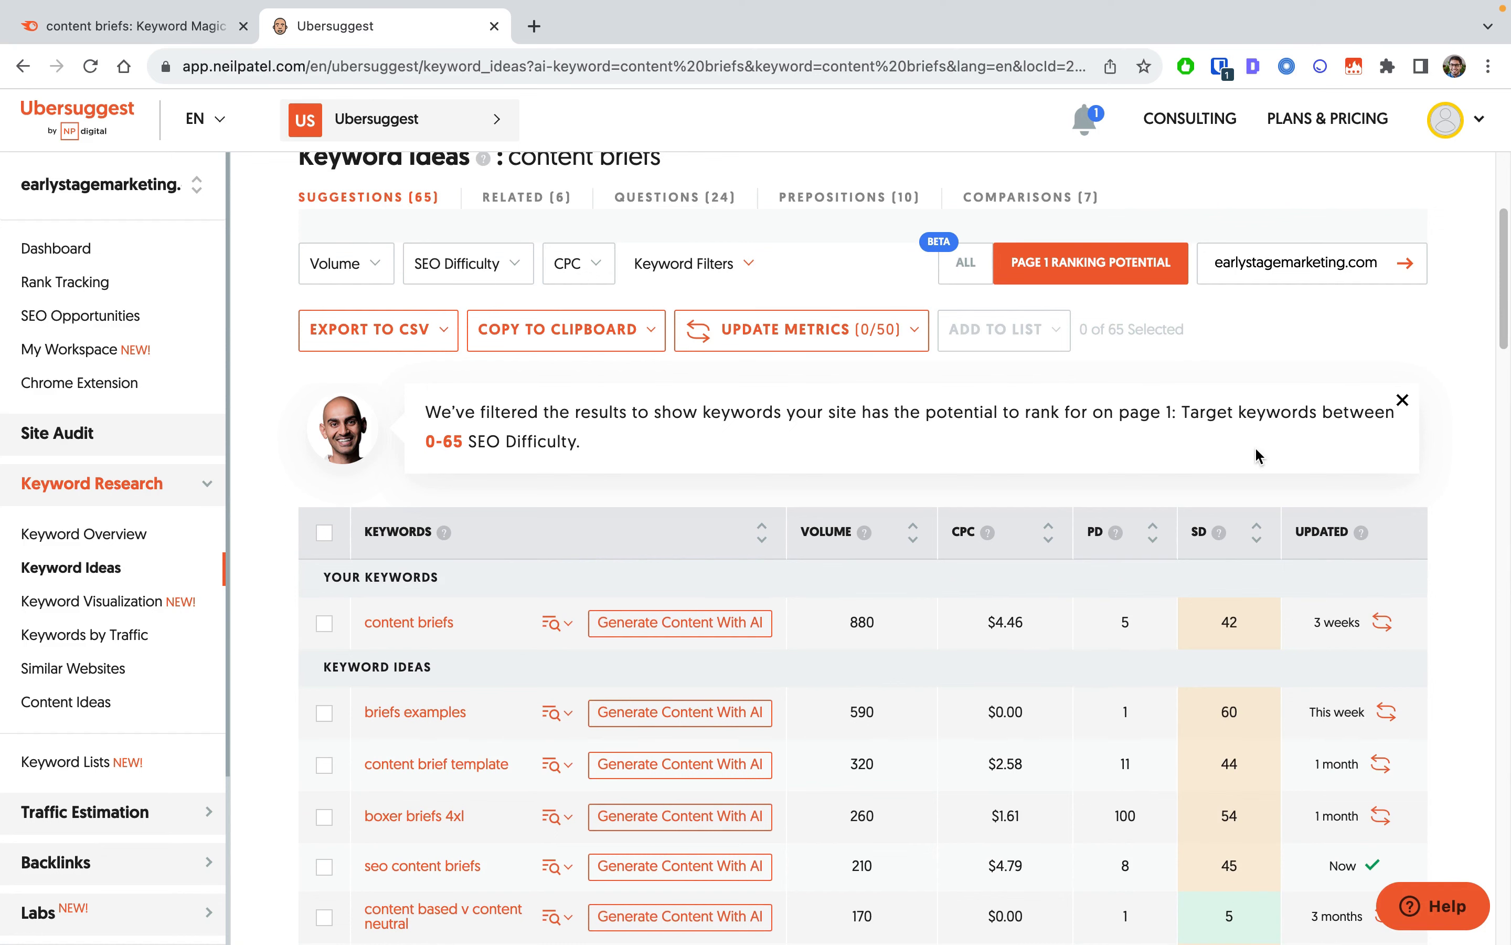
scroll(687, 437, up, 3)
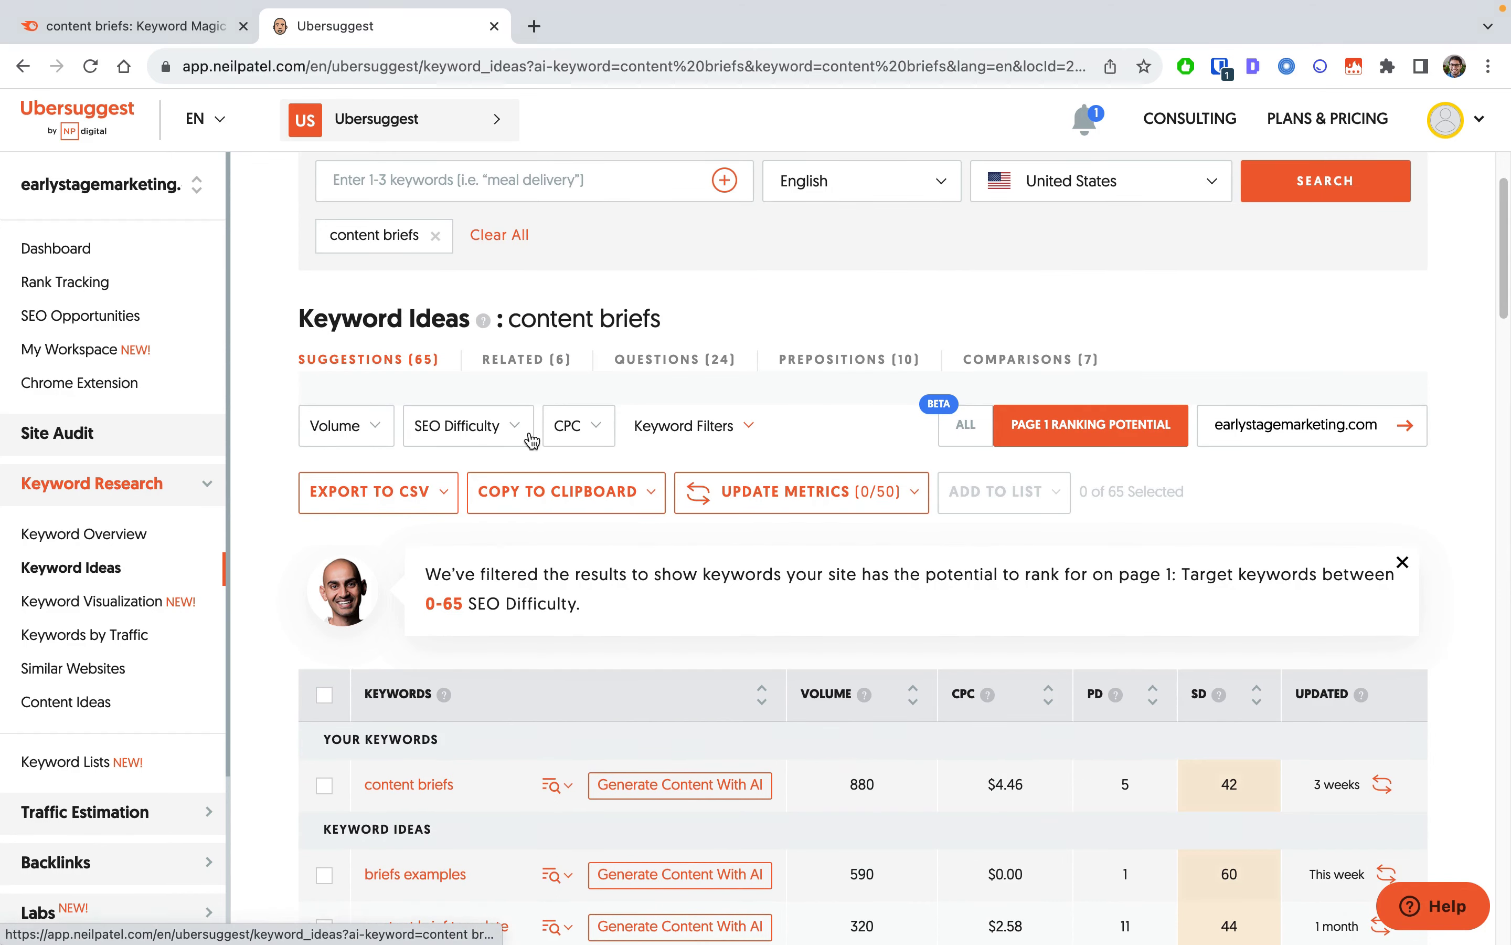
- Switch the keyword ideas to a website-based search for zendesk.com and look through its page 1 ranking potential keywords
scroll(796, 412, up, 2)
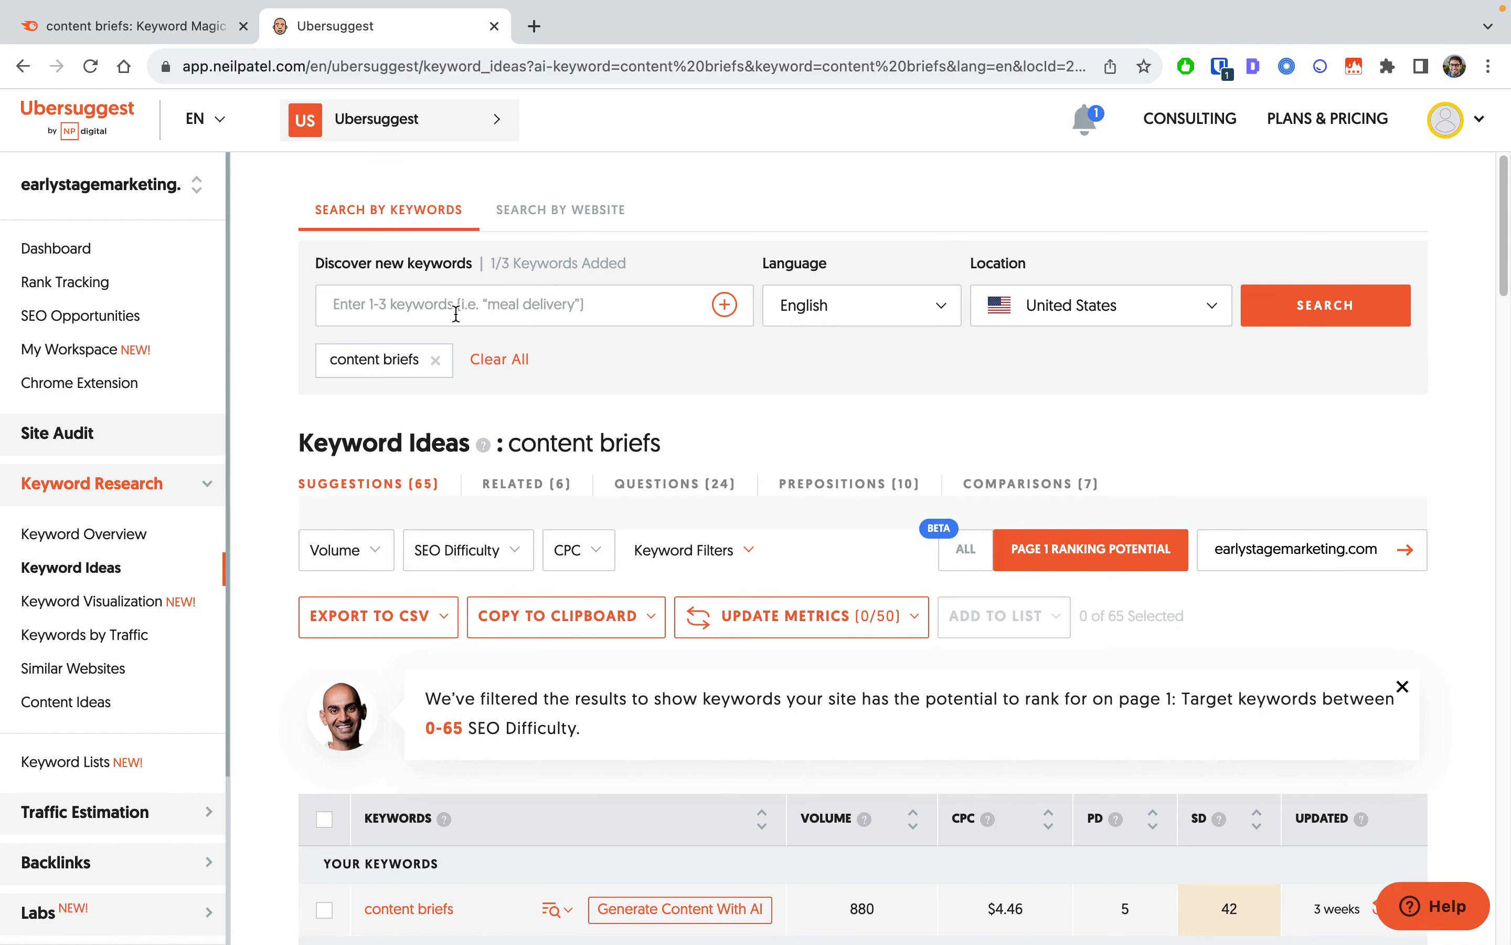
click(581, 216)
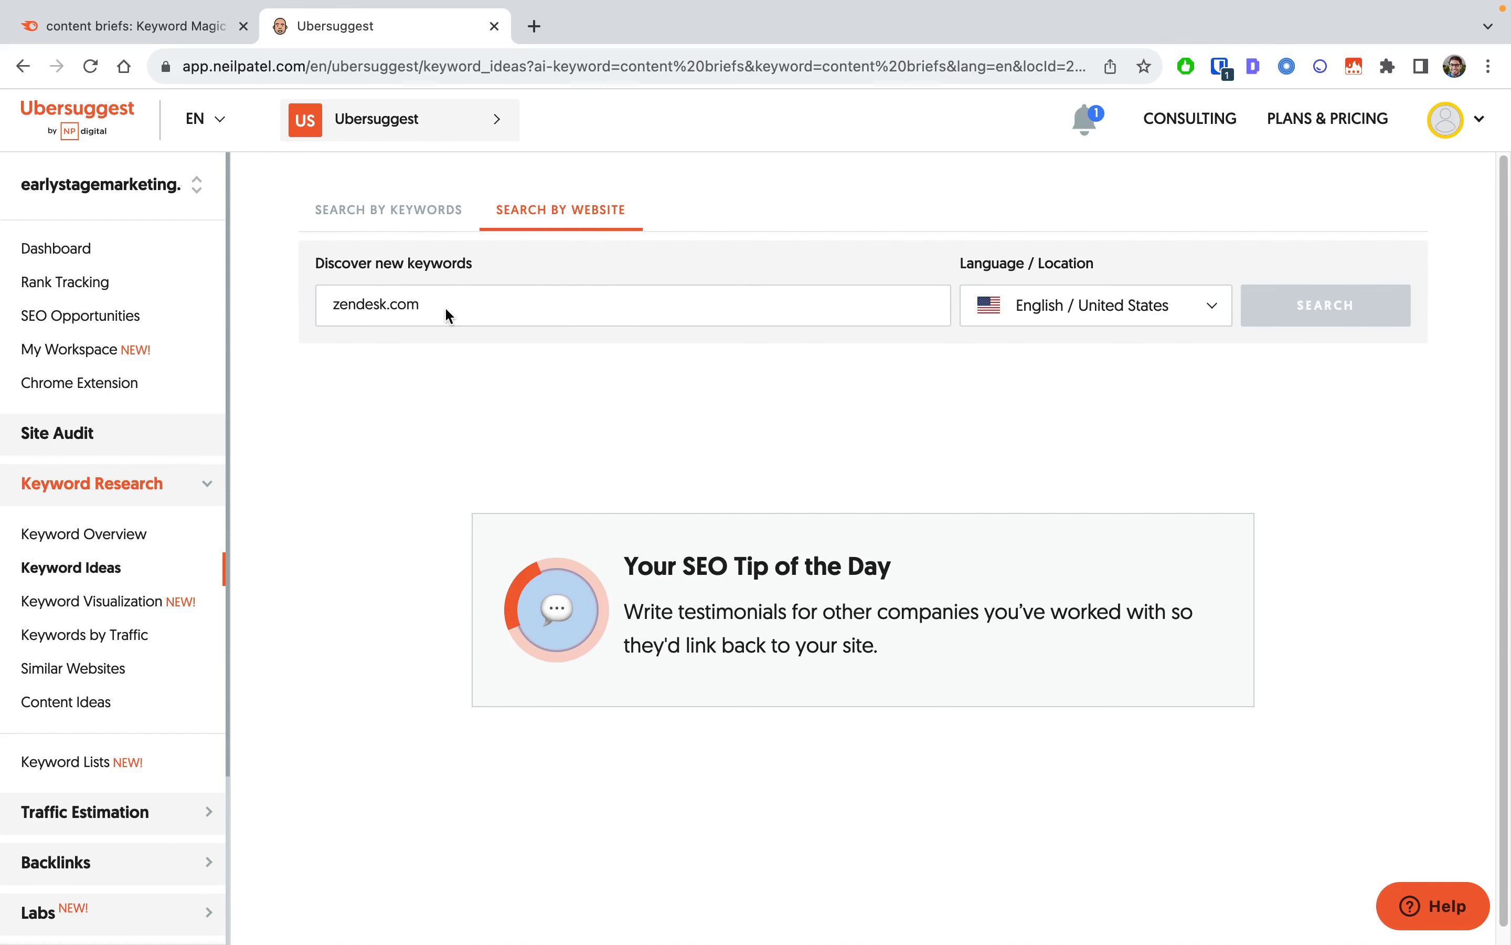
scroll(702, 335, down, 5)
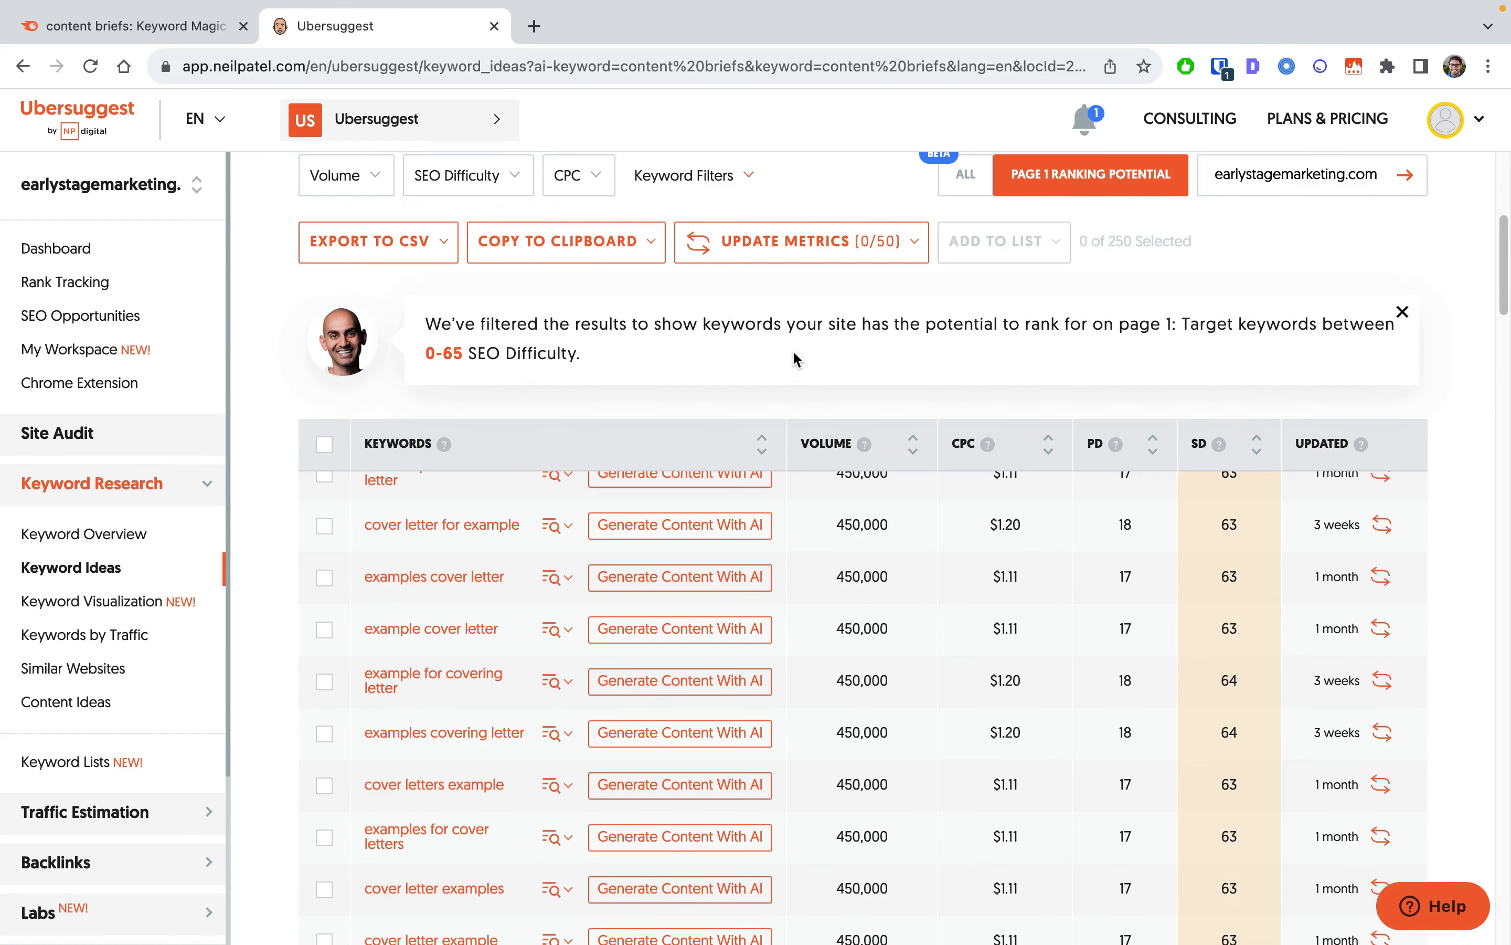
scroll(453, 634, up, 2)
scroll(450, 624, up, 1)
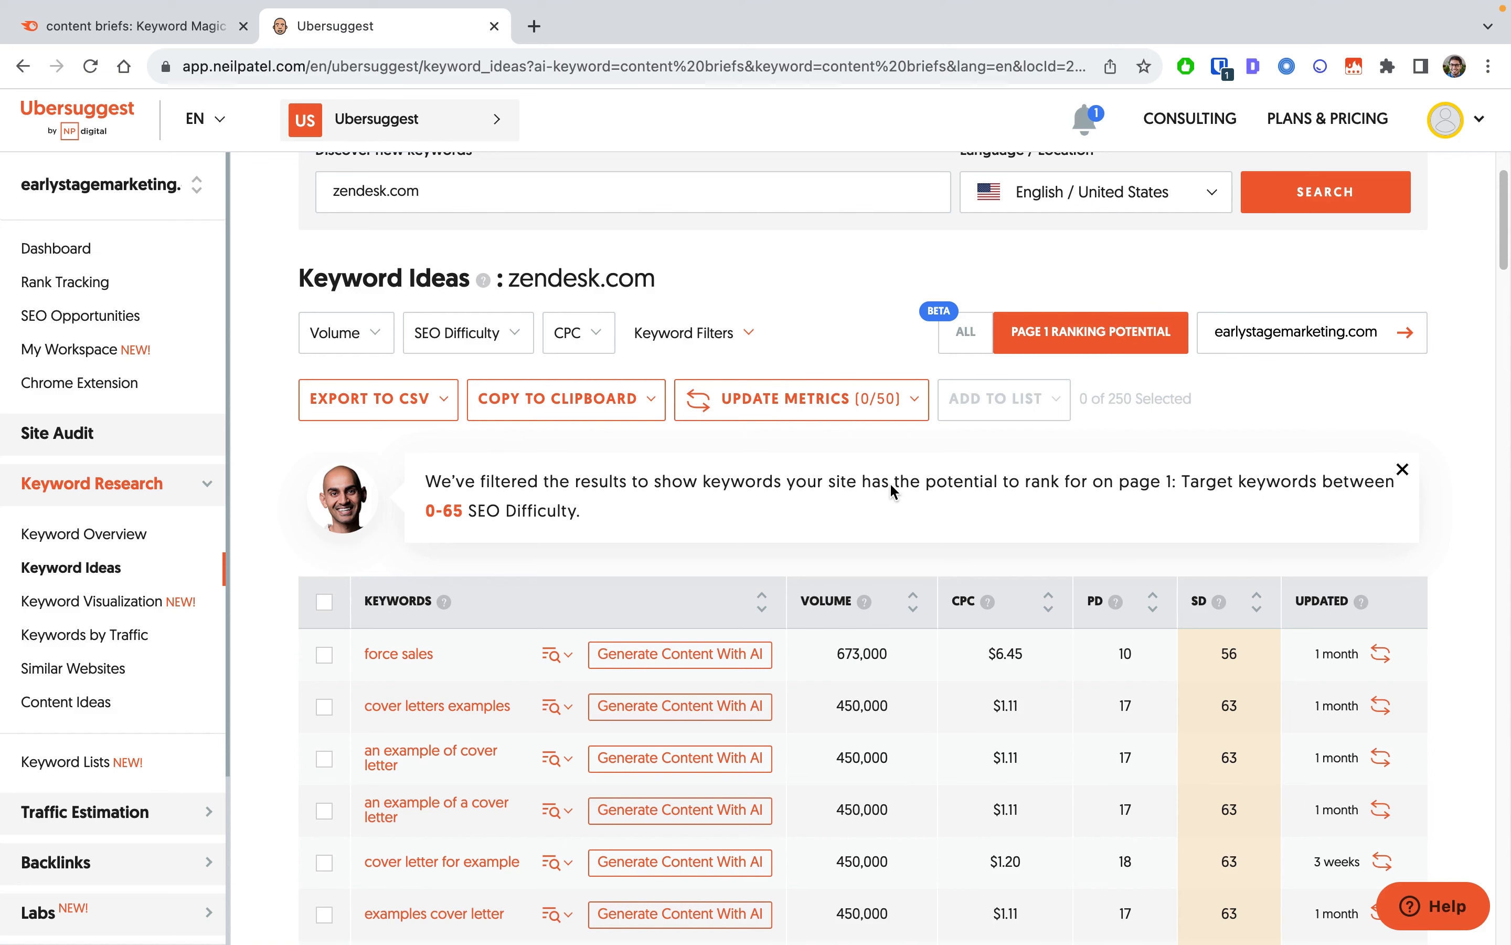
scroll(385, 321, up, 3)
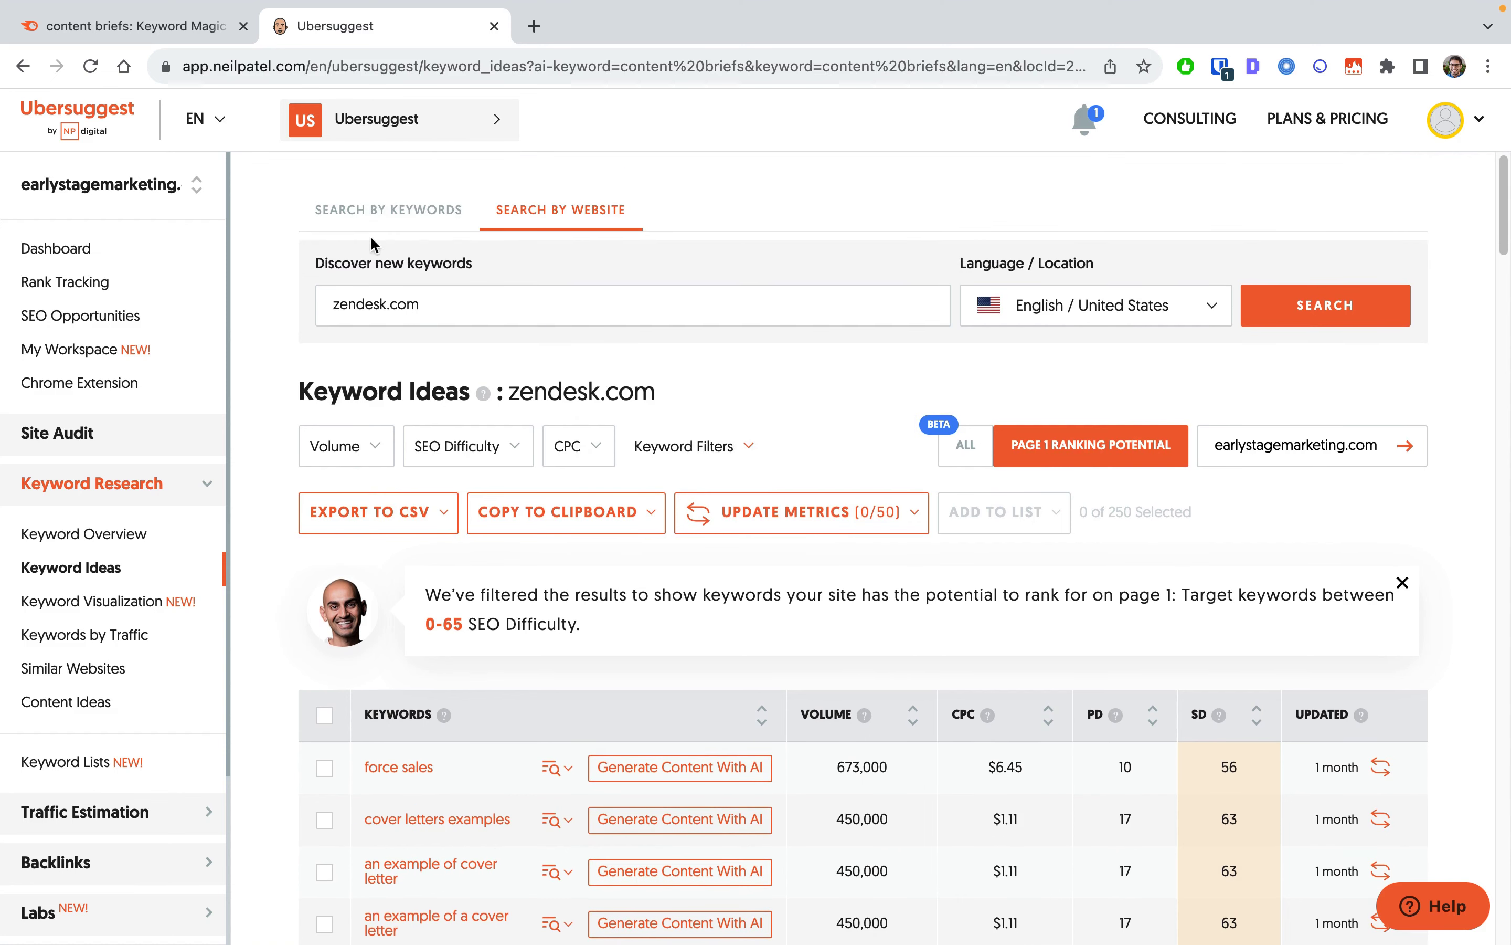
- Generate a keyword visualization for "content briefs" in English for the United States
click(92, 603)
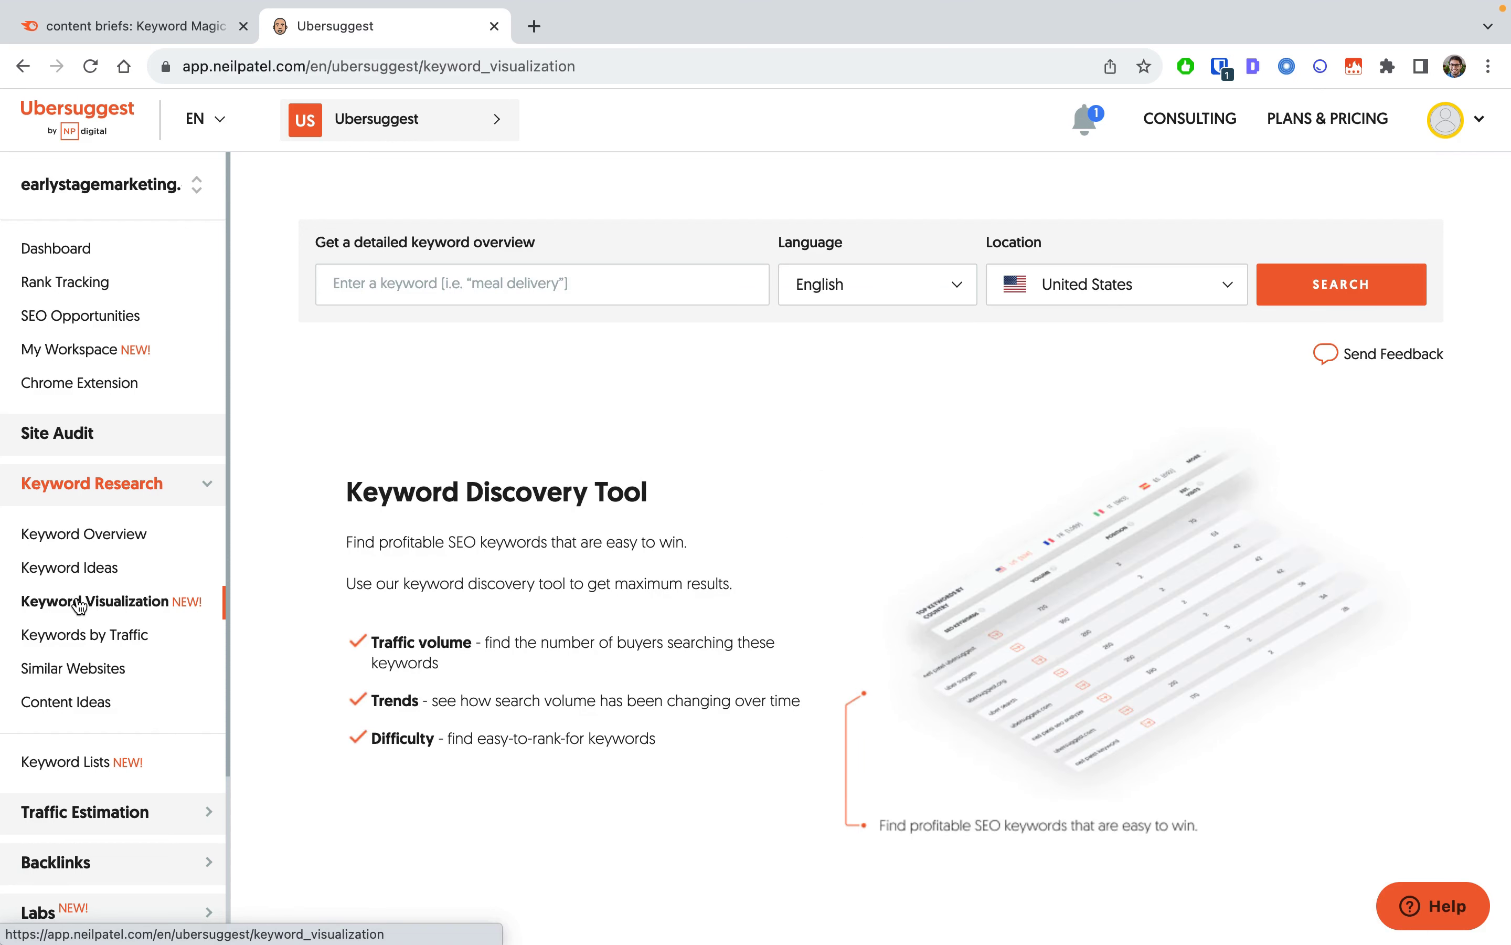
click(440, 286)
text(content briefs)
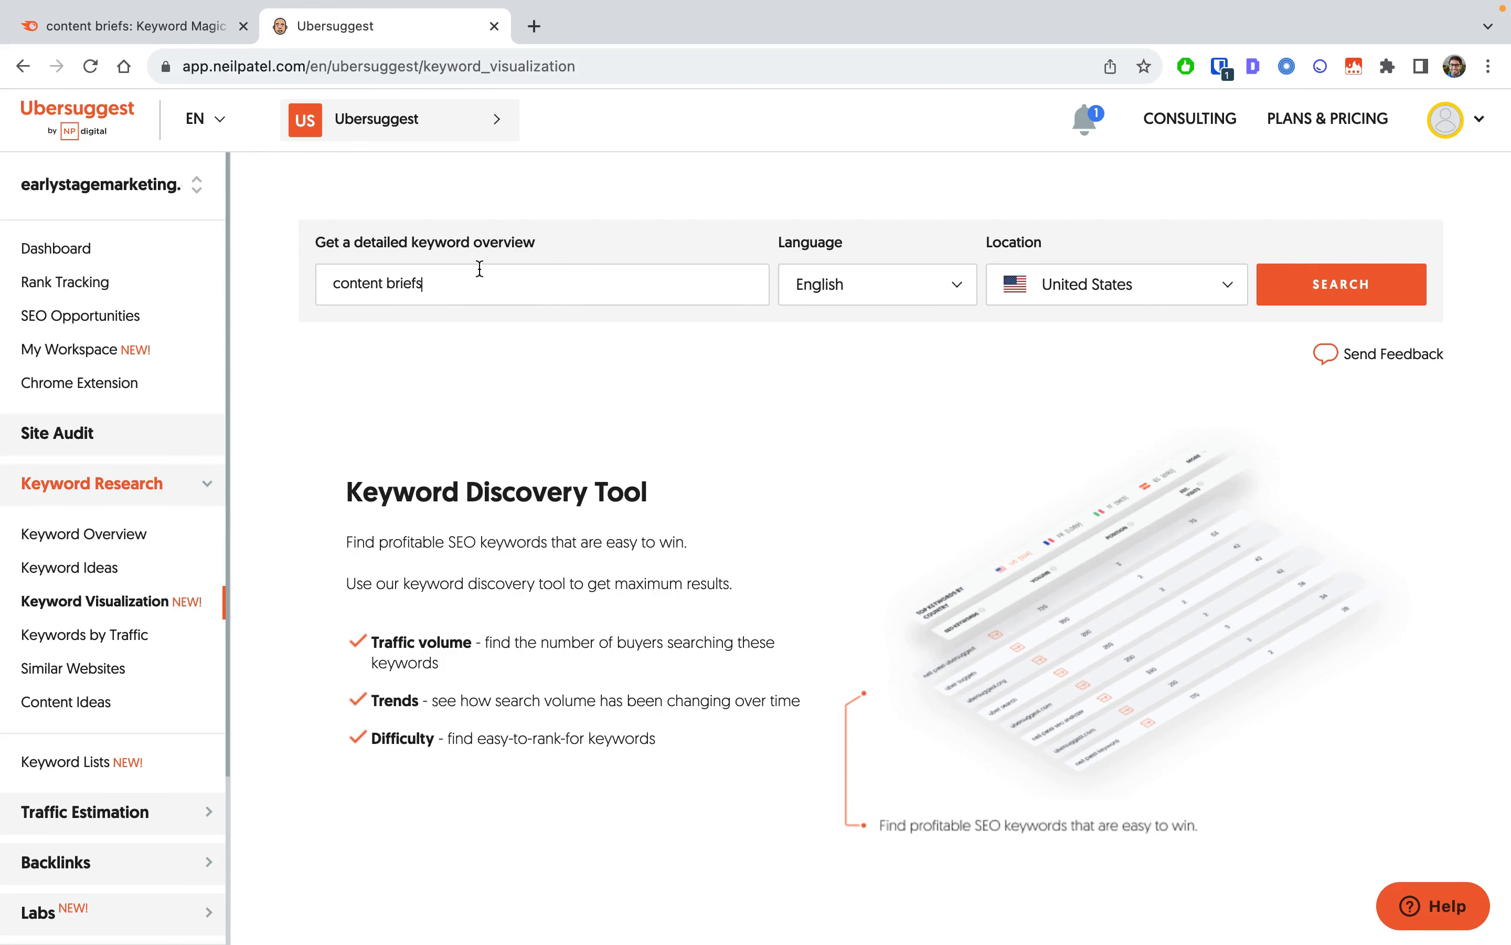
click(1349, 299)
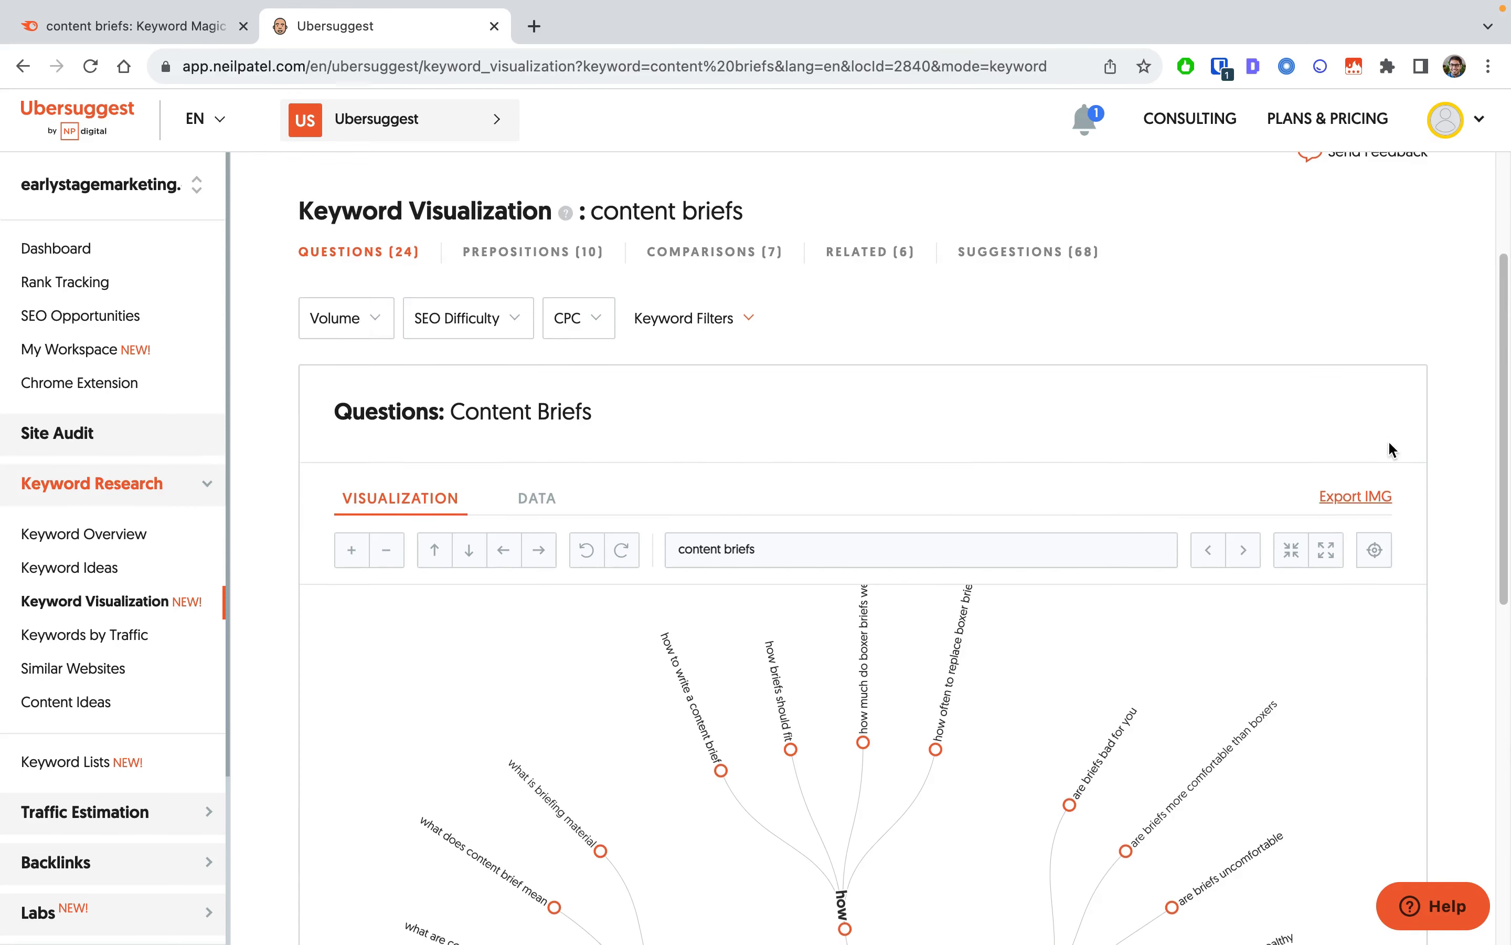
- Examine all branches of the questions map for "content briefs", including the what, how, are, why, who and which groups
scroll(1431, 456, down, 5)
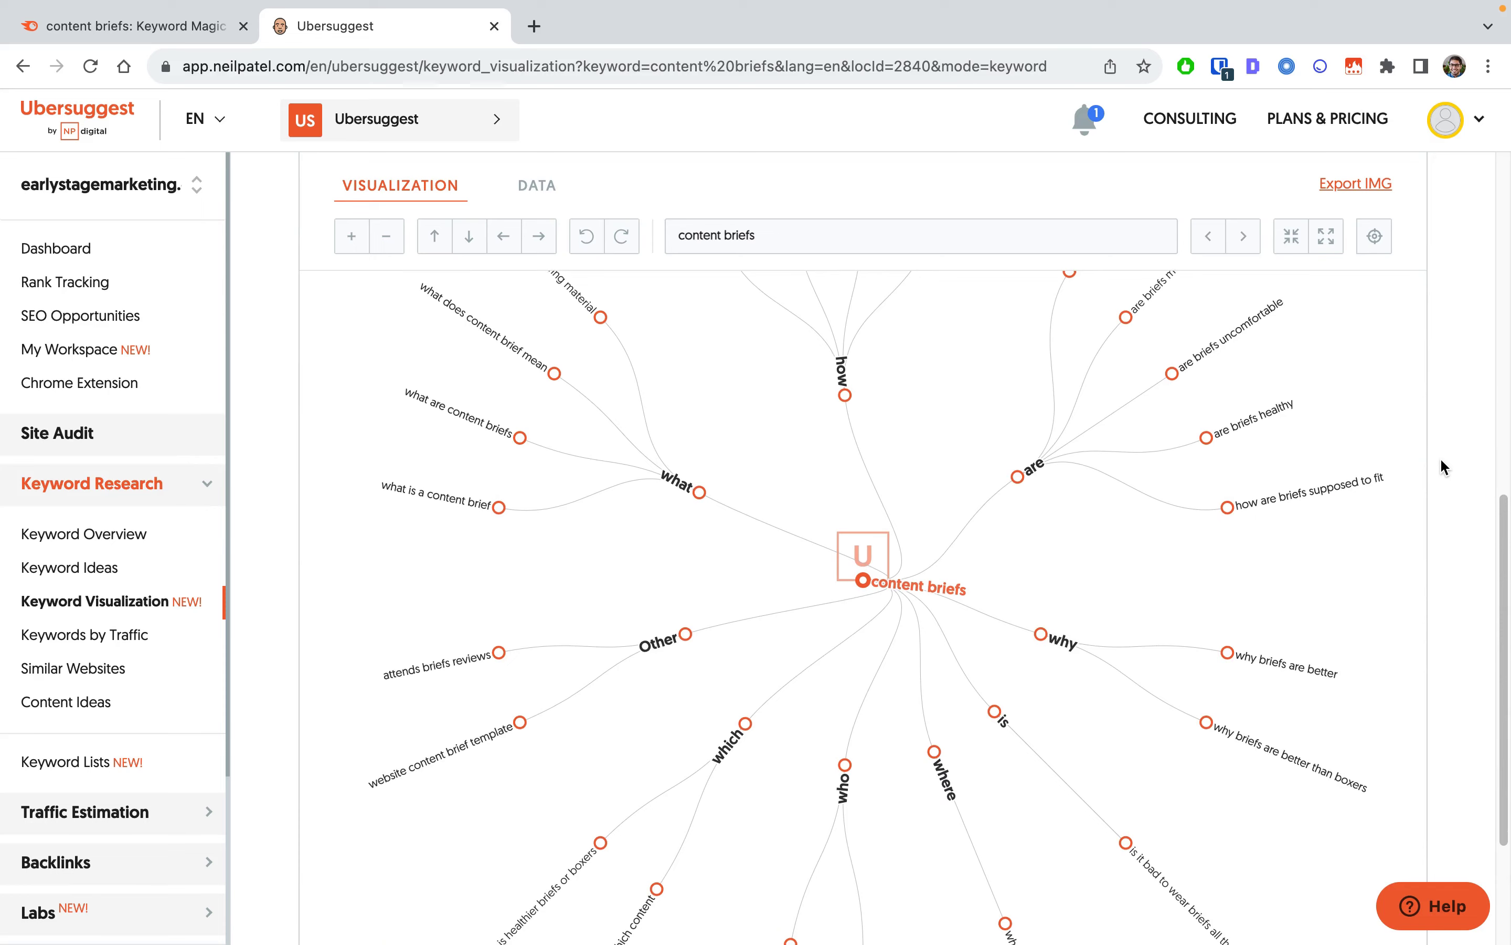
scroll(1439, 456, up, 3)
scroll(1443, 467, down, 3)
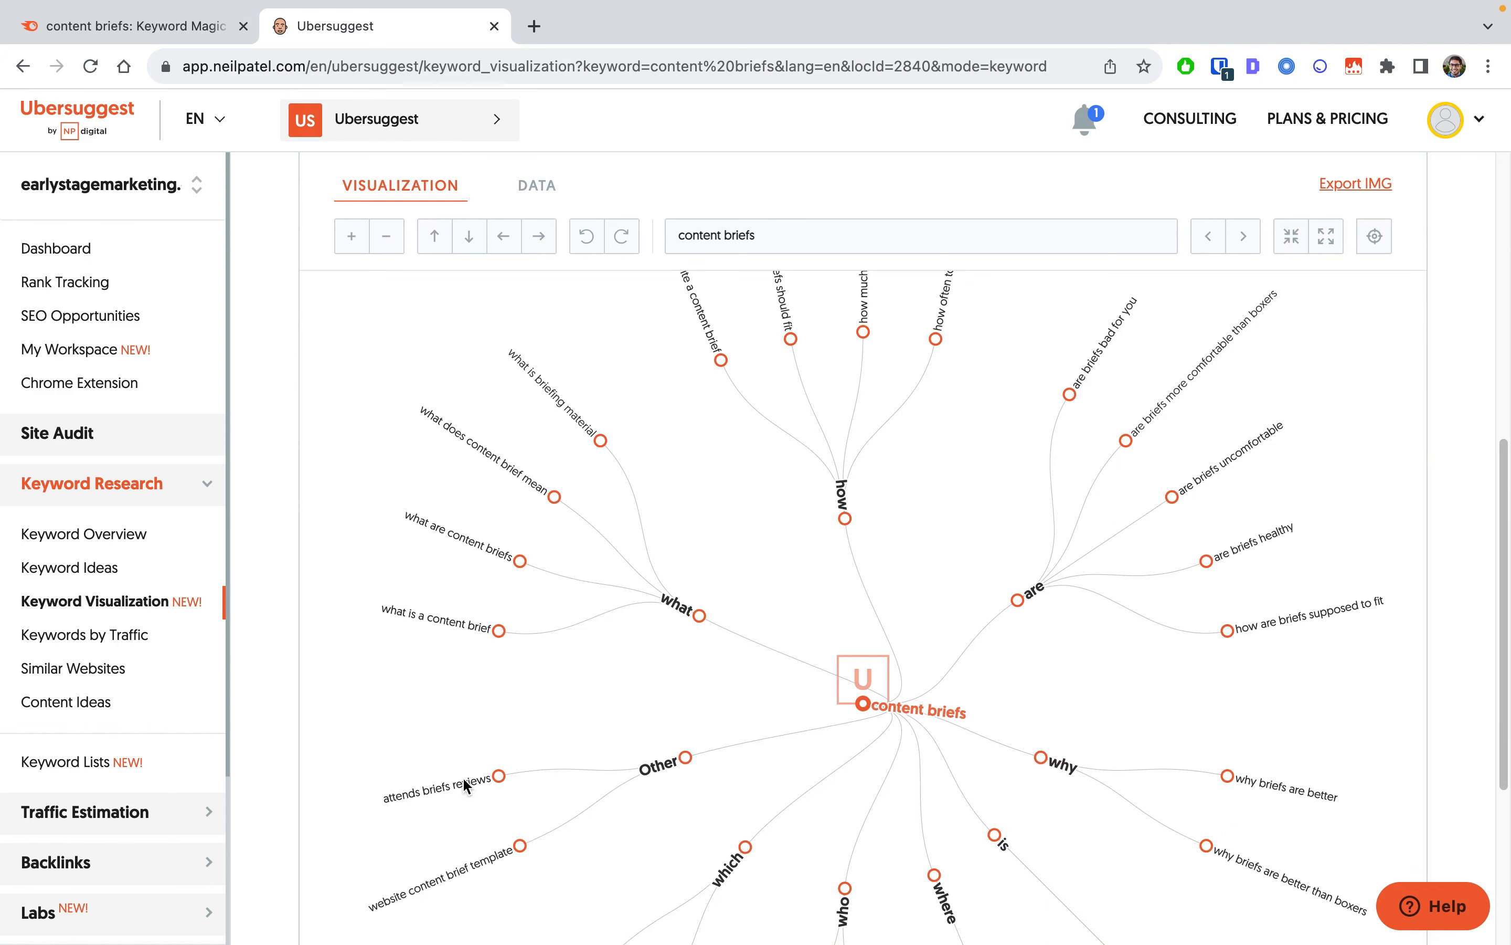
scroll(443, 794, down, 5)
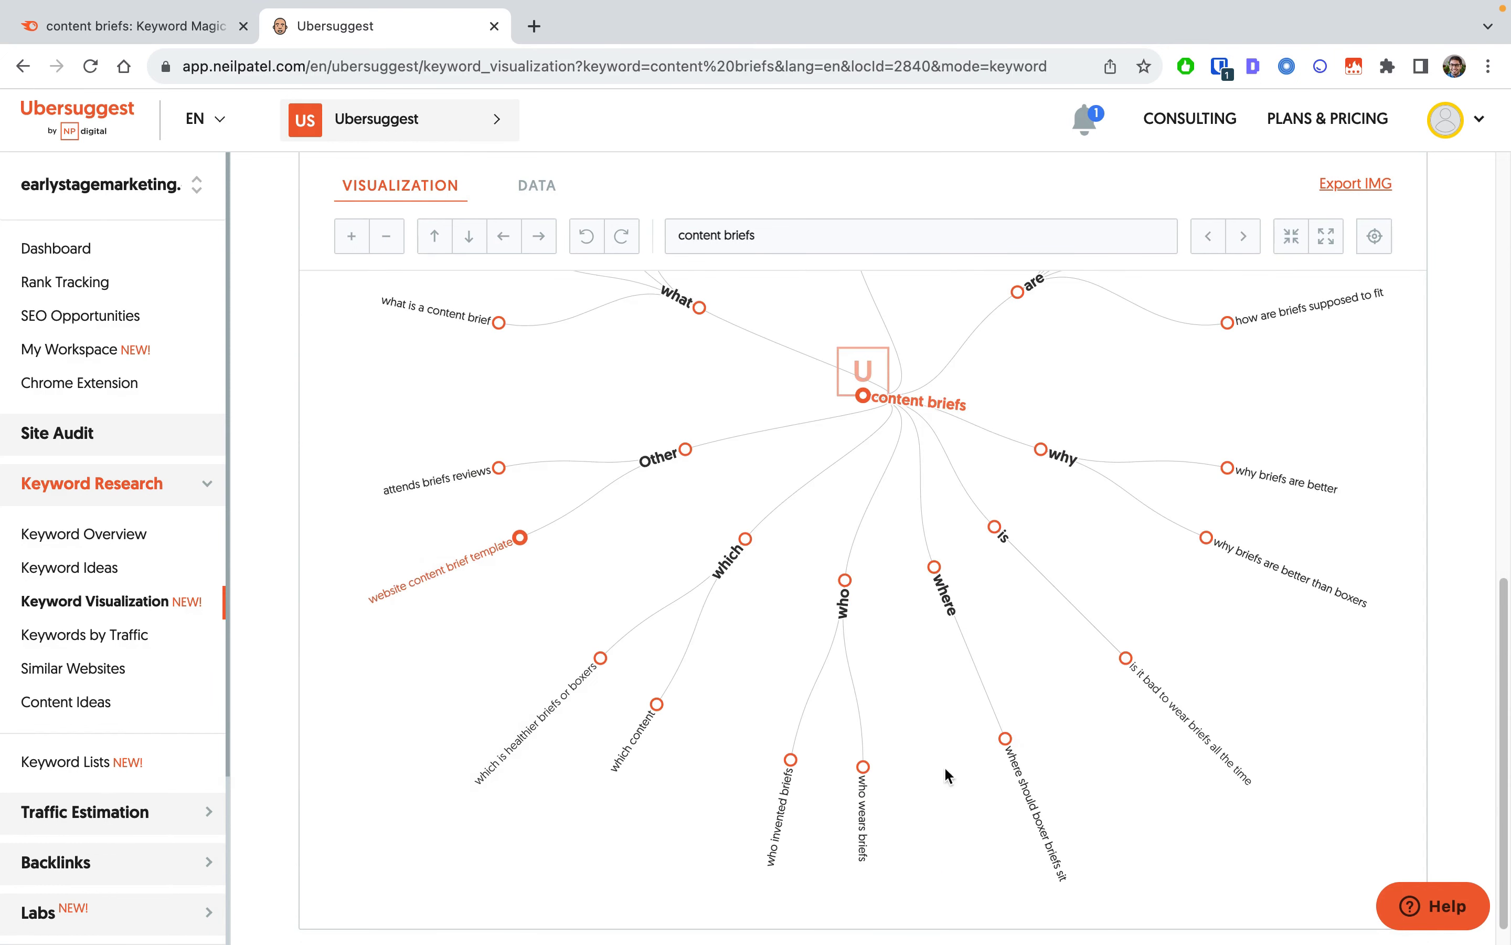
mouse_move(1028, 793)
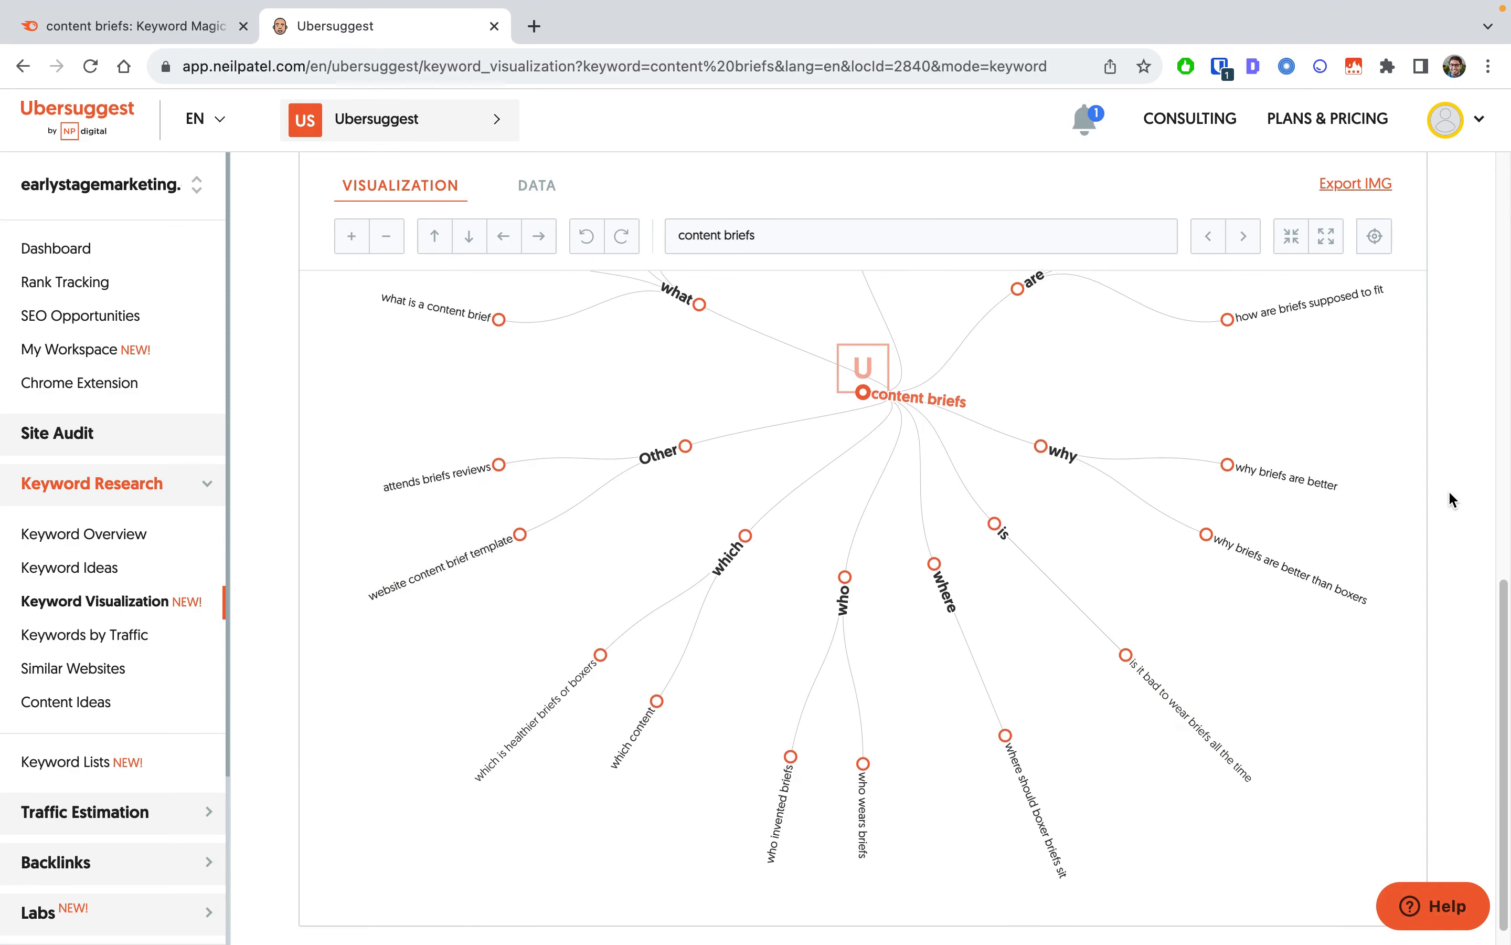
scroll(1450, 489, up, 8)
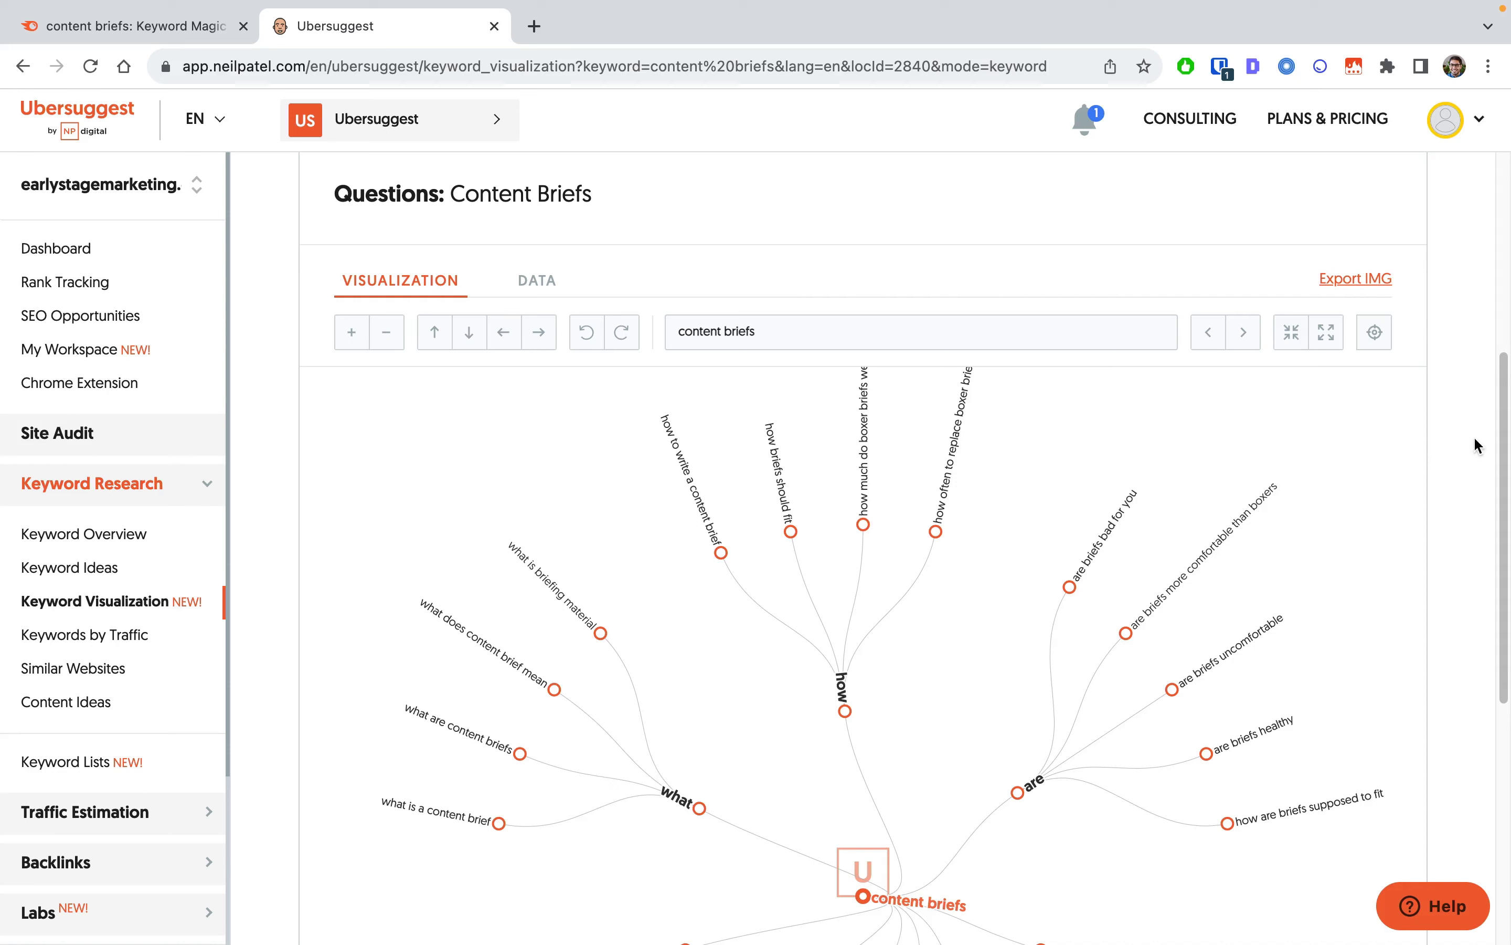
scroll(1443, 412, down, 8)
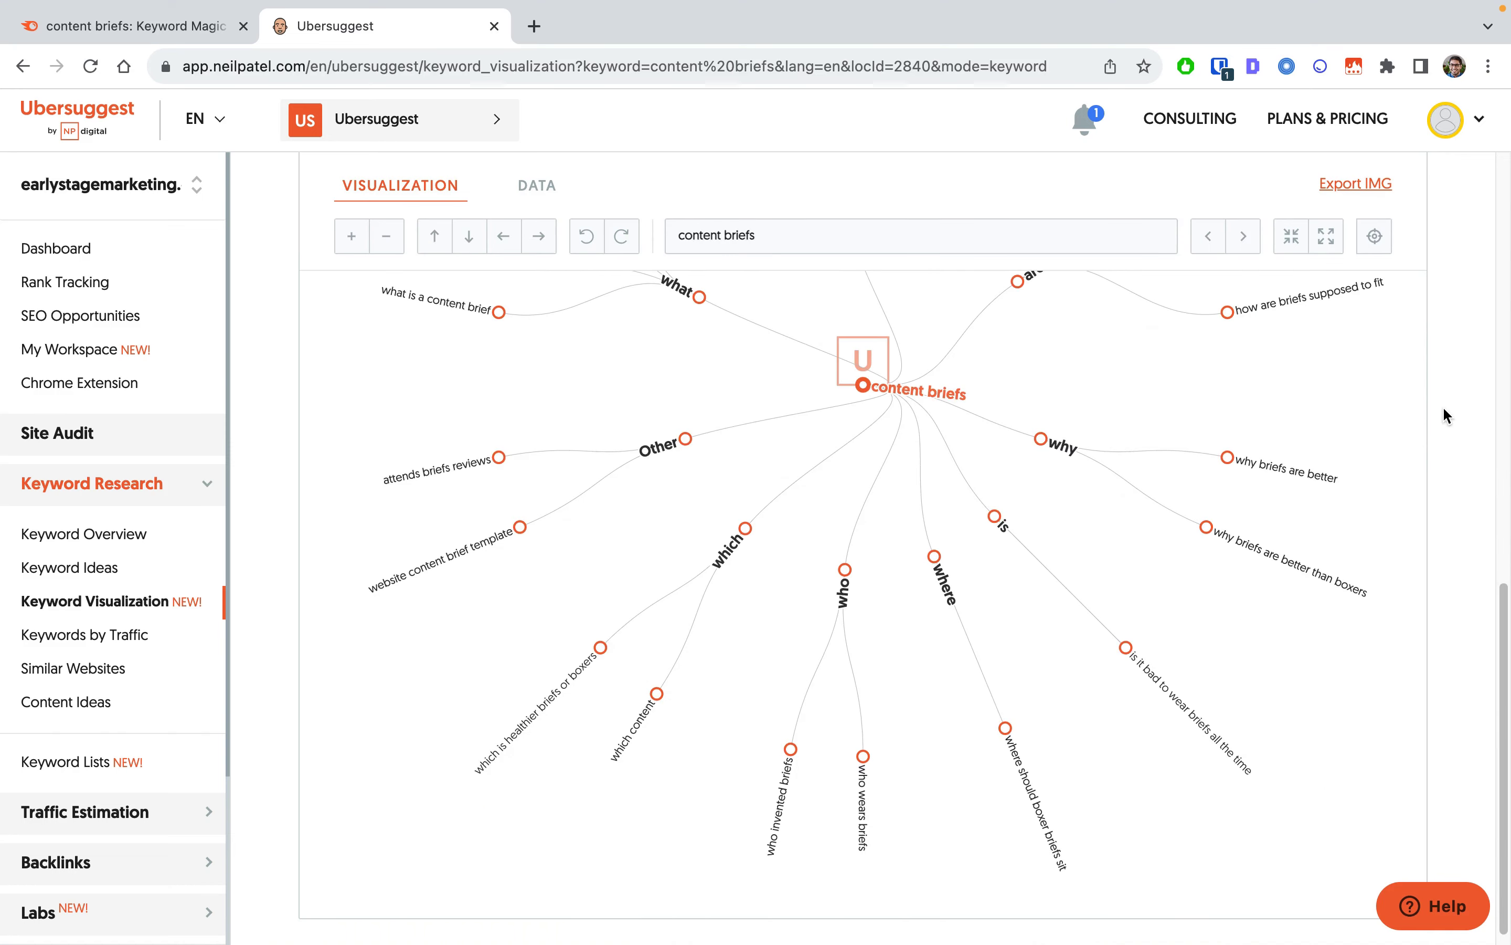
scroll(1442, 407, up, 3)
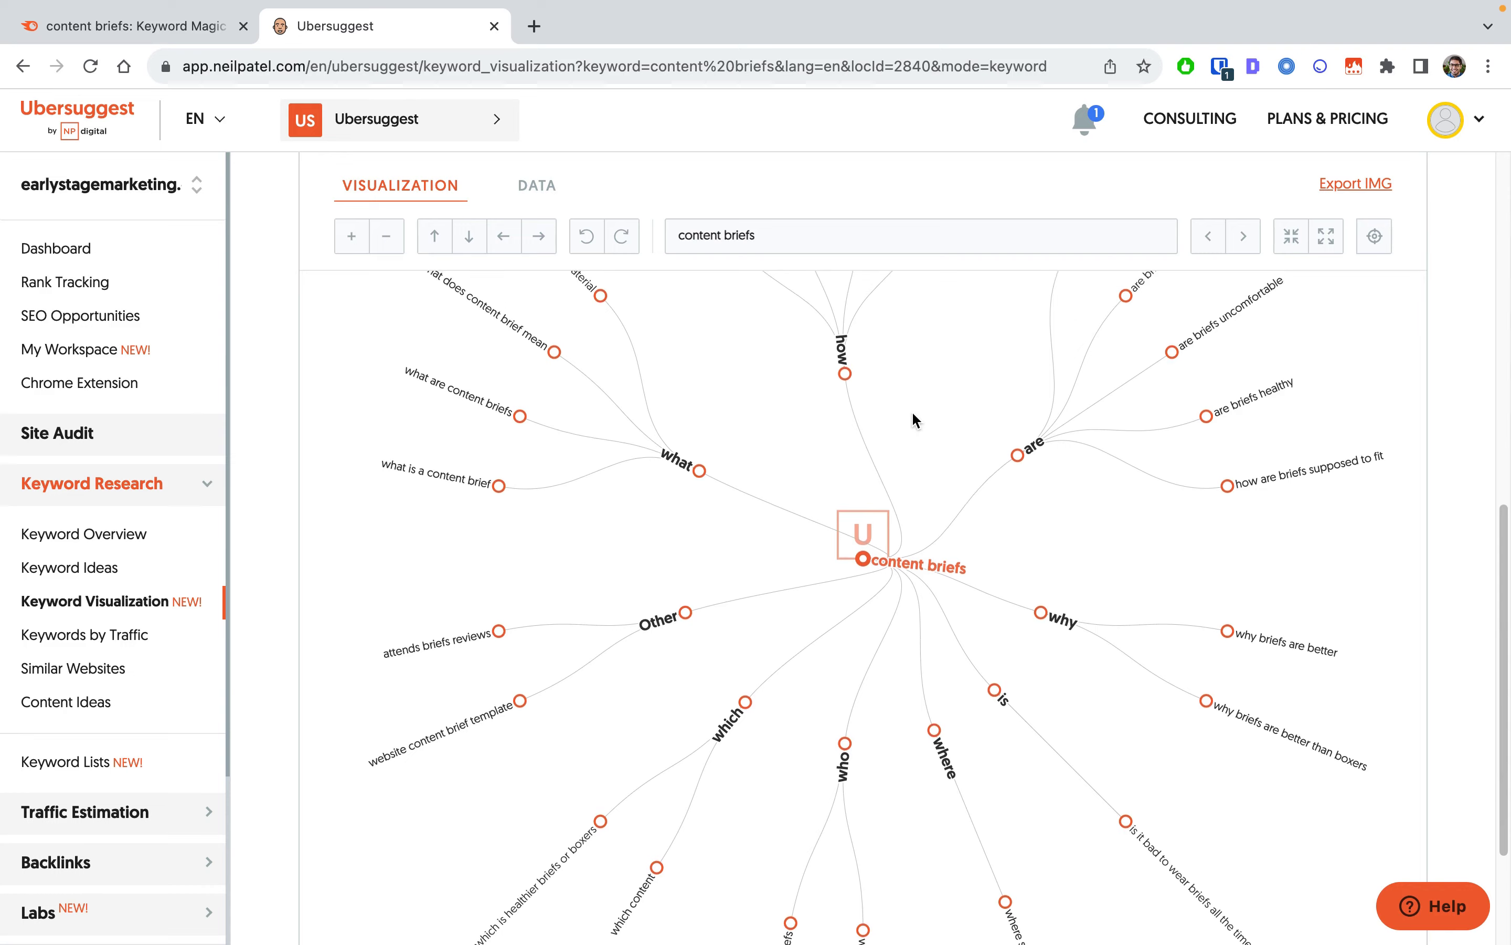
- Show the "content briefs" questions as data and read through the grouped question lists
scroll(912, 413, up, 8)
click(529, 413)
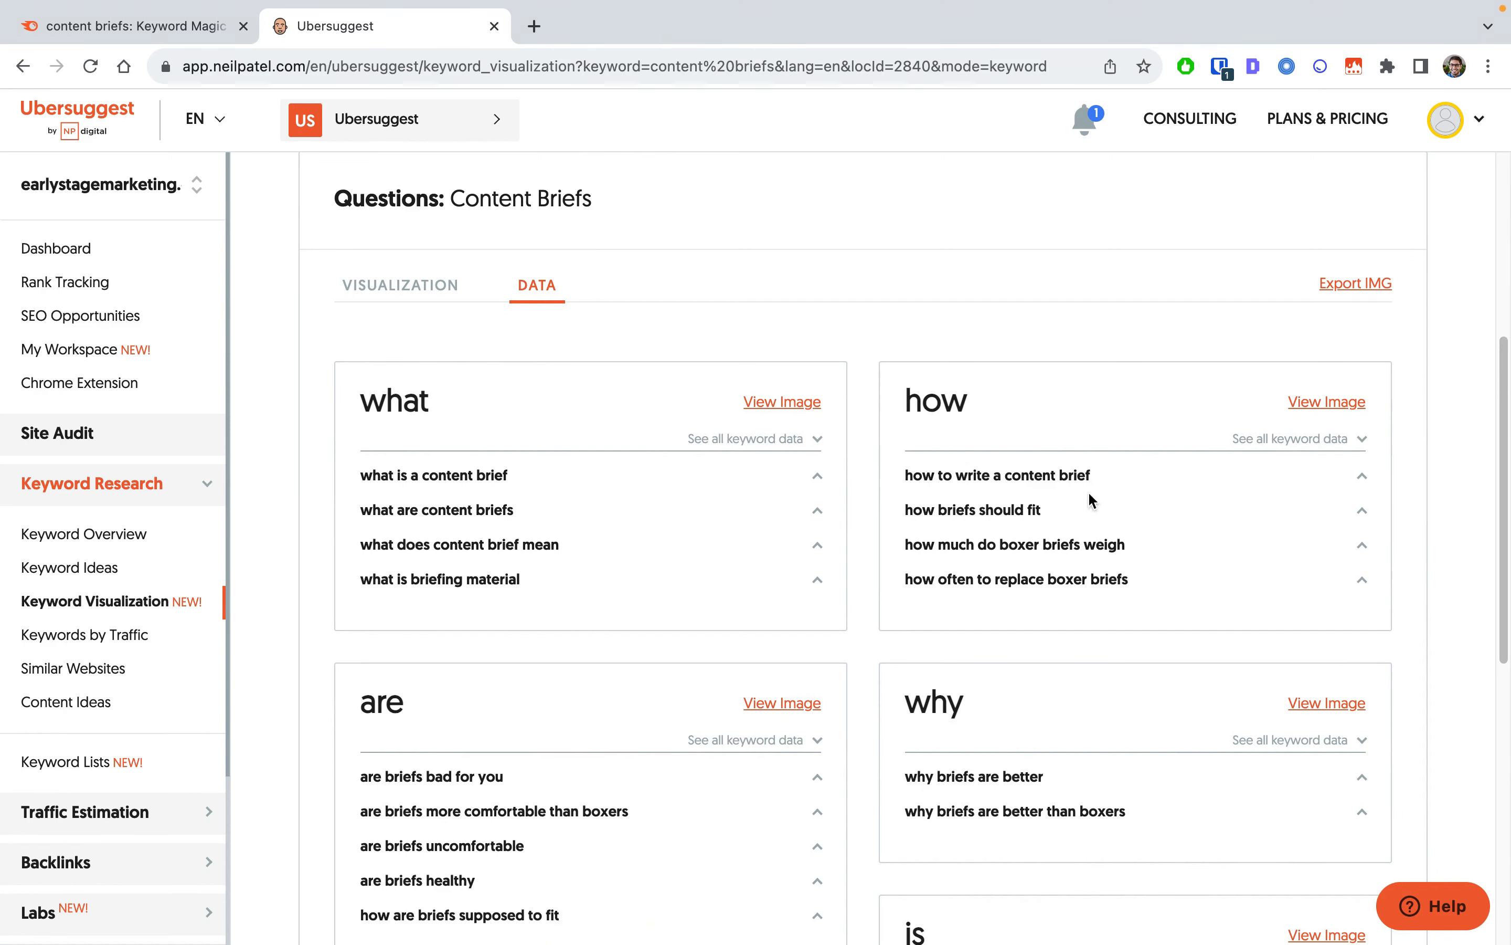
scroll(769, 453, down, 10)
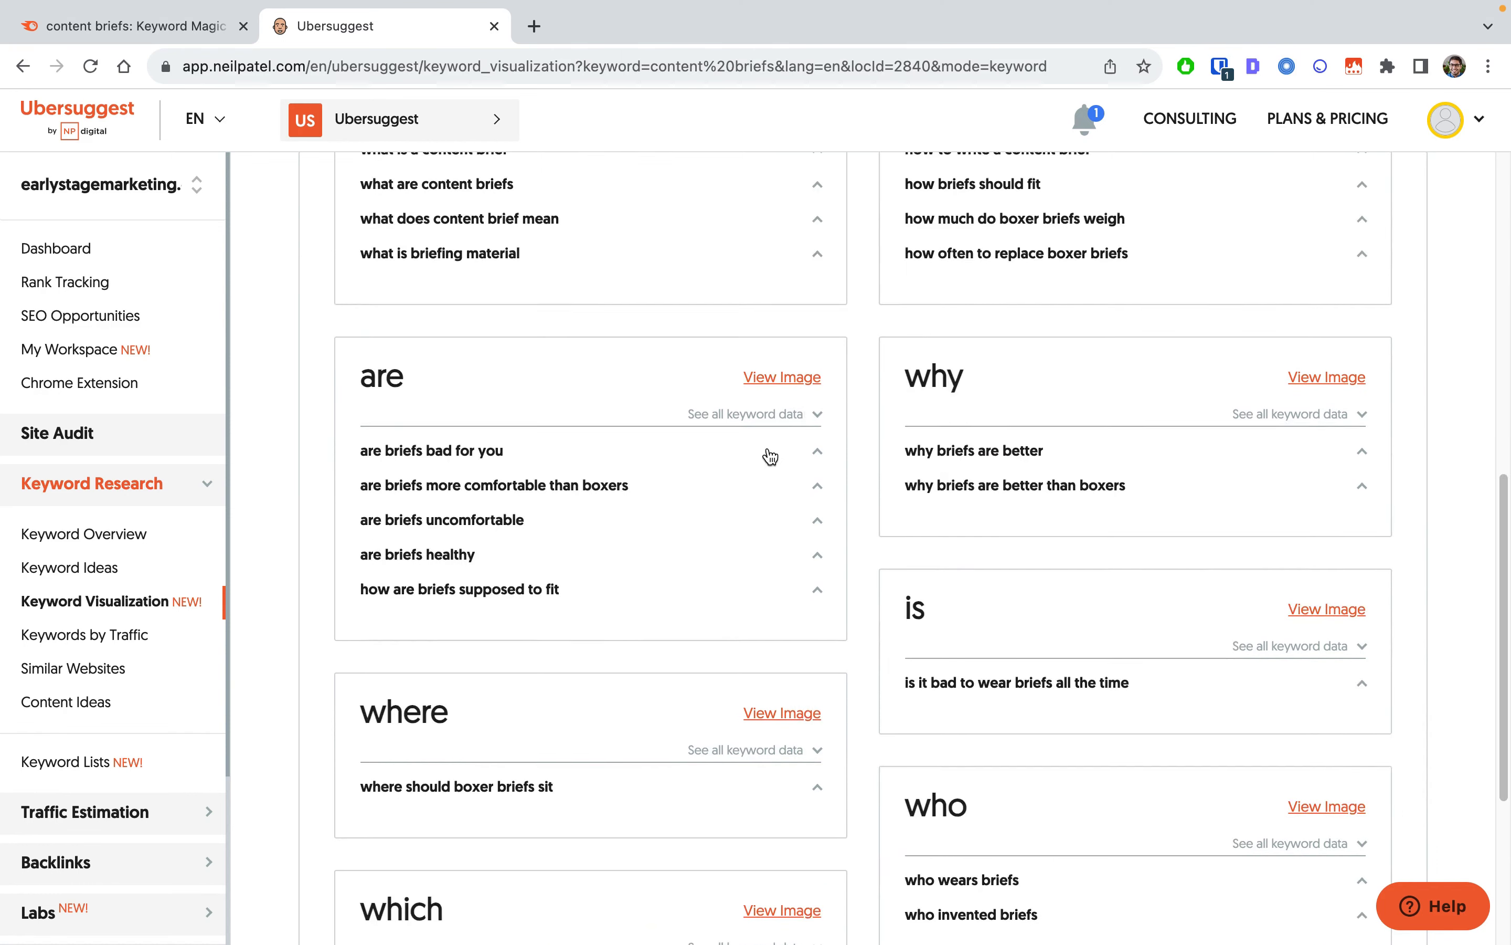
scroll(745, 459, up, 15)
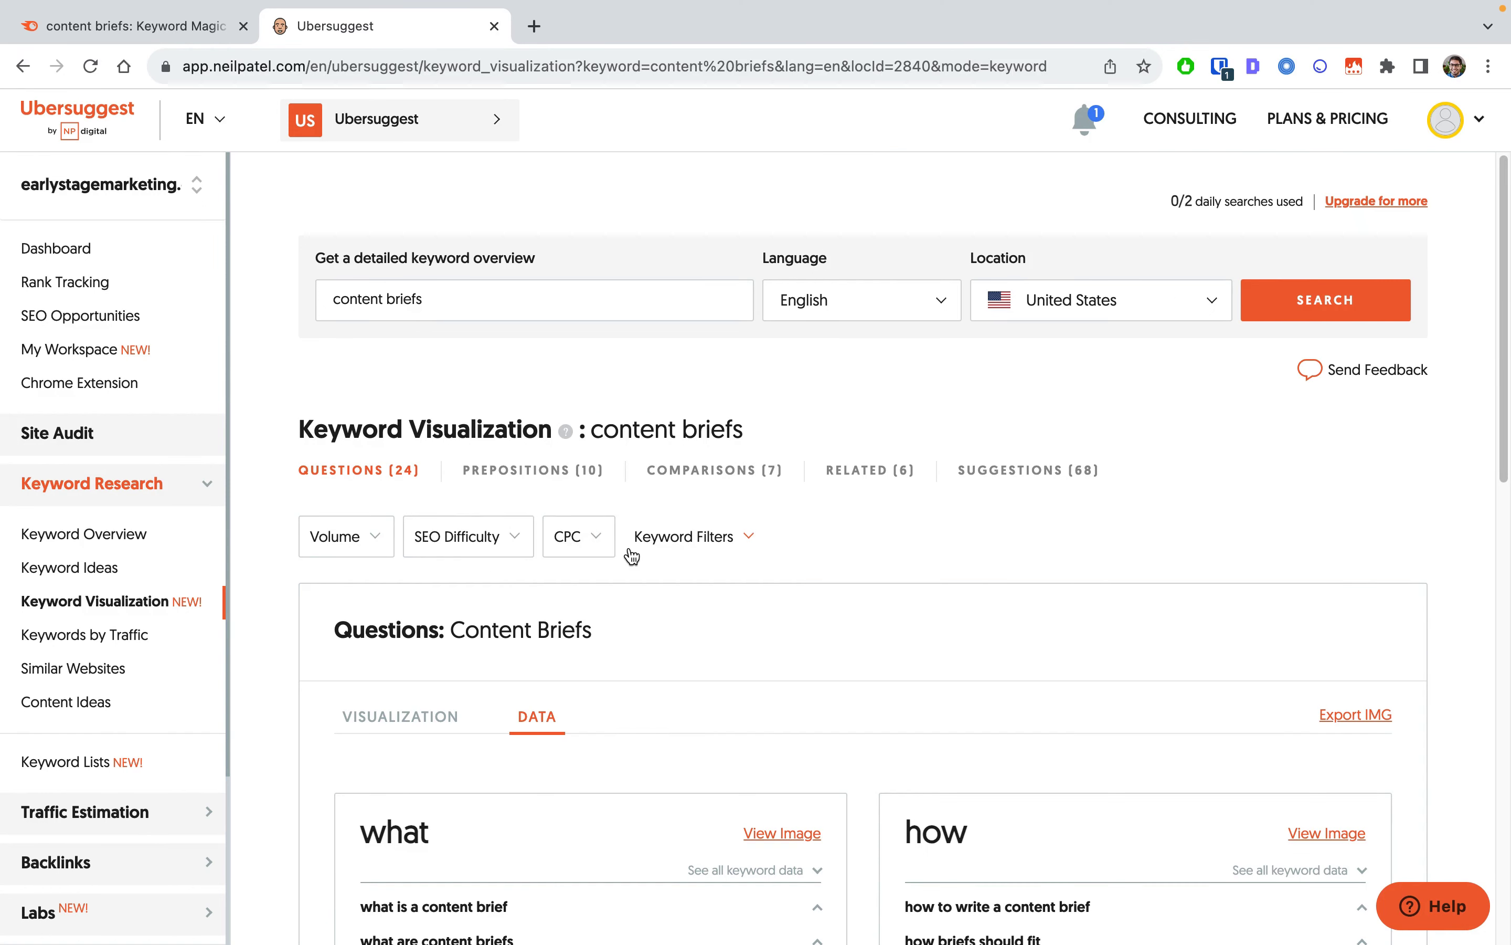
- Open the keywords by traffic for zendesk.com and review their volume, position, estimated visits and SEO difficulty
click(92, 637)
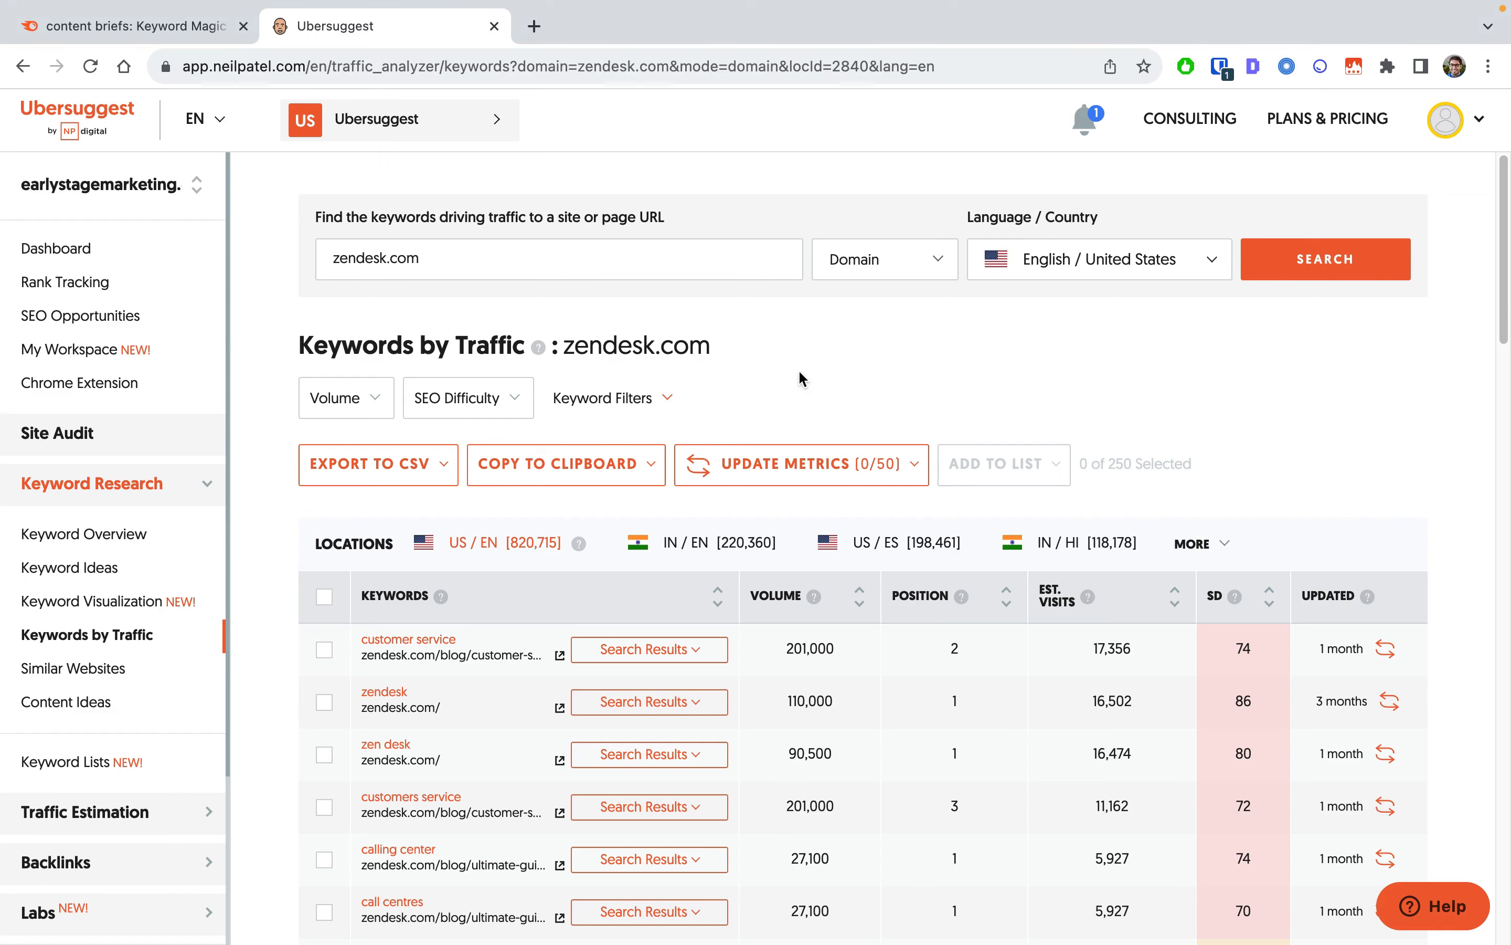
scroll(677, 583, down, 5)
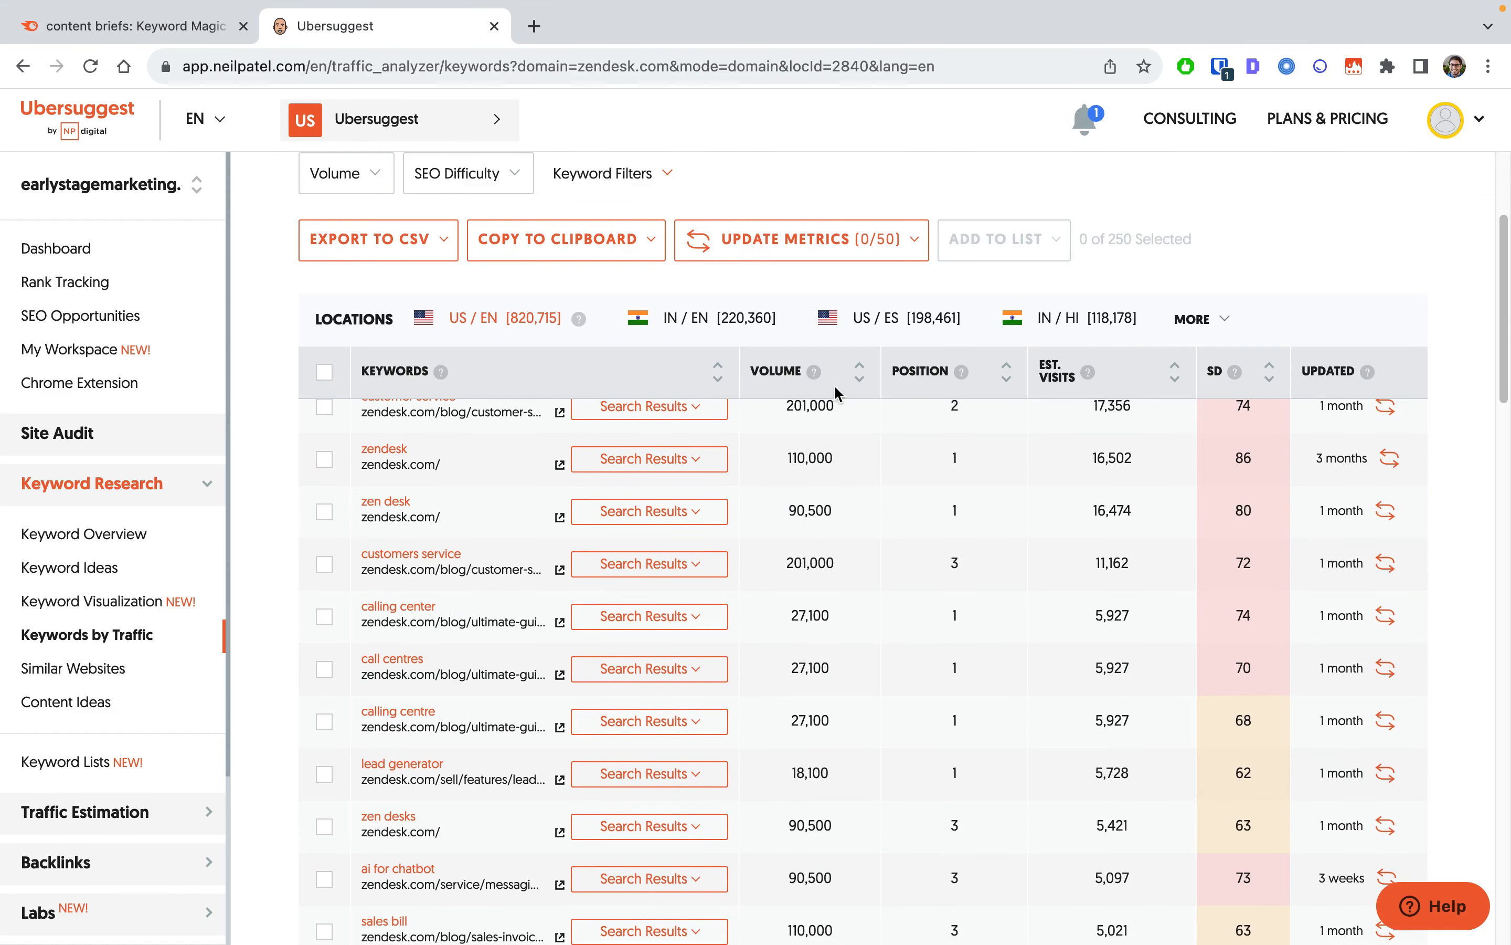
scroll(844, 634, up, 5)
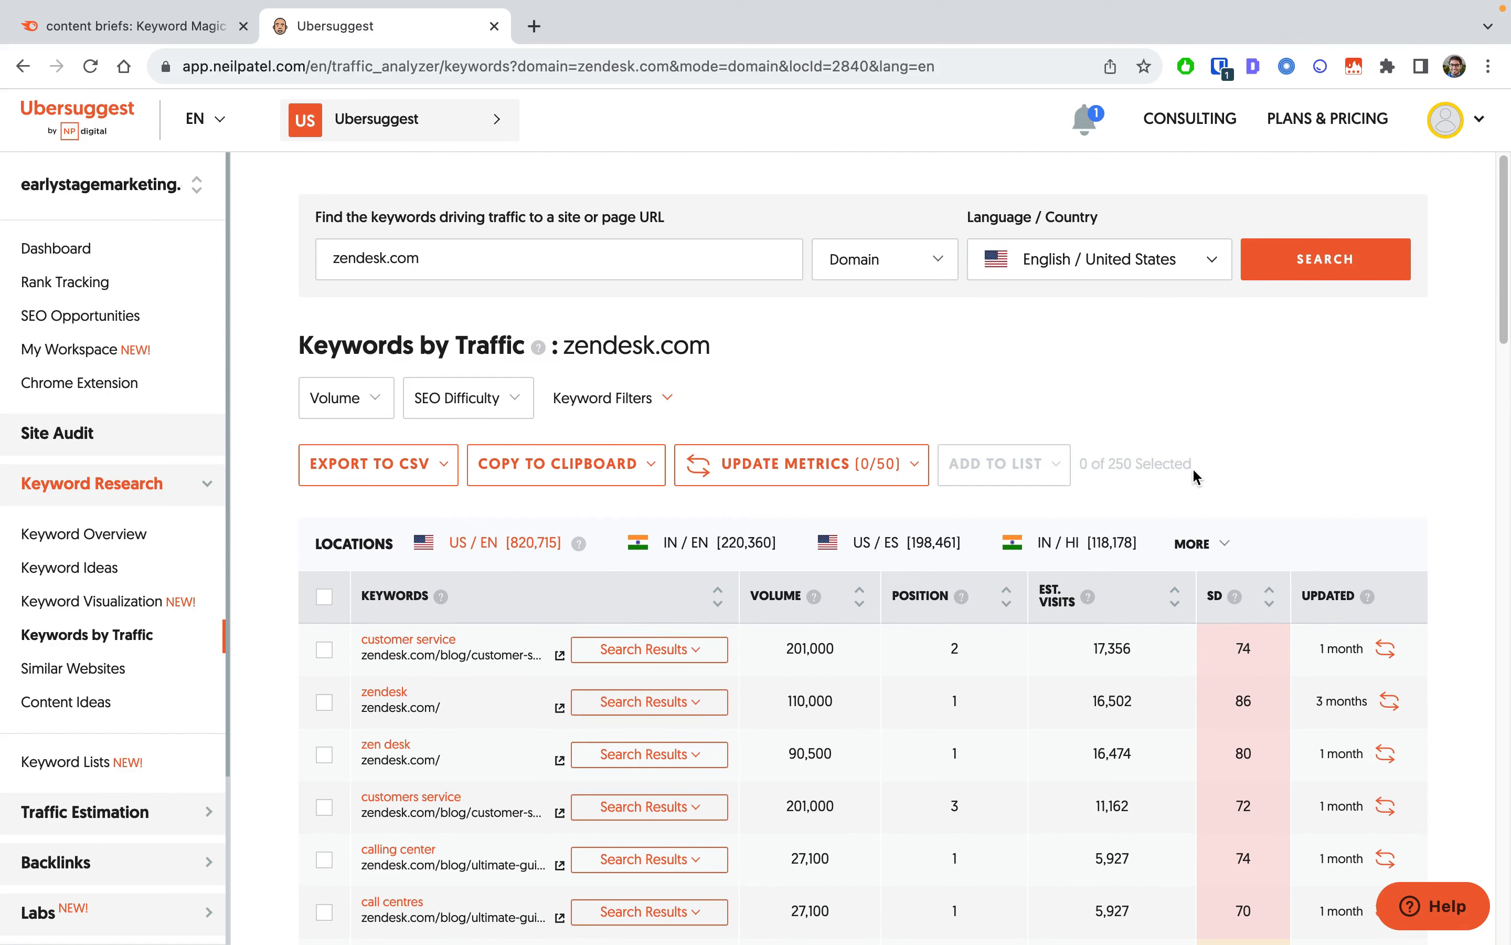
- Open the similar websites report for zendesk.com and review its organic traffic chart and competitor table
click(62, 668)
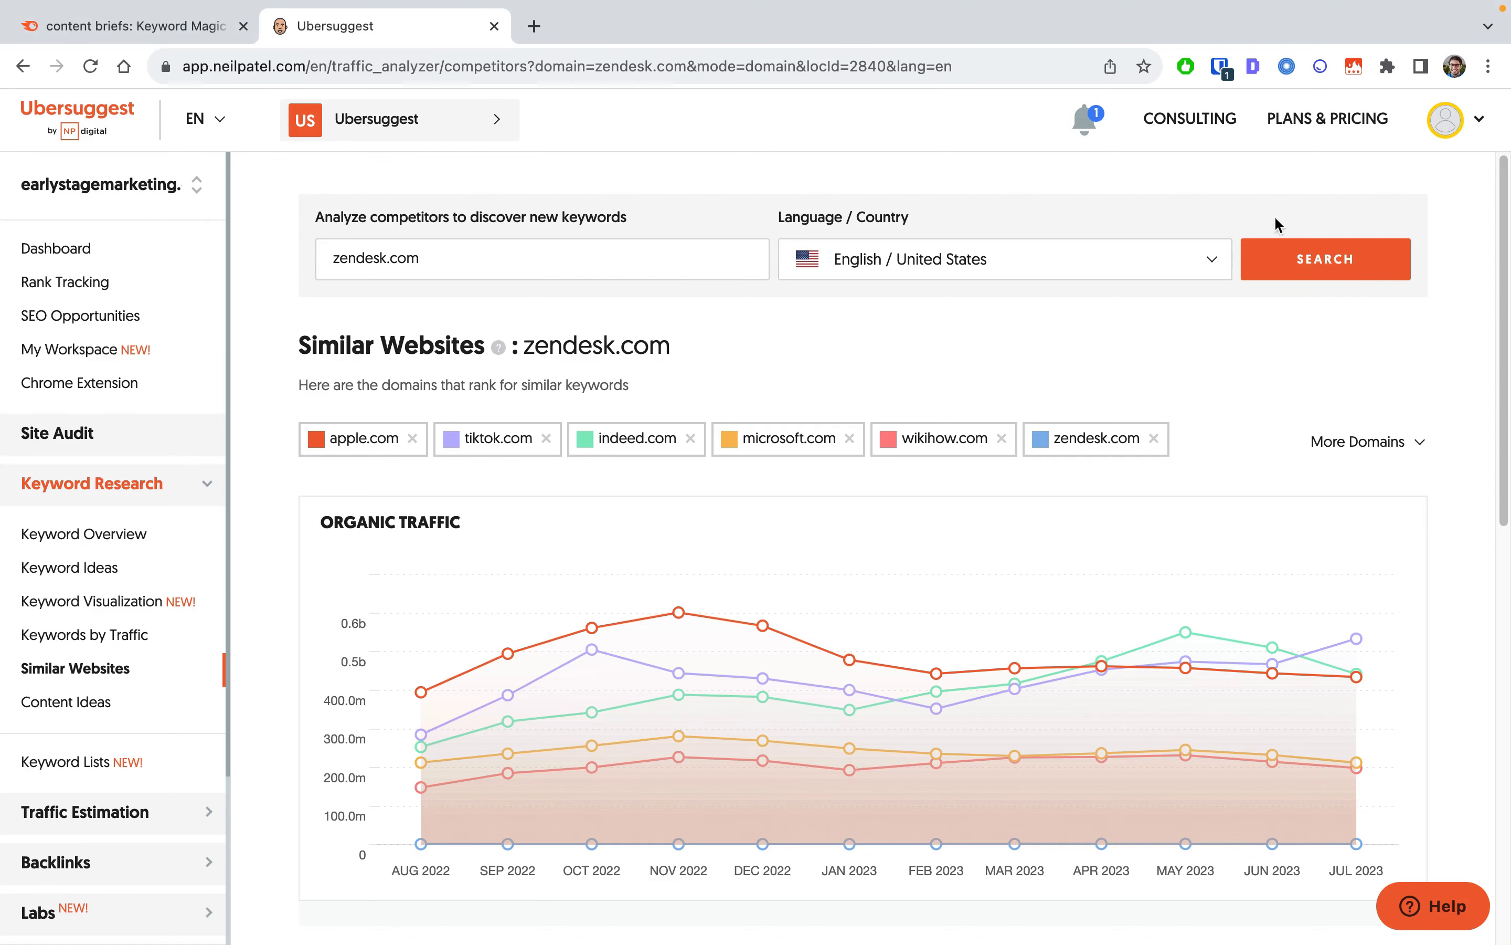
scroll(1354, 387, down, 3)
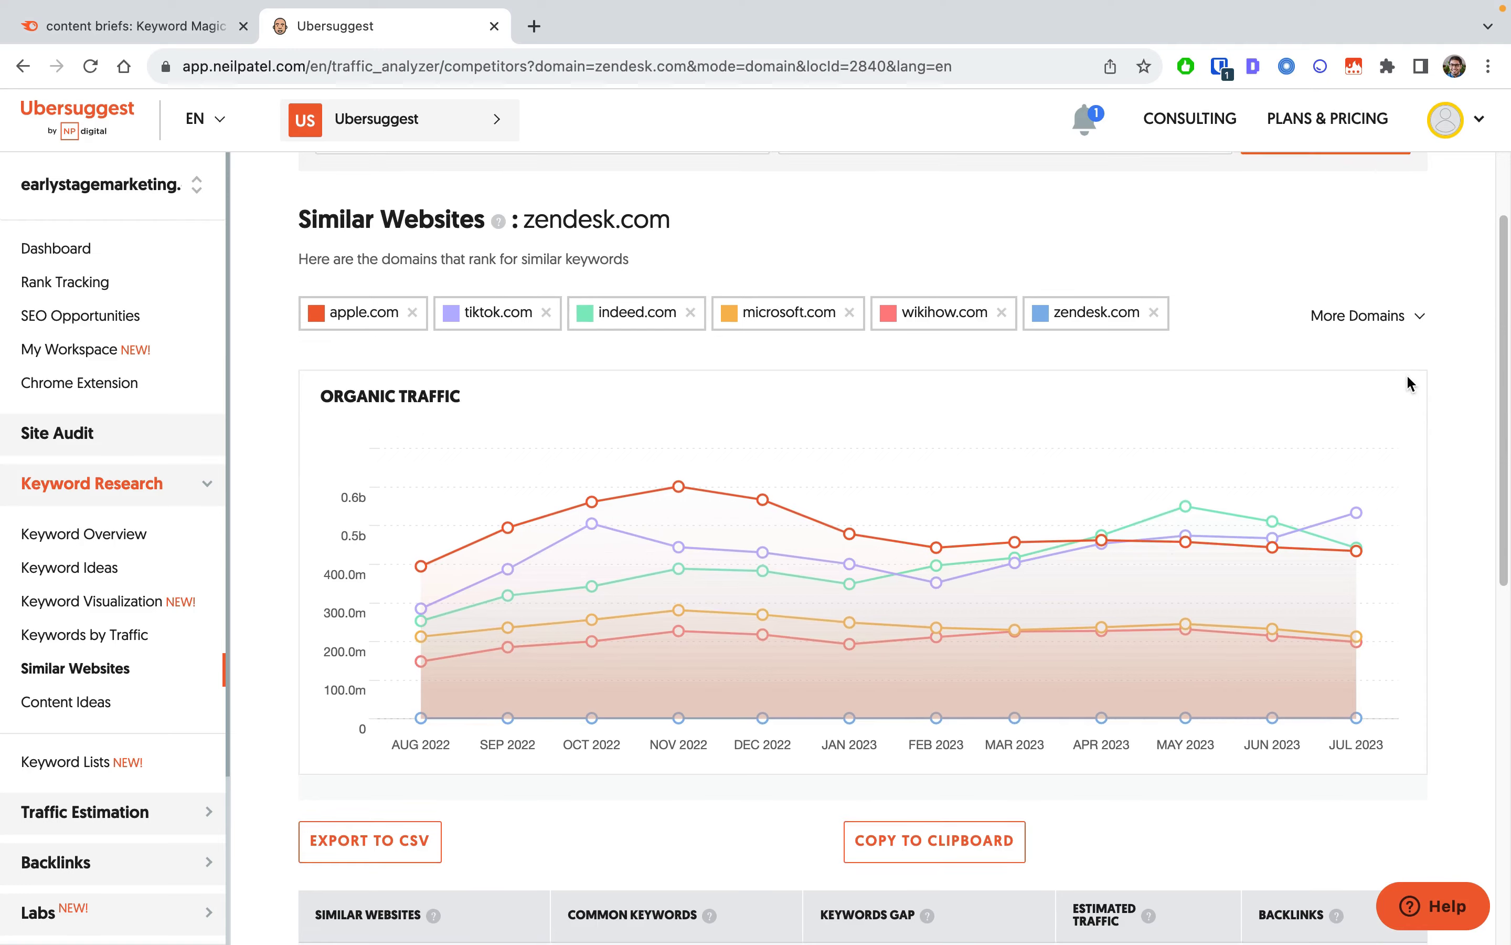
scroll(1447, 370, down, 10)
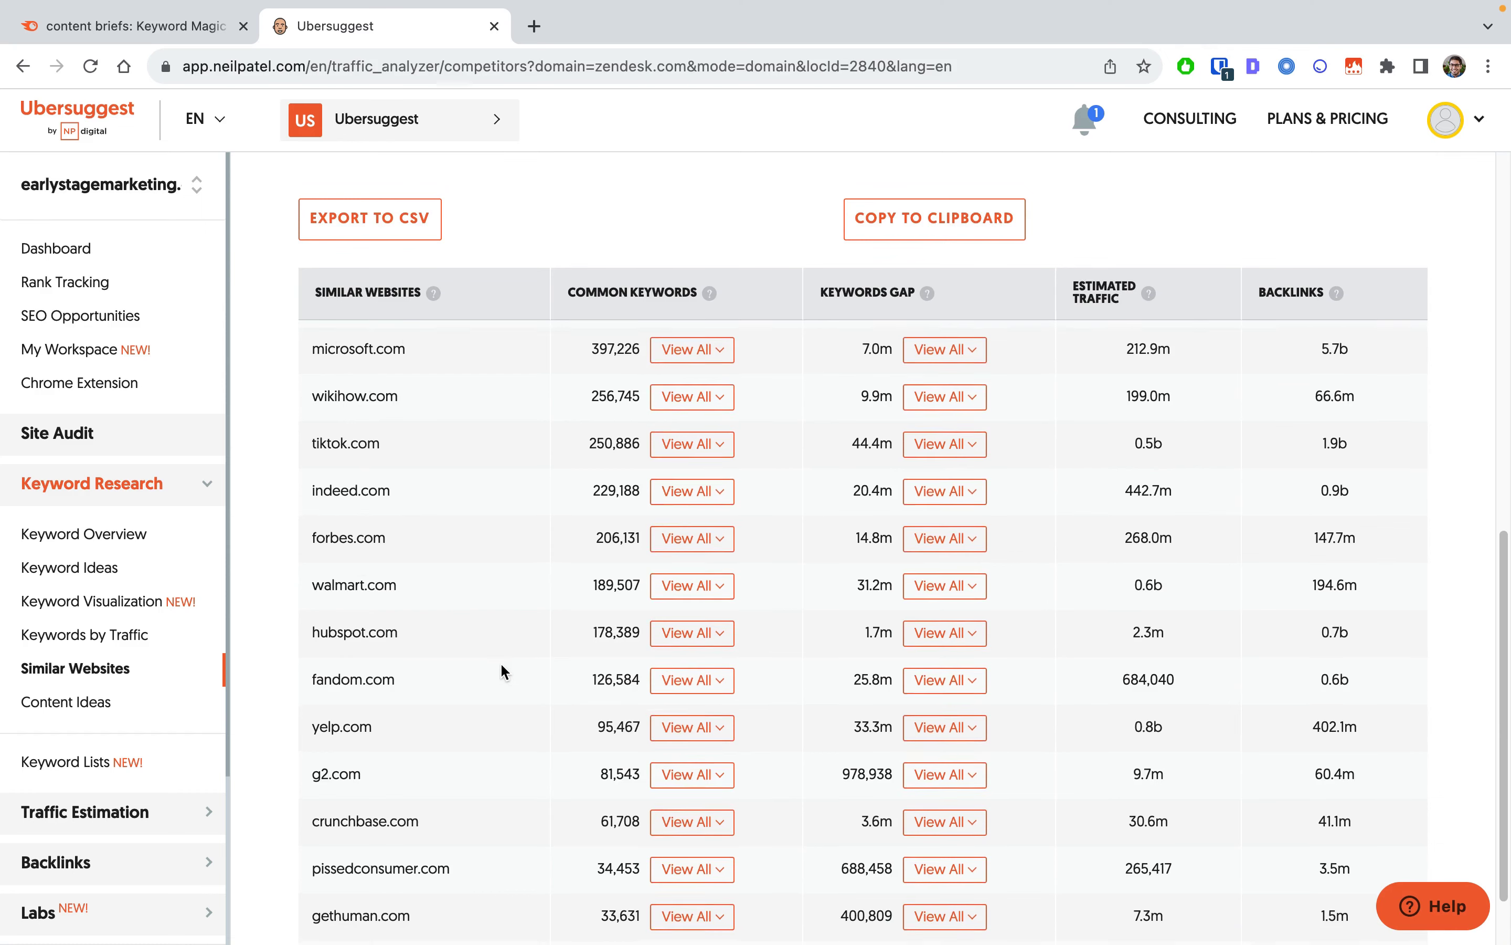
scroll(503, 670, down, 2)
scroll(507, 654, up, 10)
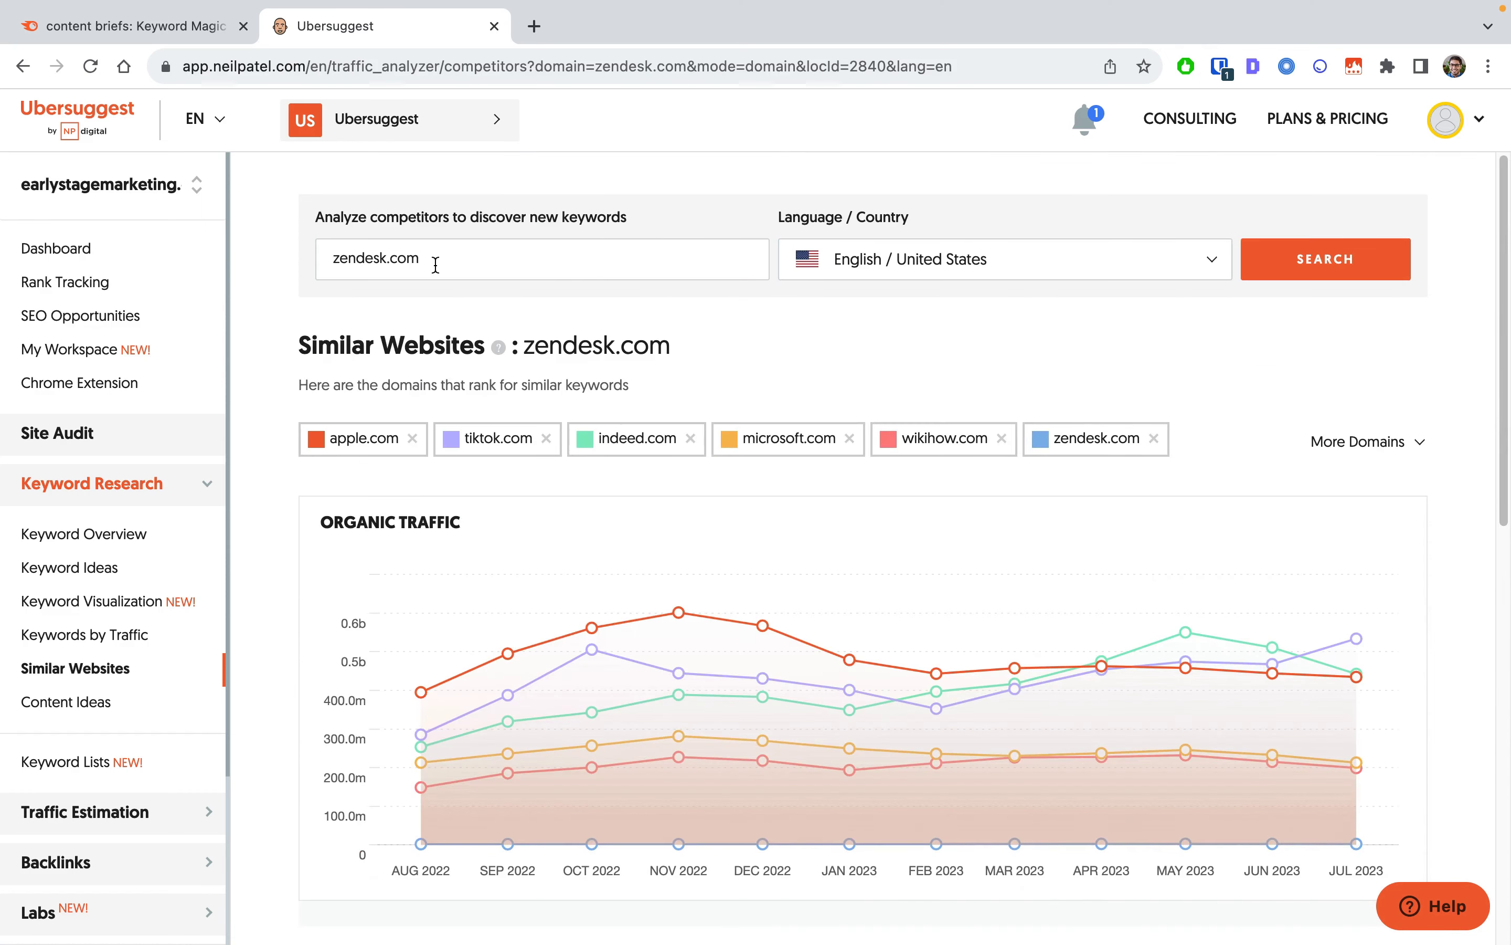
- Run the similar websites analysis for earlystagemarketing.com instead
triple_click(435, 265)
text(earlyta)
key(BackSpace)
key(BackSpace)
text(stagemarketing.com)
key(Return)
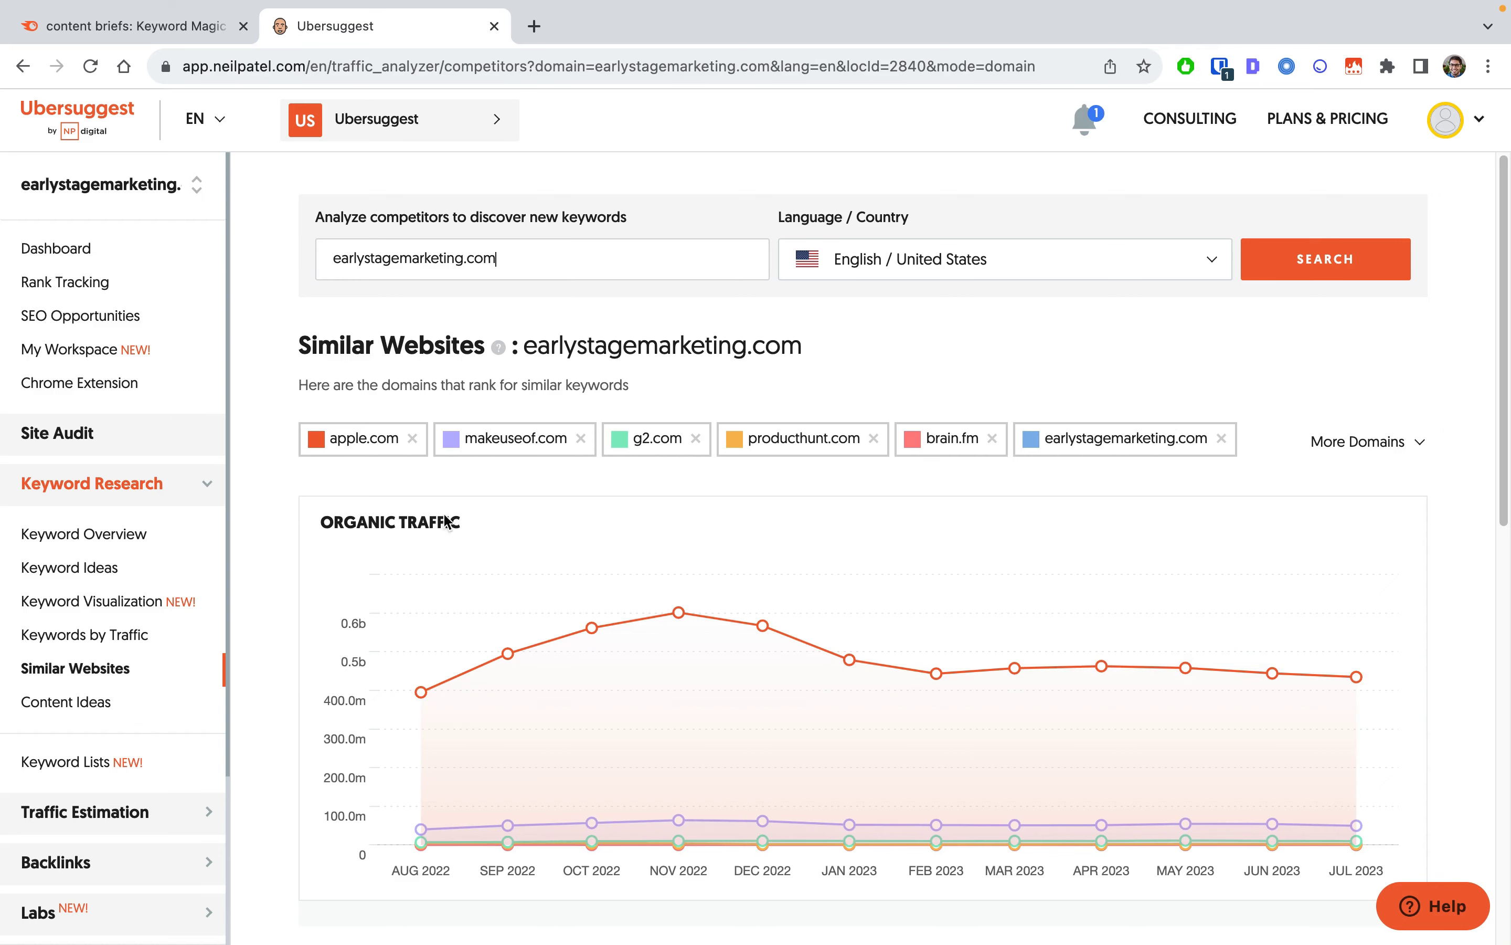
- Examine the competitors of earlystagemarketing.com by common keywords, keyword gap, estimated traffic and backlinks
scroll(1416, 546, down, 7)
scroll(1416, 541, down, 5)
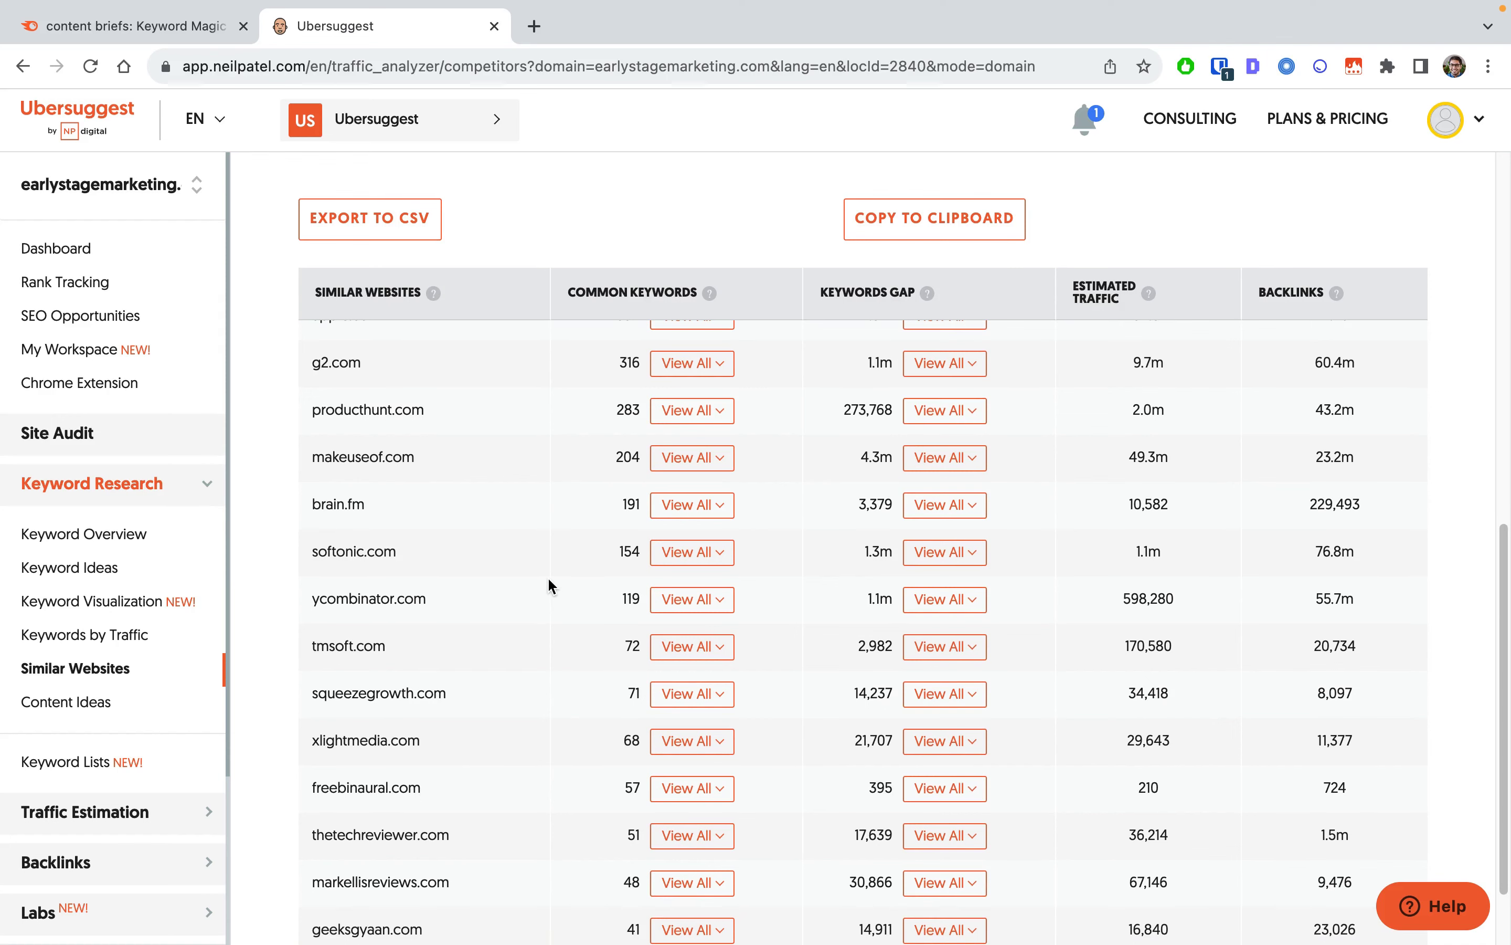
scroll(548, 577, up, 5)
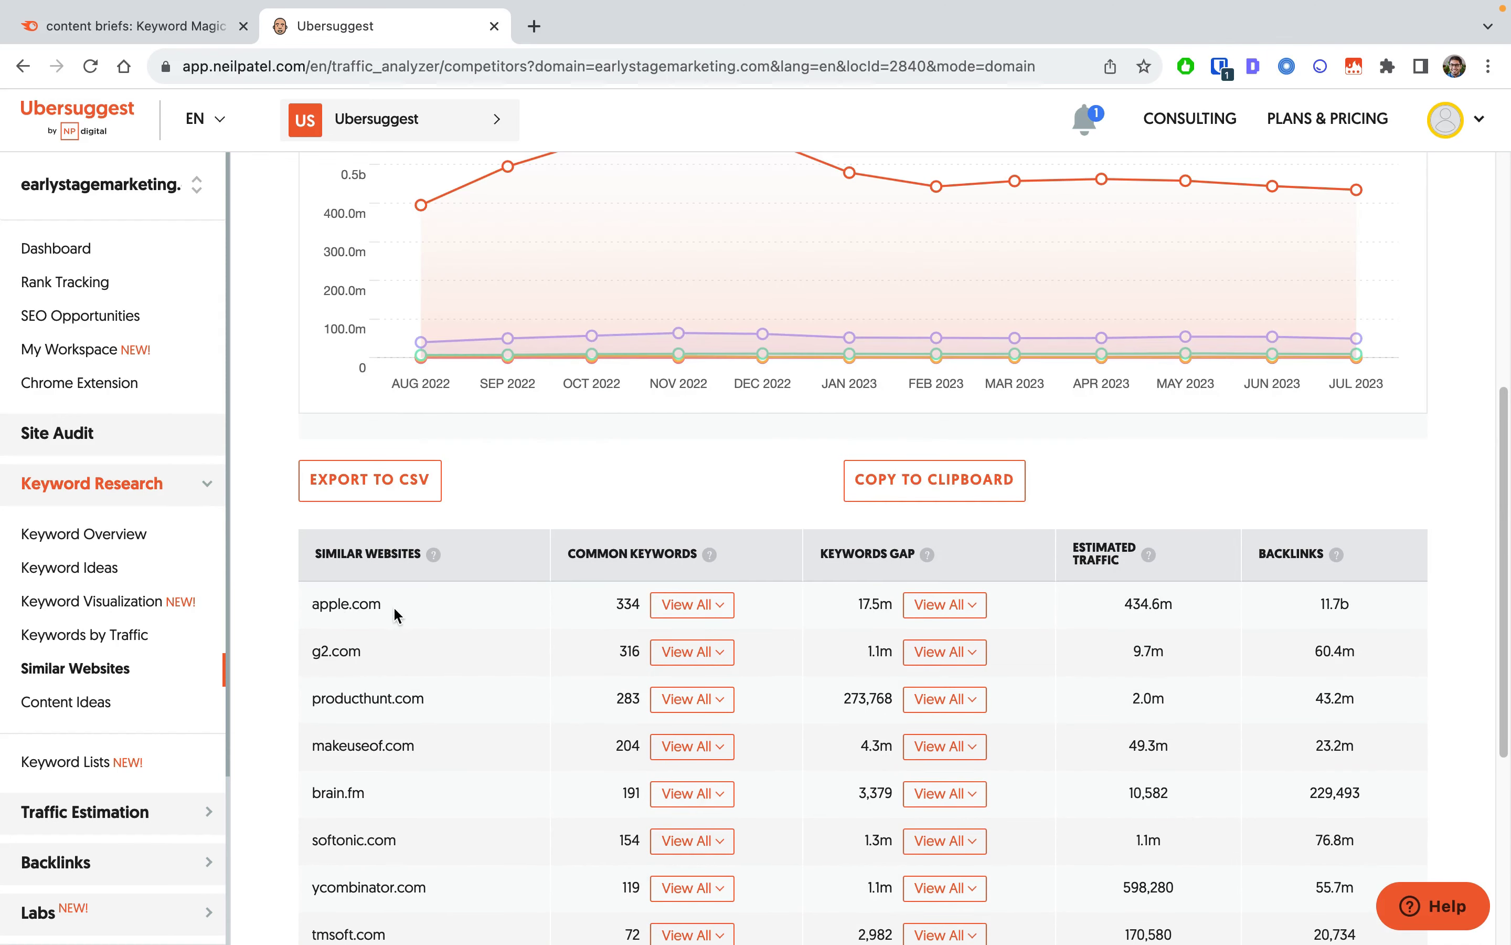
scroll(497, 610, down, 5)
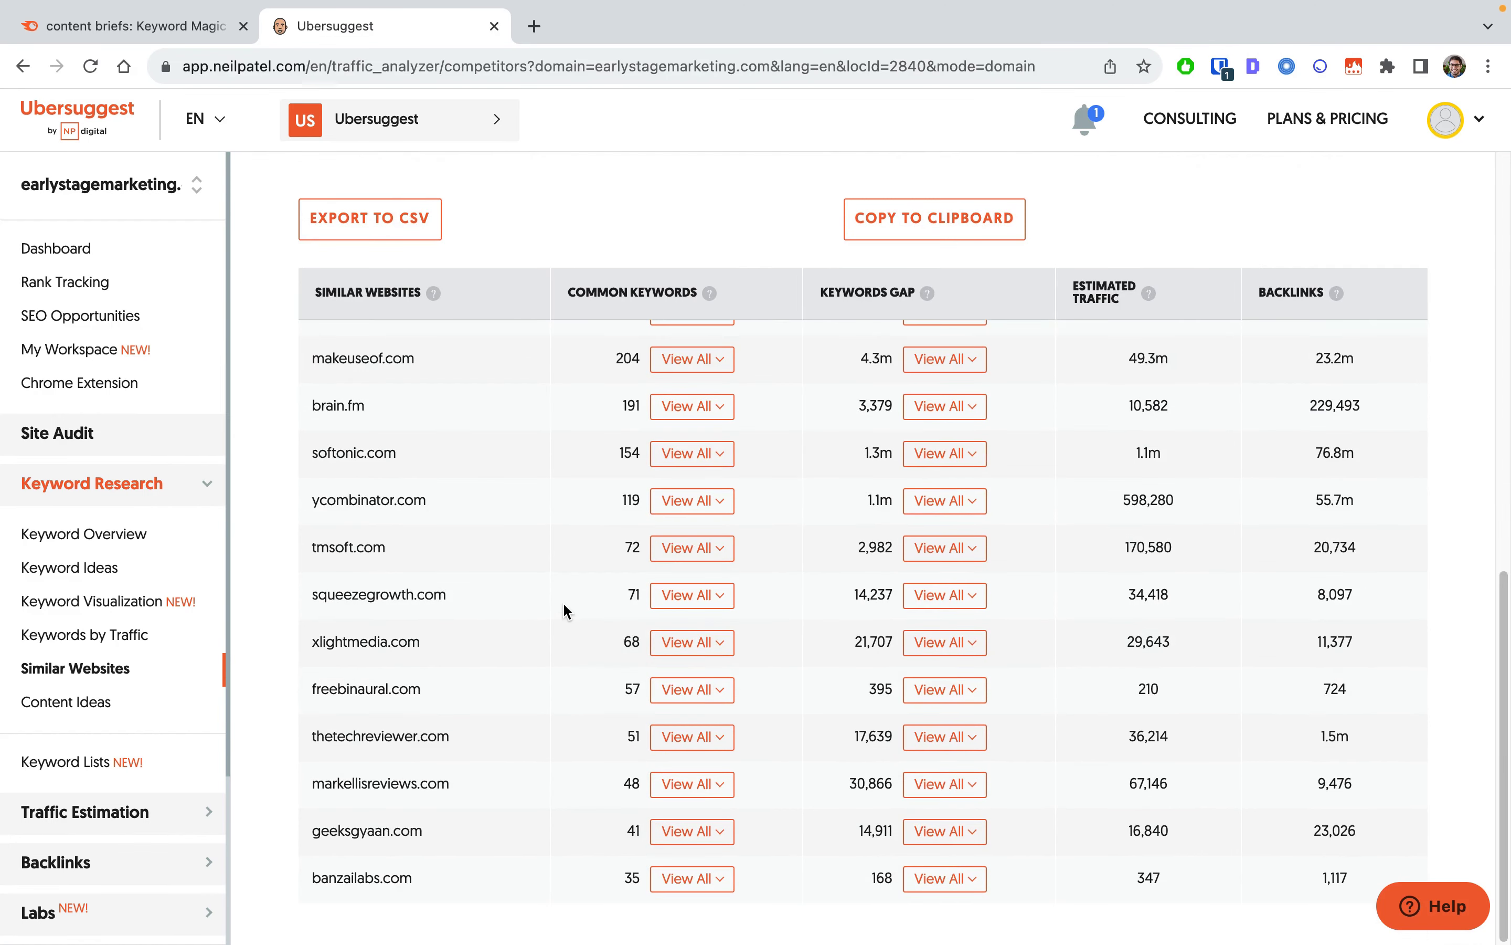
scroll(657, 651, up, 10)
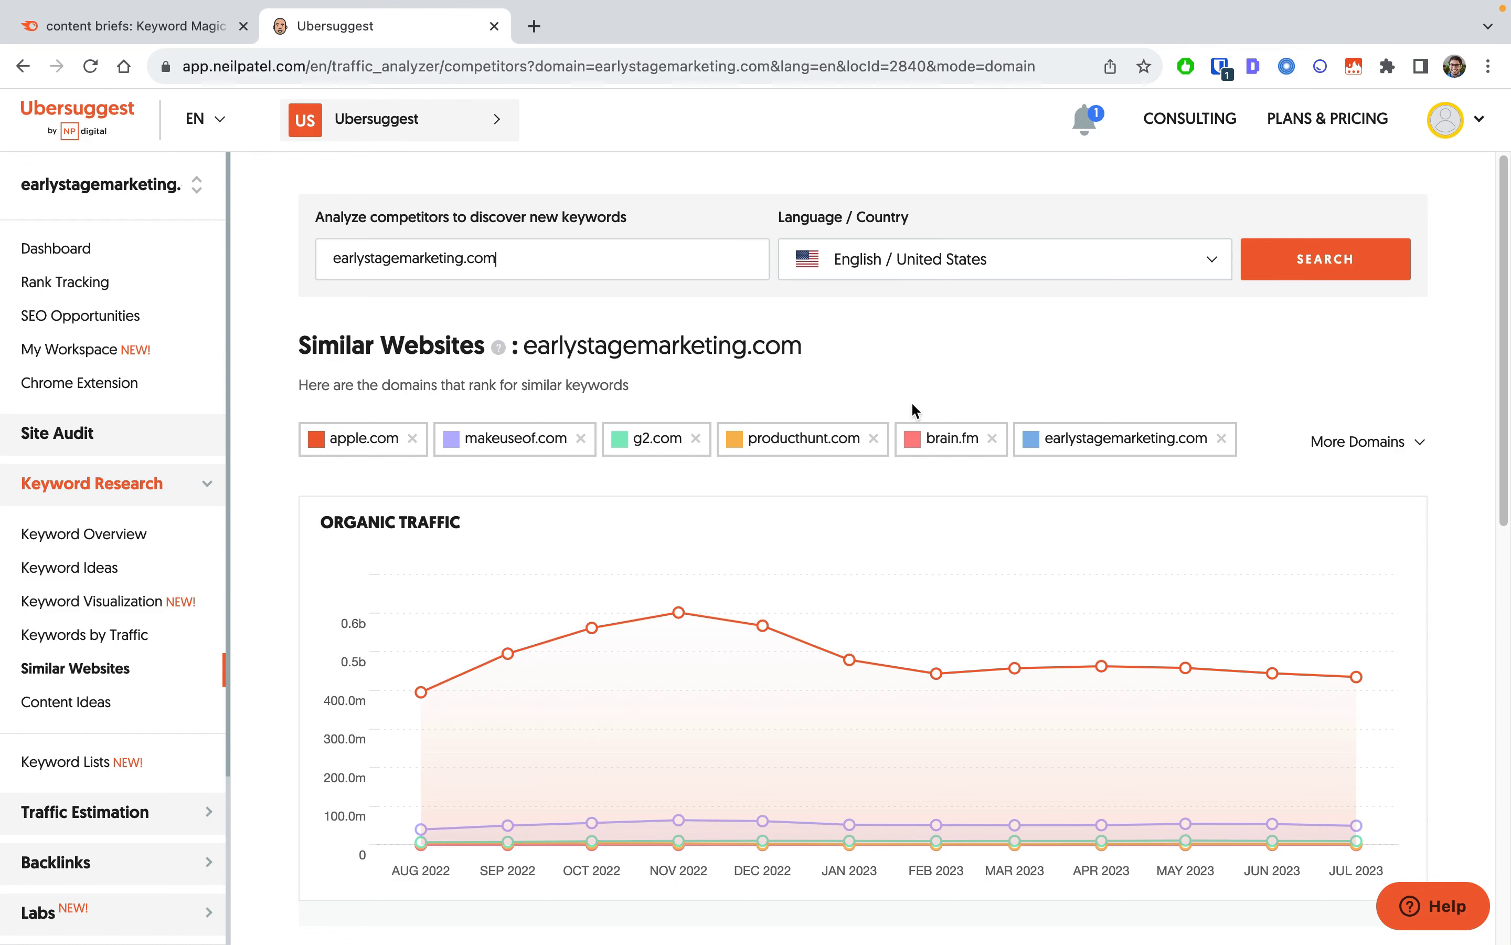
- Compare the Semrush Keyword Magic Tool page with Ubersuggest, and reopen Ubersuggest's keyword overview for "content briefs"
click(161, 23)
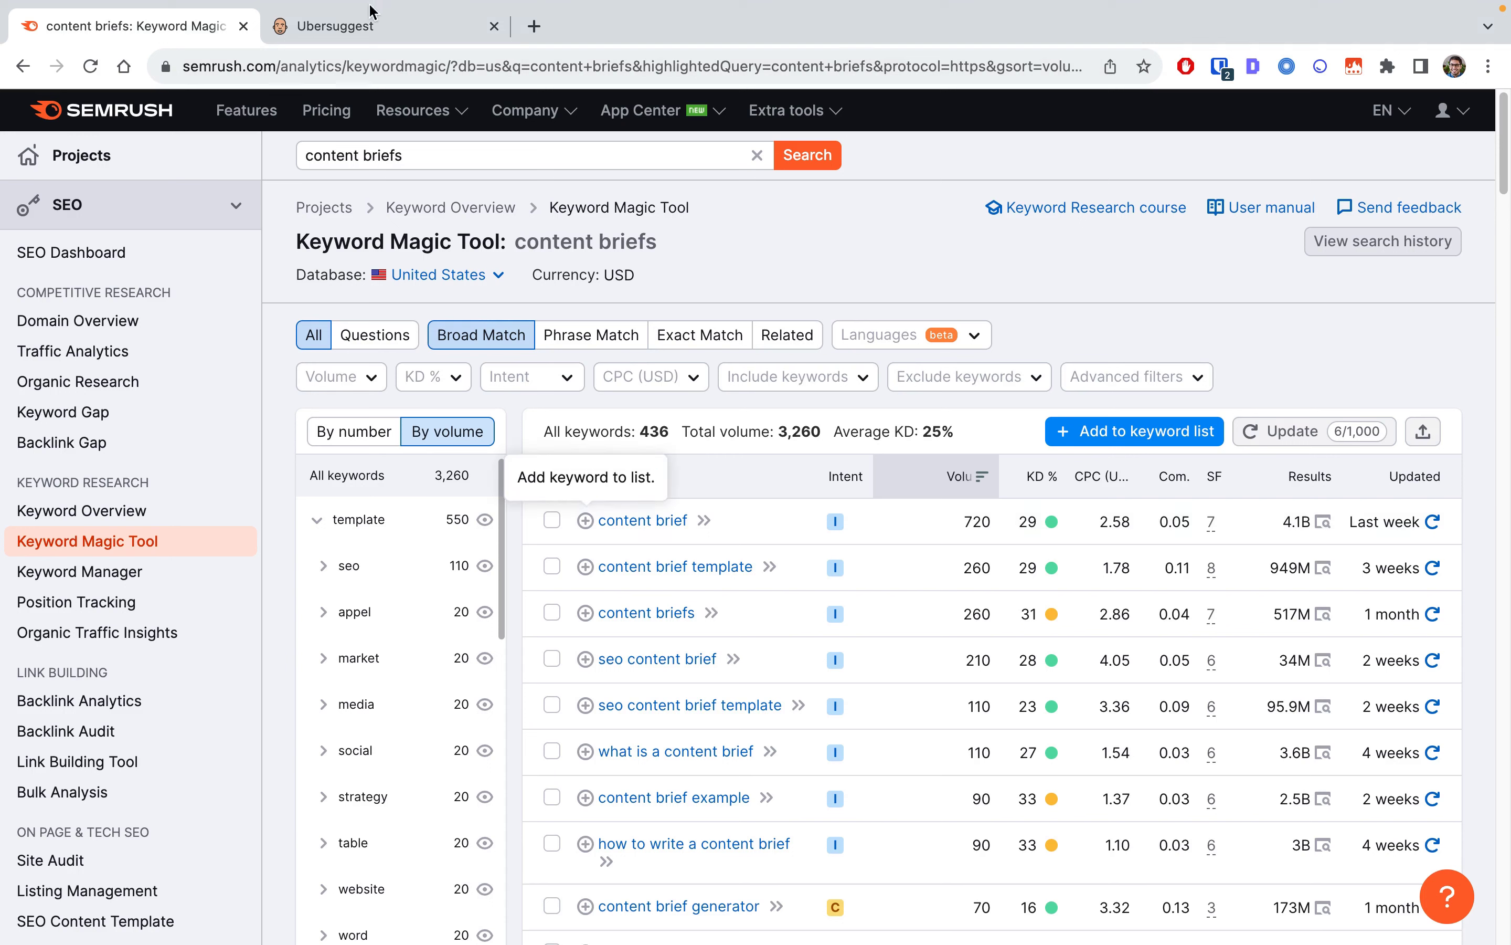
click(332, 26)
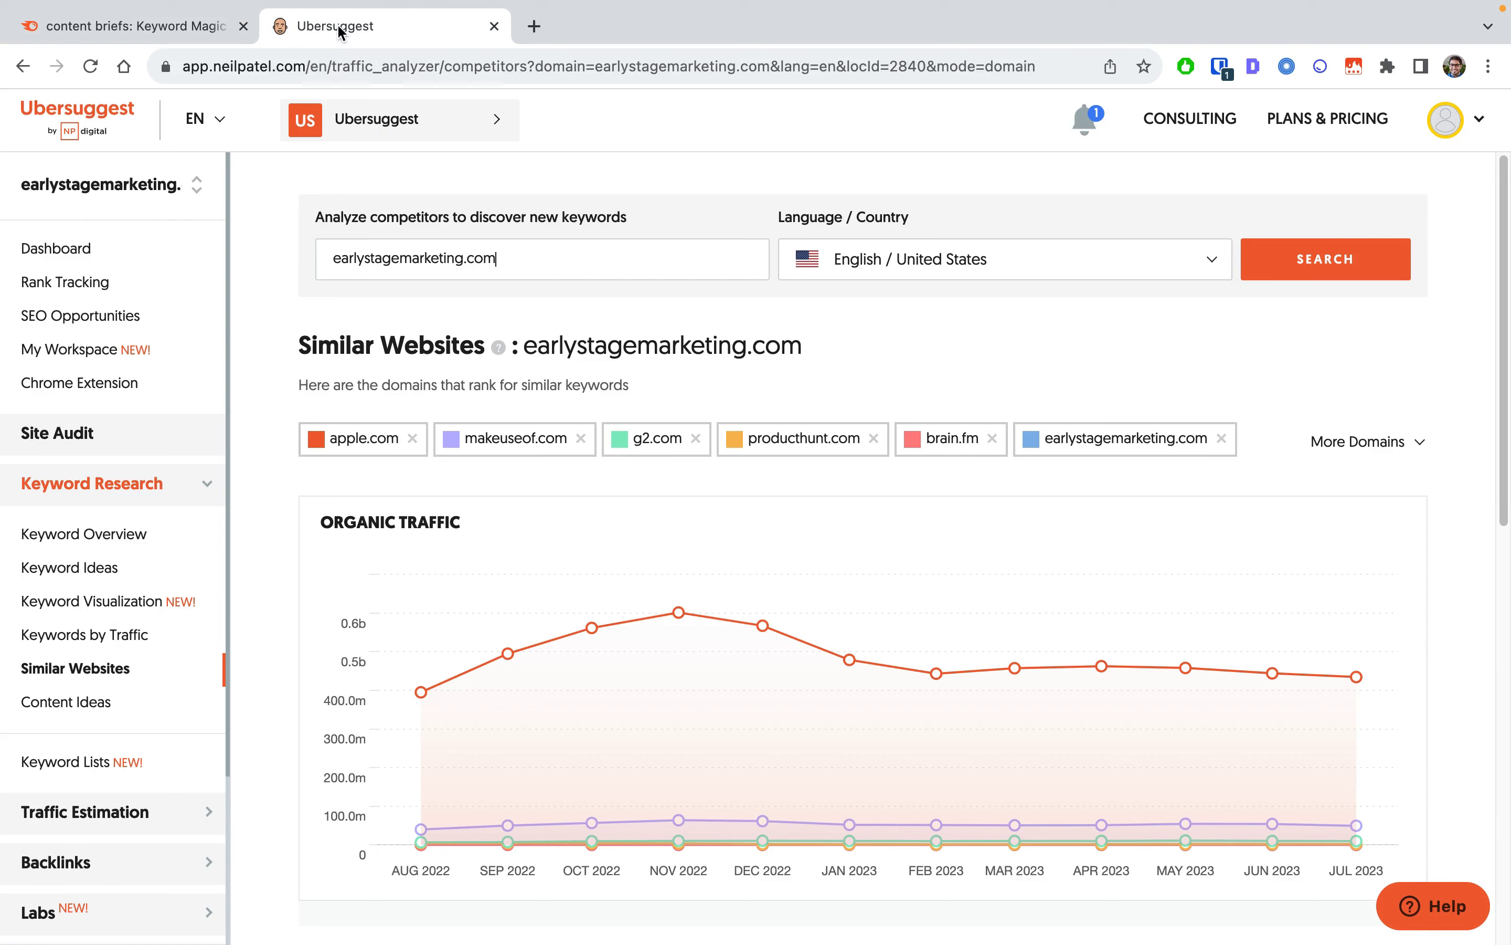
click(120, 24)
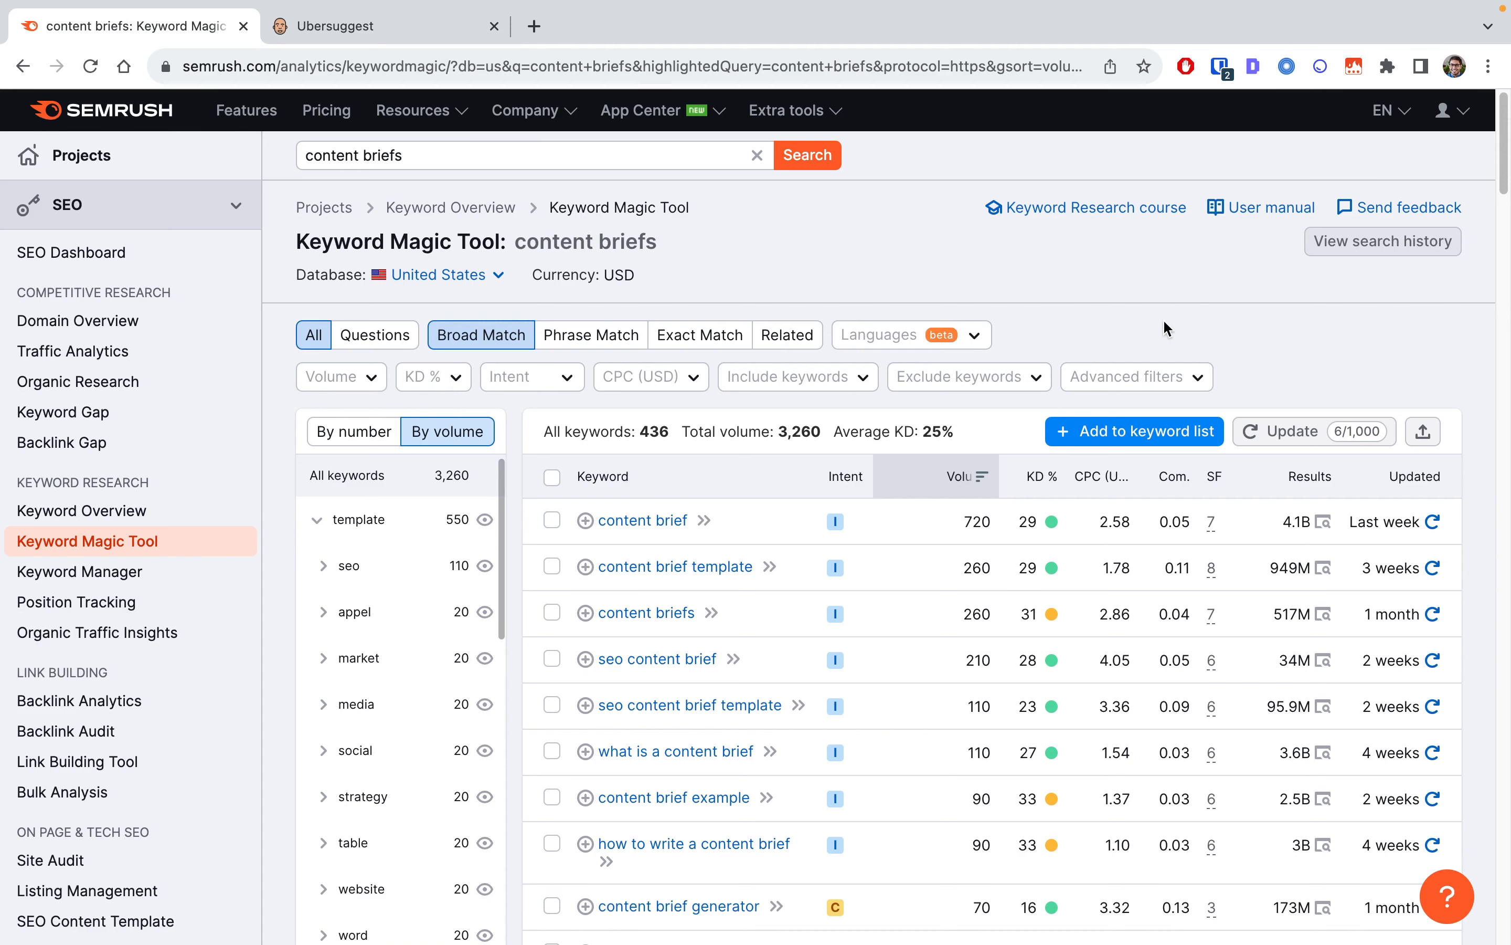
click(339, 28)
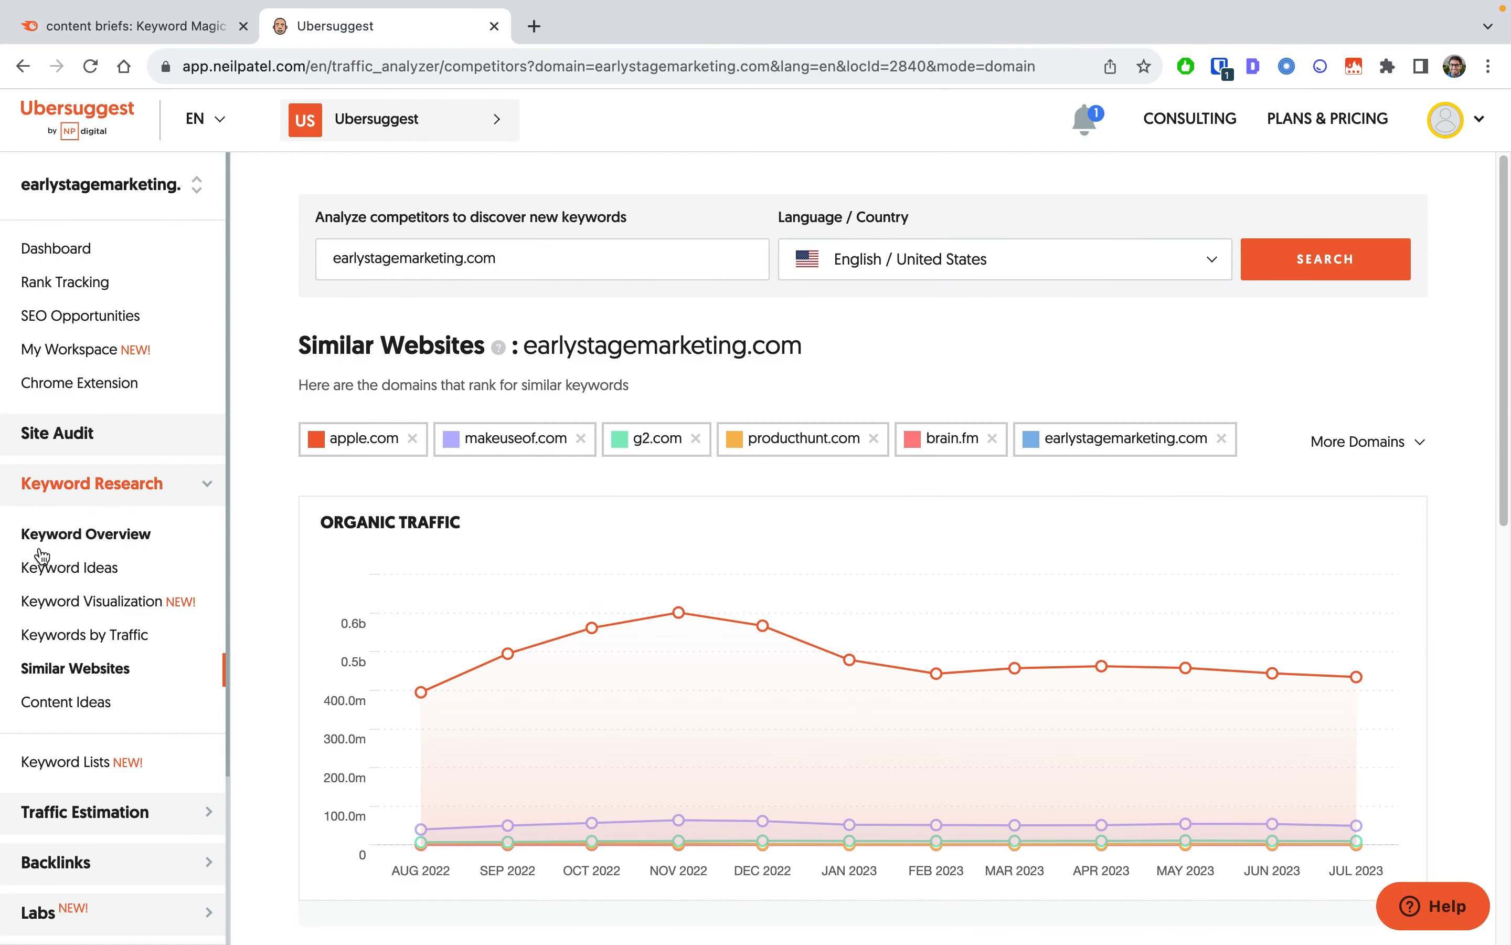
click(60, 549)
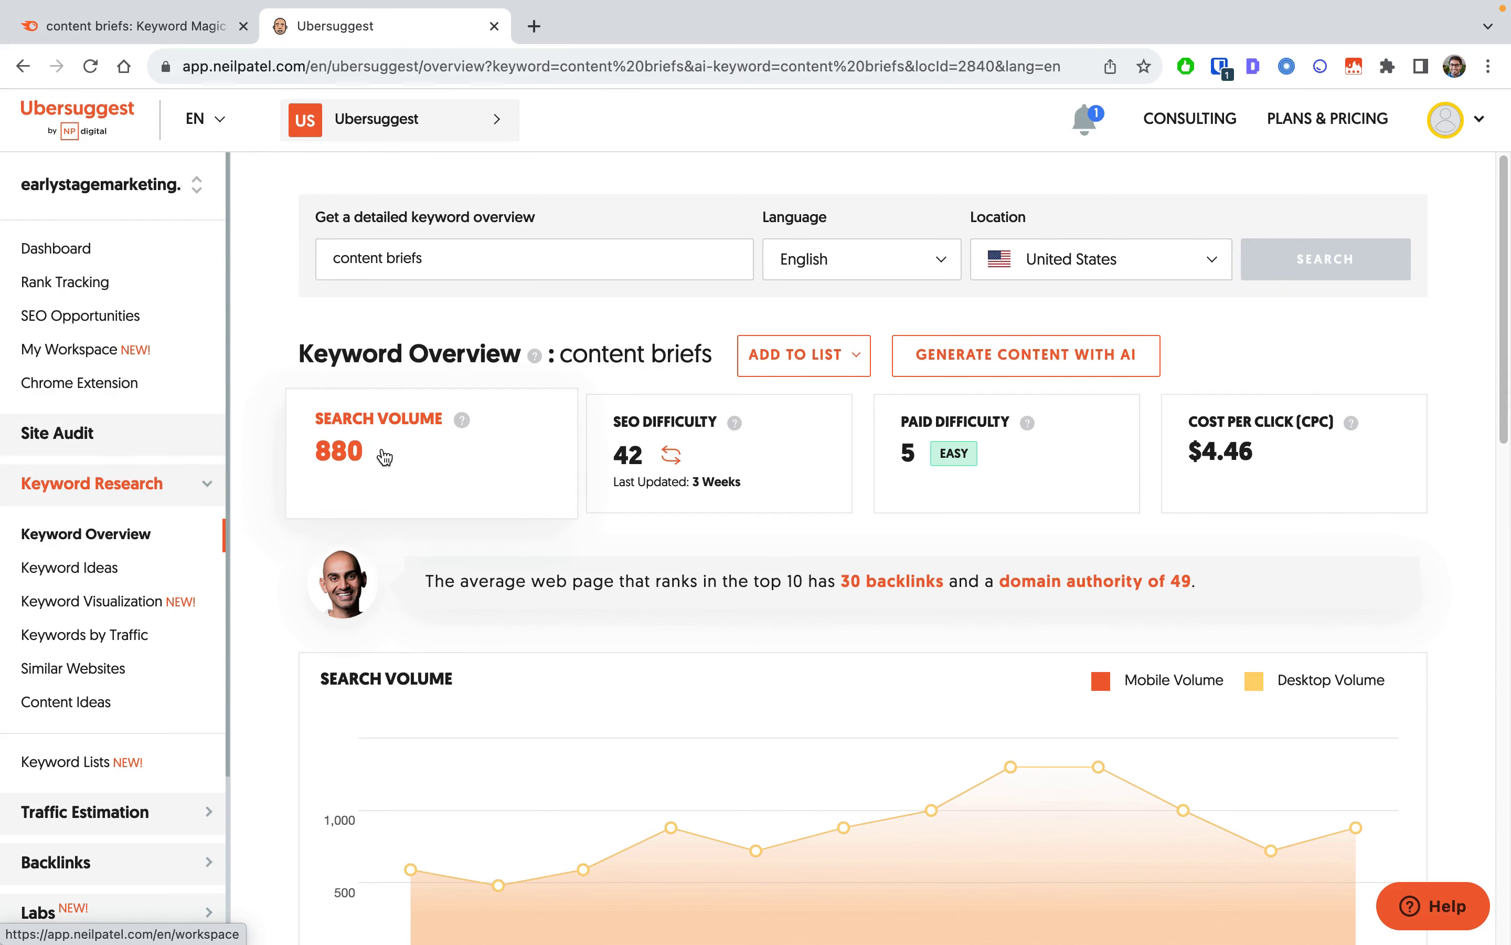
- Check the "content briefs" search volume in Semrush's Keyword Overview against Ubersuggest's figure, returning to Ubersuggest
click(106, 34)
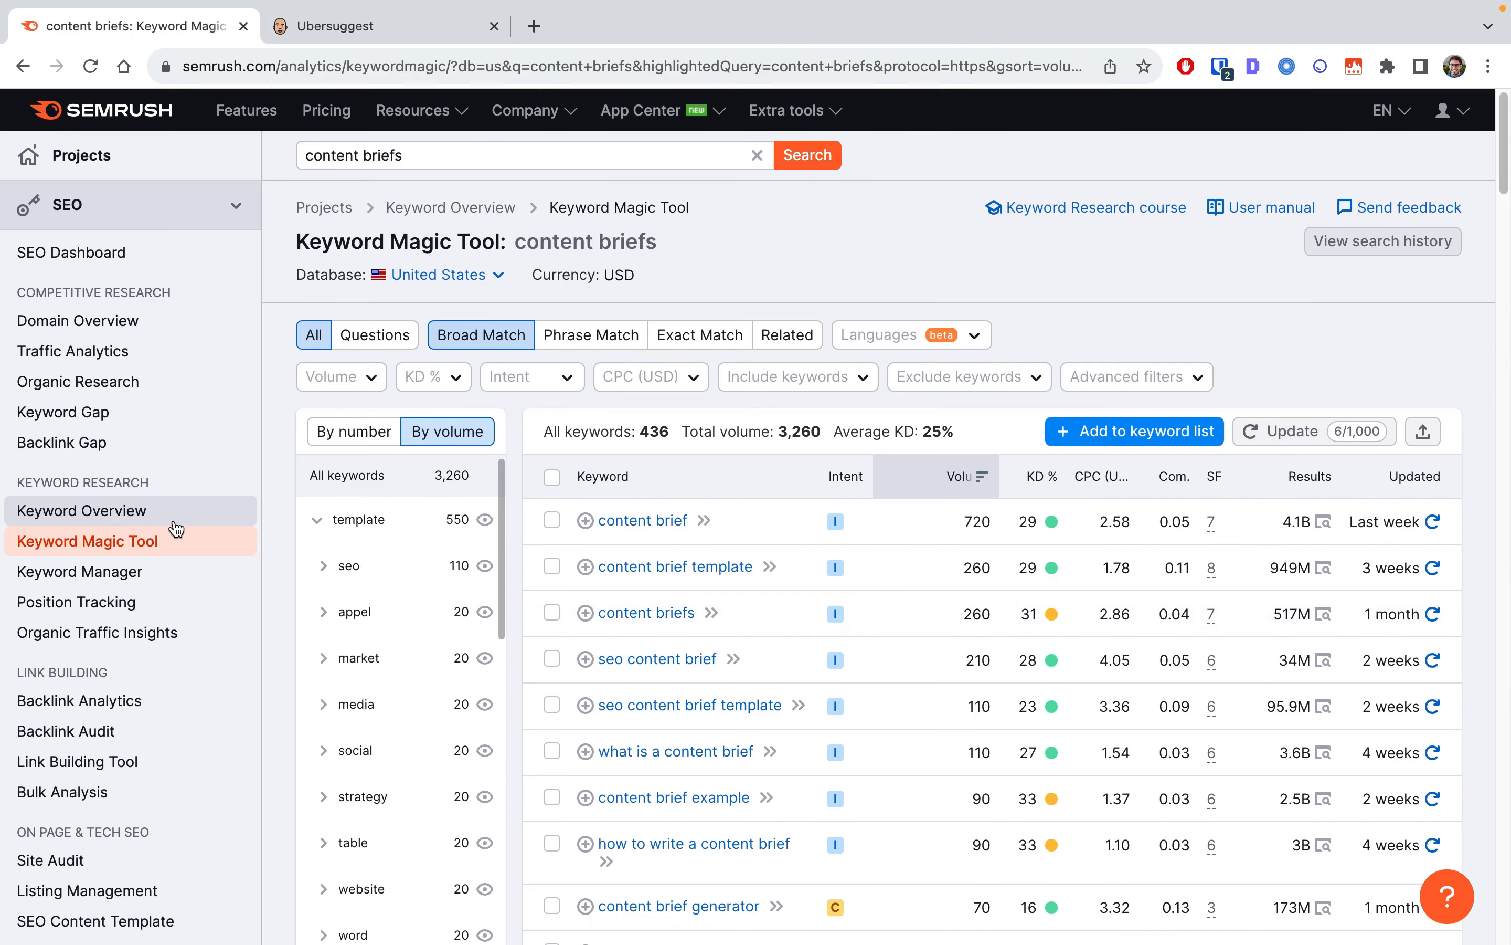
click(112, 509)
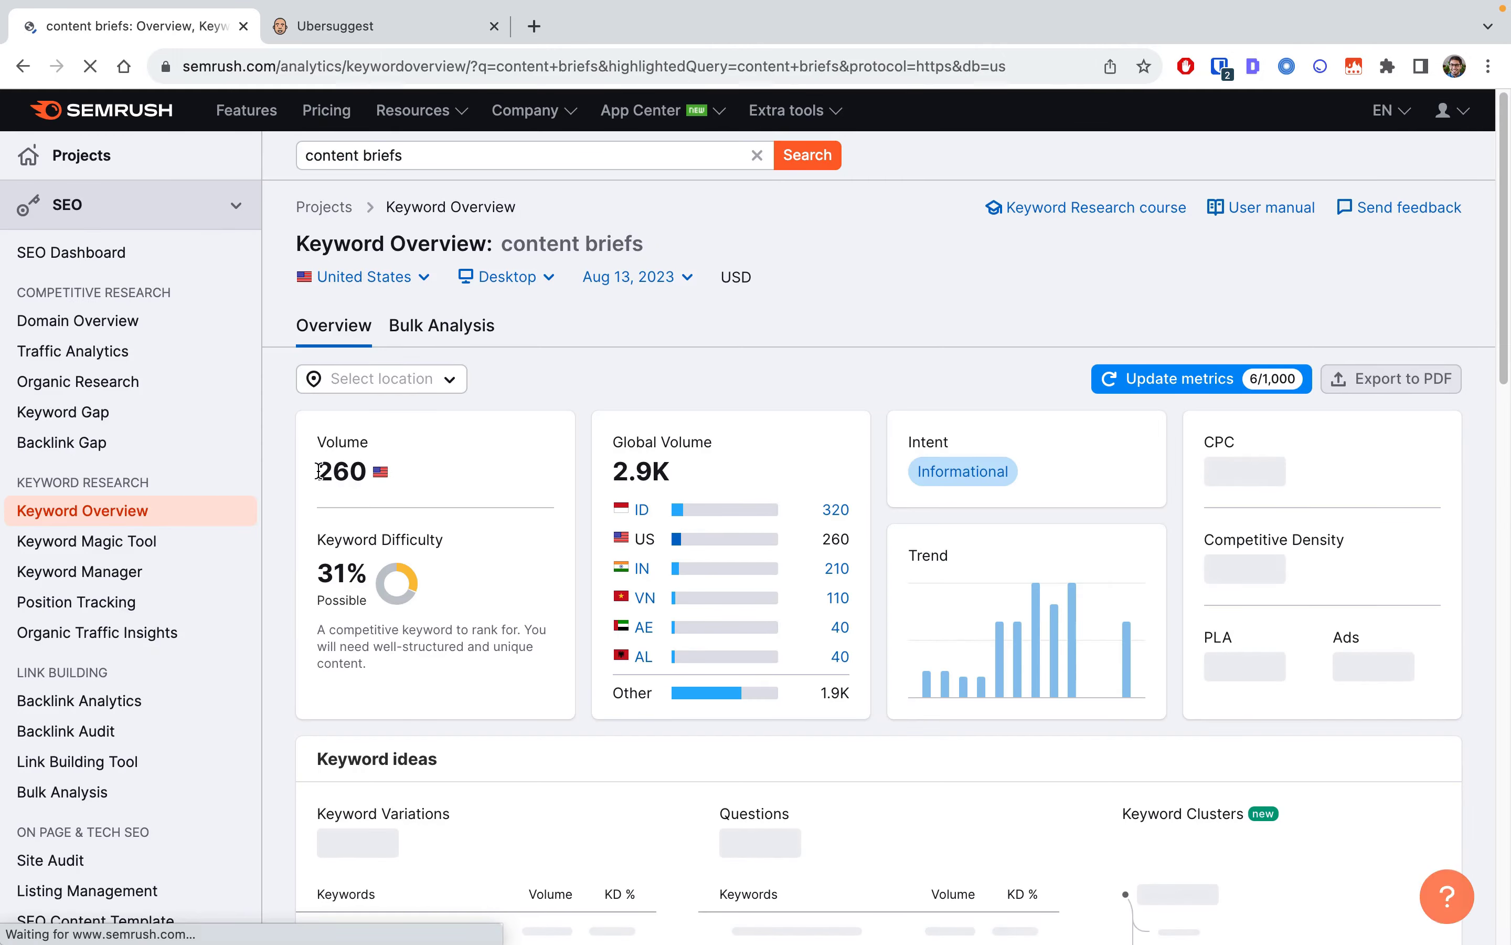
drag(319, 470, 370, 471)
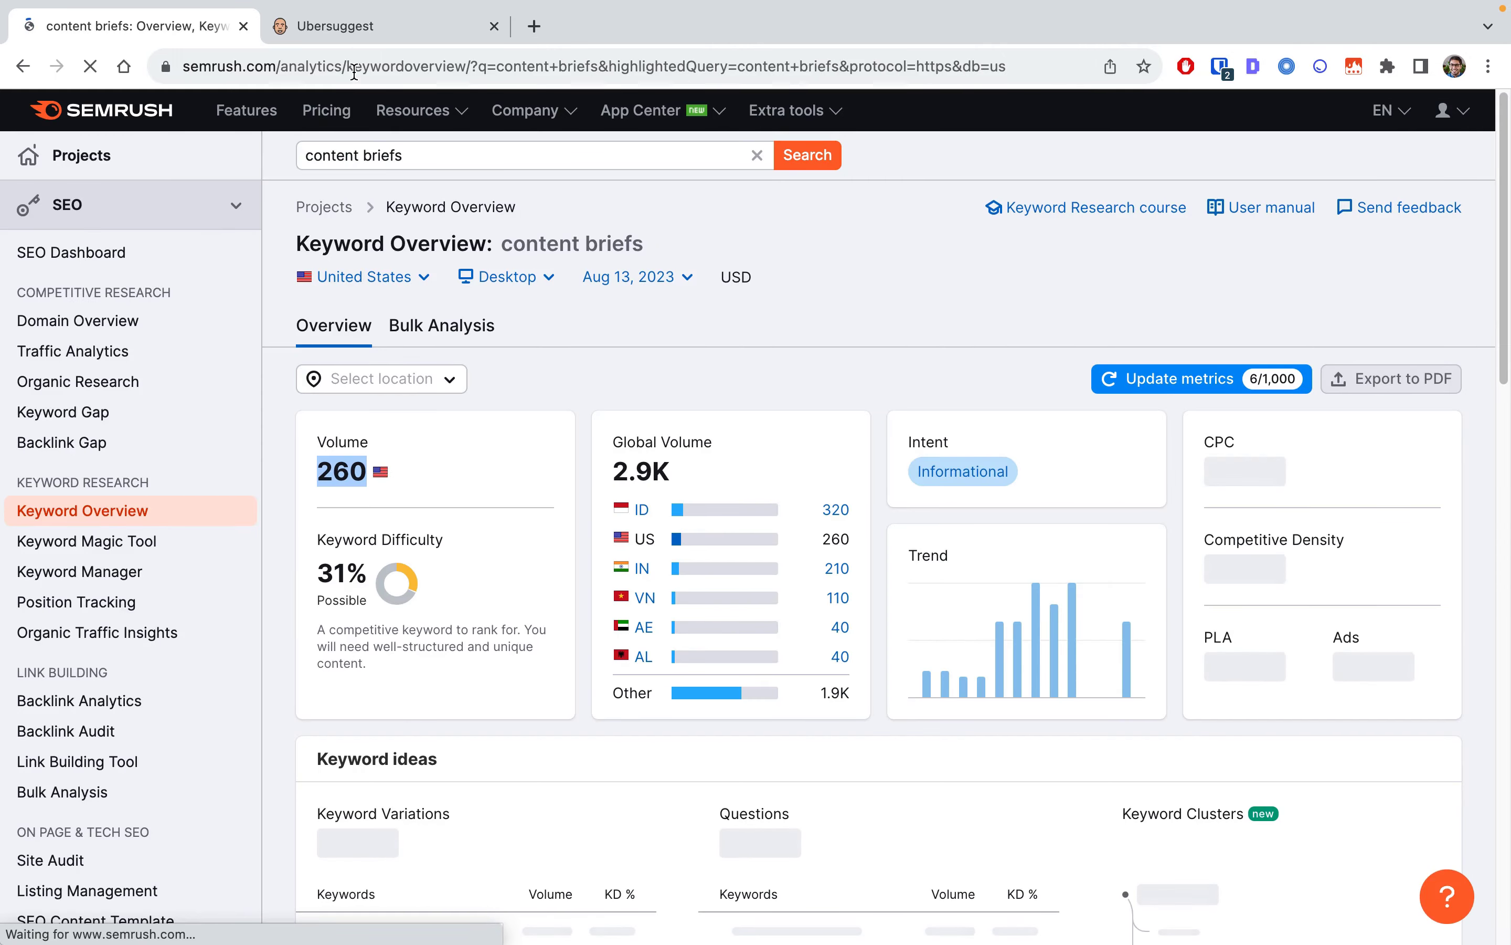
click(361, 27)
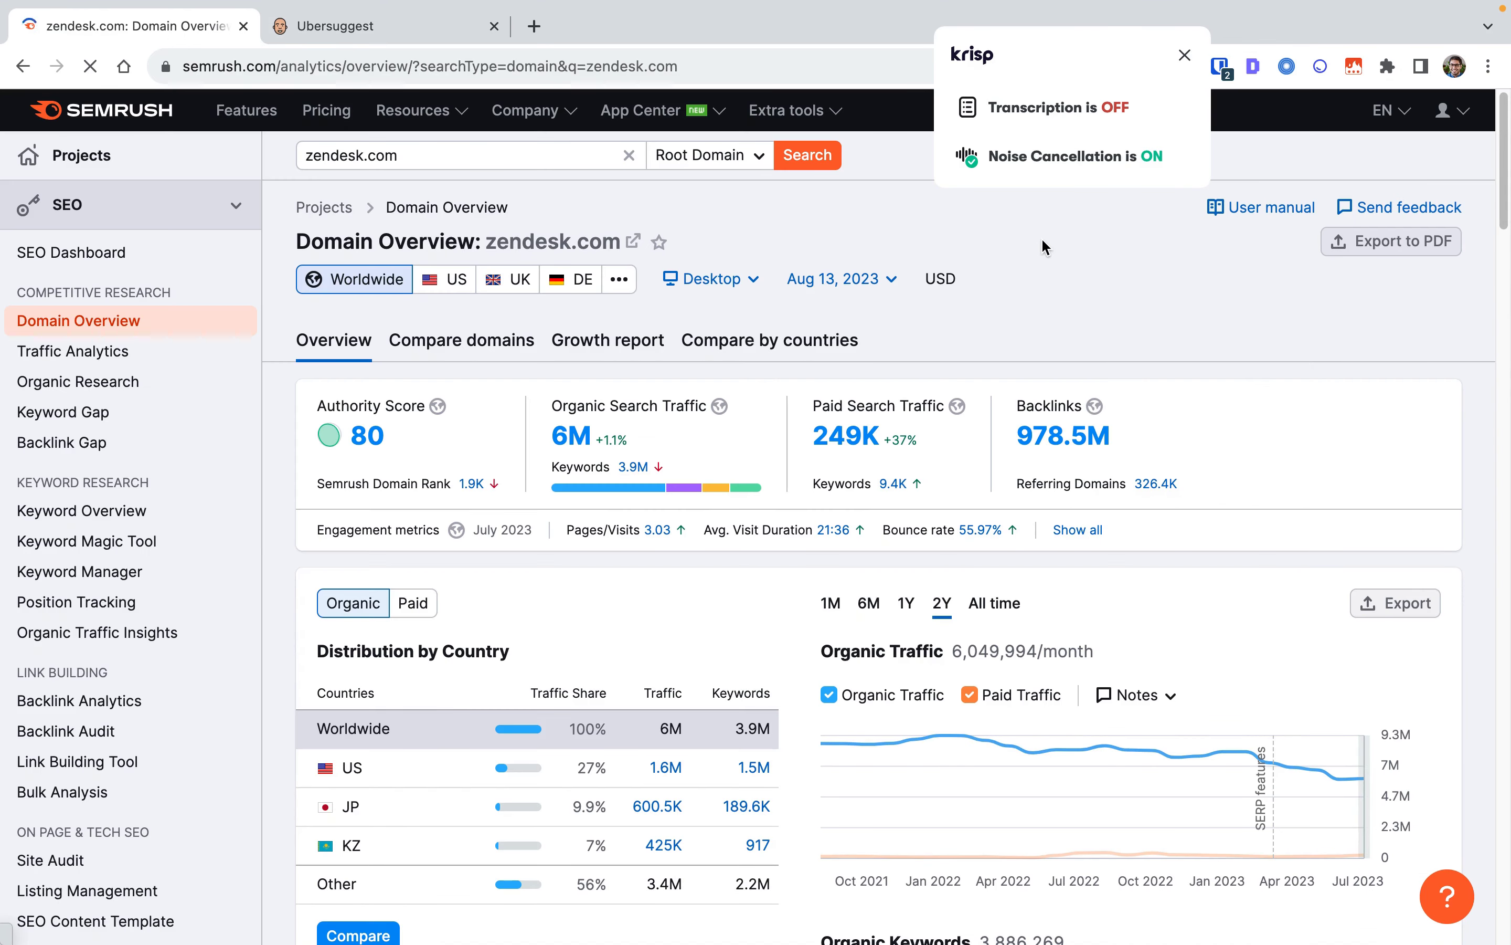
- Dismiss the Krisp notification and examine zendesk.com's organic traffic, keywords, position distribution, search intent and organic competitors in Semrush's Domain Overview
click(1184, 55)
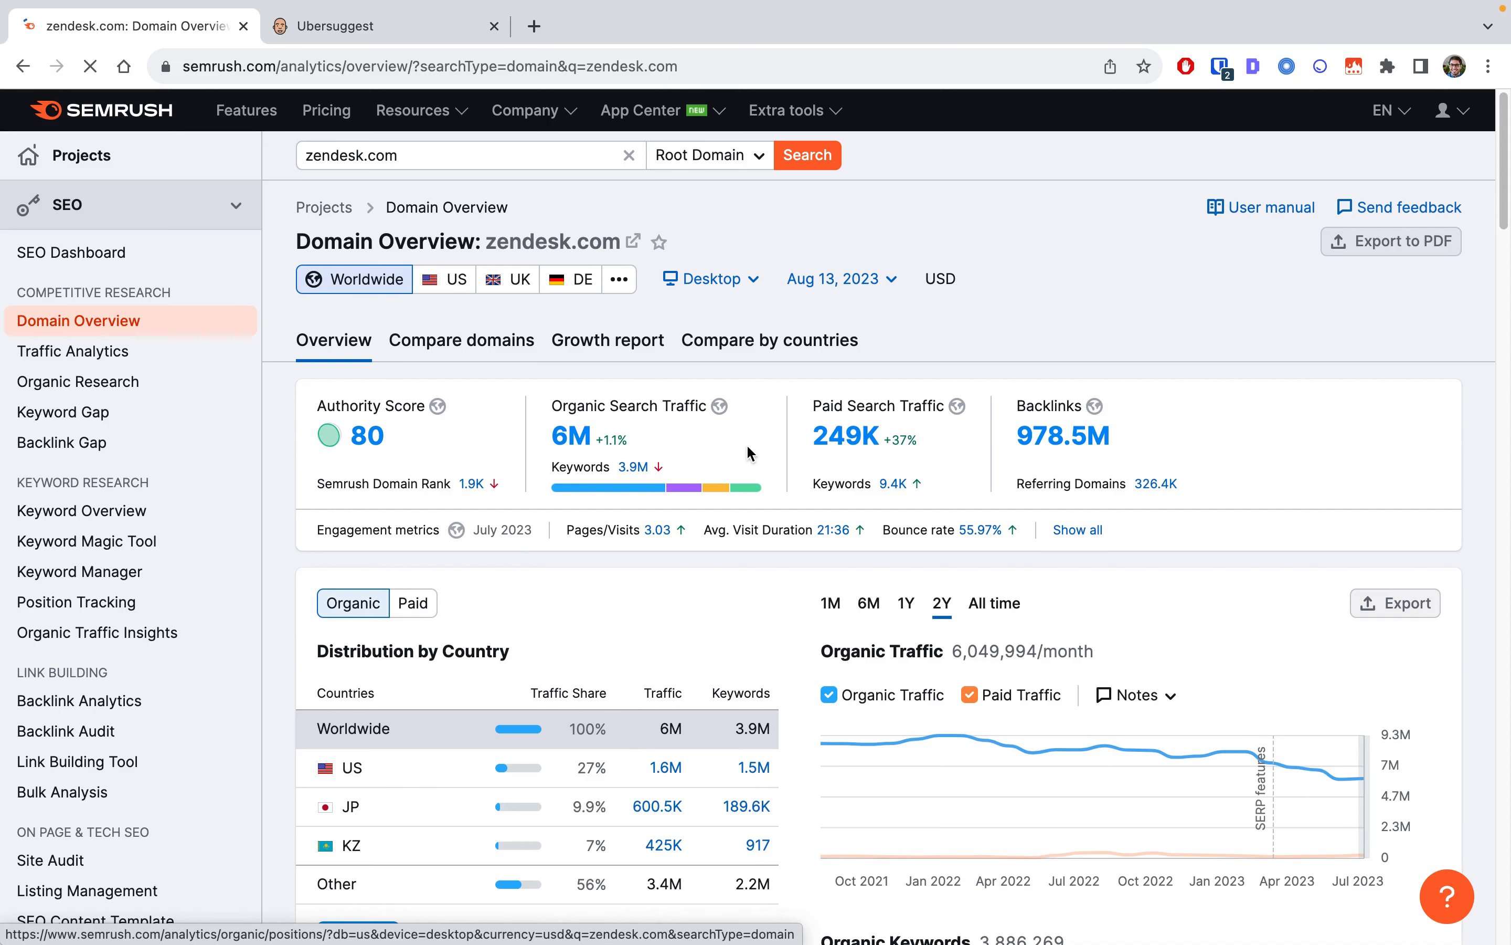
click(873, 458)
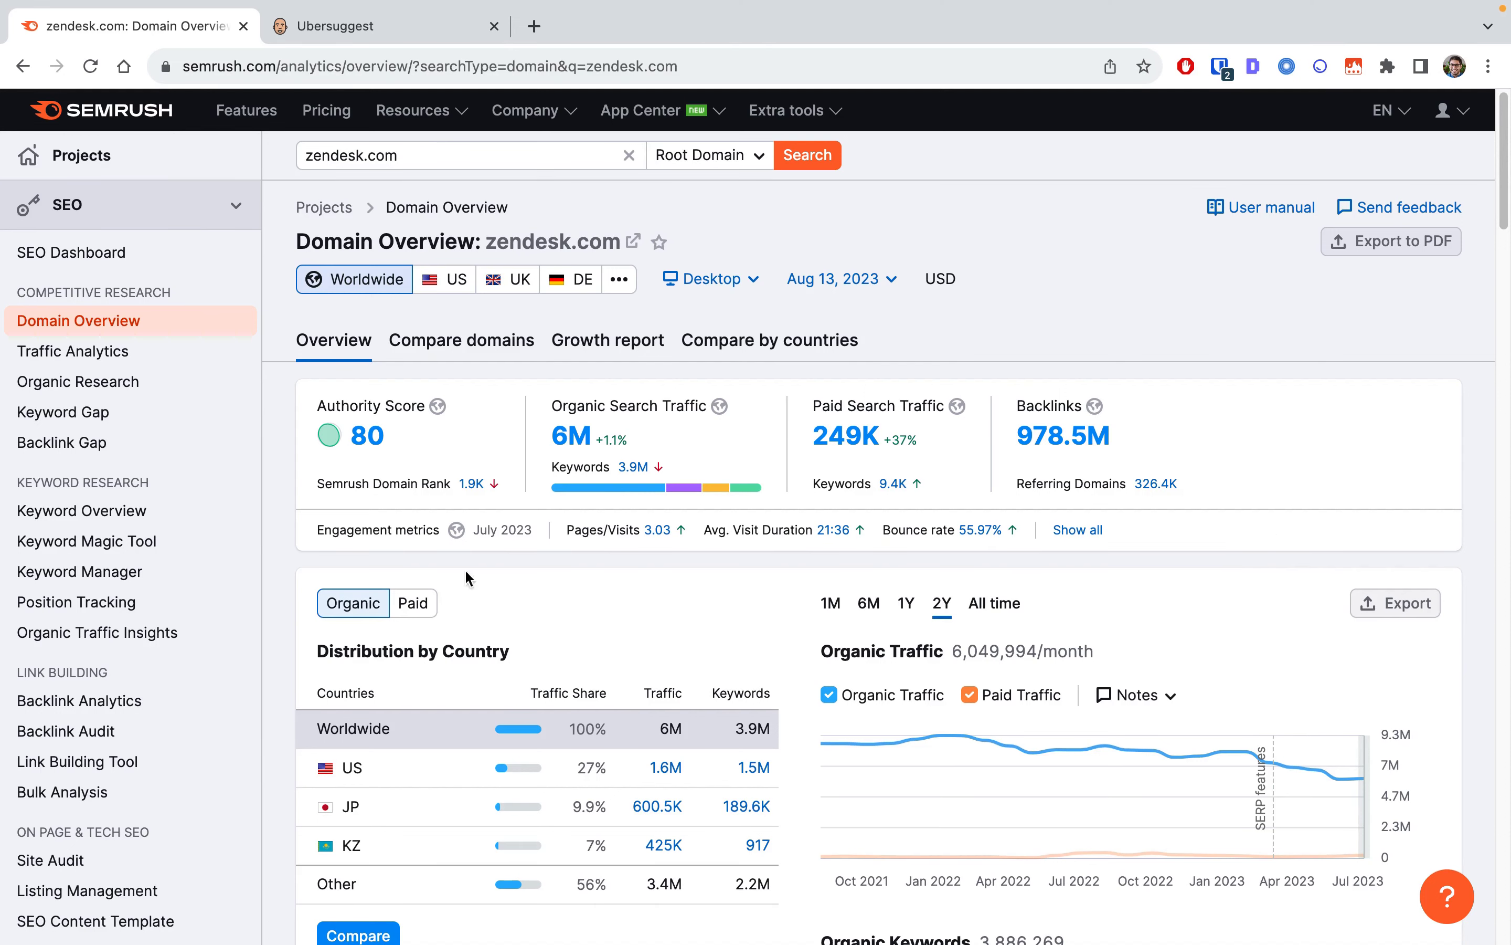
scroll(648, 563, down, 4)
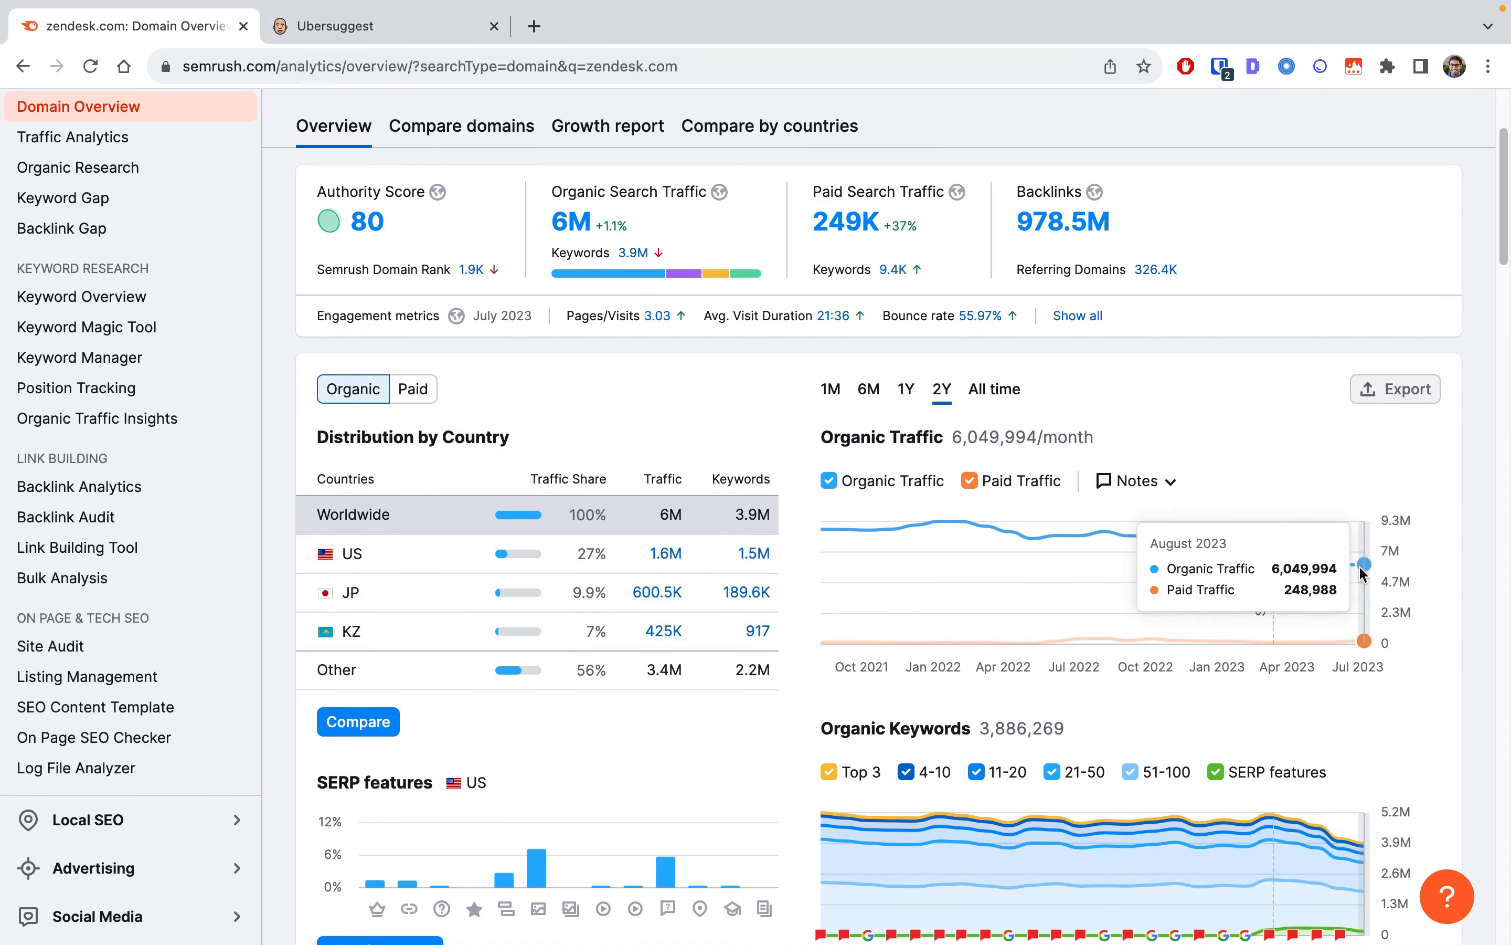
scroll(1272, 540, down, 7)
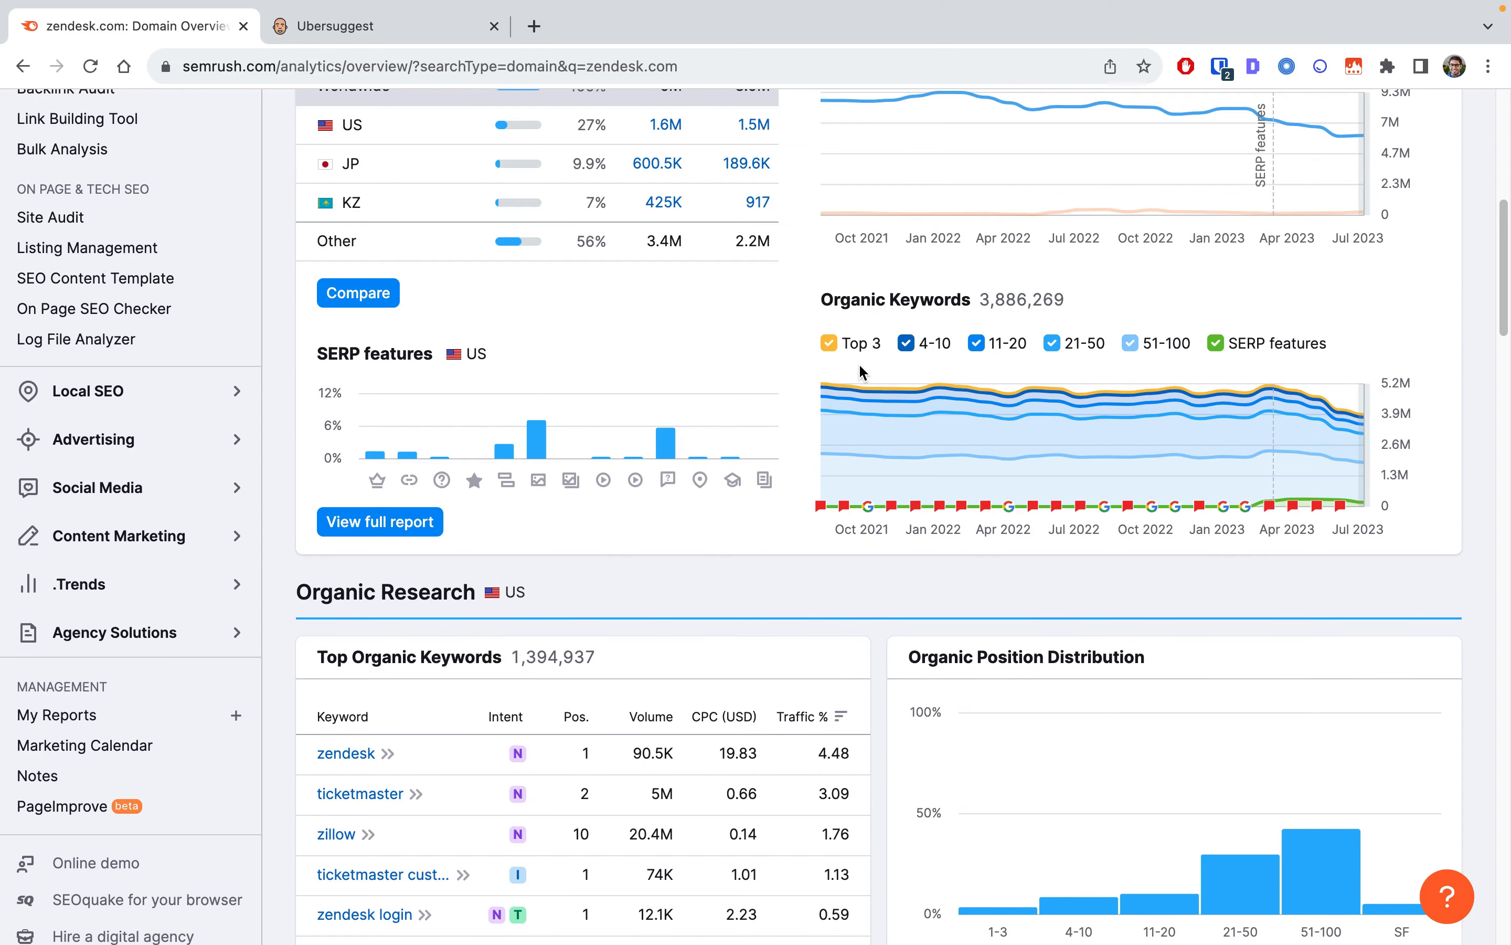
scroll(581, 575, down, 5)
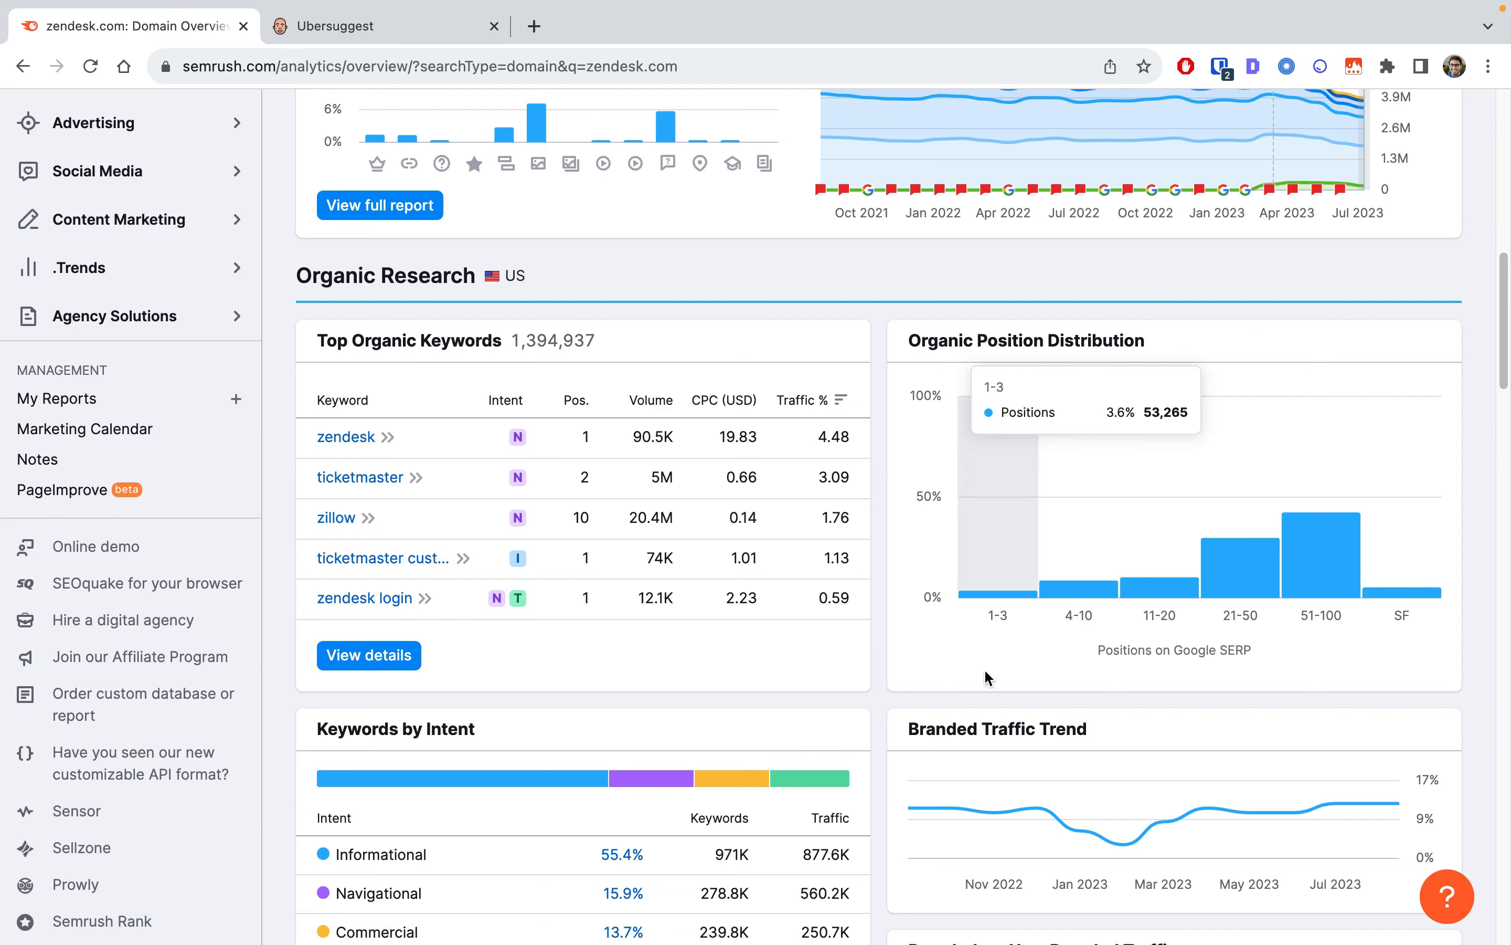
scroll(1502, 624, up, 4)
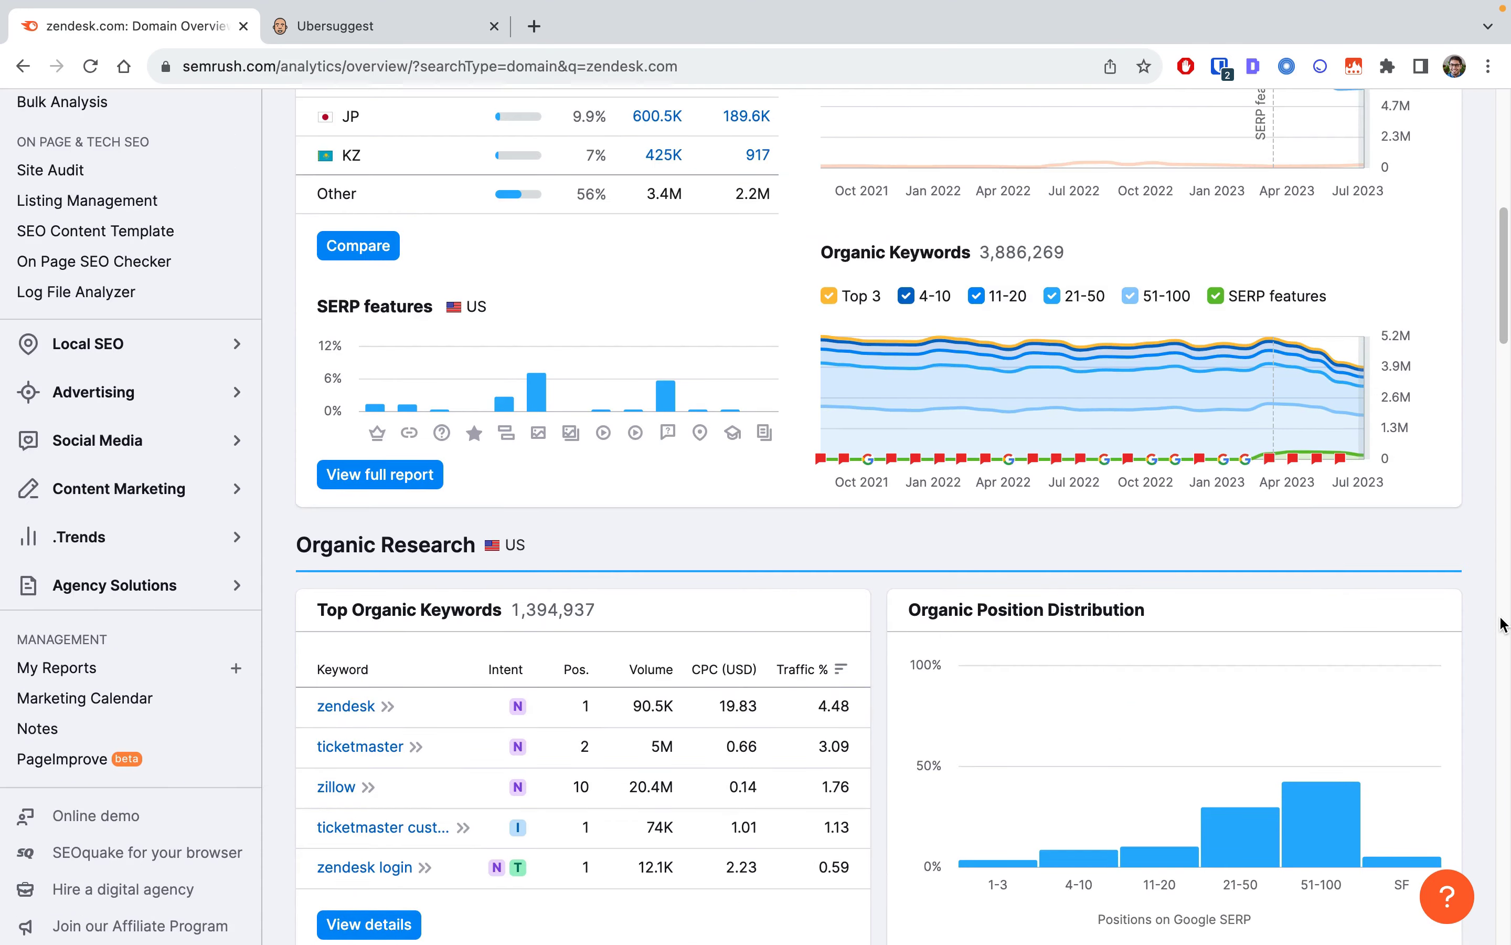
scroll(1502, 625, down, 4)
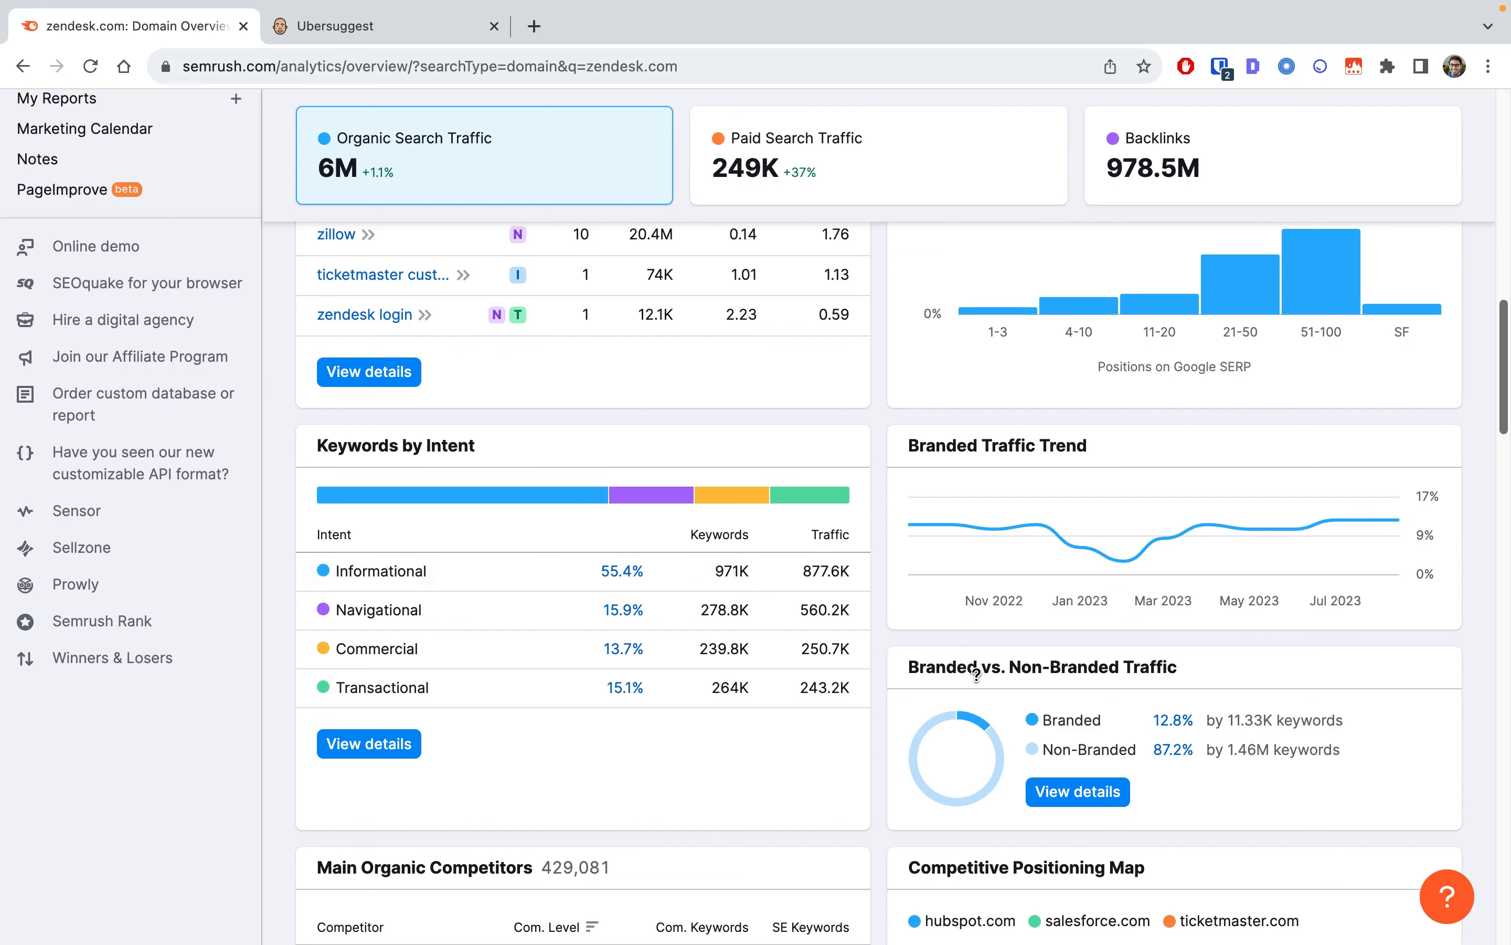
mouse_move(1129, 650)
scroll(1437, 750, down, 5)
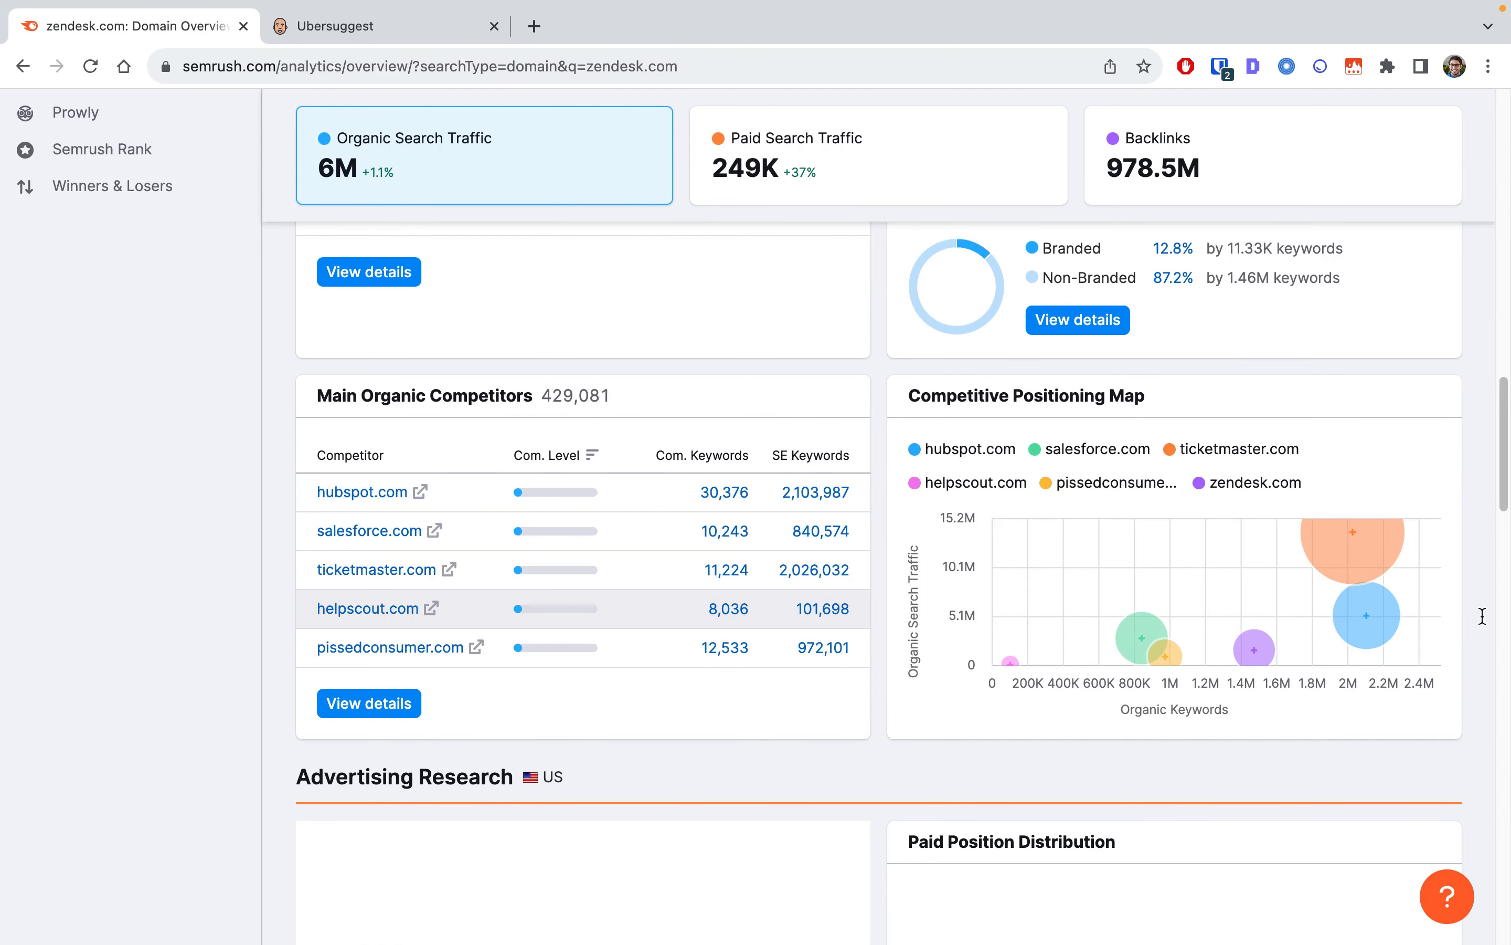
- Examine zendesk.com's advertising research and backlink sections, including paid keywords, paid competitors, sample ads, anchors and referring domains
scroll(1049, 762, down, 8)
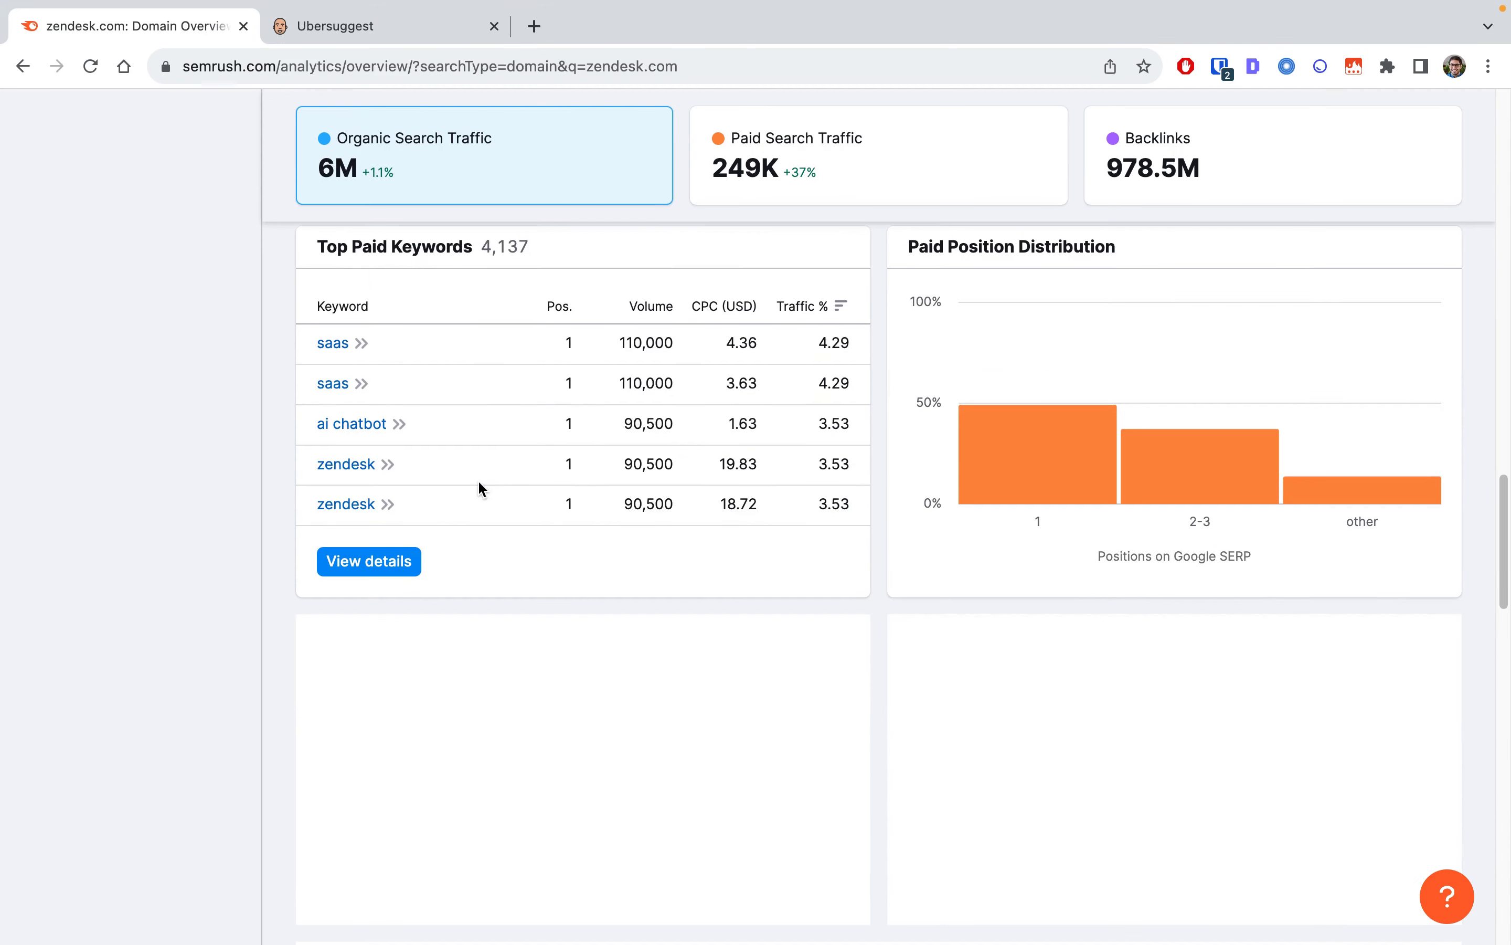
scroll(677, 750, down, 4)
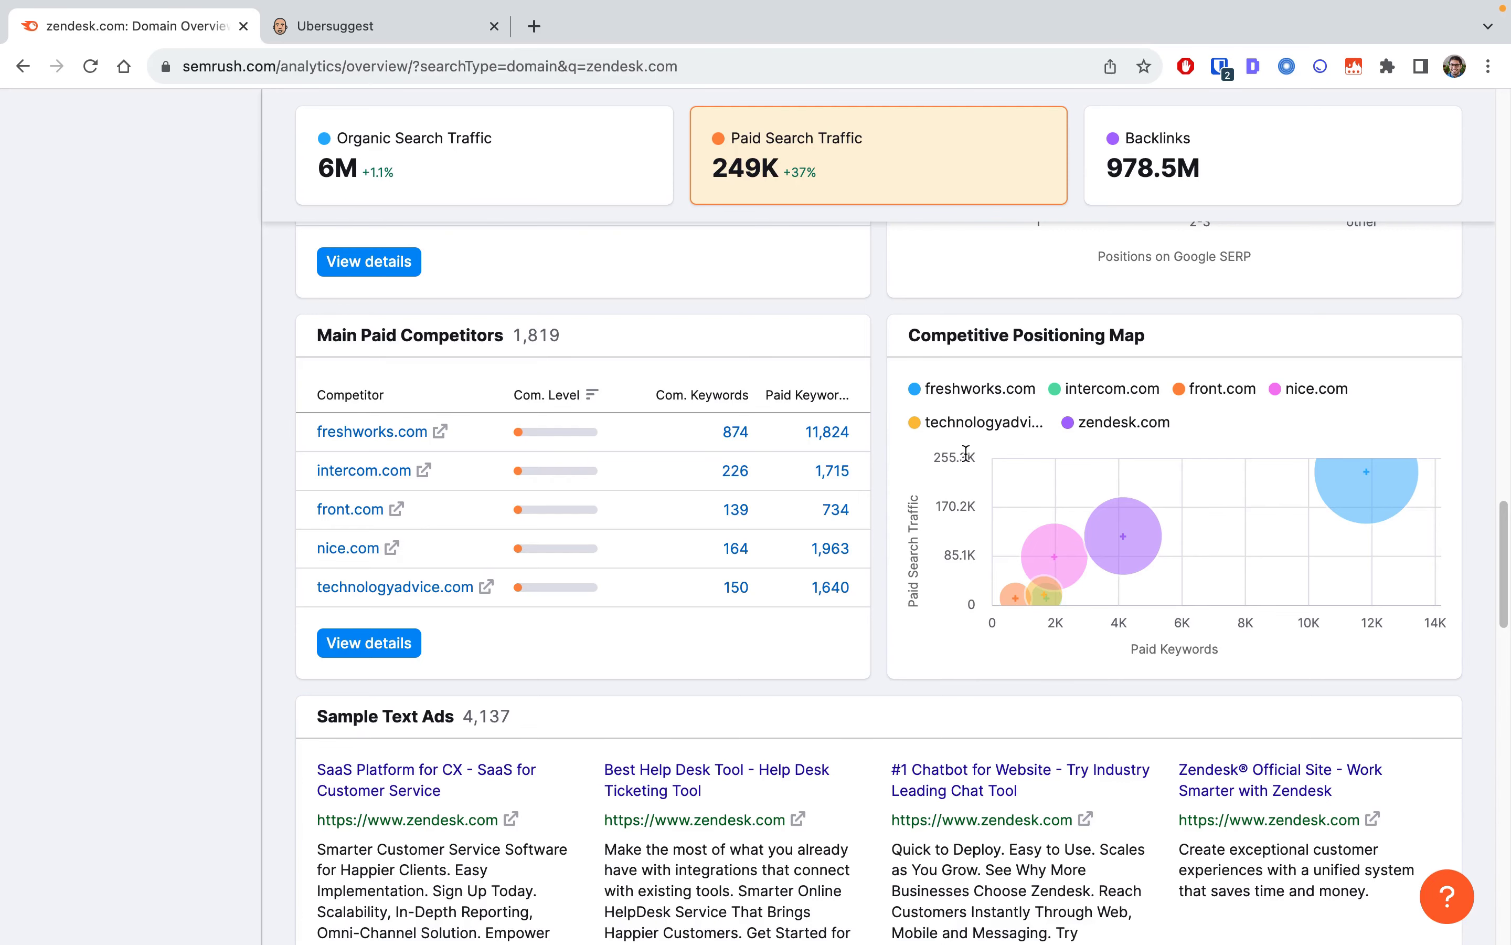
scroll(780, 712, down, 5)
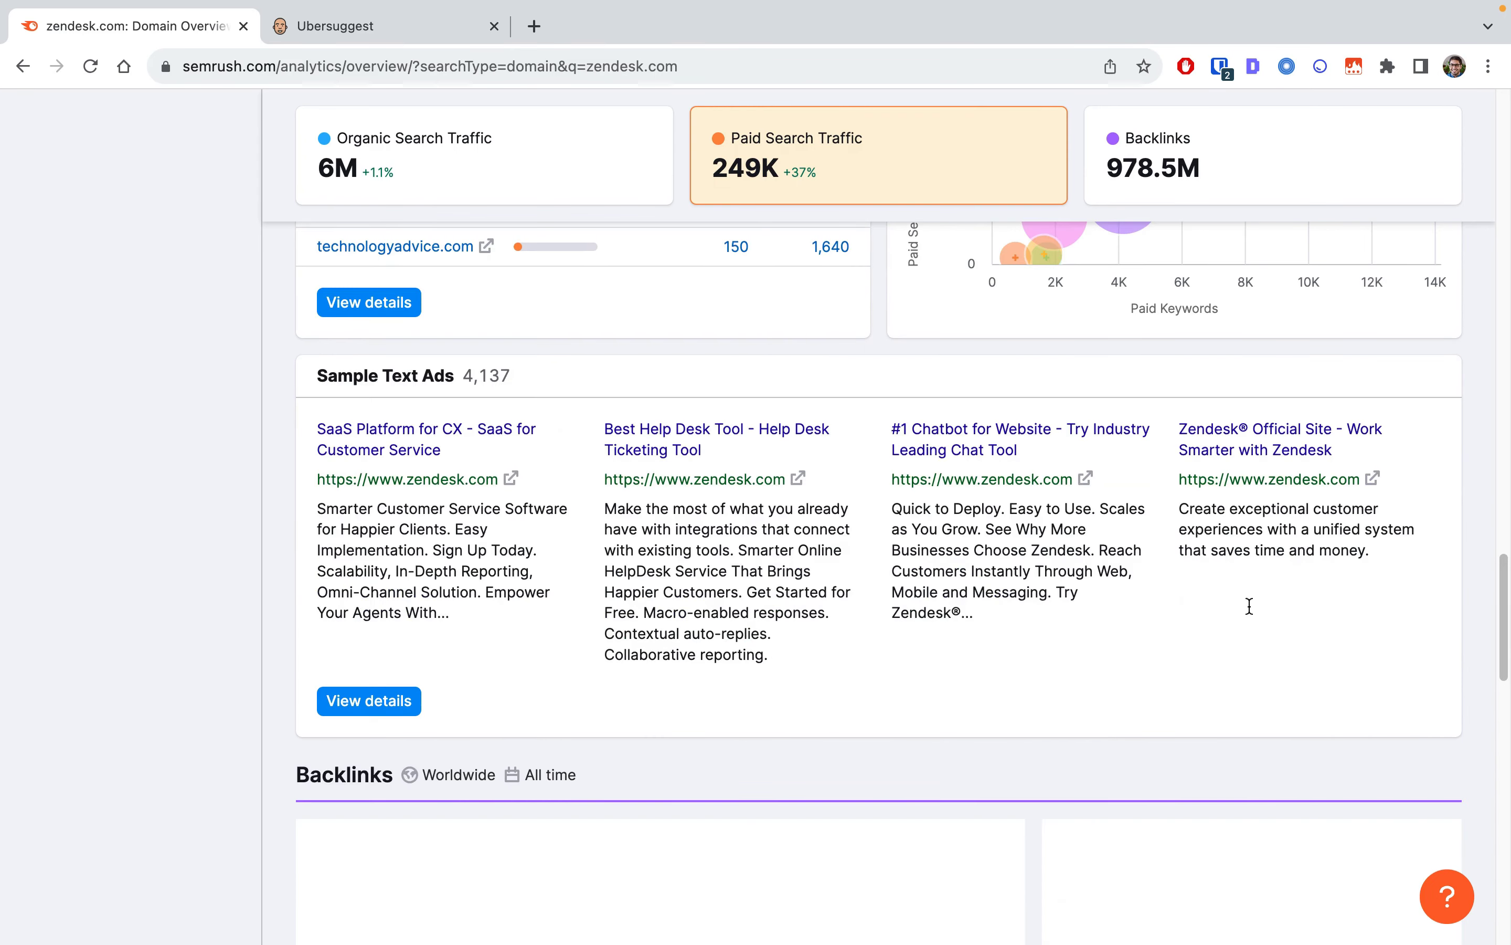
scroll(1165, 756, down, 7)
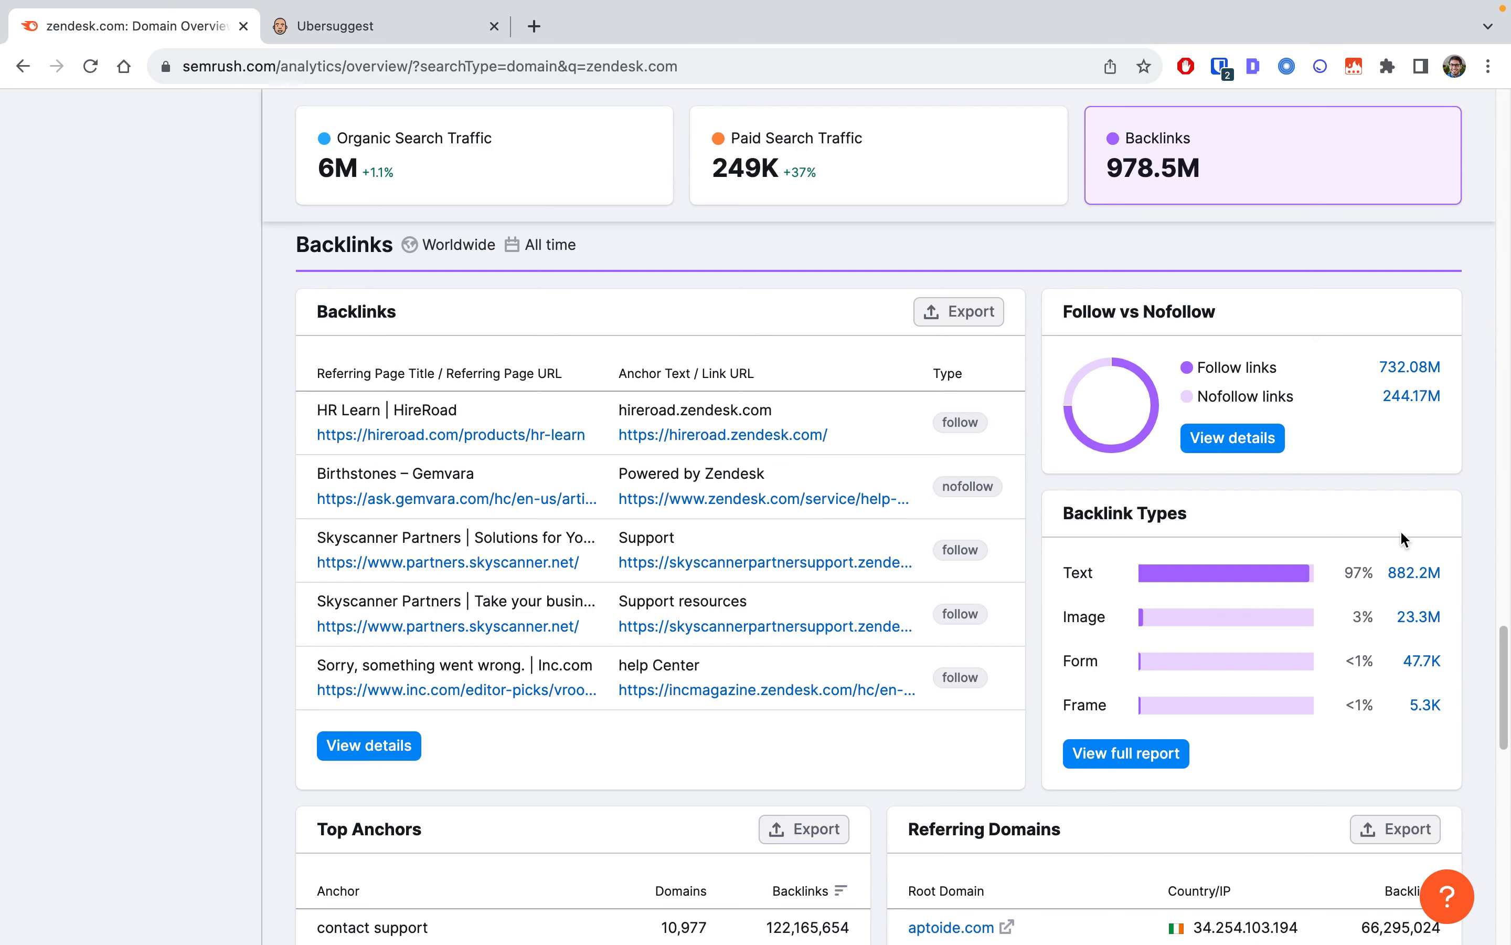
scroll(1387, 538, down, 8)
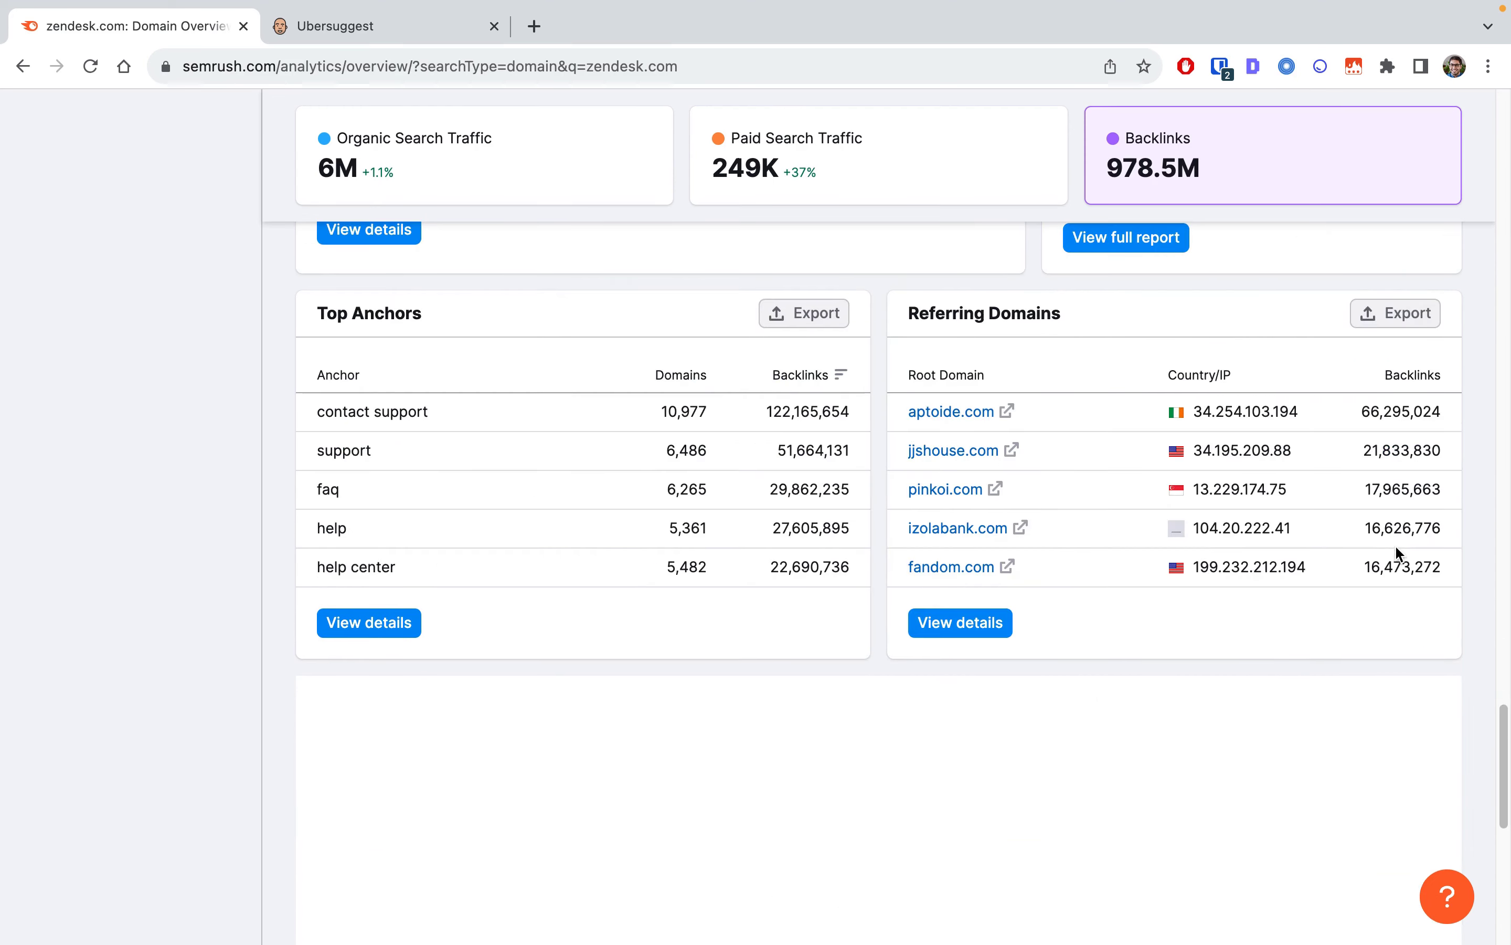
scroll(1405, 617, down, 2)
scroll(1404, 619, down, 5)
scroll(1403, 621, up, 20)
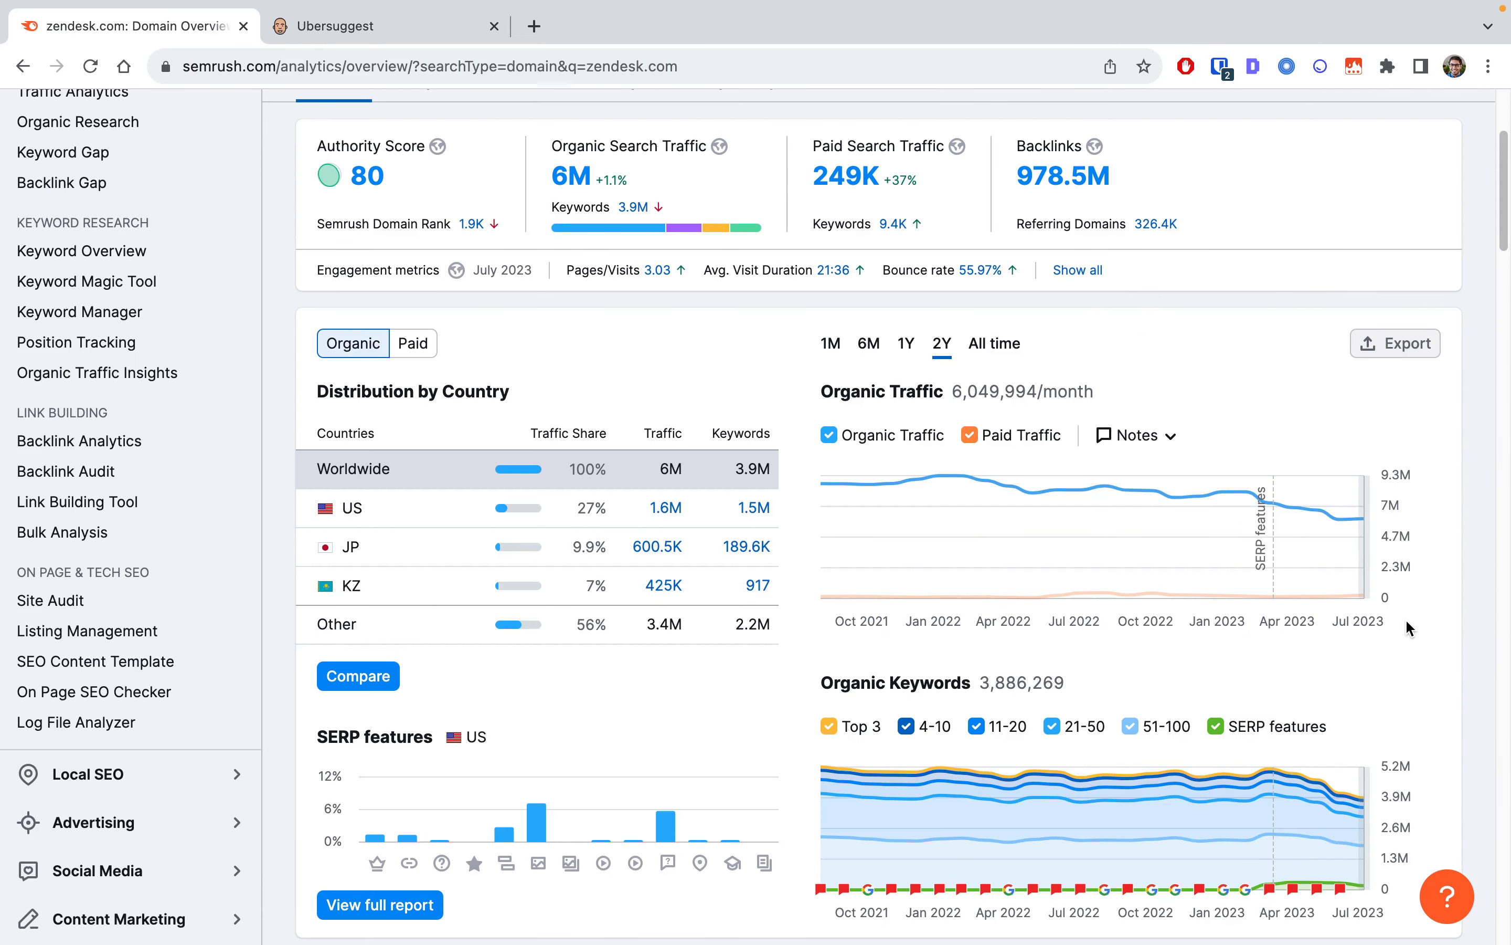
scroll(1458, 472, up, 3)
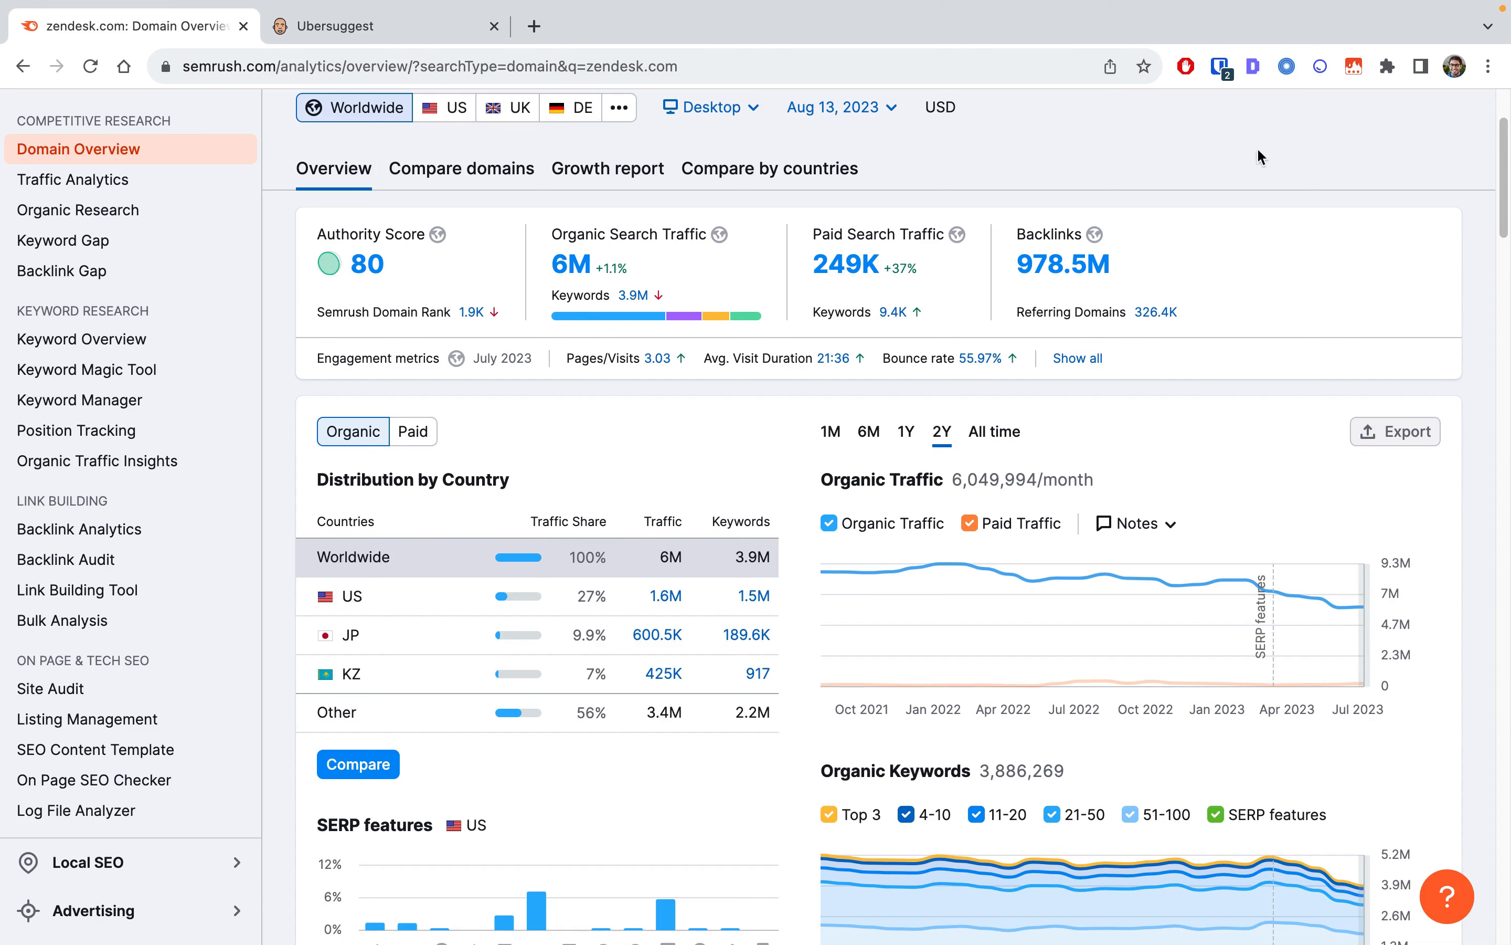
- Run a domain comparison of zendesk.com against the competitor helpscout.com
click(448, 178)
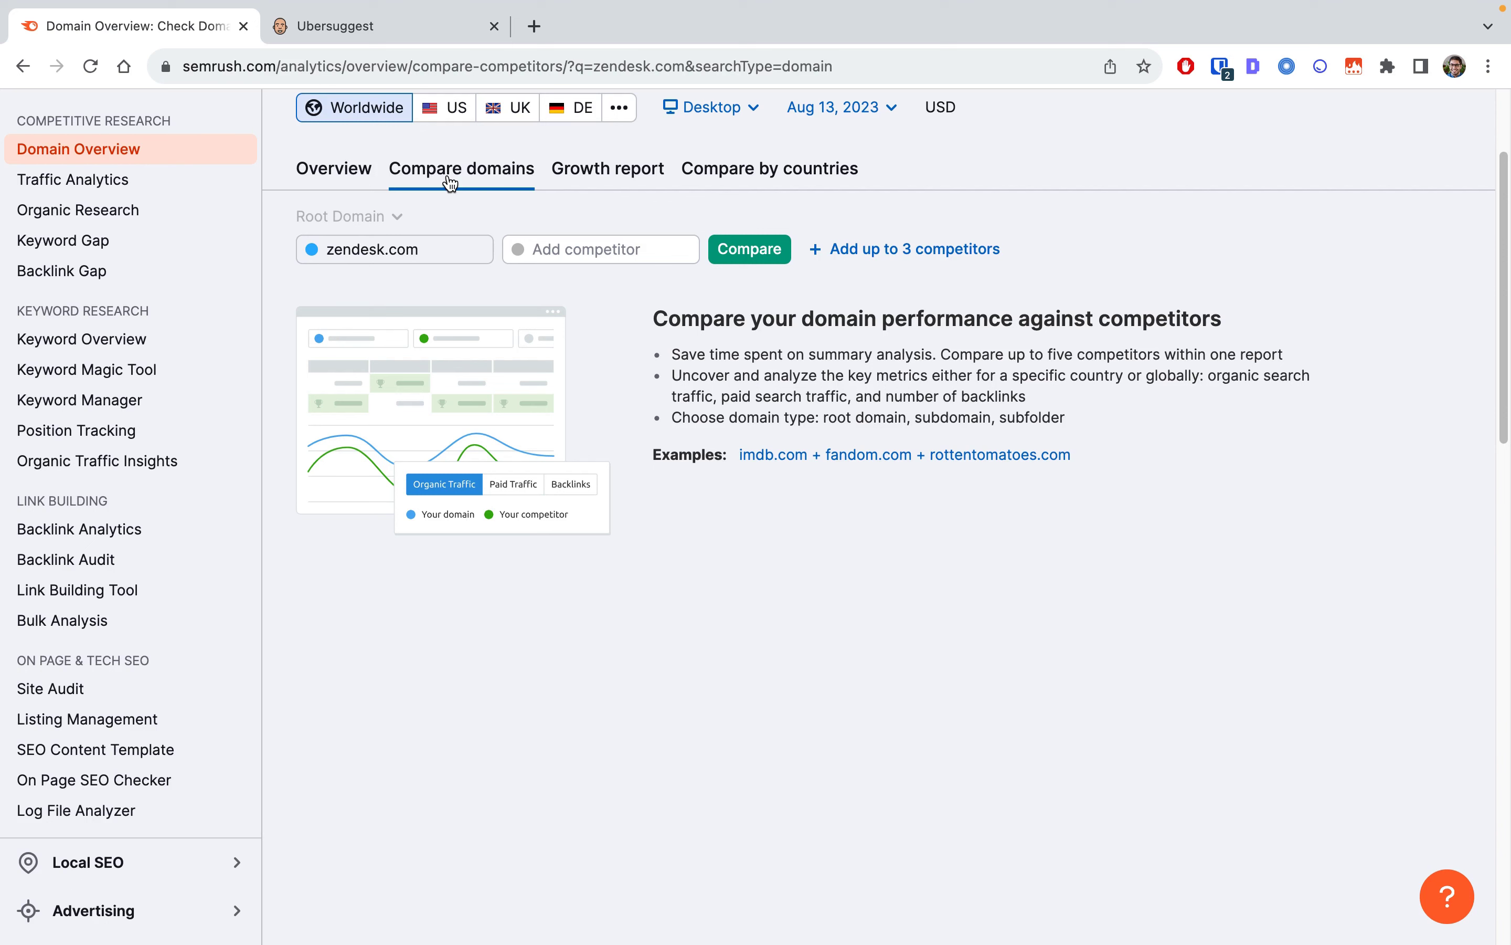
click(599, 252)
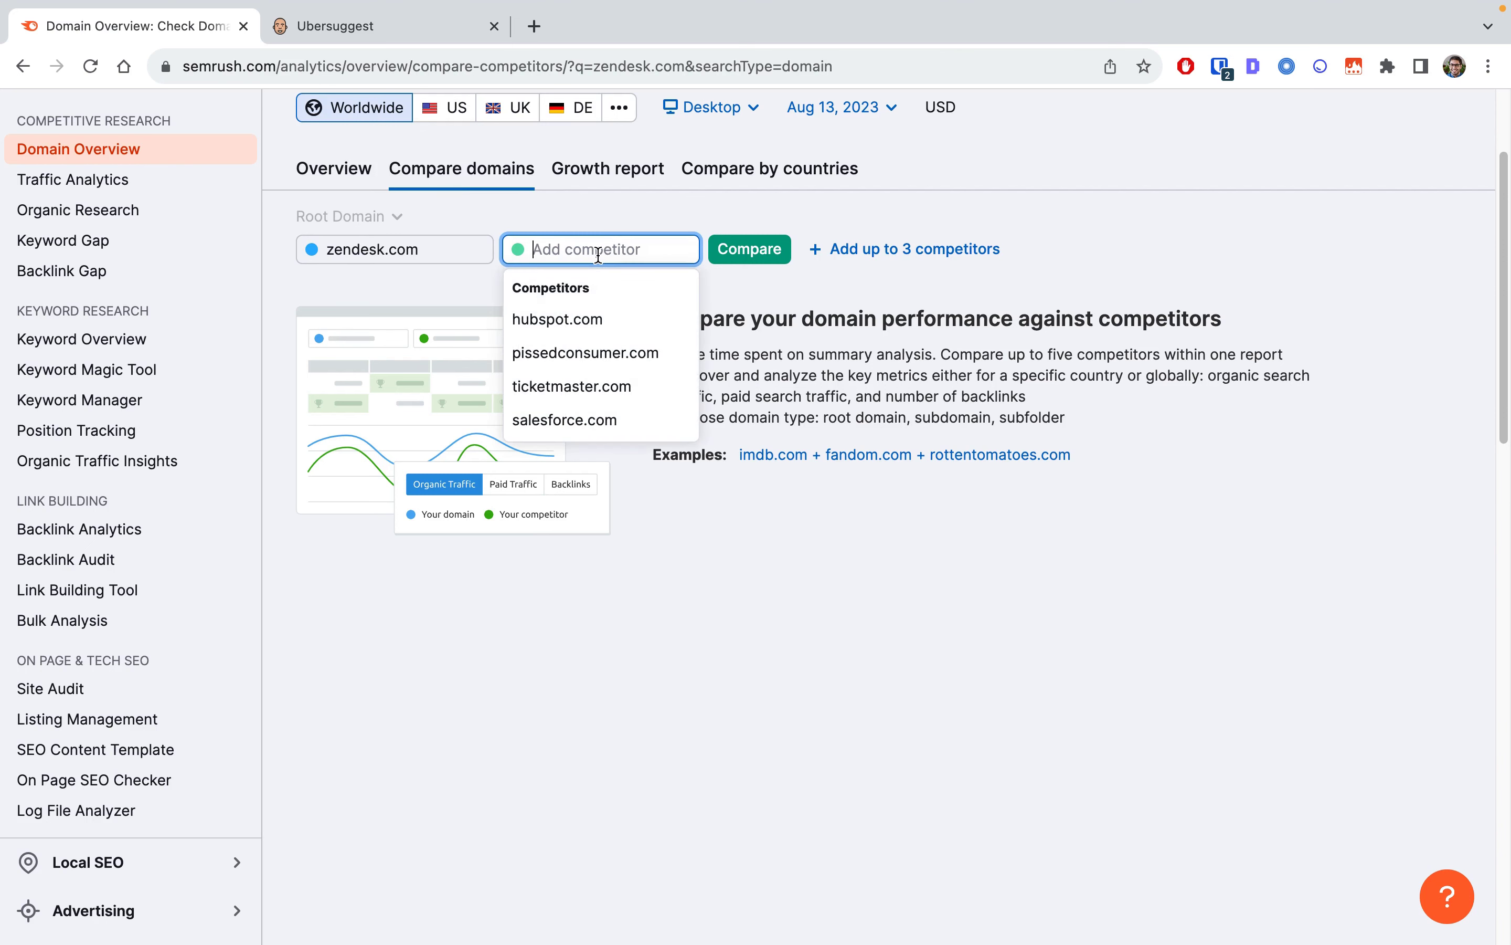
text(helpscout.com)
click(746, 256)
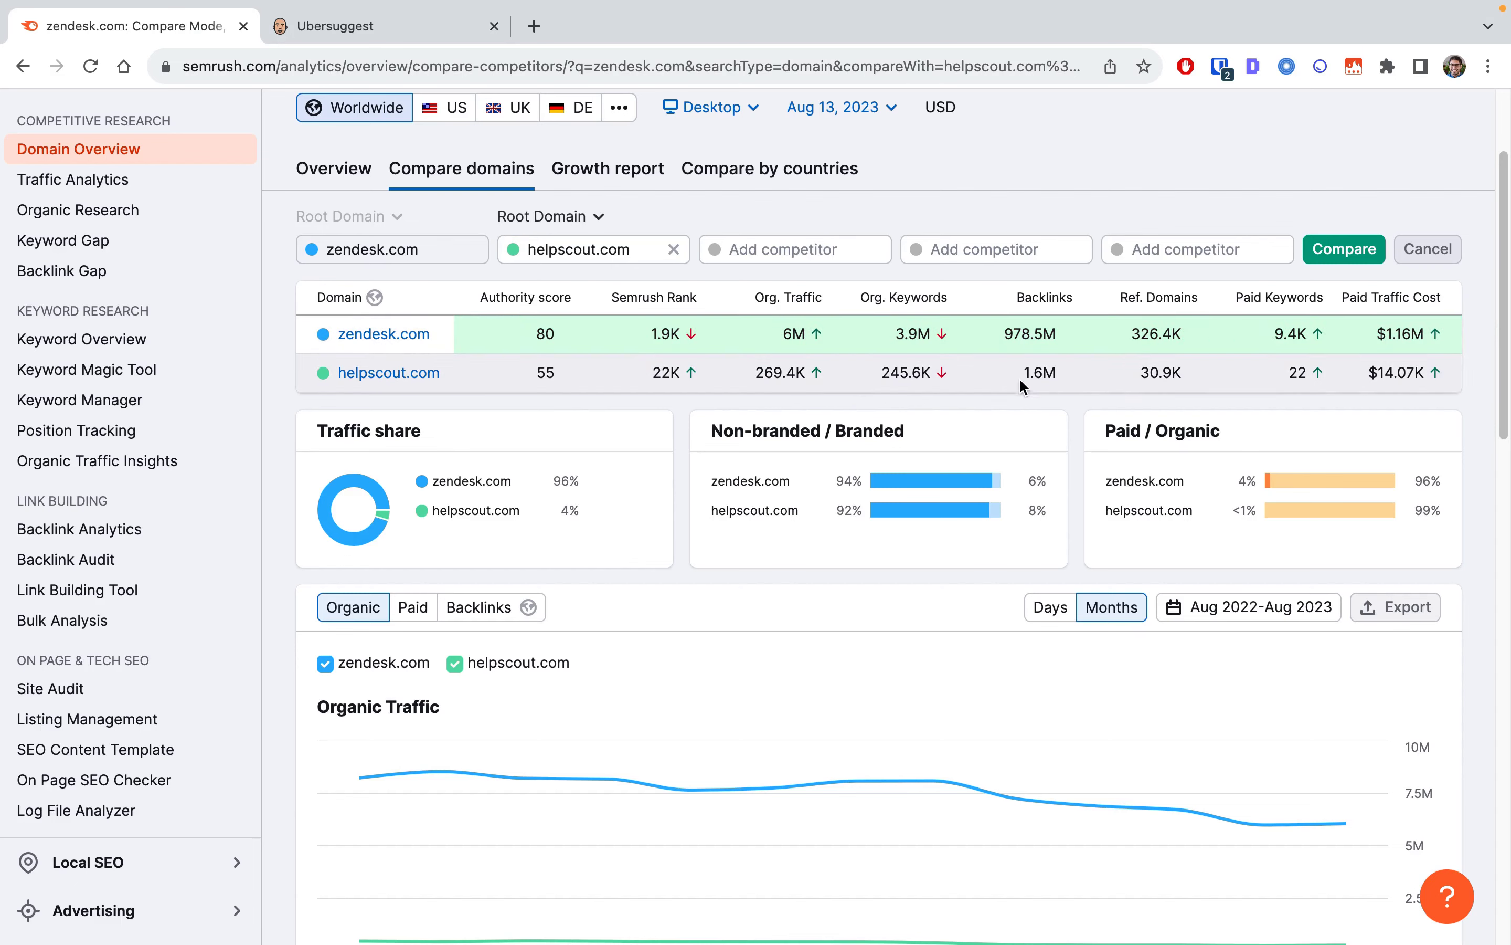
- Review the zendesk.com and helpscout.com comparison, including the organic traffic trend, top opportunities and keyword overlap
scroll(1420, 506, down, 10)
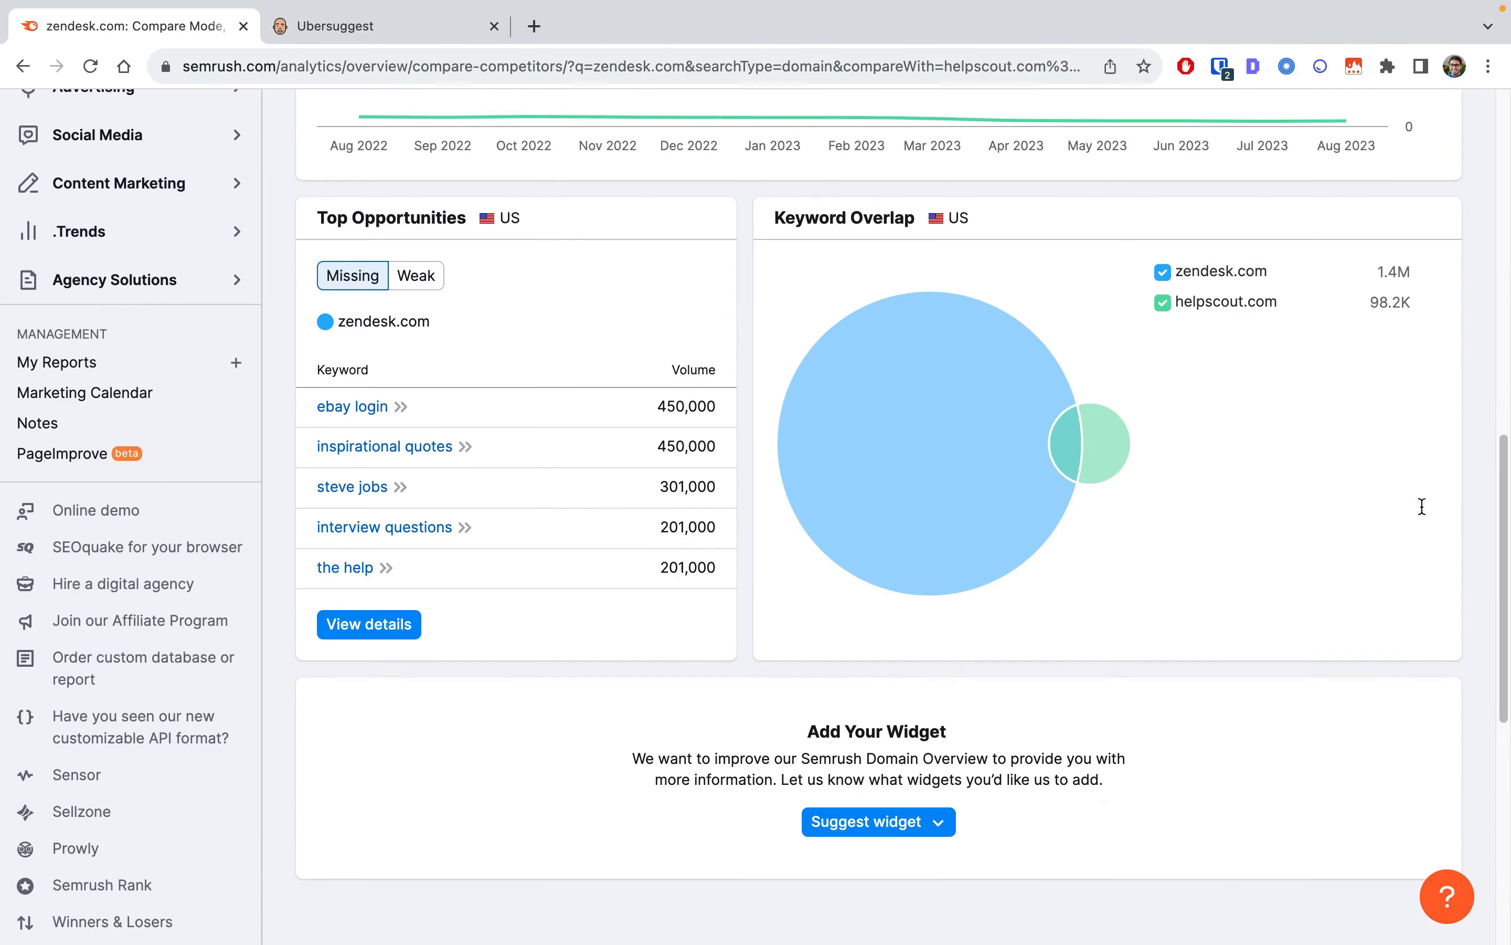
scroll(1426, 504, down, 8)
scroll(1426, 504, up, 10)
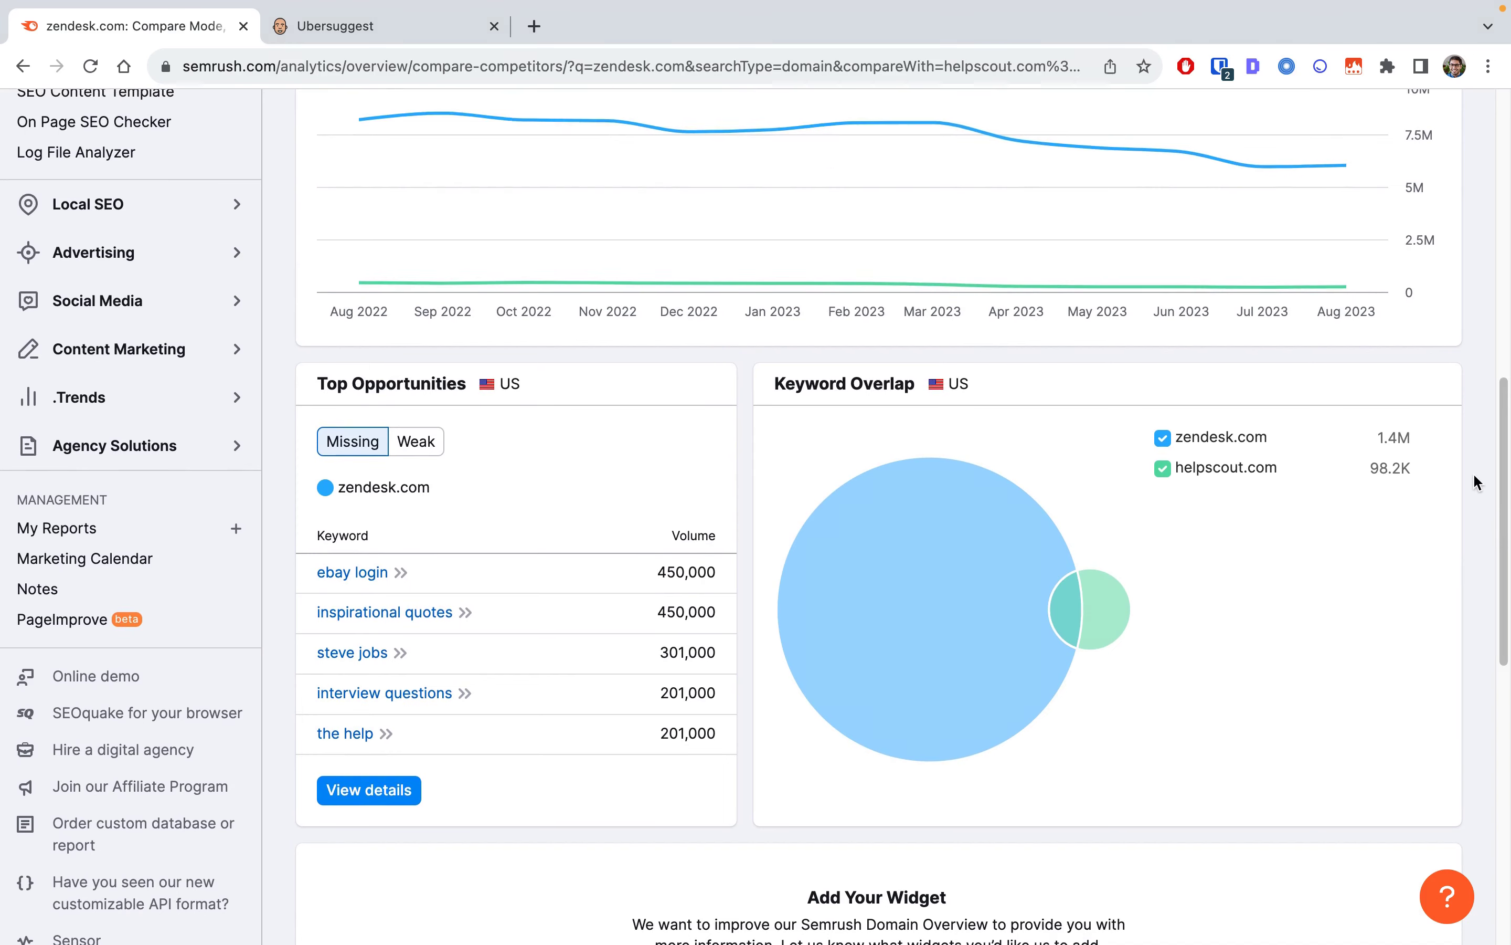
scroll(1477, 481, up, 10)
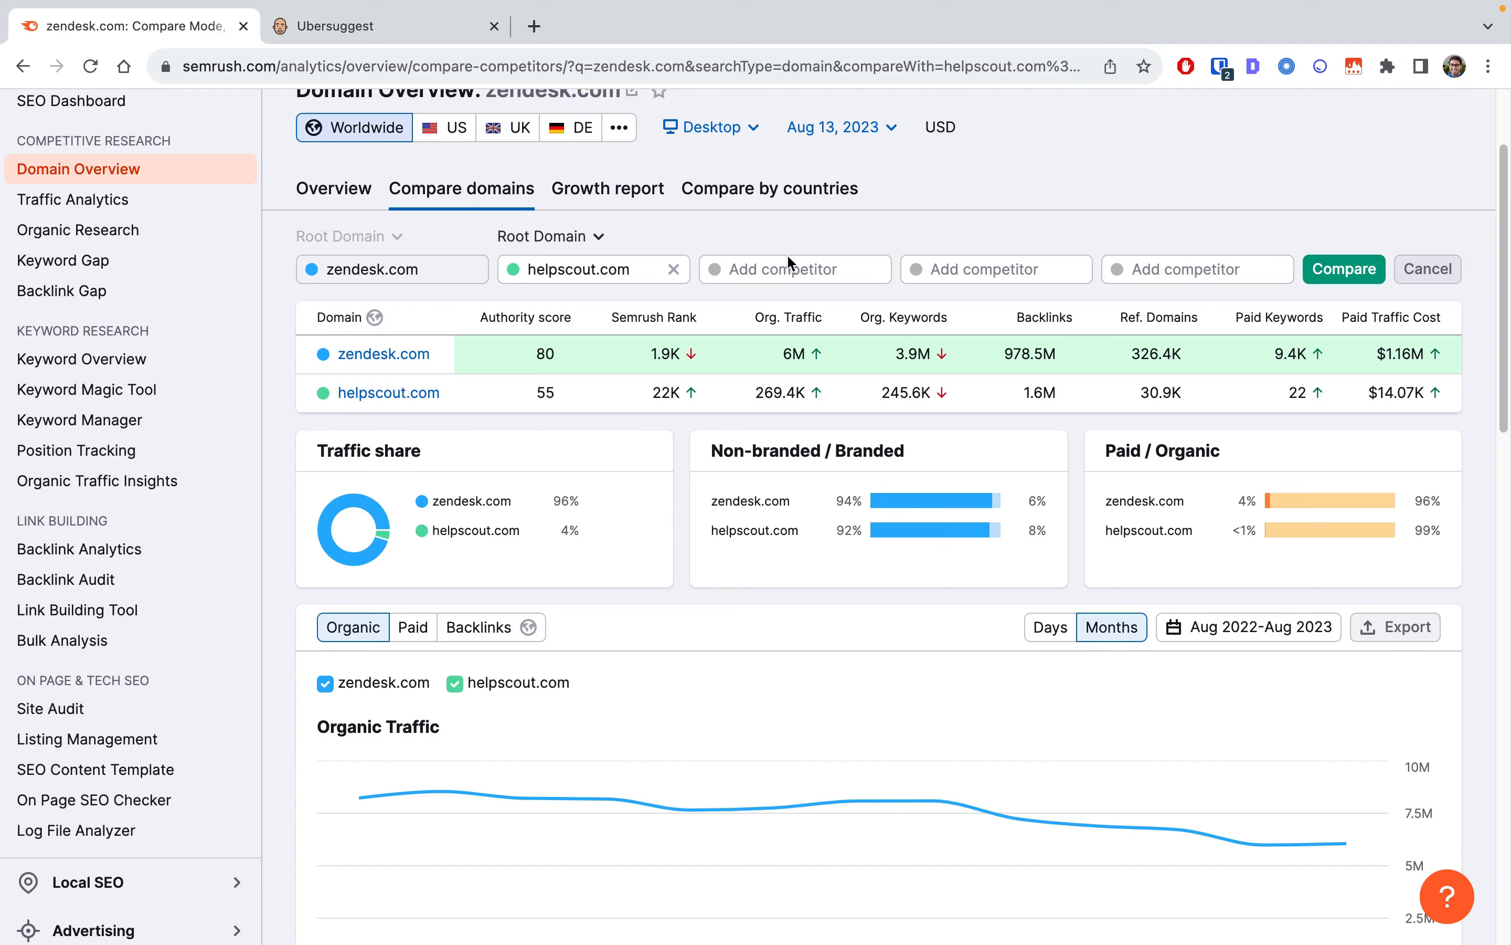
- Check the Traffic Analytics overview and audience report for zendesk.com and helpscout.com, and examine zendesk.com's market summary and growth quadrant in Market Explorer
click(75, 201)
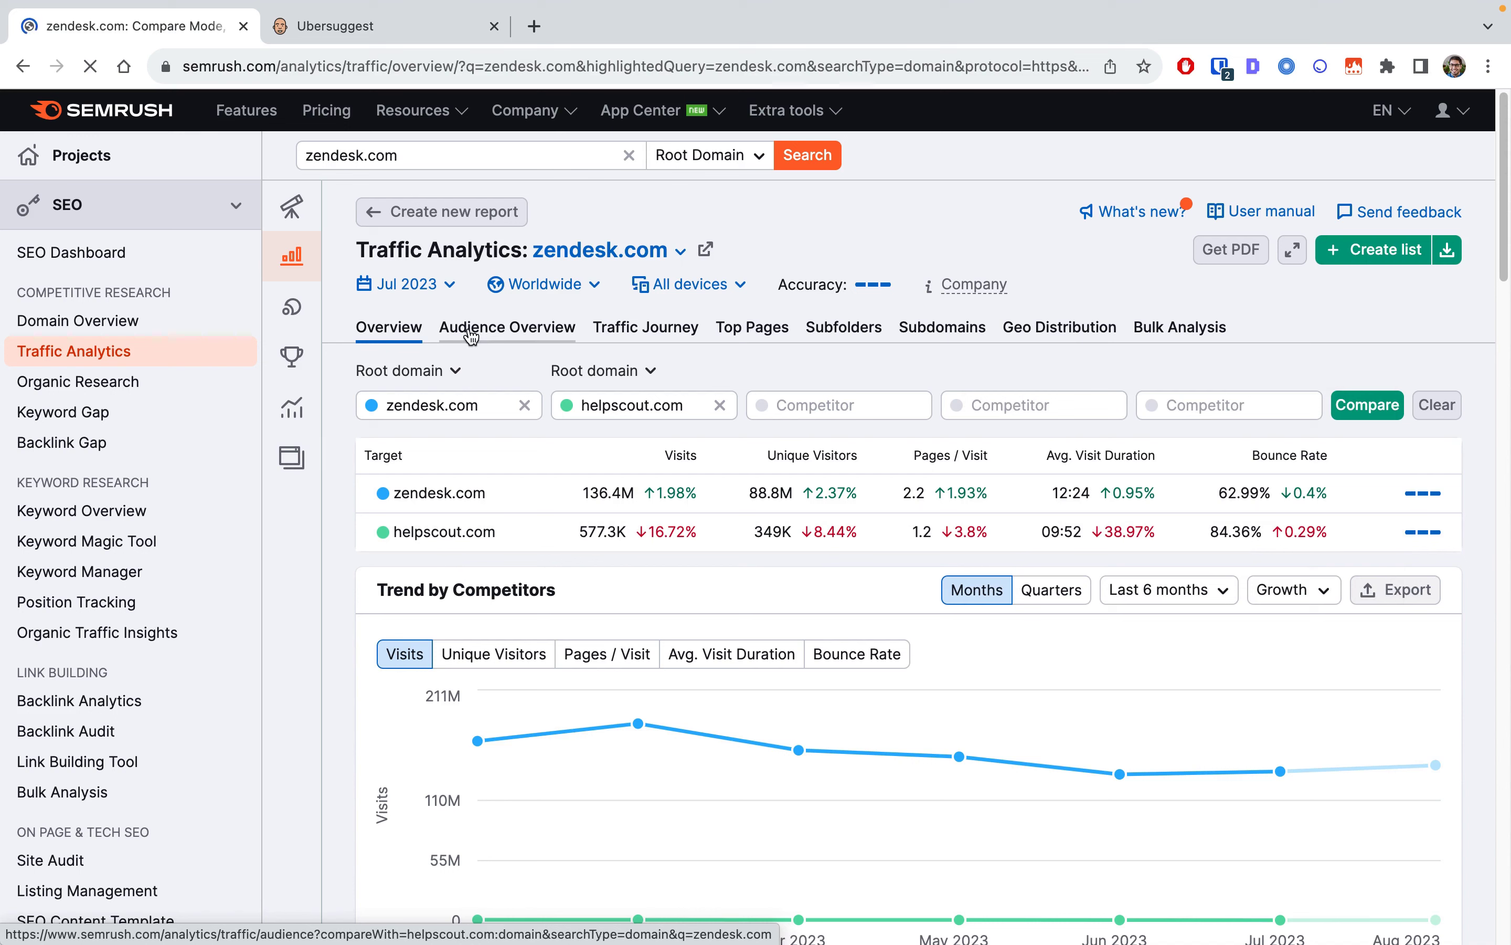
click(502, 339)
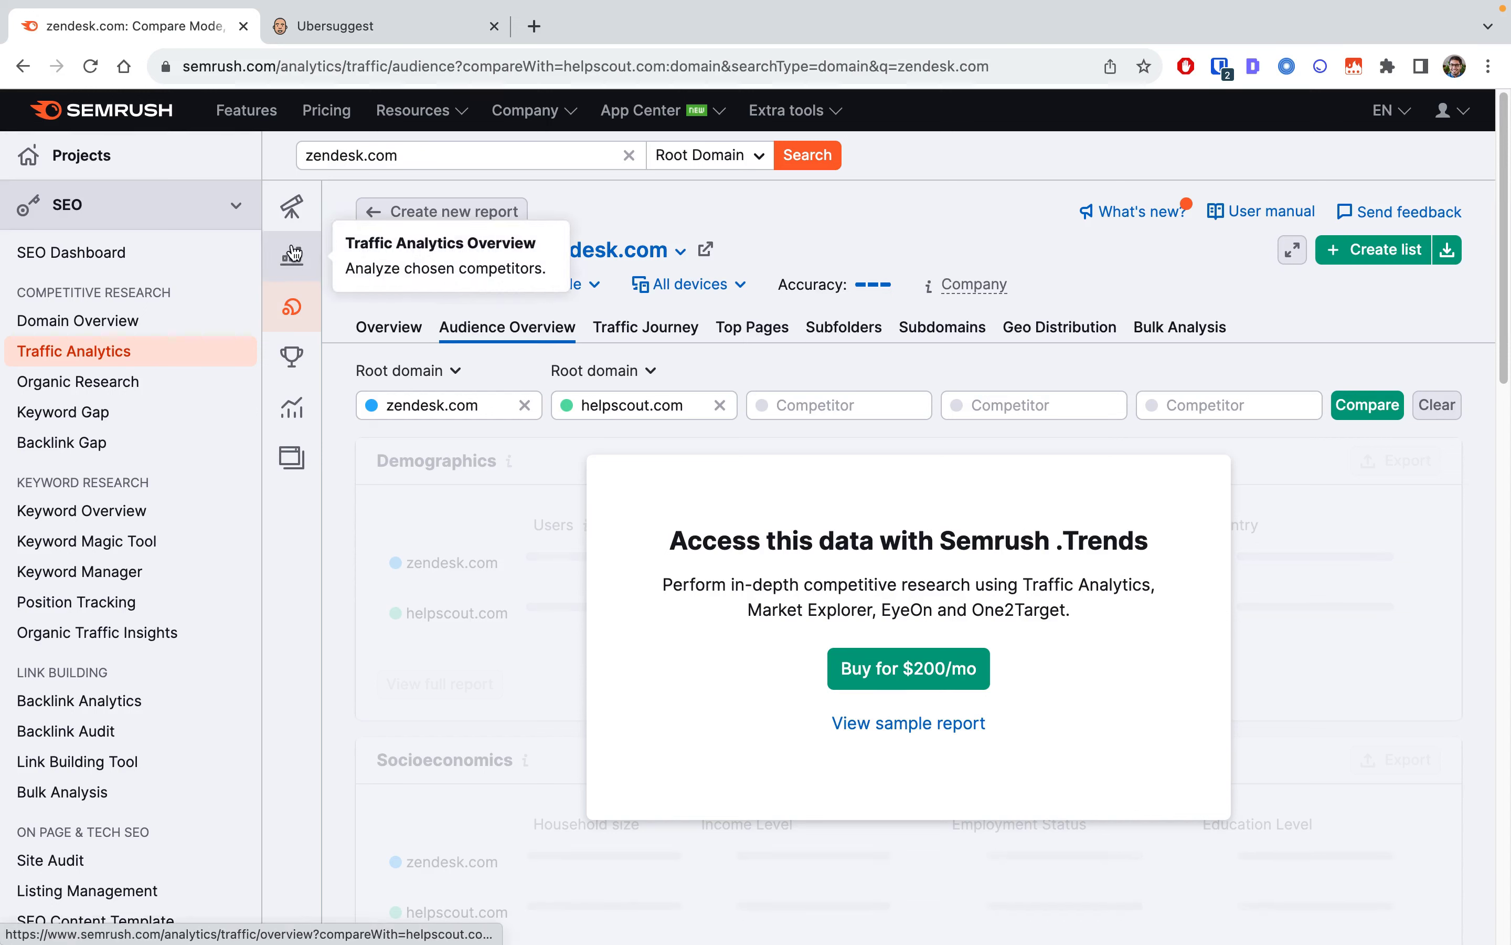
click(292, 206)
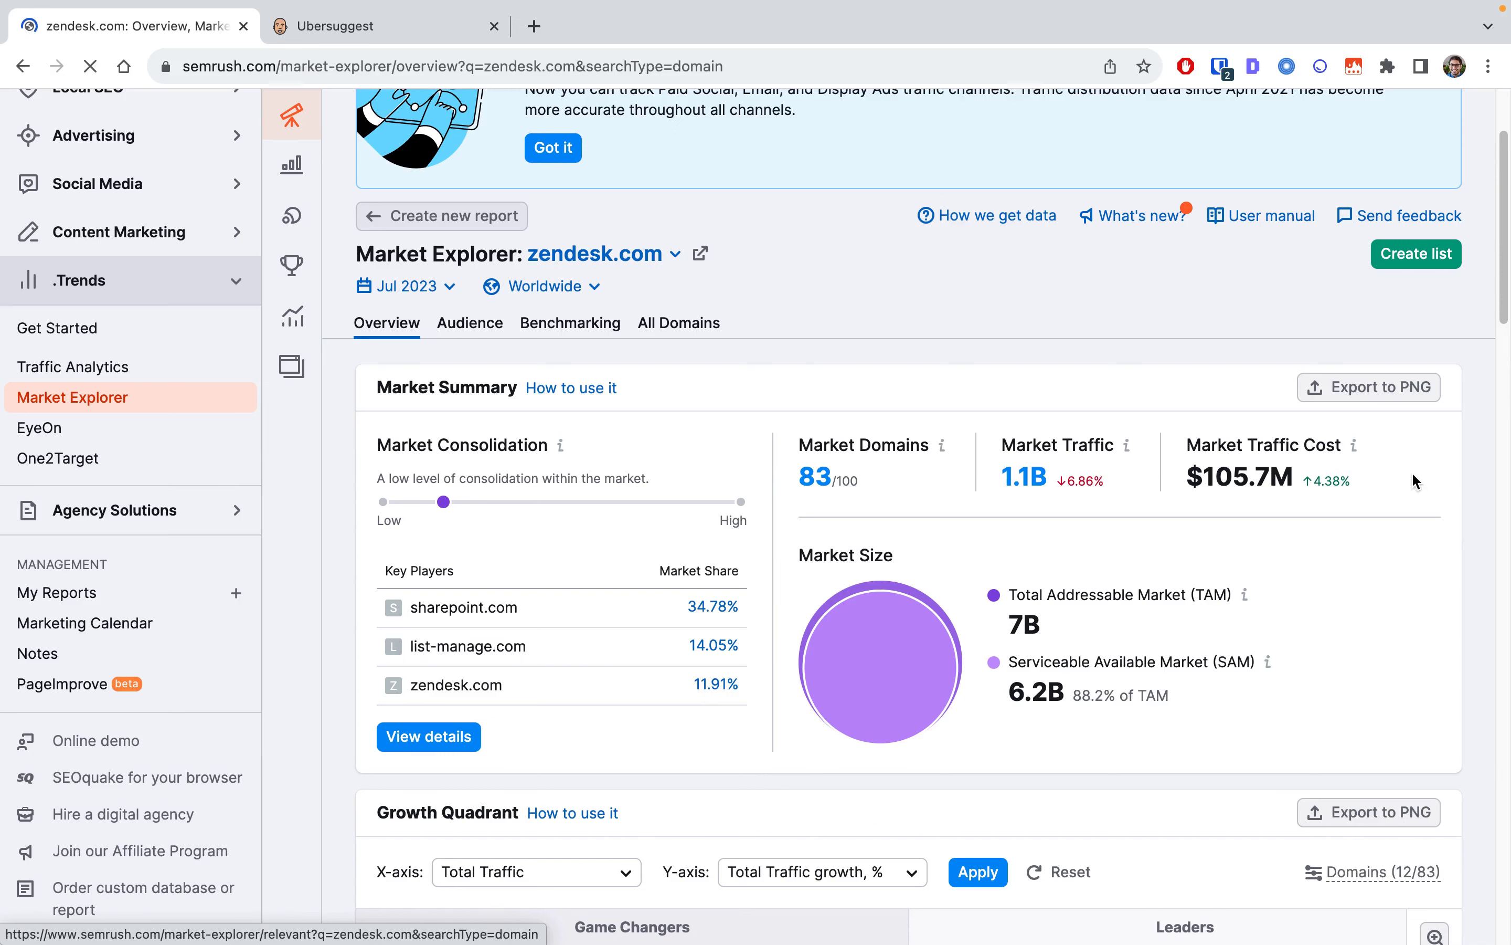
scroll(1463, 527, down, 9)
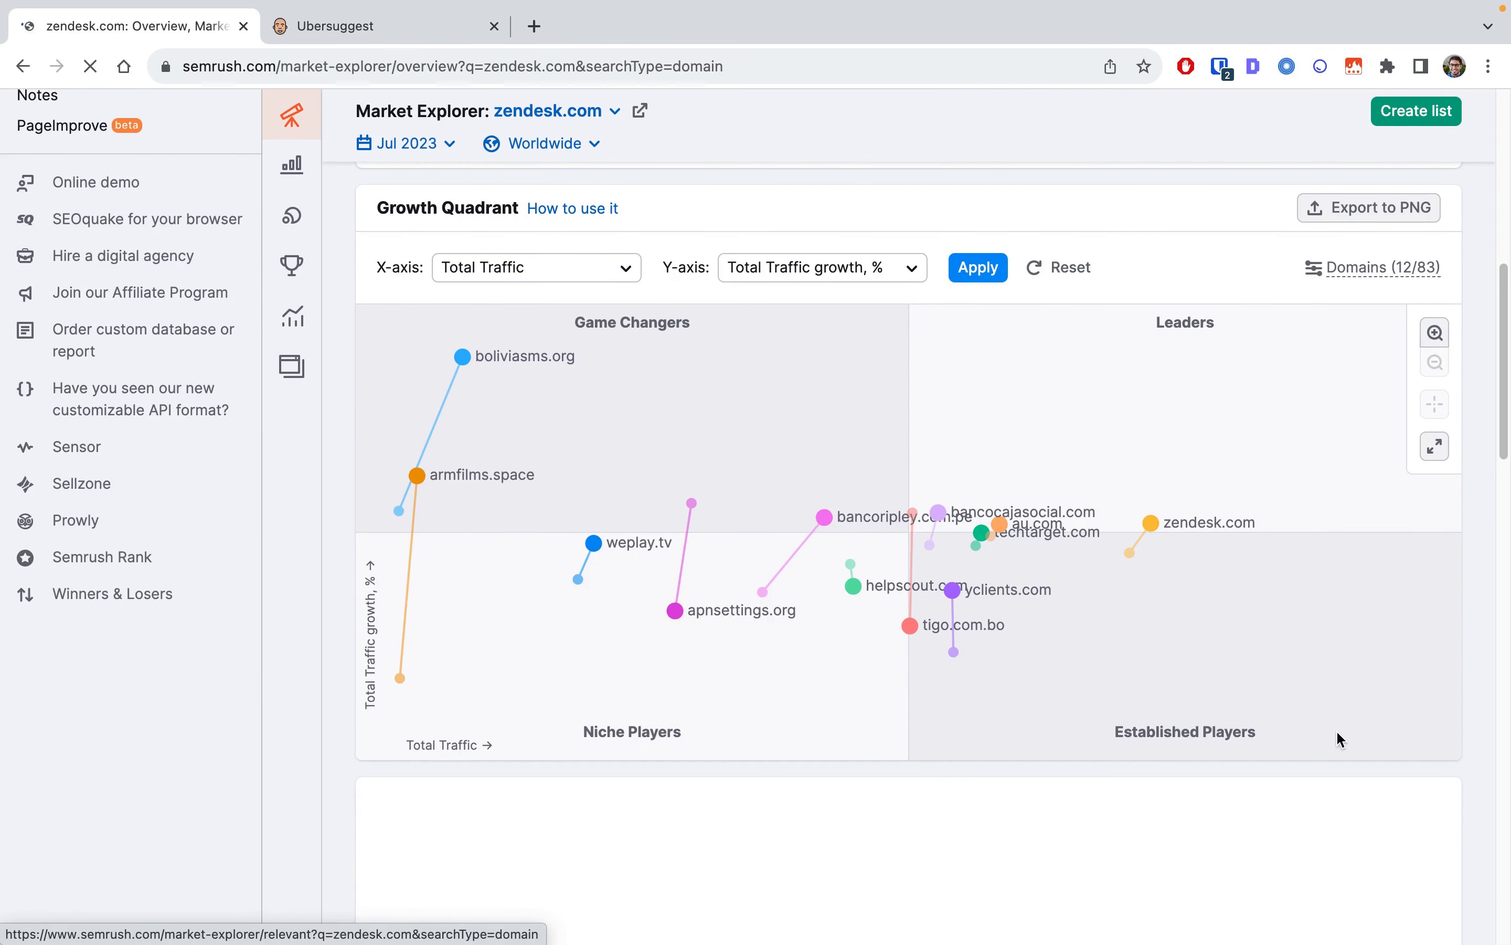
scroll(1483, 654, up, 9)
scroll(1483, 654, up, 2)
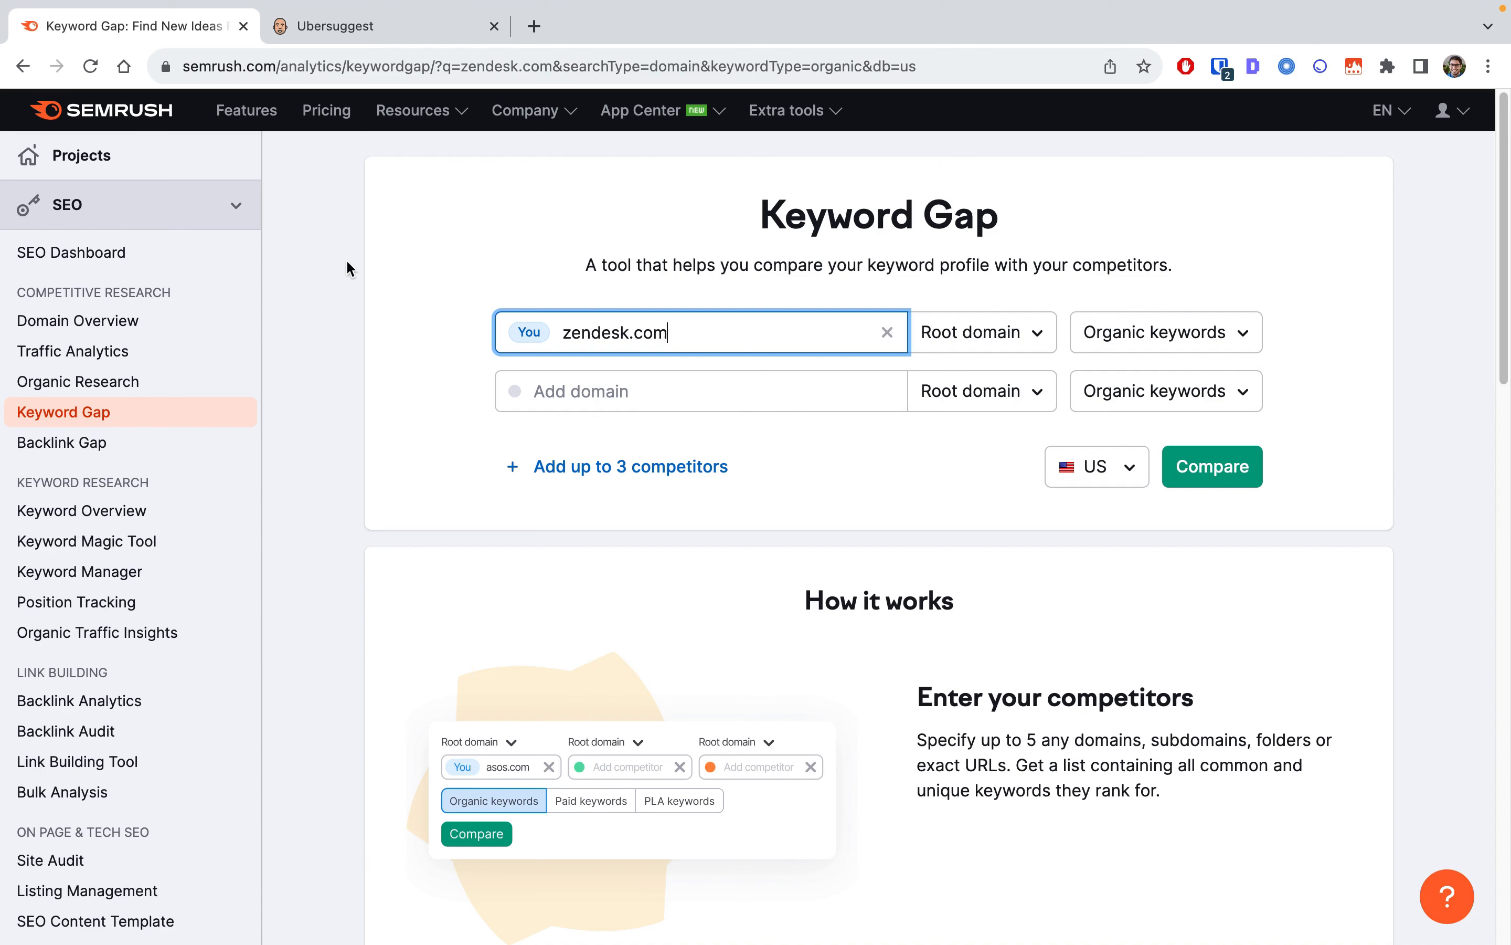
- Switch to Ubersuggest and examine zendesk.com's Traffic Overview, including organic traffic, SEO keyword rankings, top SEO pages and top keywords
click(364, 39)
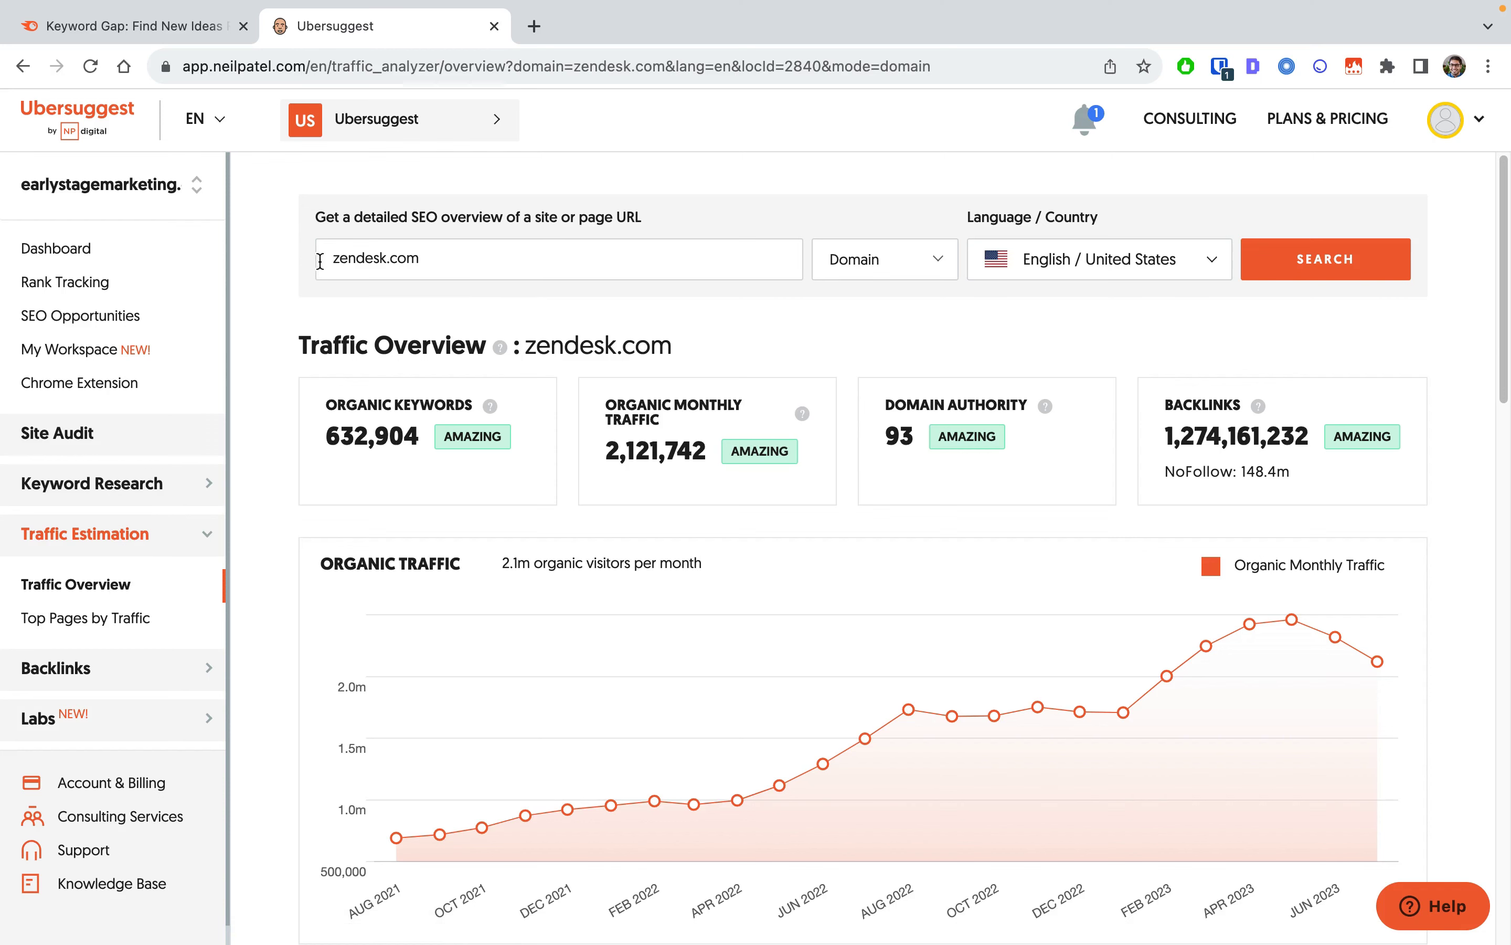
scroll(487, 329, down, 2)
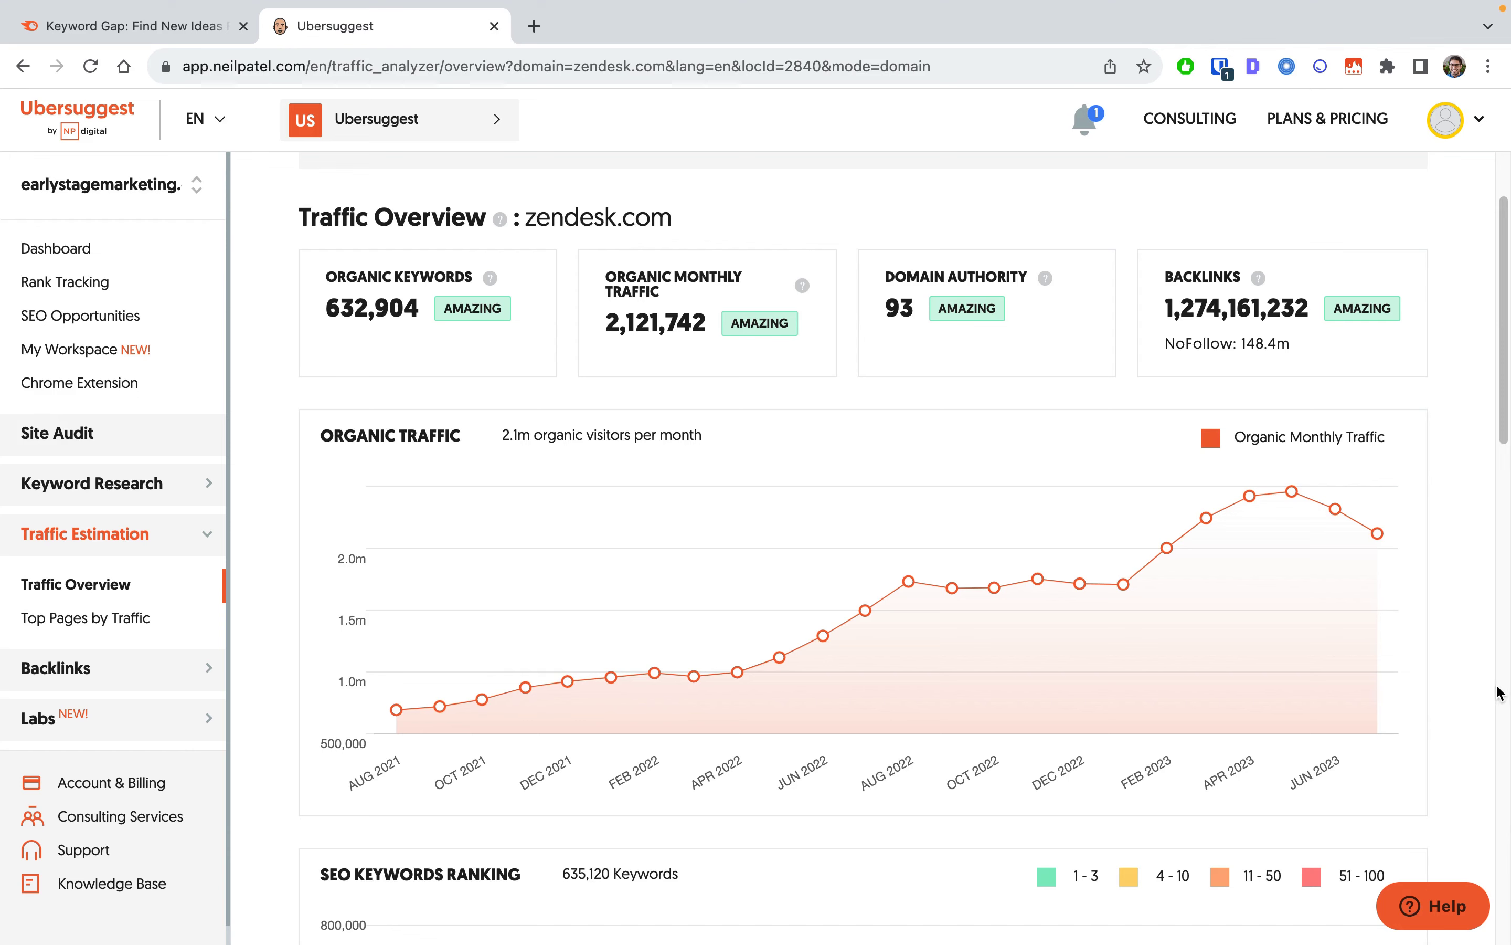
scroll(1502, 699, down, 5)
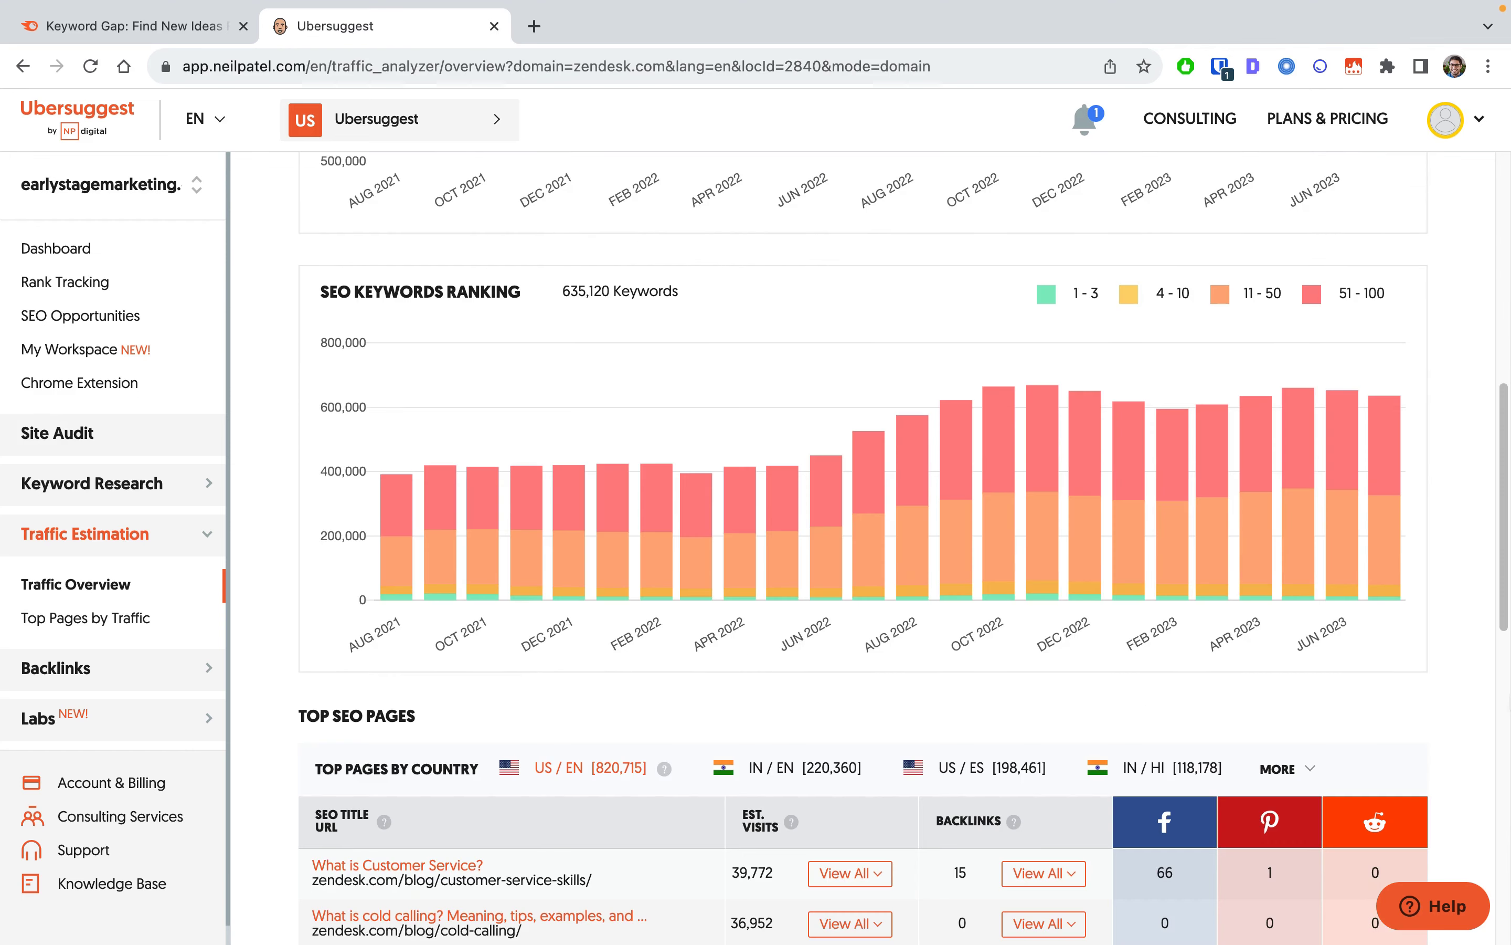
scroll(1450, 645, up, 3)
scroll(1452, 650, down, 4)
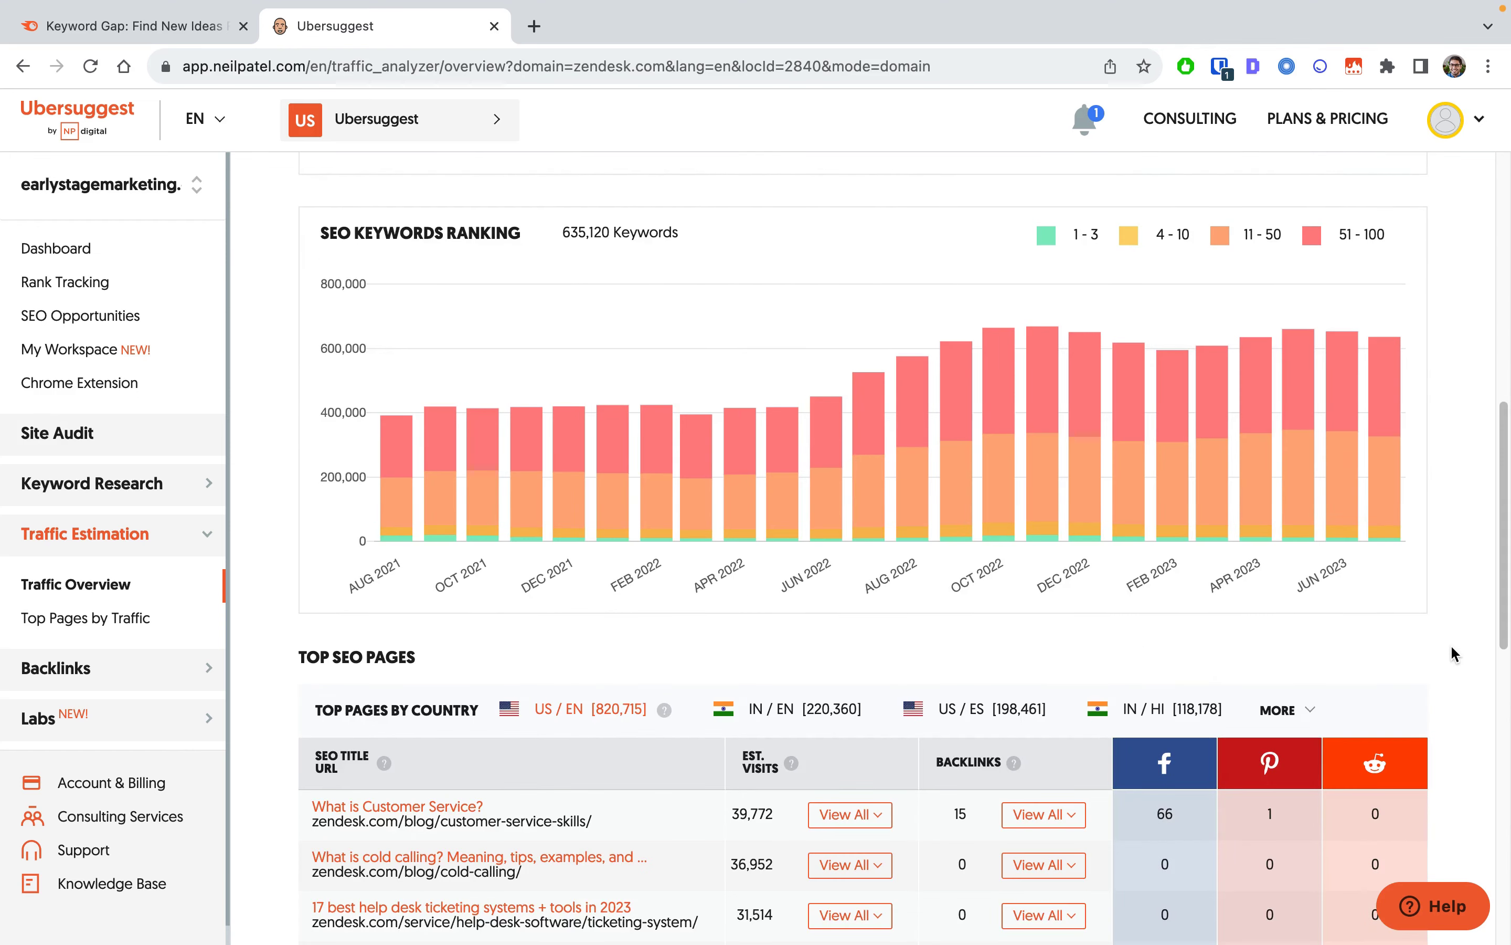
scroll(1453, 647, down, 4)
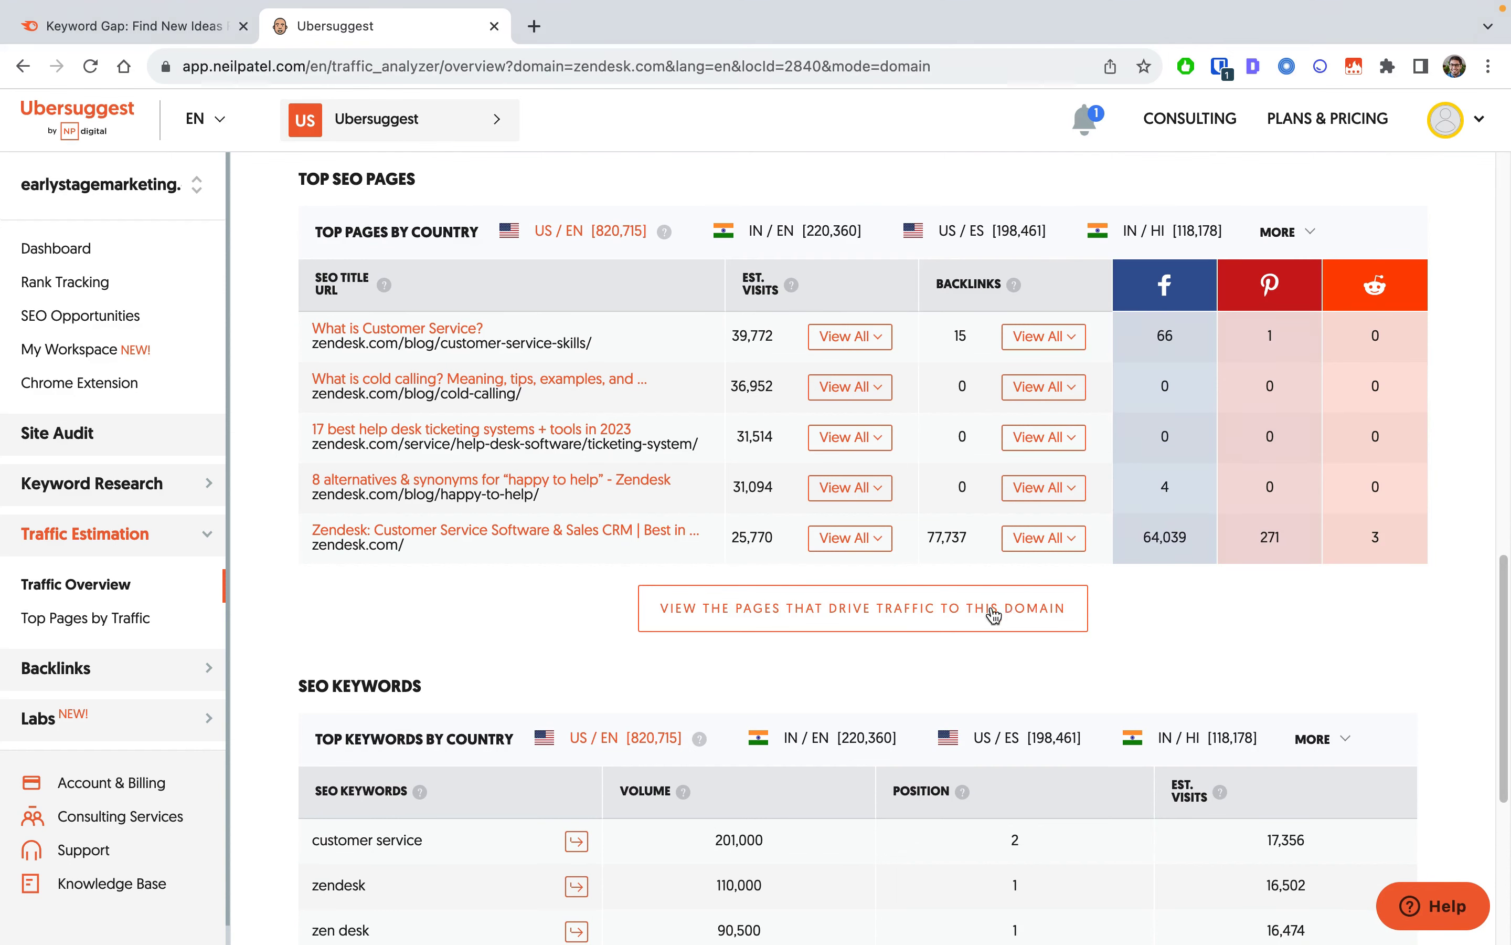
- Review zendesk.com's top SEO pages and SEO keywords, and open its Top Pages by Traffic report
scroll(404, 563, down, 1)
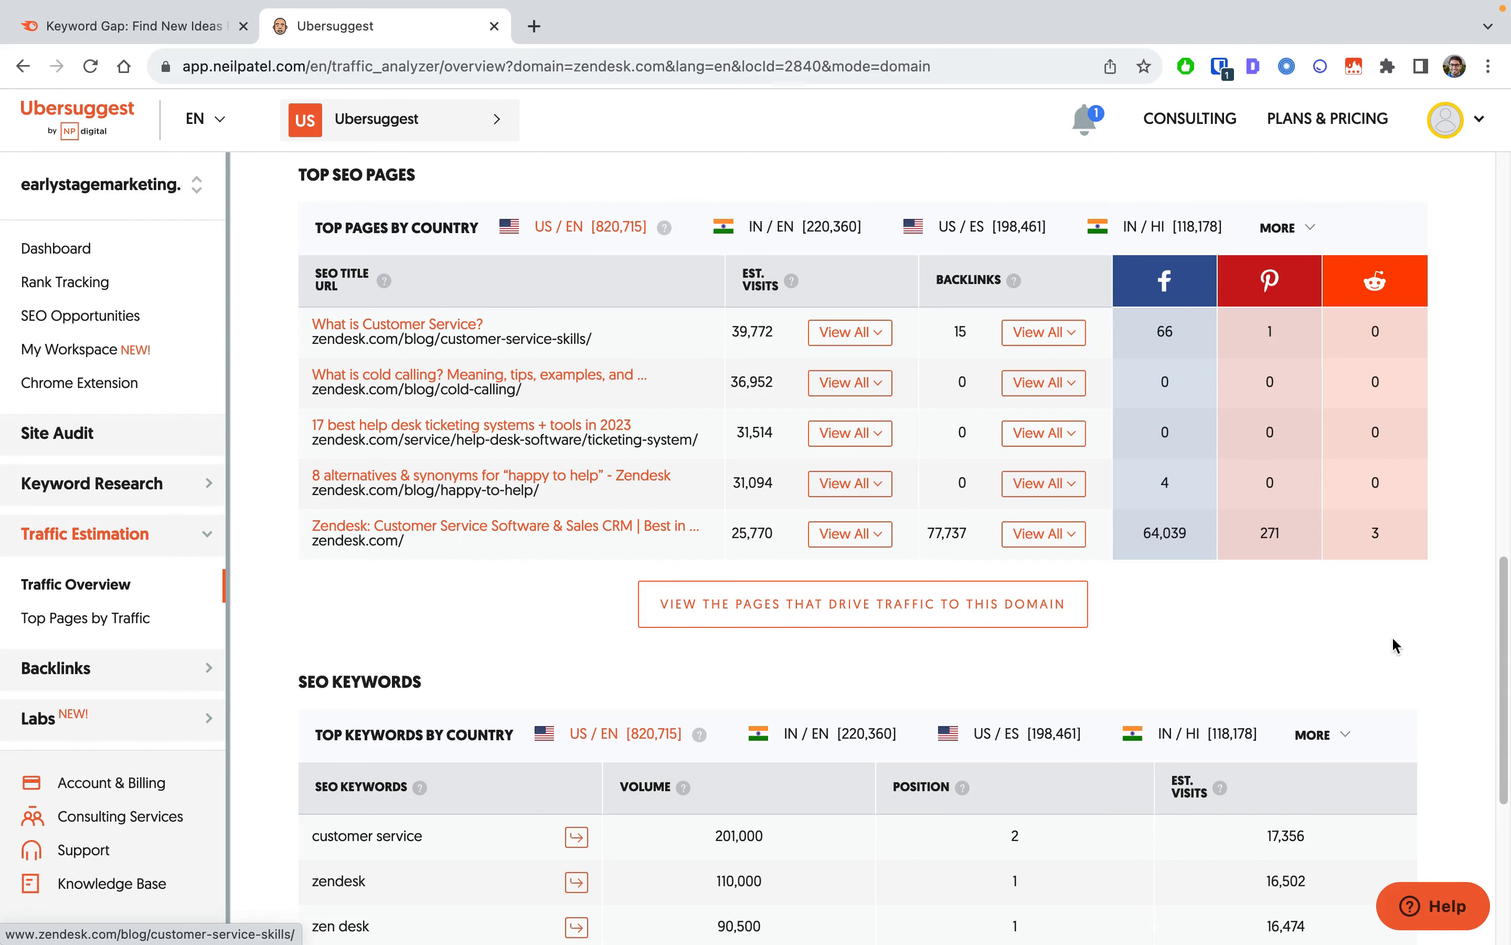
scroll(1374, 604, down, 10)
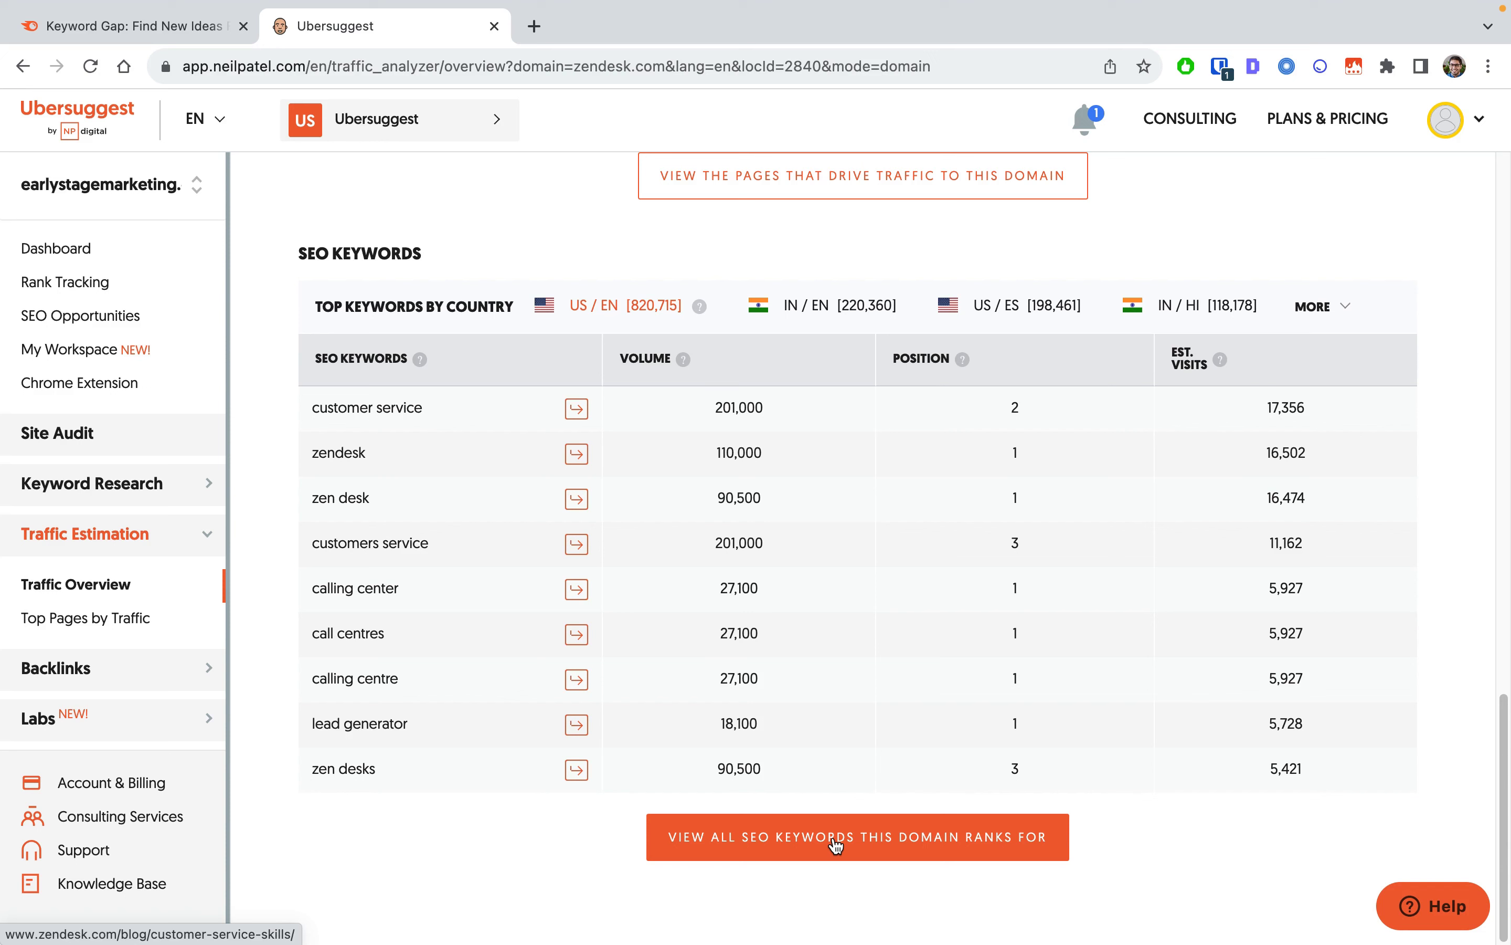
click(68, 620)
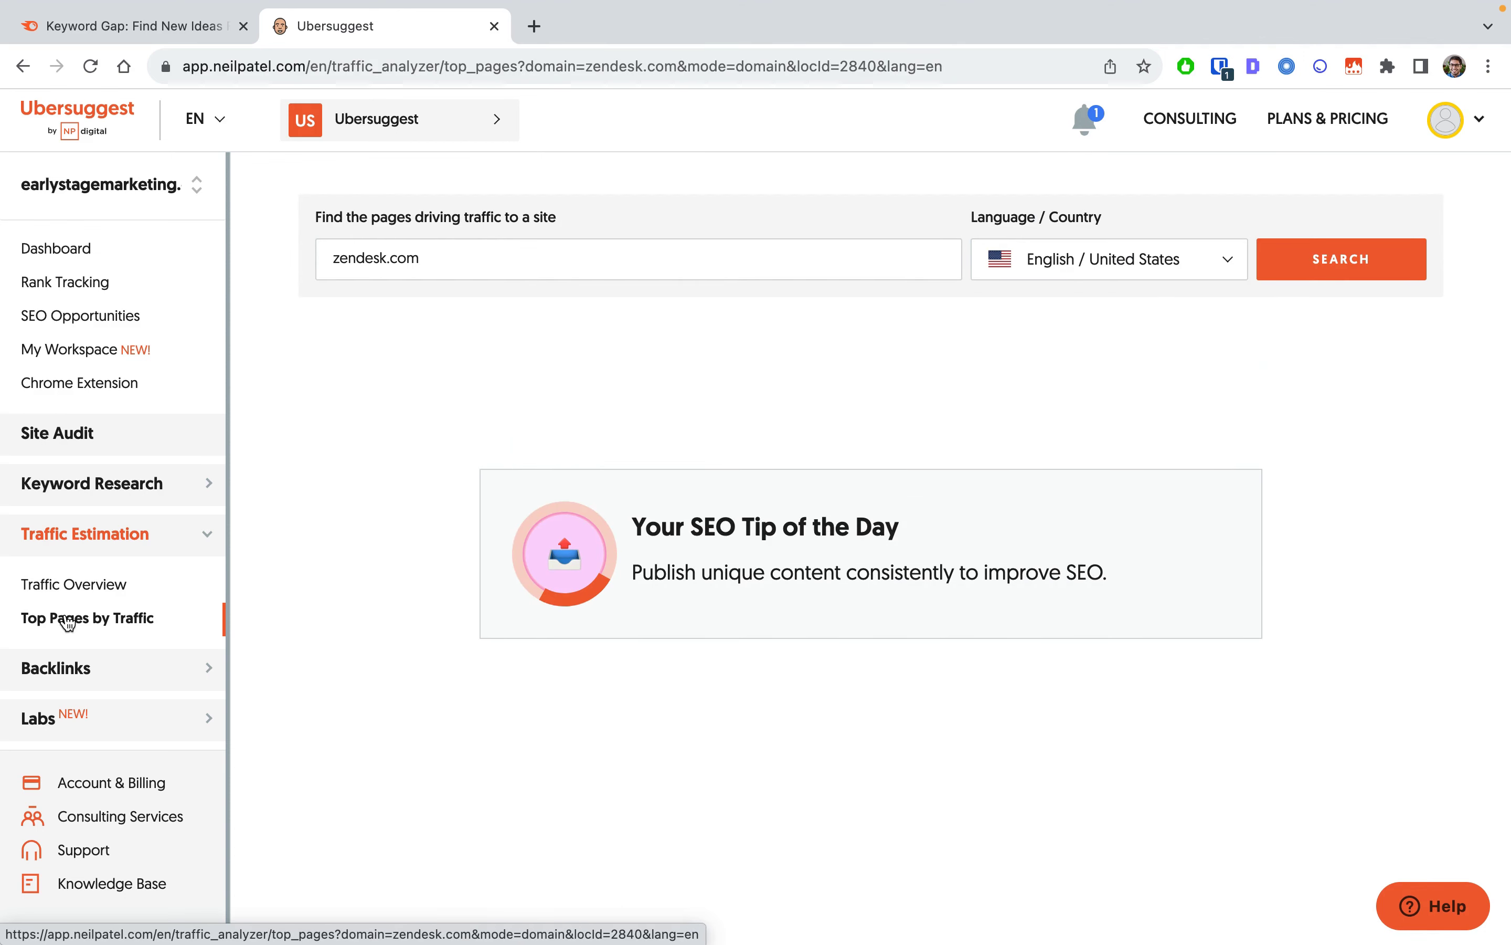
scroll(659, 459, down, 5)
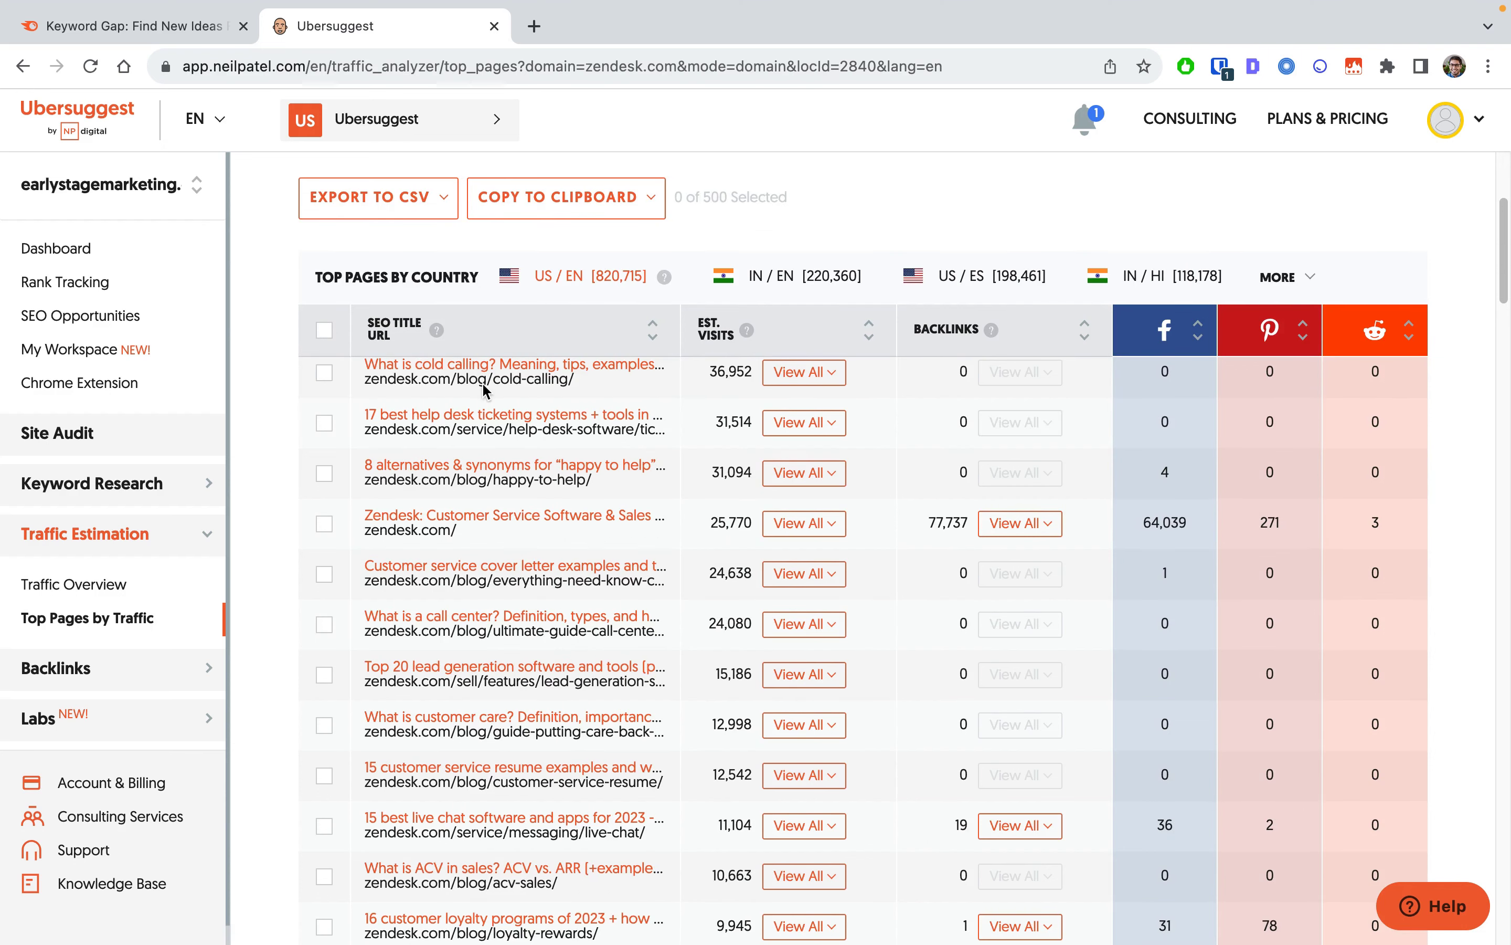
- Expand the keywords driving visits to the zendesk.com/blog/cold-calling/ page and examine the first two pages of the list
click(815, 374)
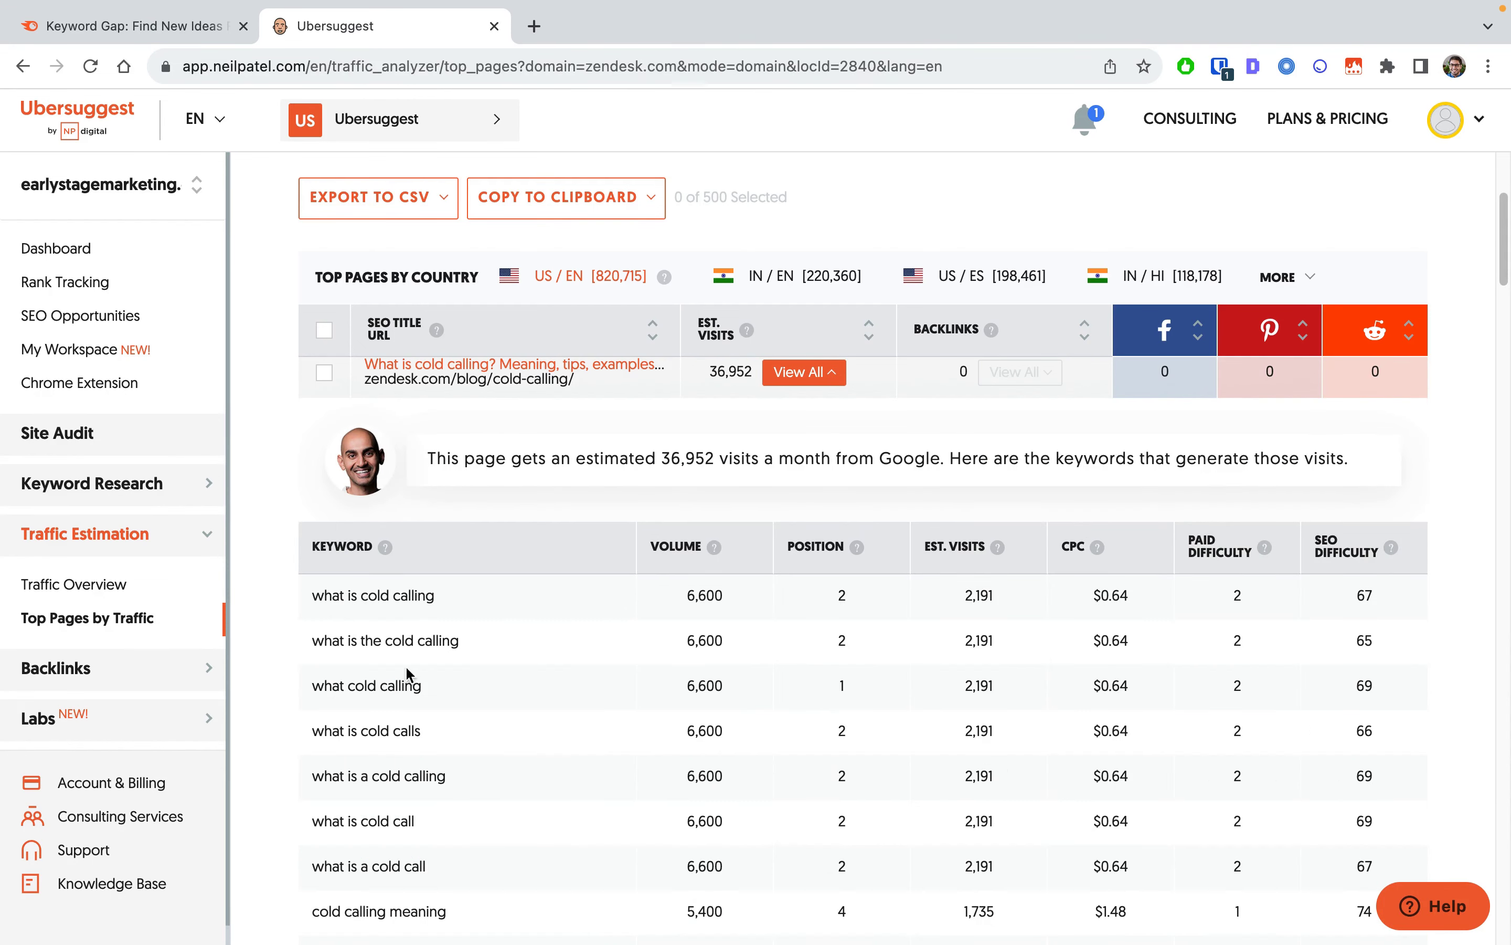
scroll(550, 668, down, 5)
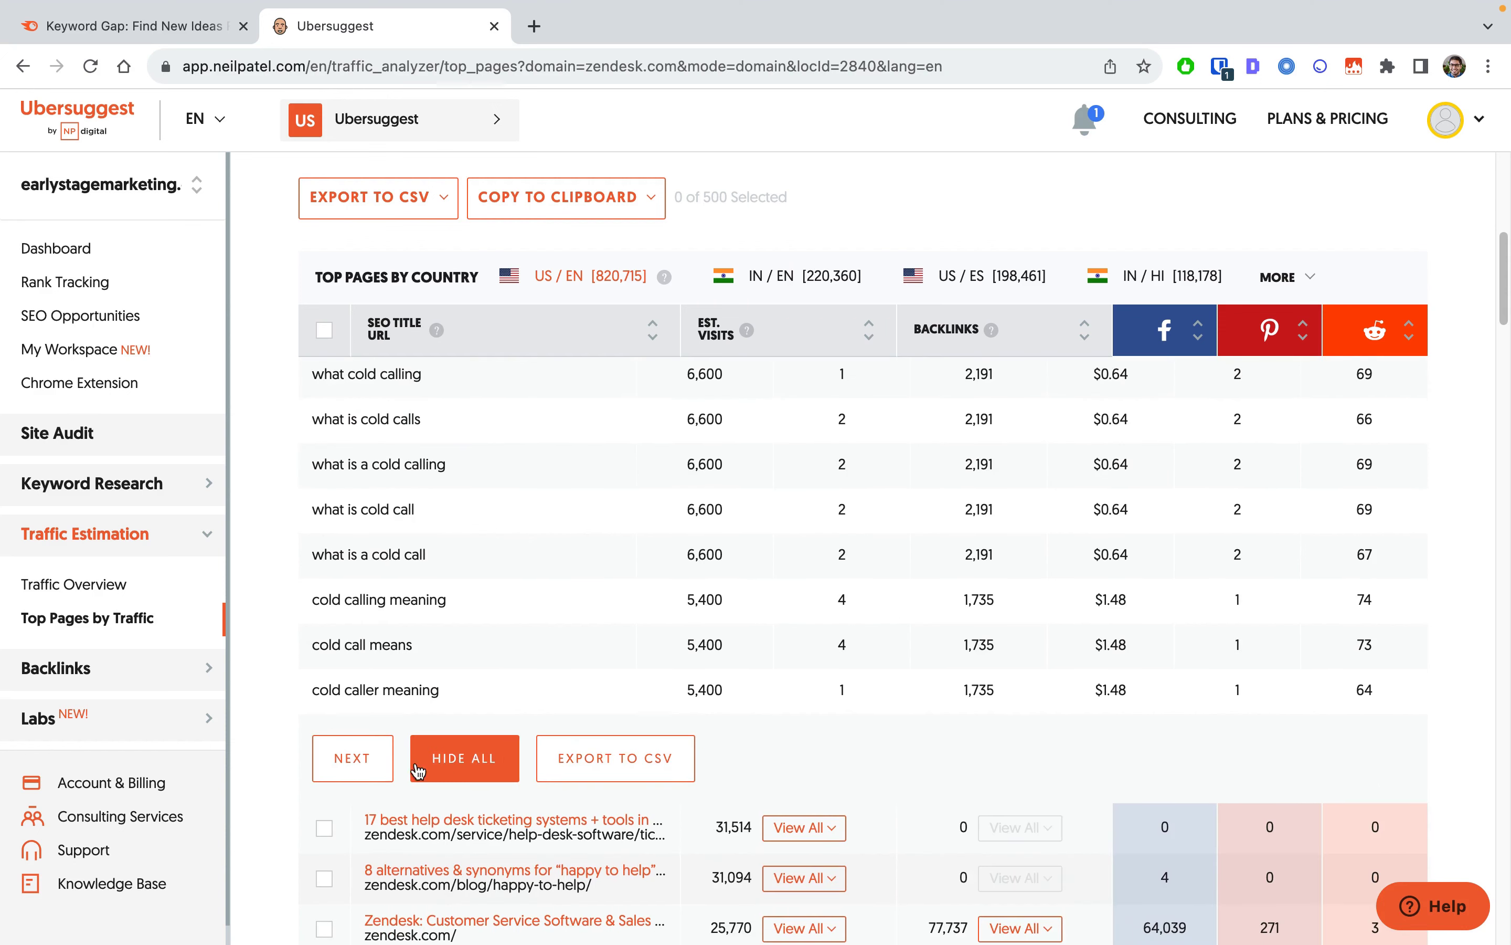
click(351, 773)
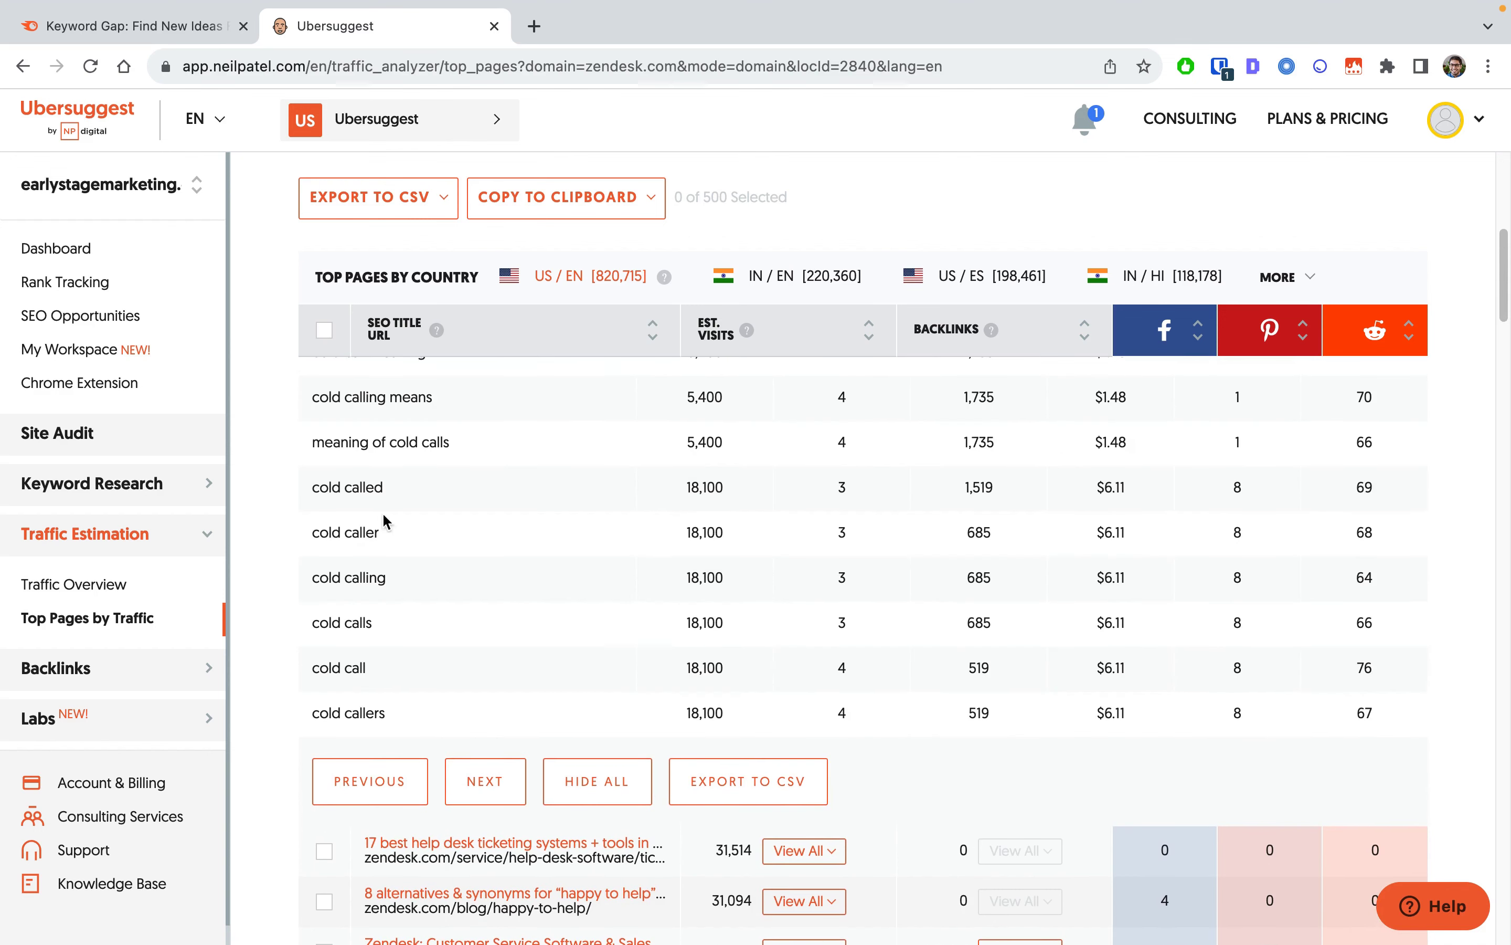
scroll(695, 540, up, 5)
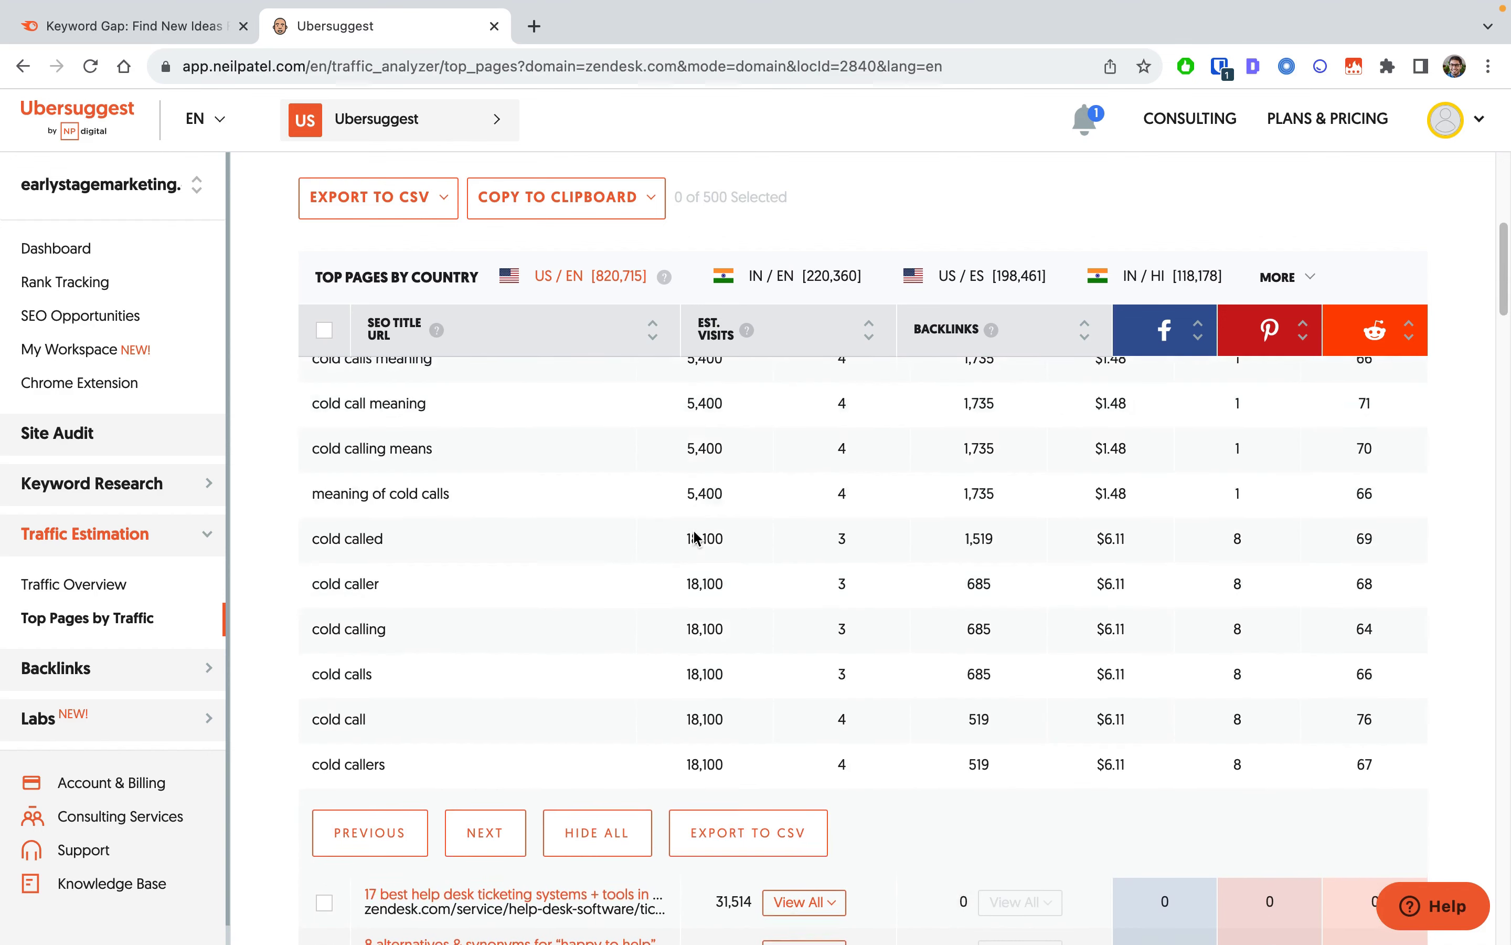
scroll(759, 547, up, 3)
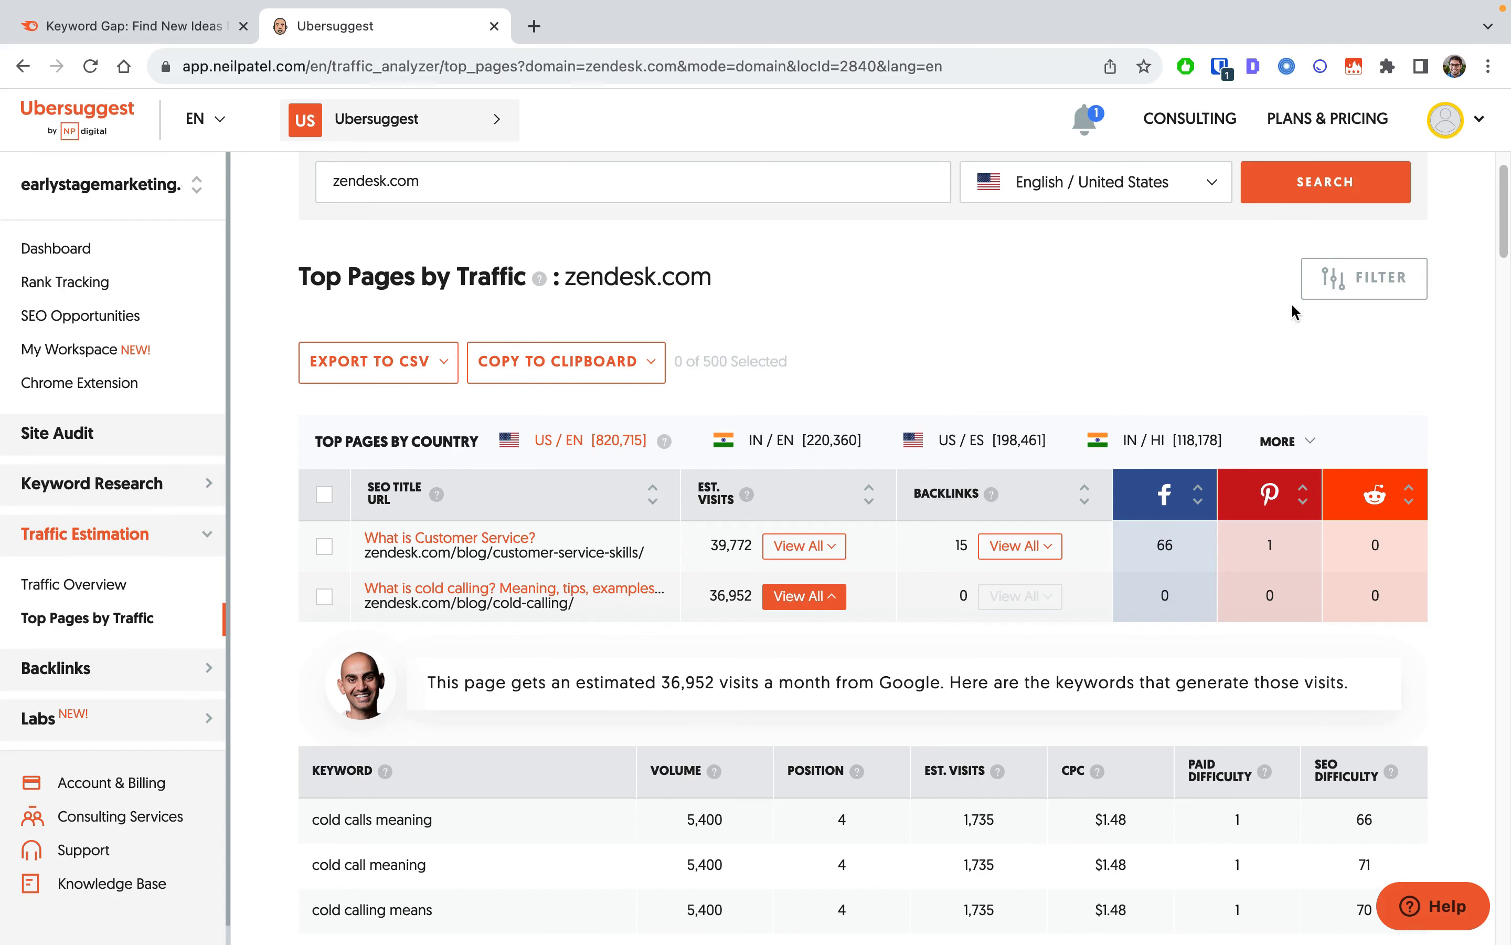
- Check which filter options the Top Pages by Traffic report offers, leaving all filters unset
click(1364, 281)
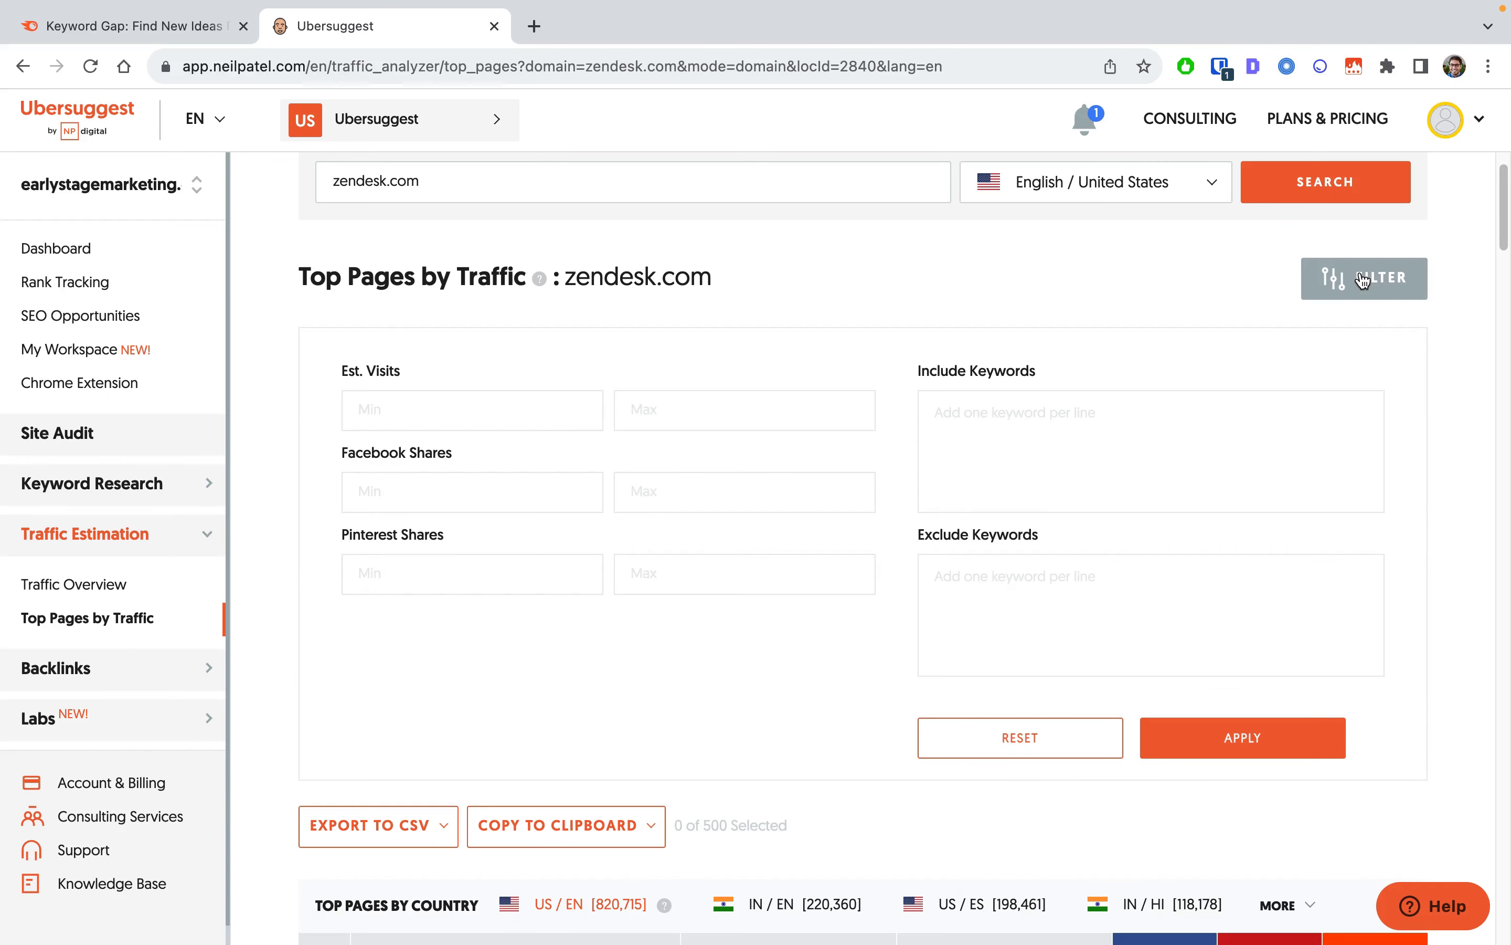
click(1364, 281)
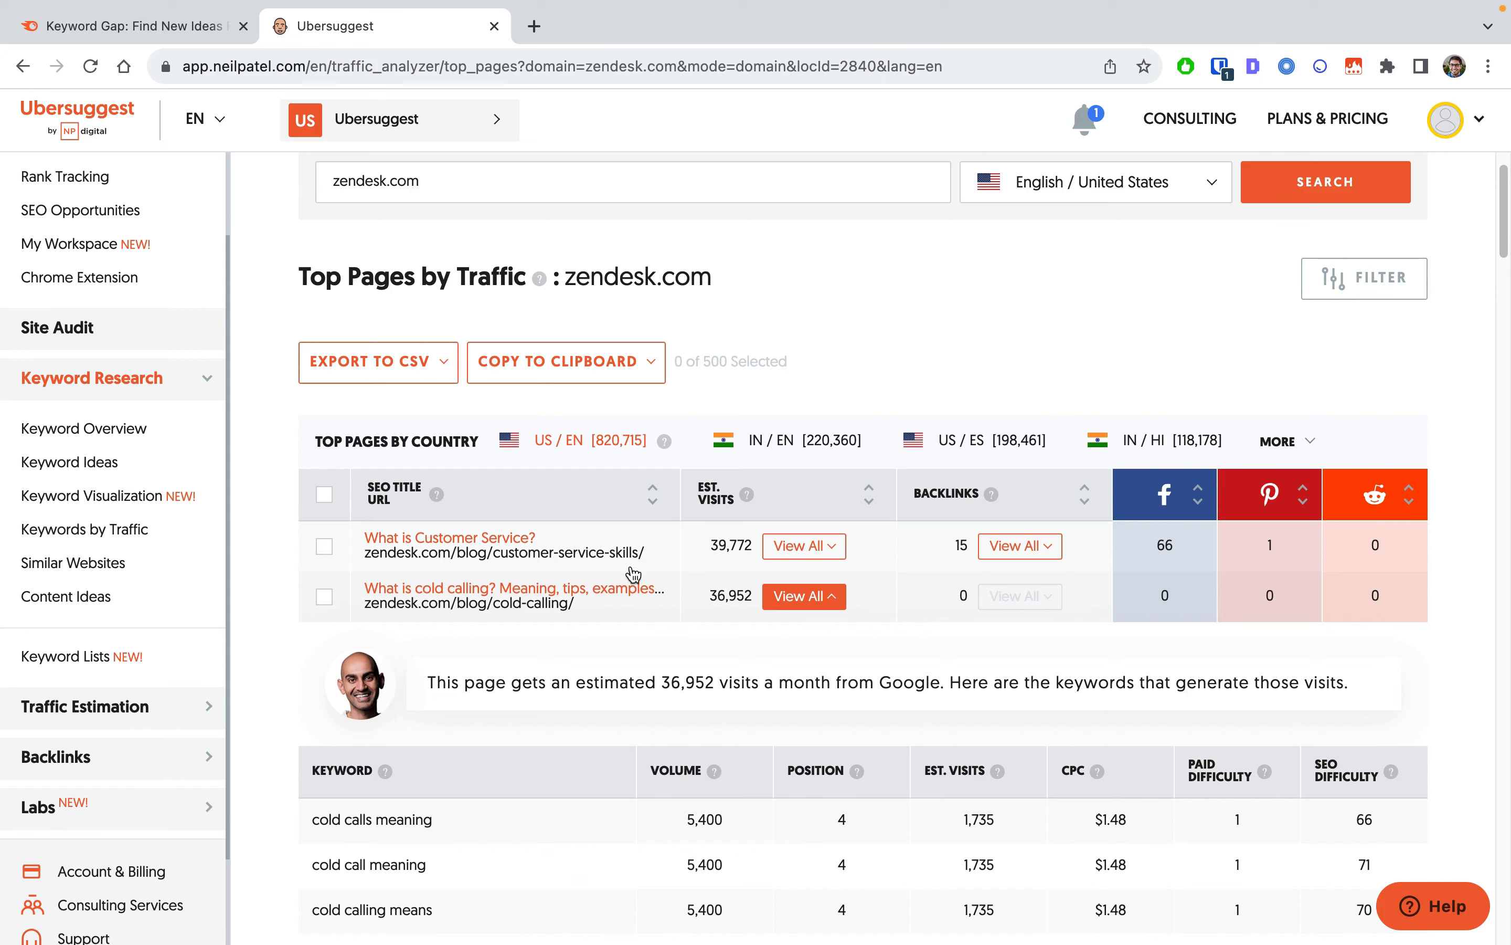
scroll(992, 442, up, 2)
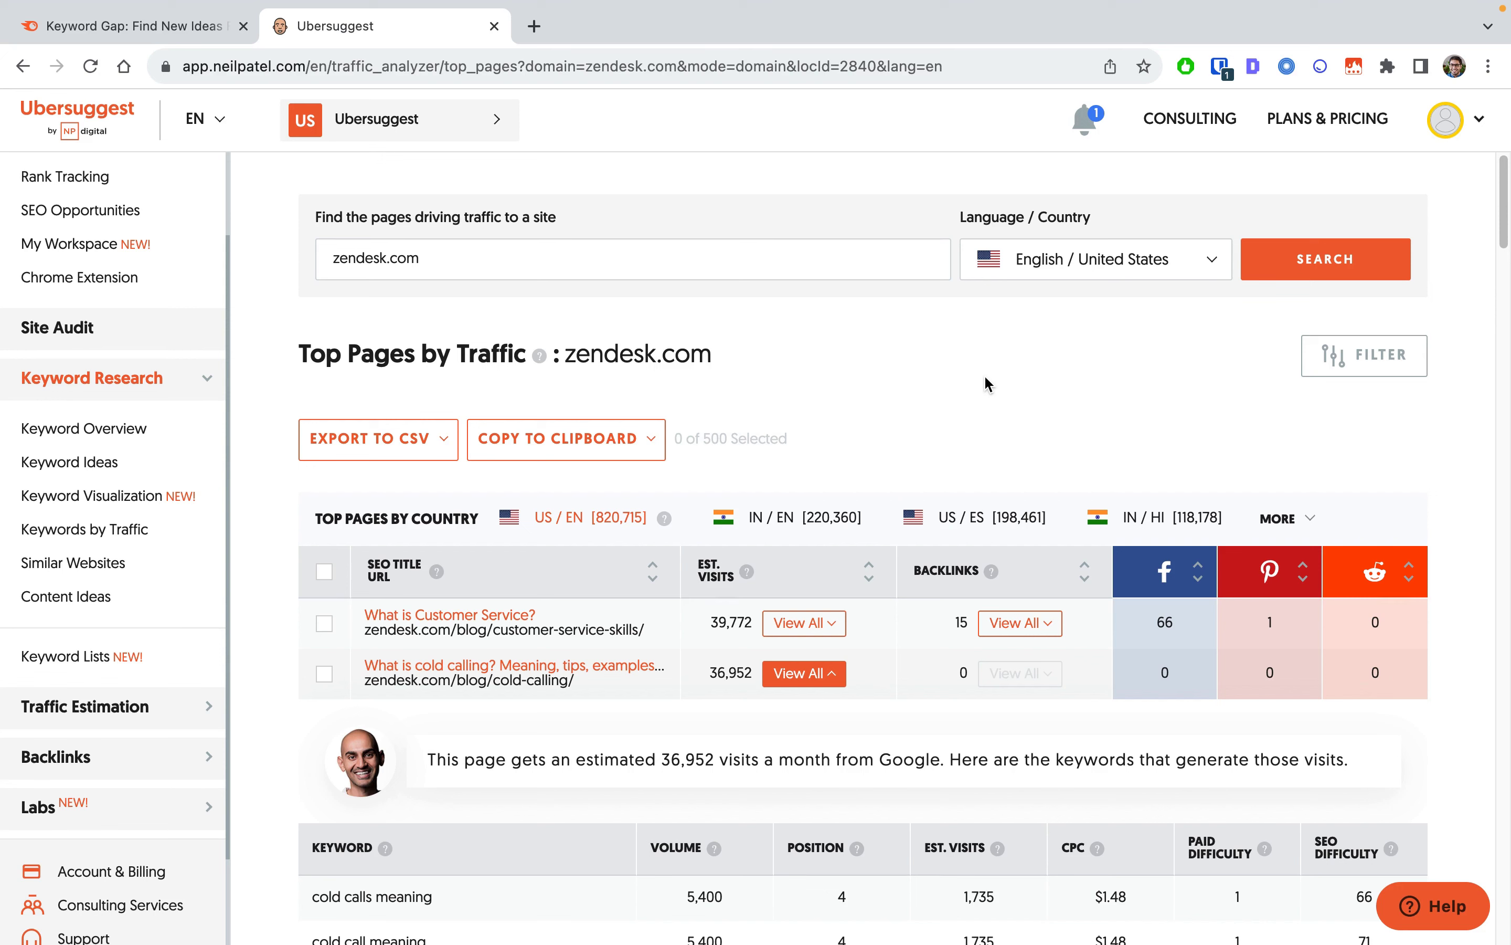
scroll(157, 512, down, 3)
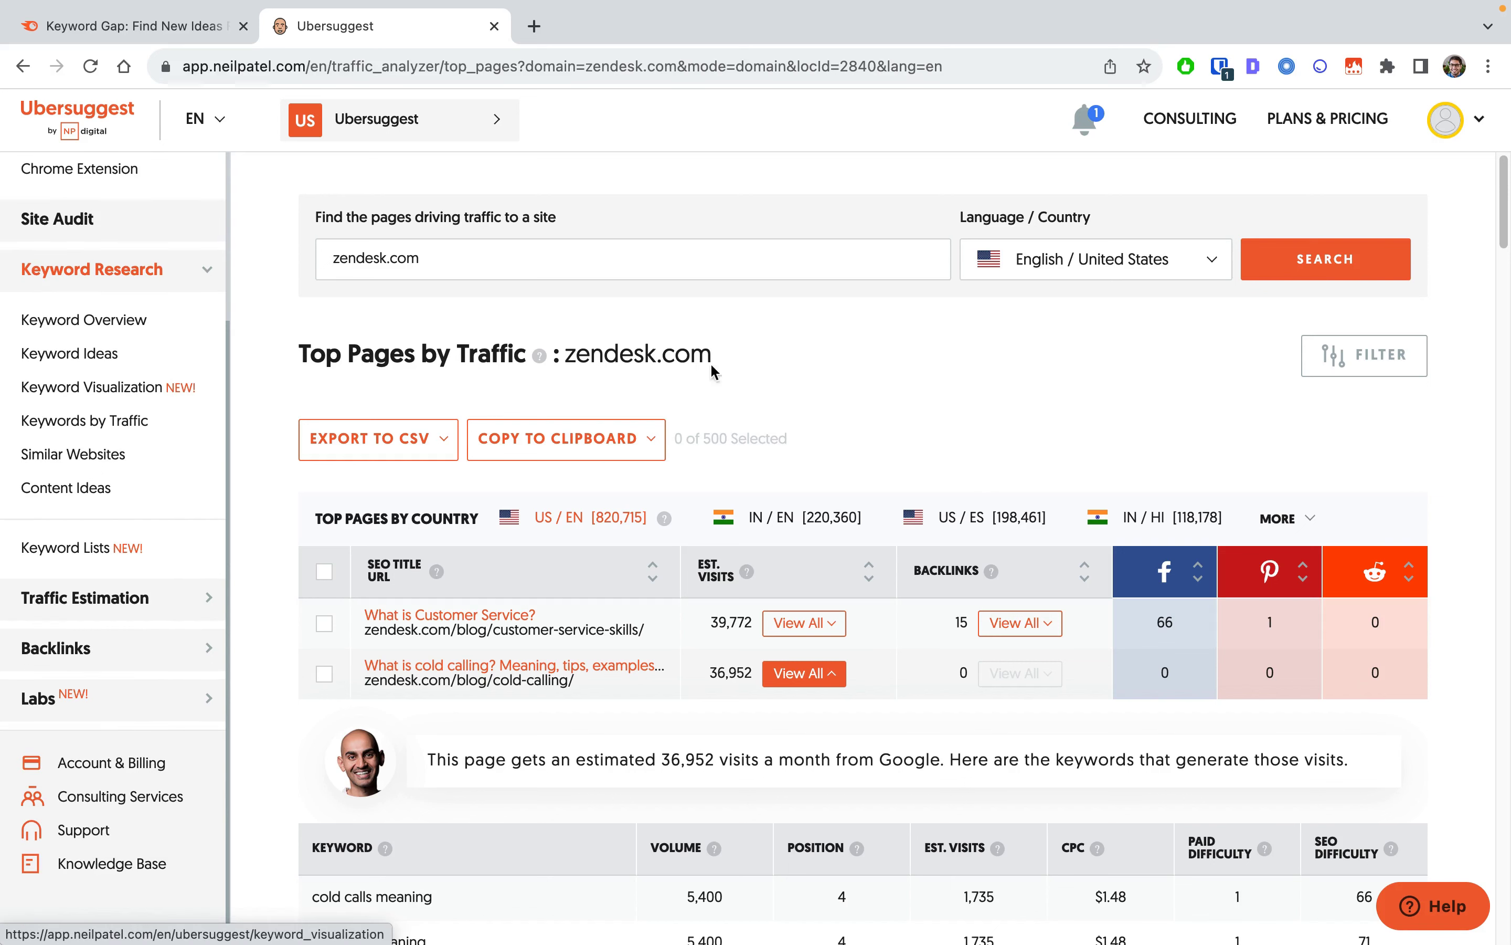
- Return to the Traffic Overview for zendesk.com and open its organic keywords in the Keywords by Traffic report
click(135, 599)
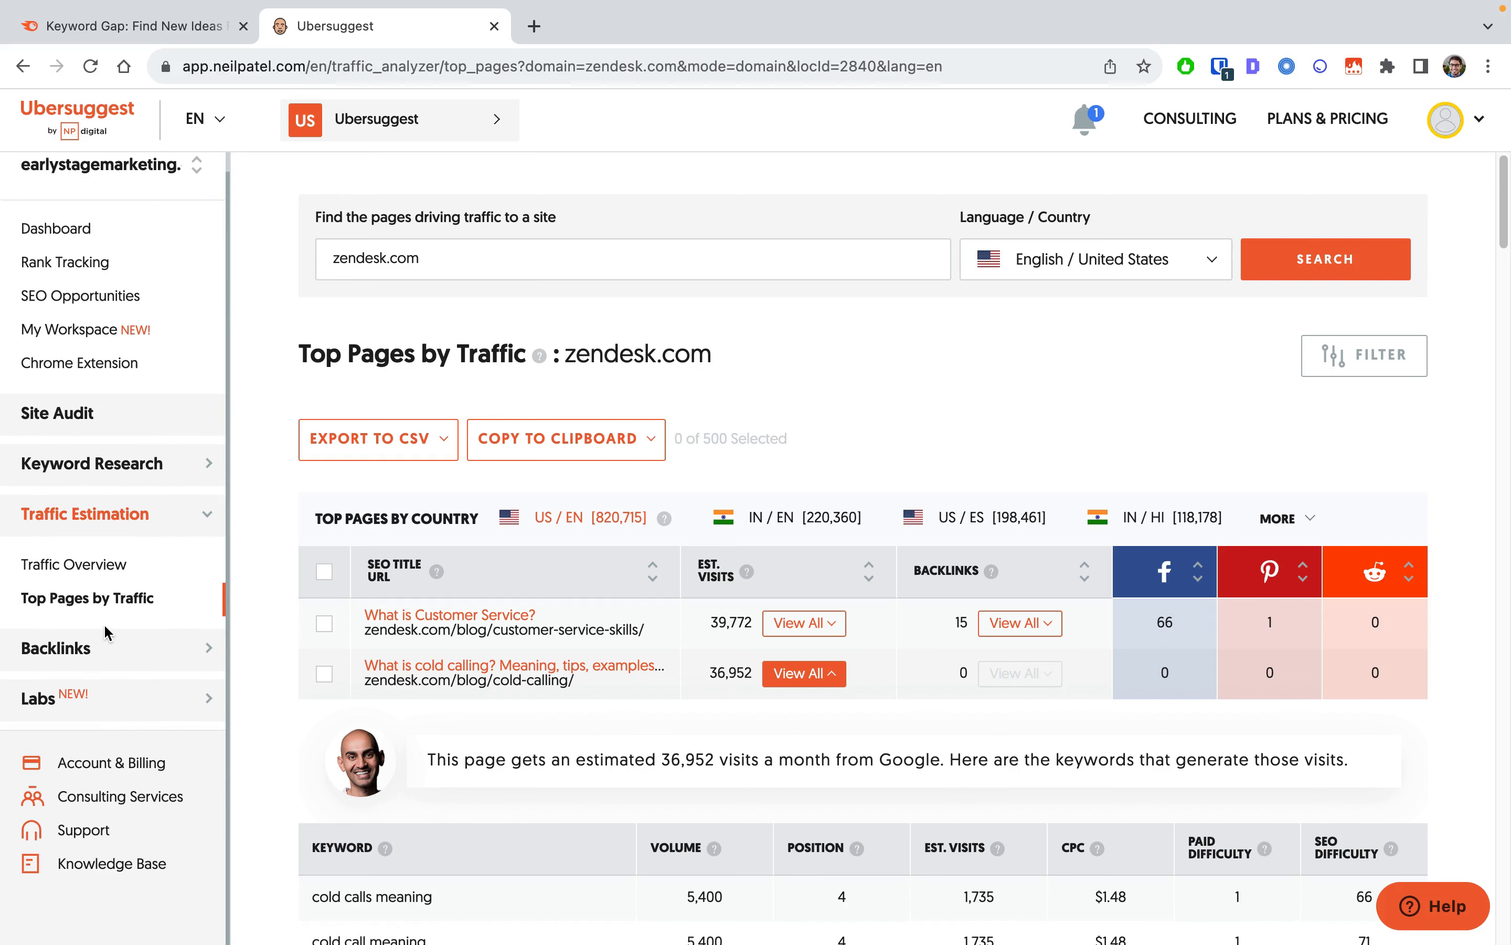
click(96, 567)
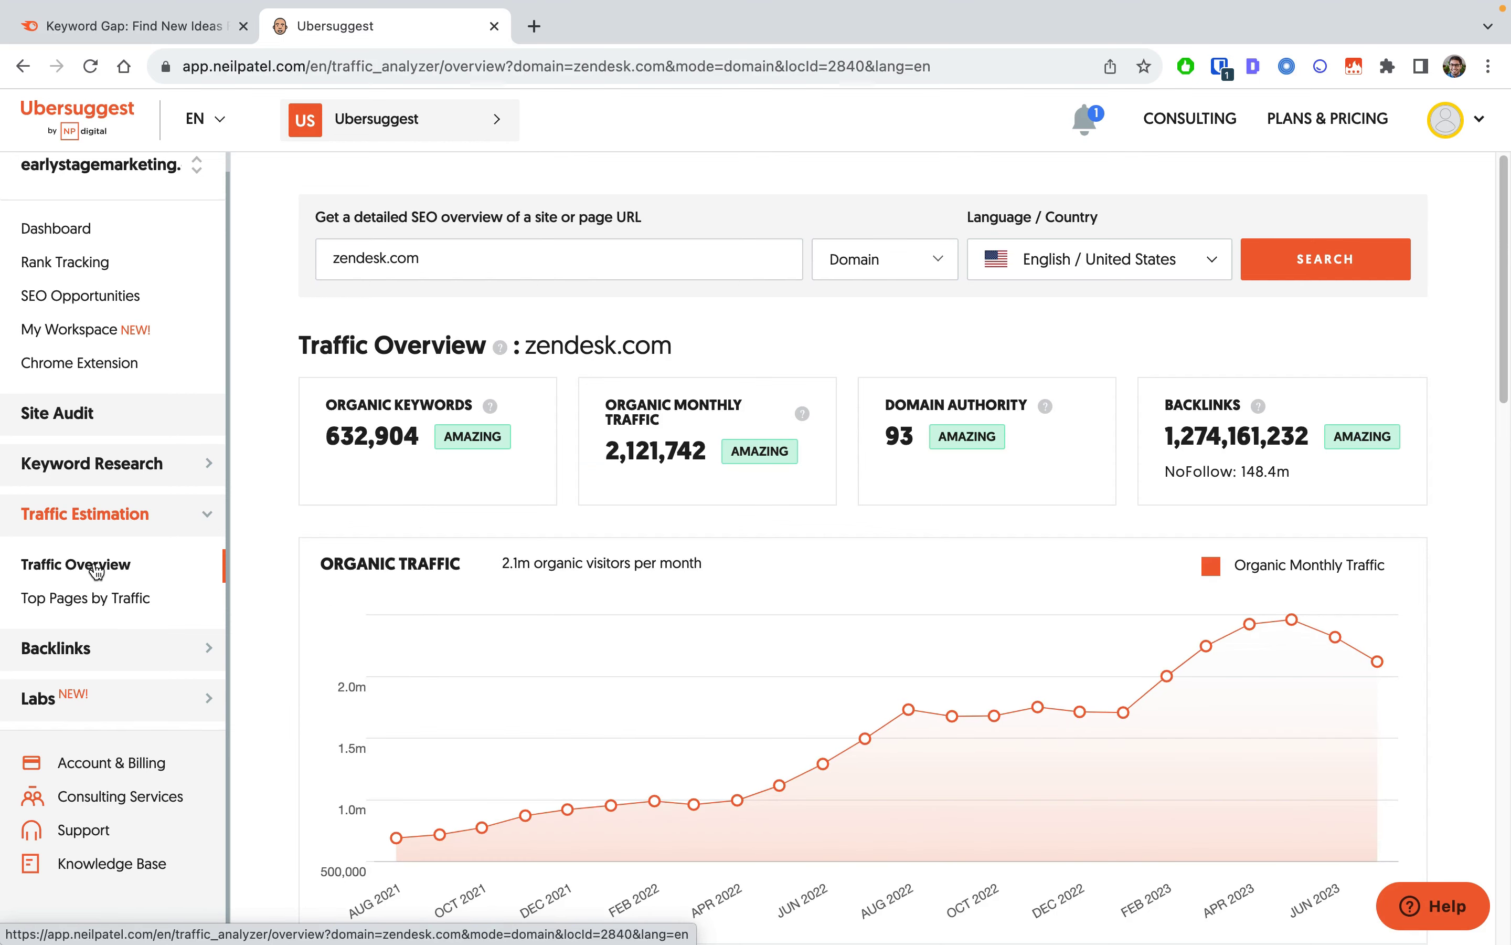
click(361, 443)
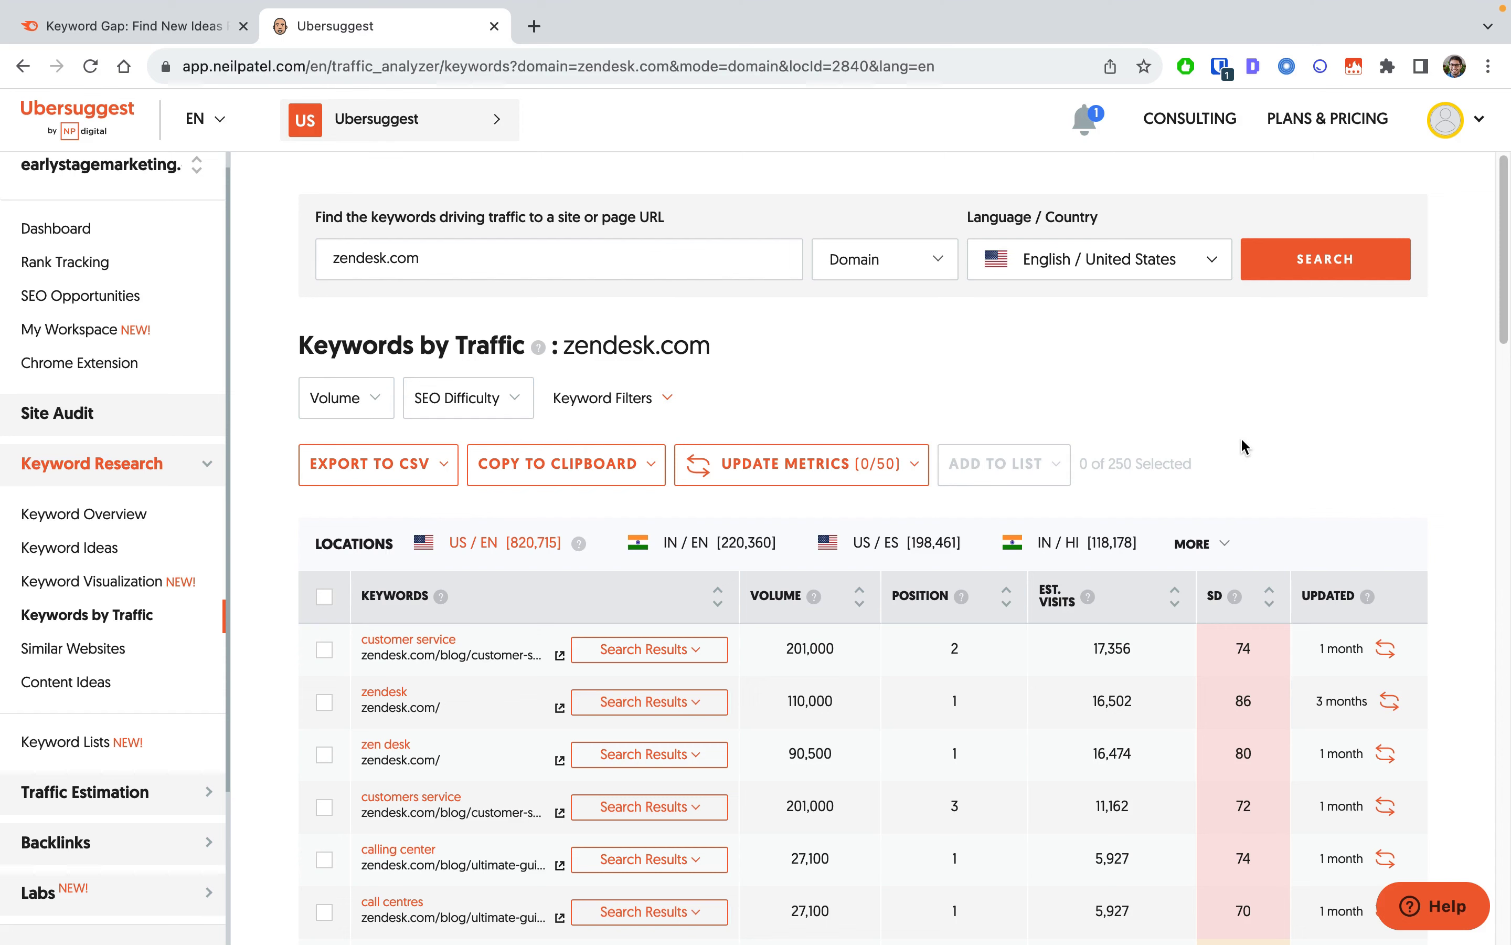
- Switch to Semrush and examine zendesk.com's Backlink Analytics overview, including authority score, network graph, referring domains and backlinks trends
click(112, 28)
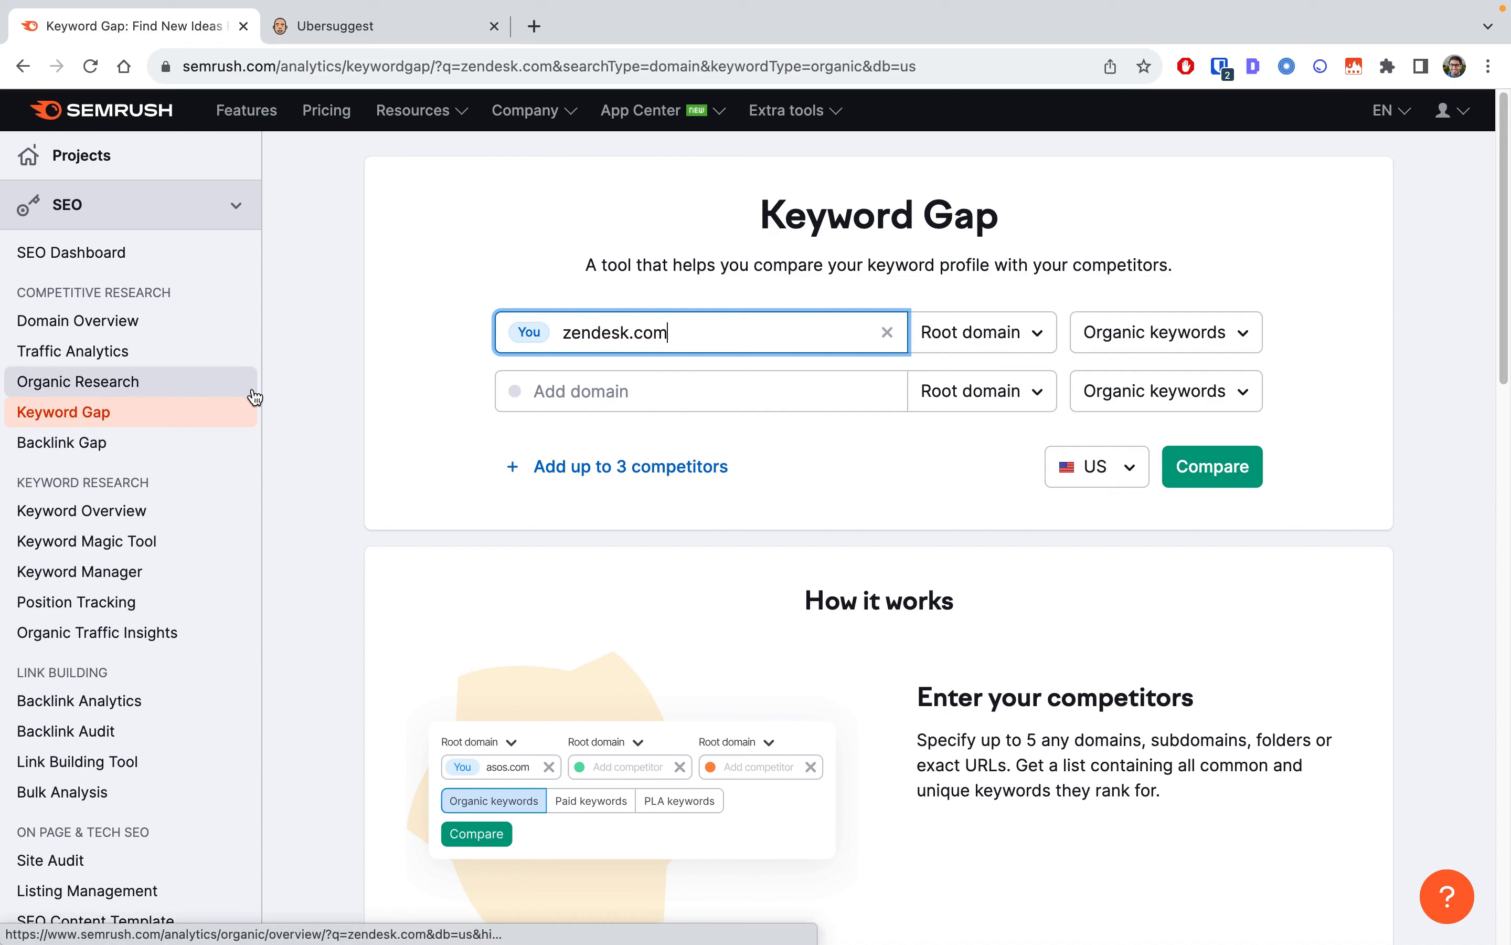
click(335, 25)
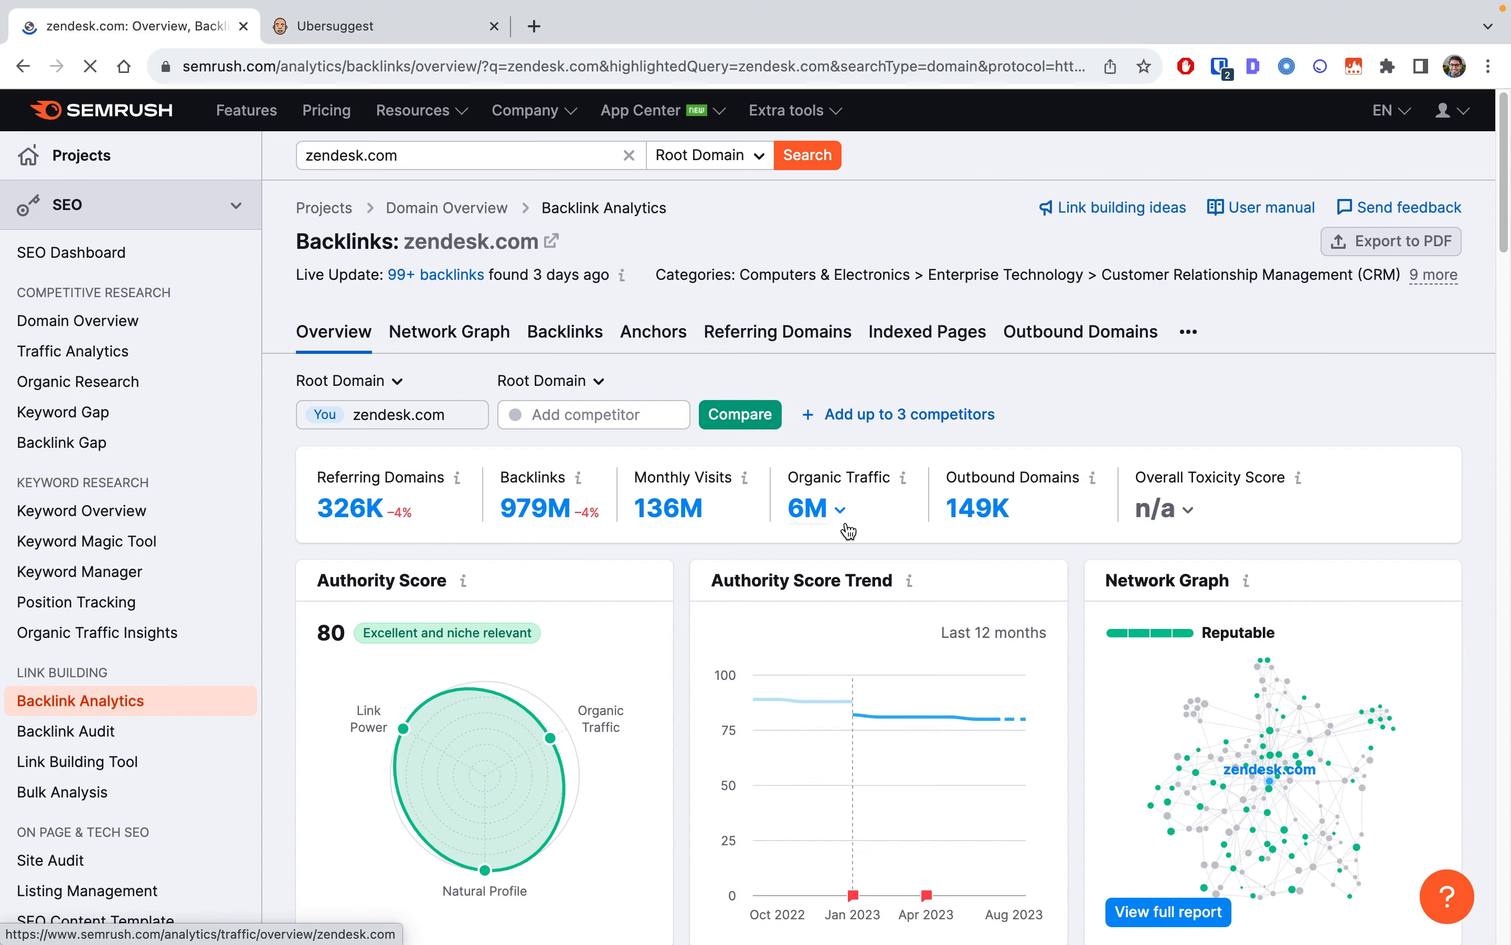
scroll(1491, 519, down, 10)
scroll(1493, 514, up, 4)
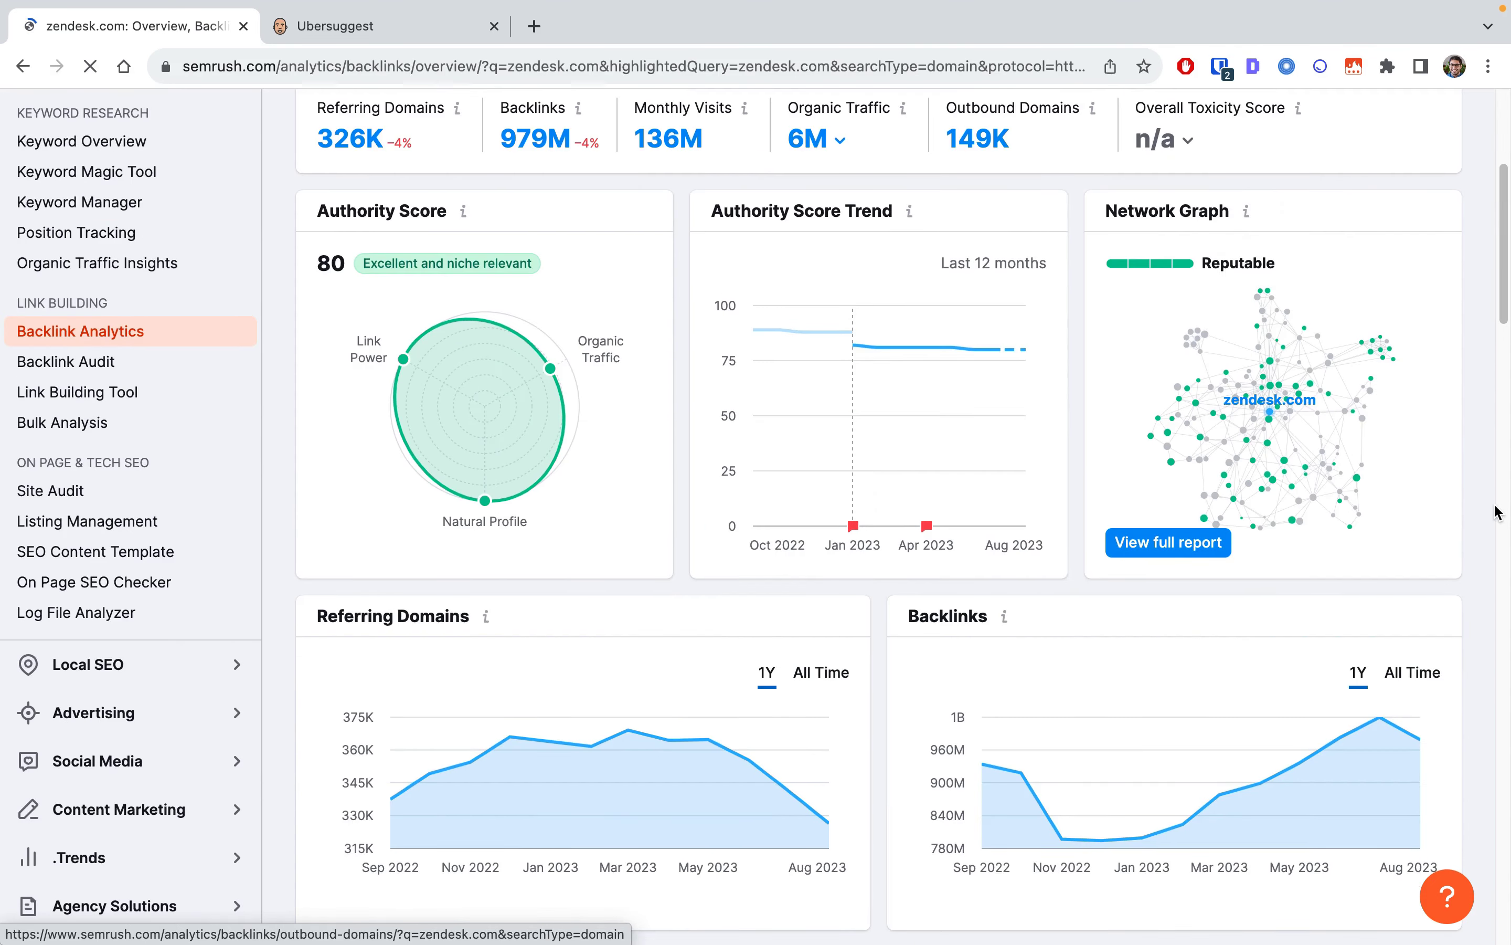
mouse_move(1208, 269)
scroll(1436, 633, down, 3)
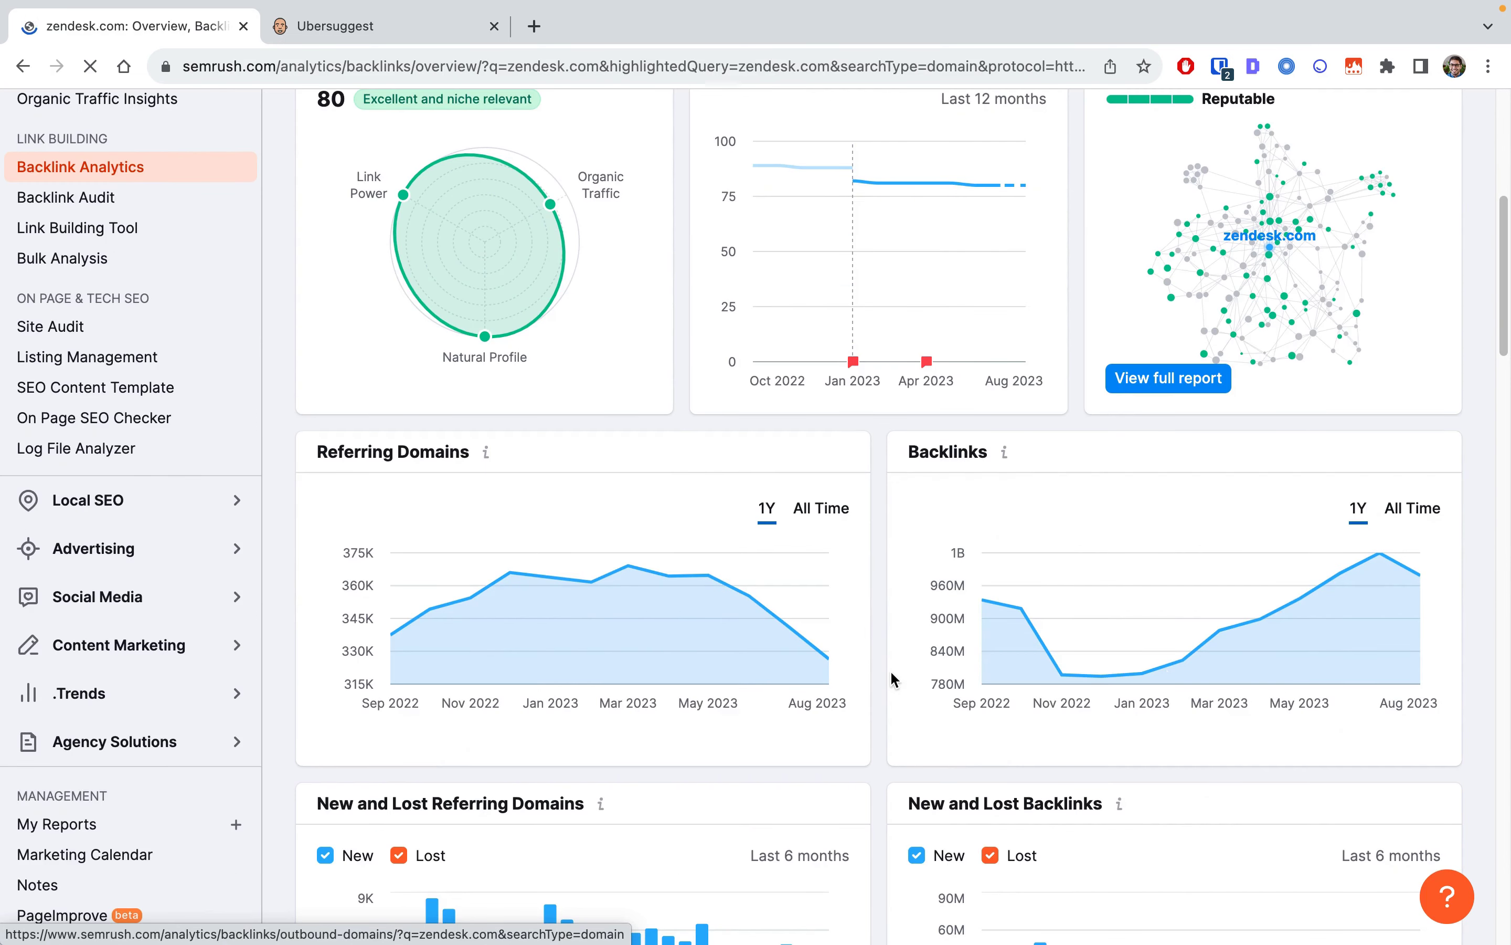
- Review zendesk.com's referring domain categories, top anchors, backlink types, link attributes, top countries, similar profiles and top pages
scroll(1477, 737, down, 15)
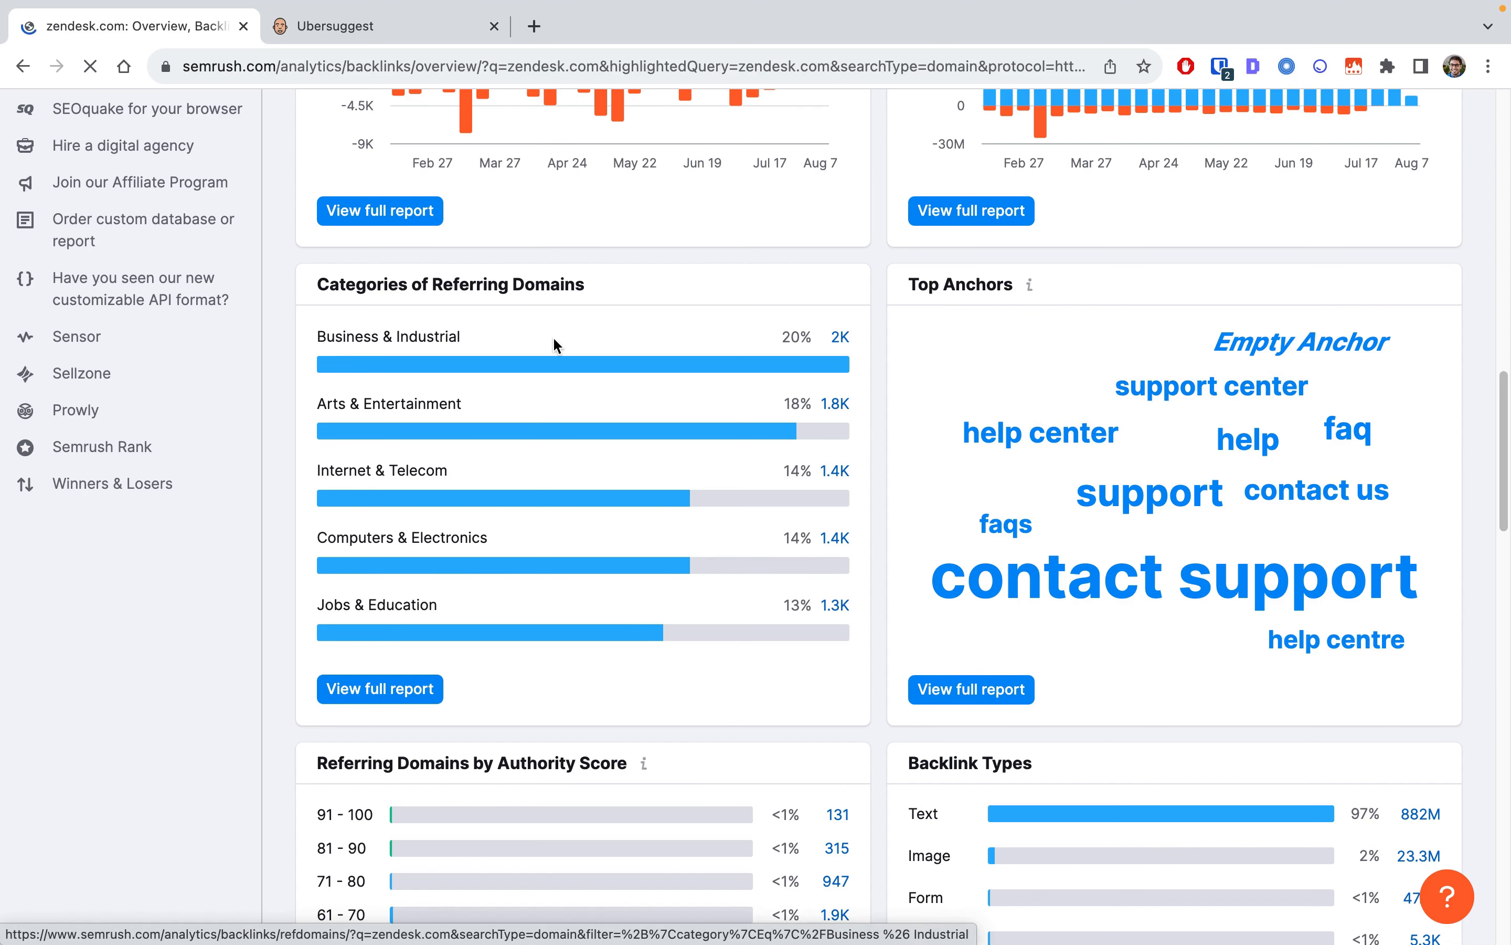
scroll(812, 559, down, 9)
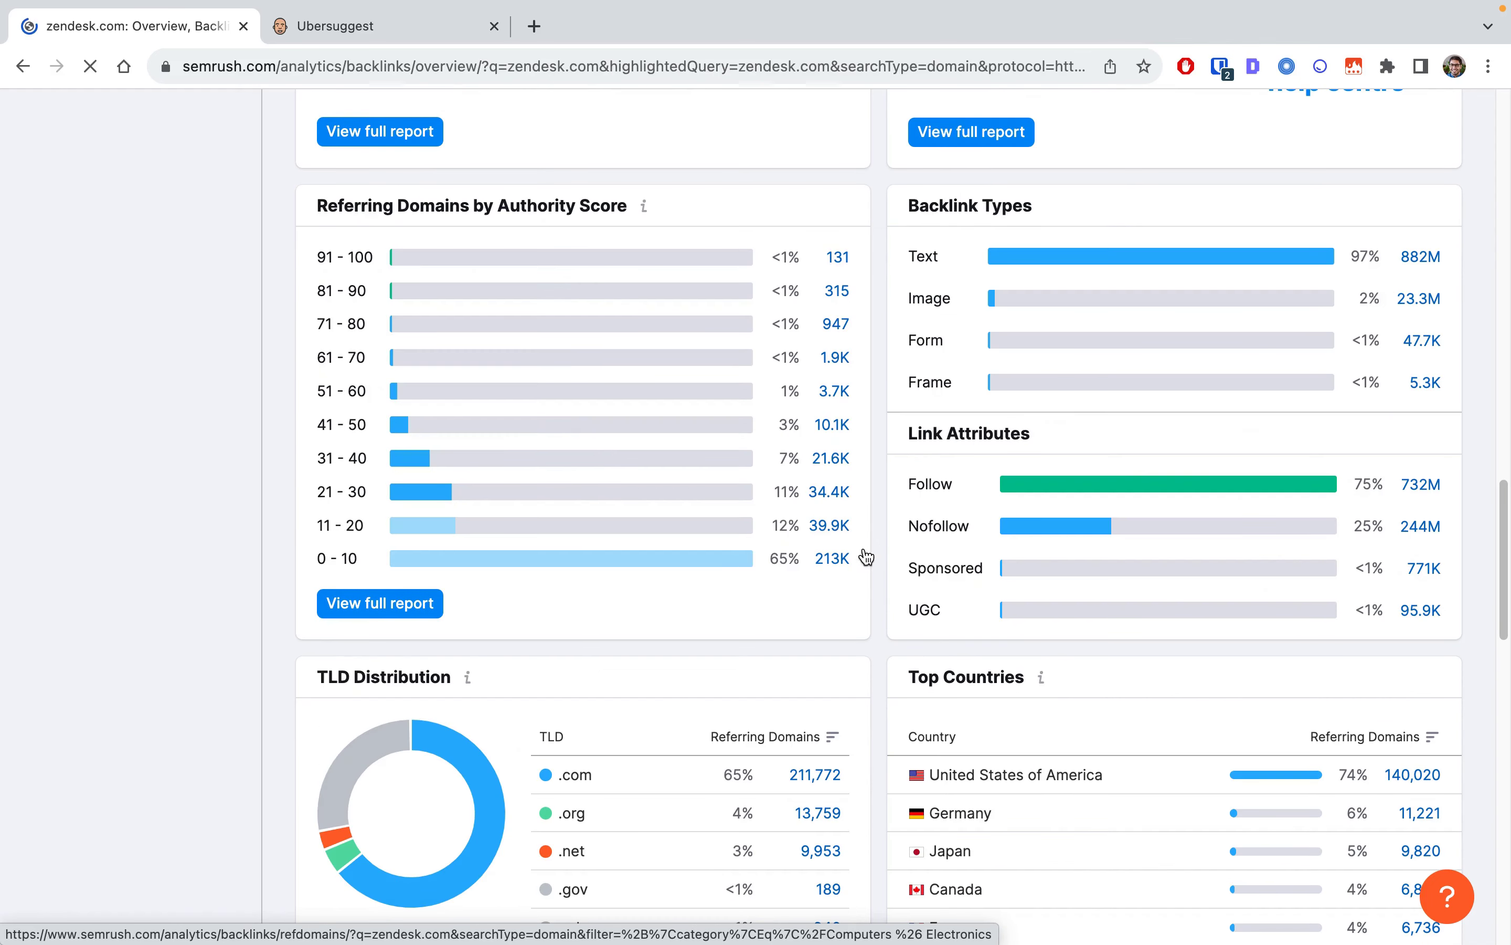
scroll(837, 556, down, 2)
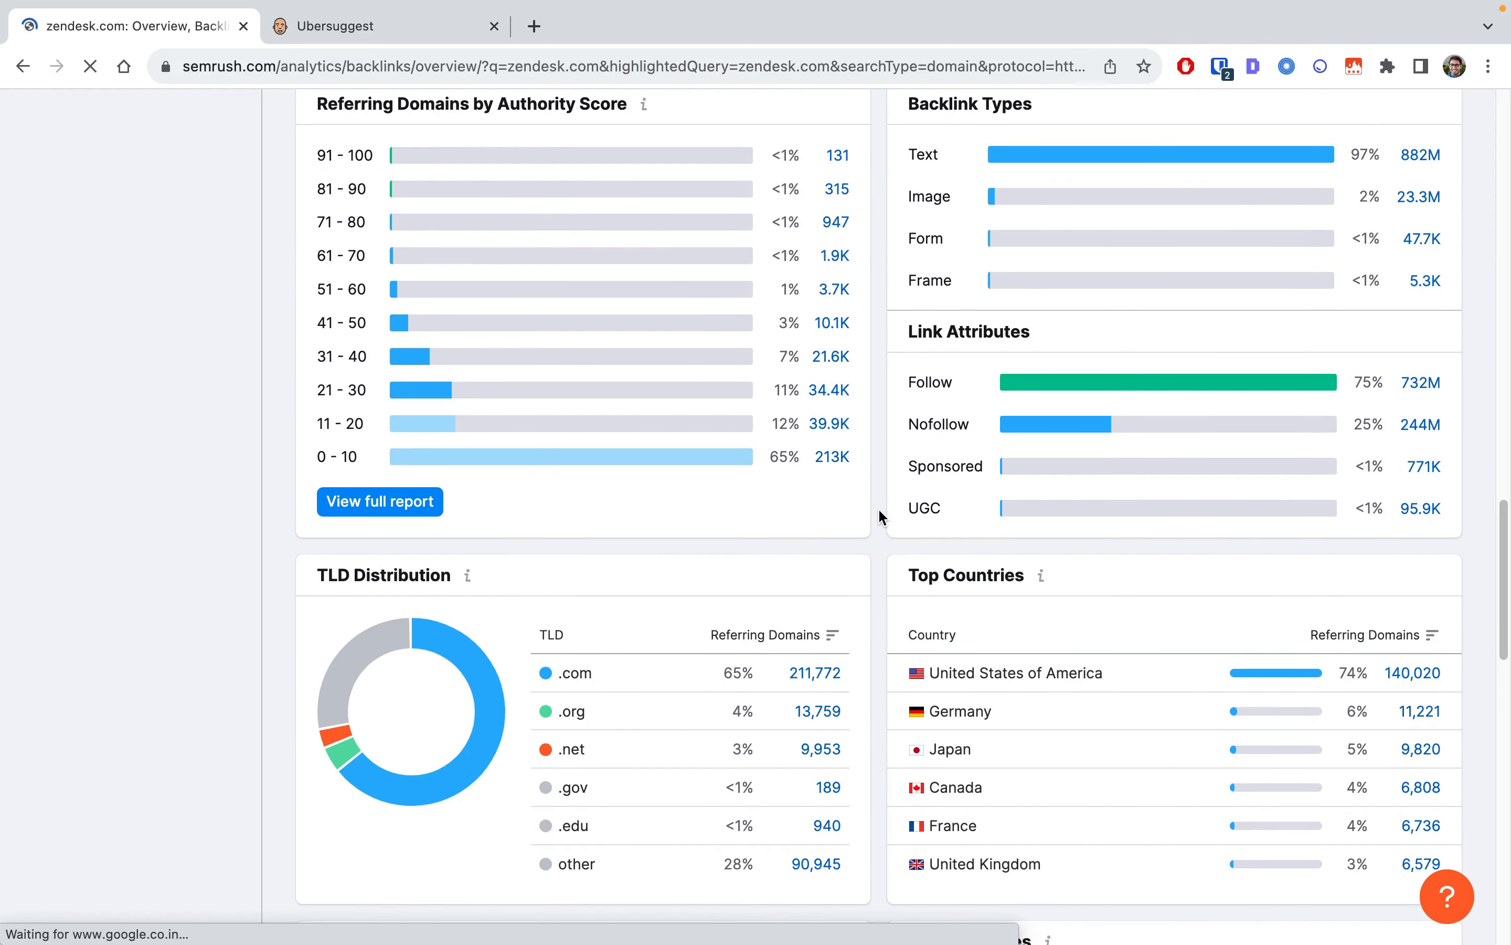
scroll(874, 472, down, 8)
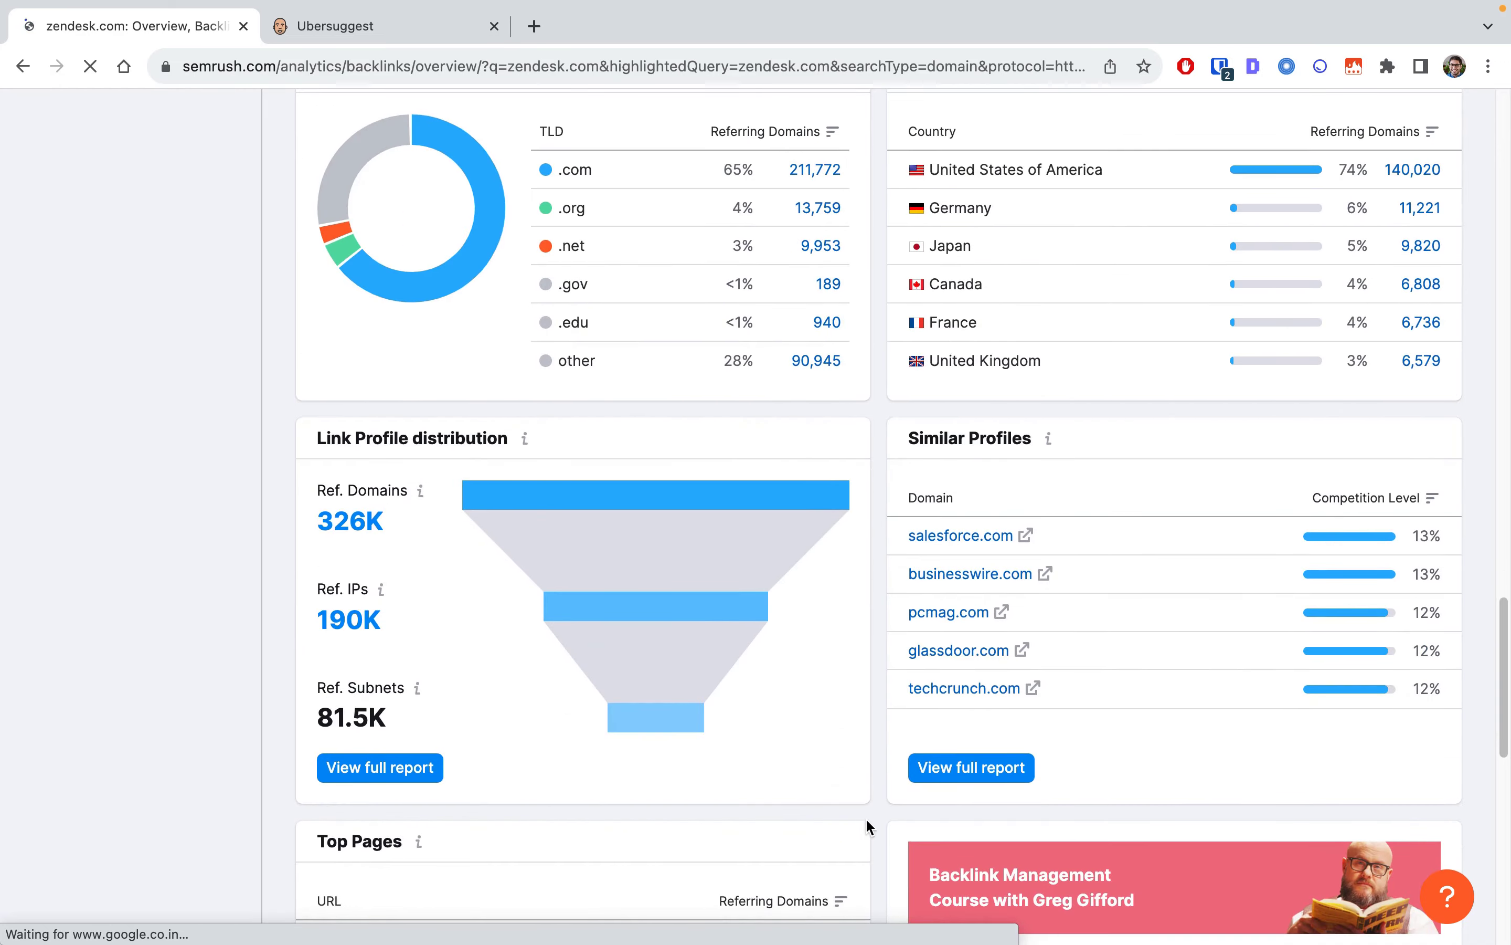
scroll(855, 794, down, 2)
scroll(831, 753, down, 9)
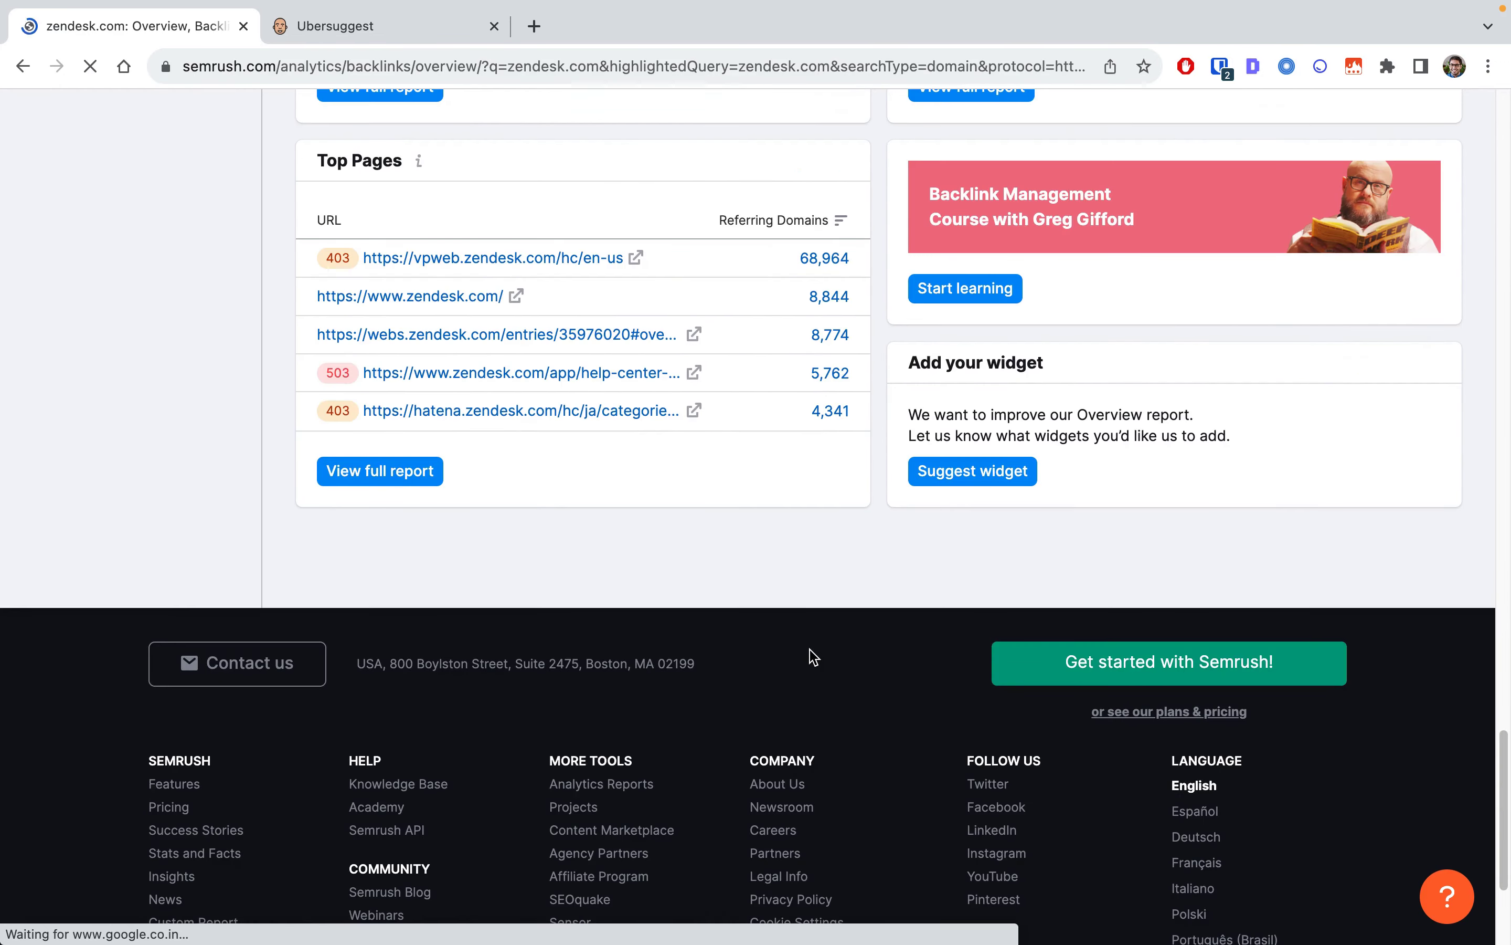
scroll(814, 656, up, 20)
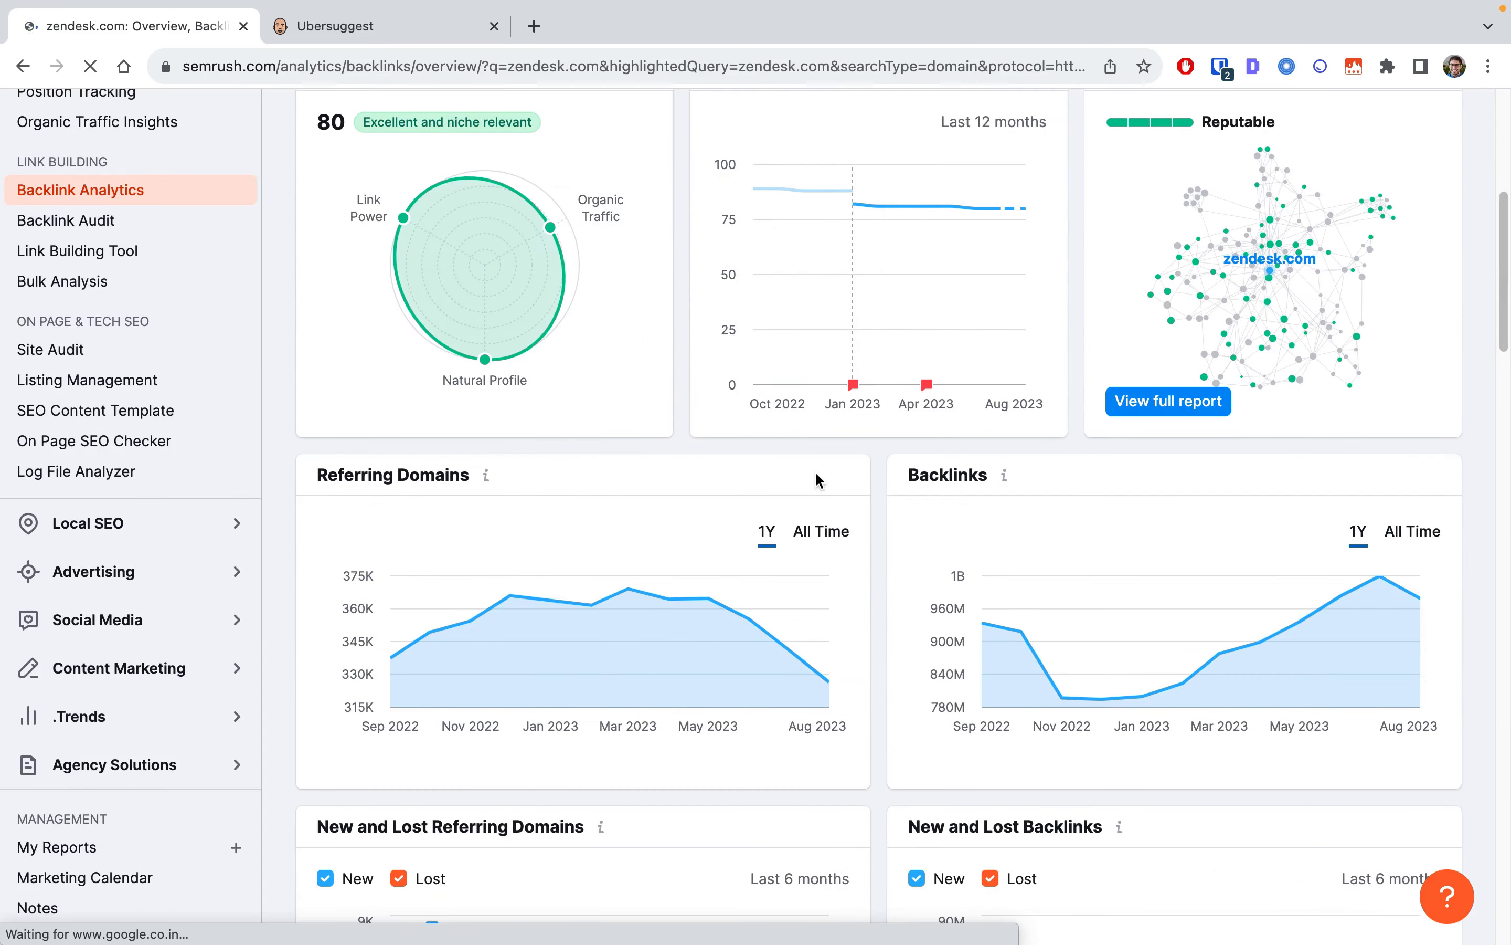
scroll(674, 440, up, 4)
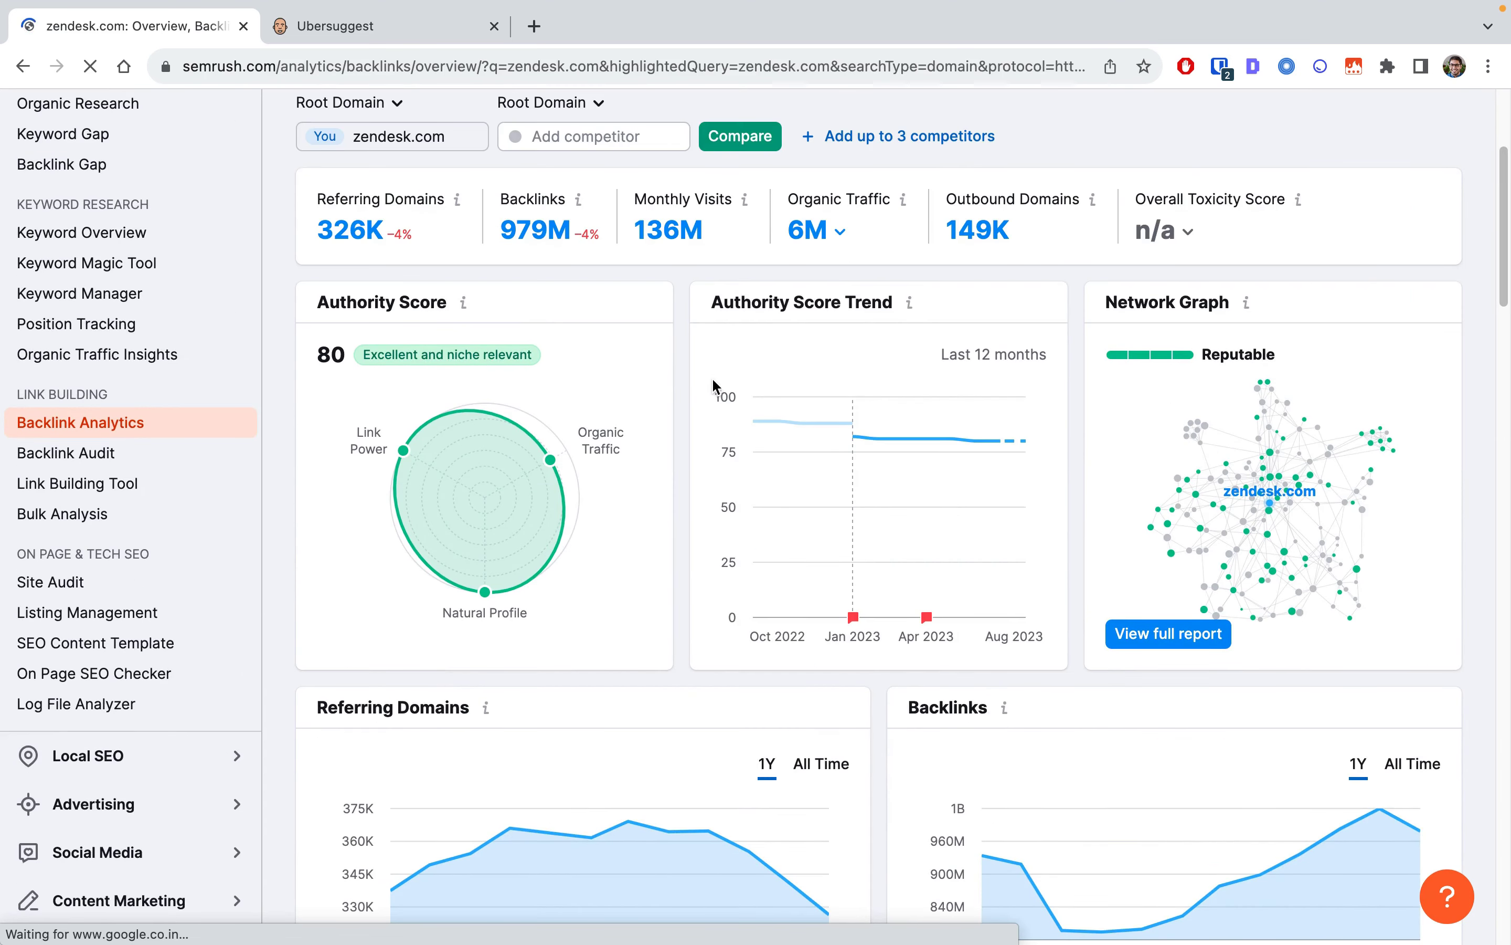
scroll(712, 384, up, 5)
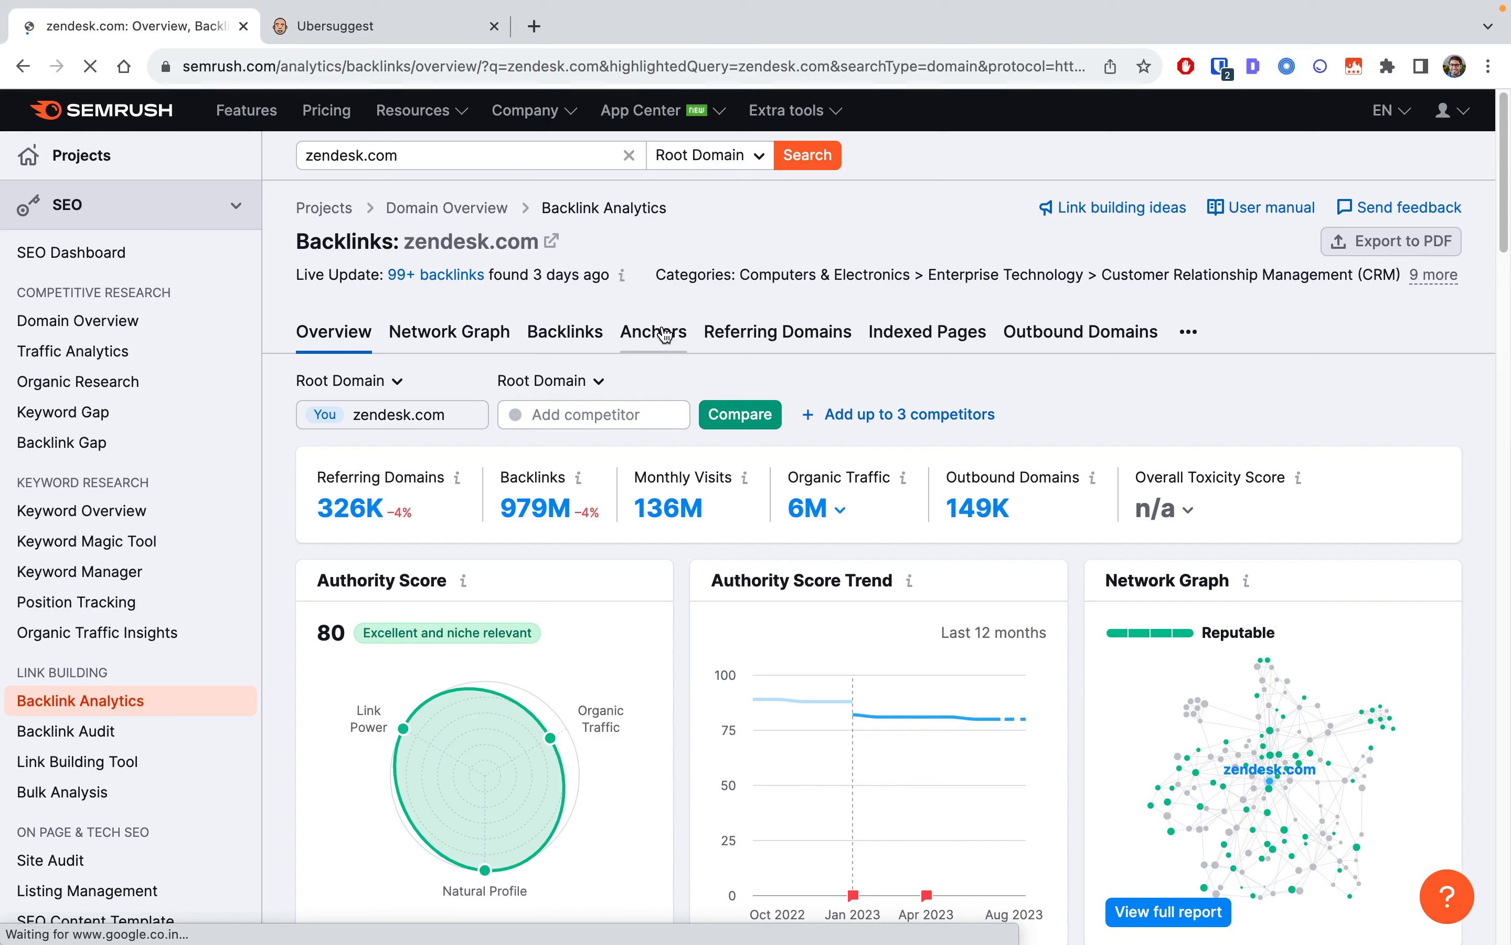
- Open the full list of backlinks to zendesk.com and examine the source pages, anchors, target URLs and link dates
click(542, 509)
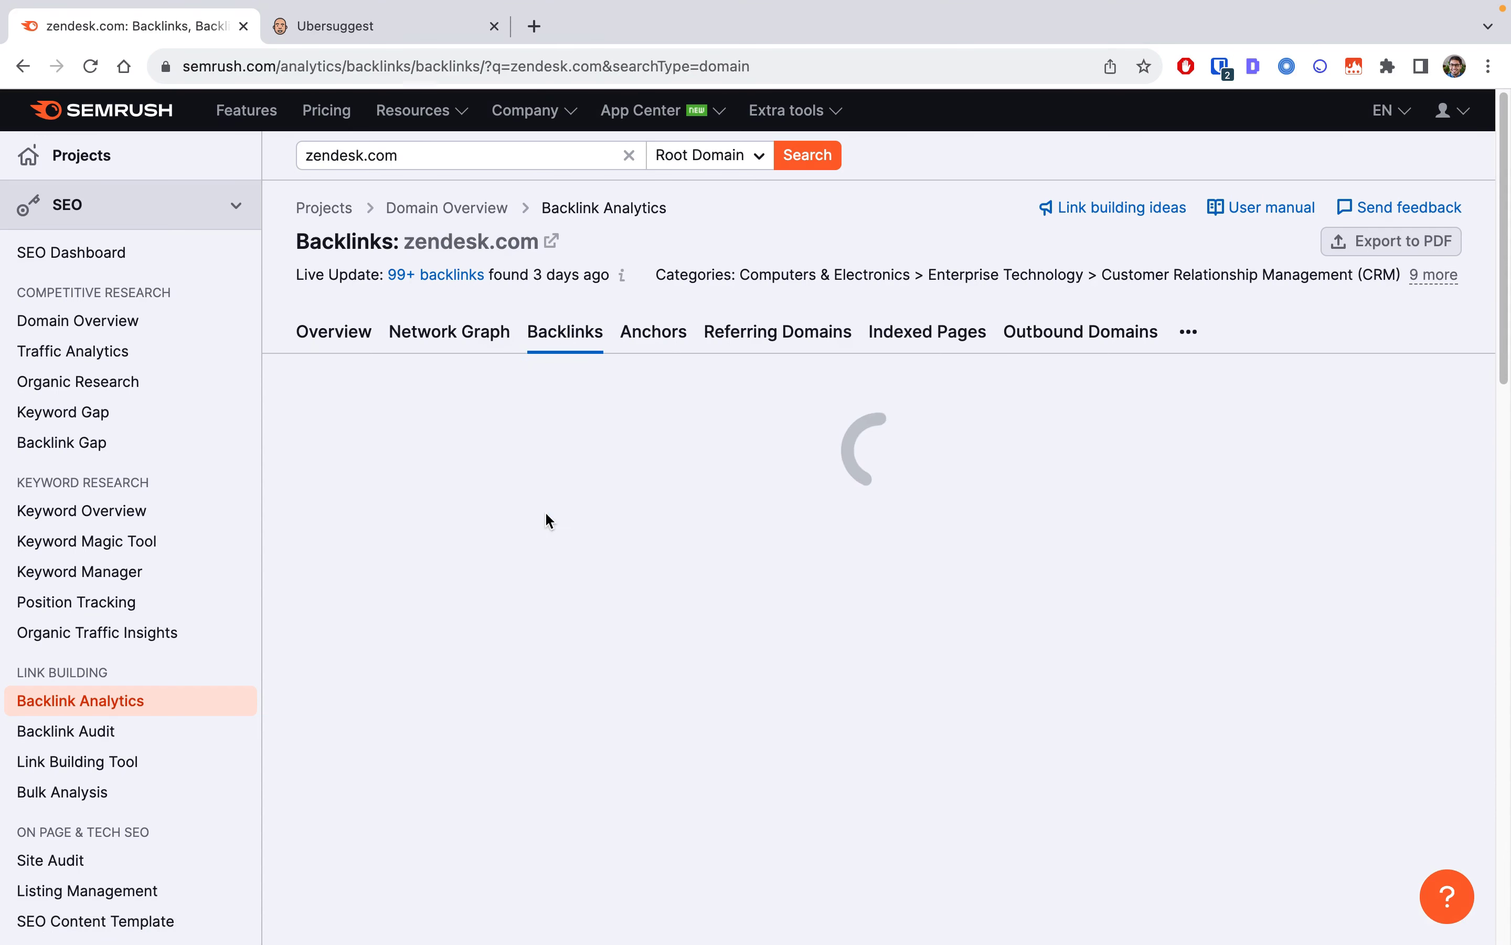
scroll(545, 510, down, 5)
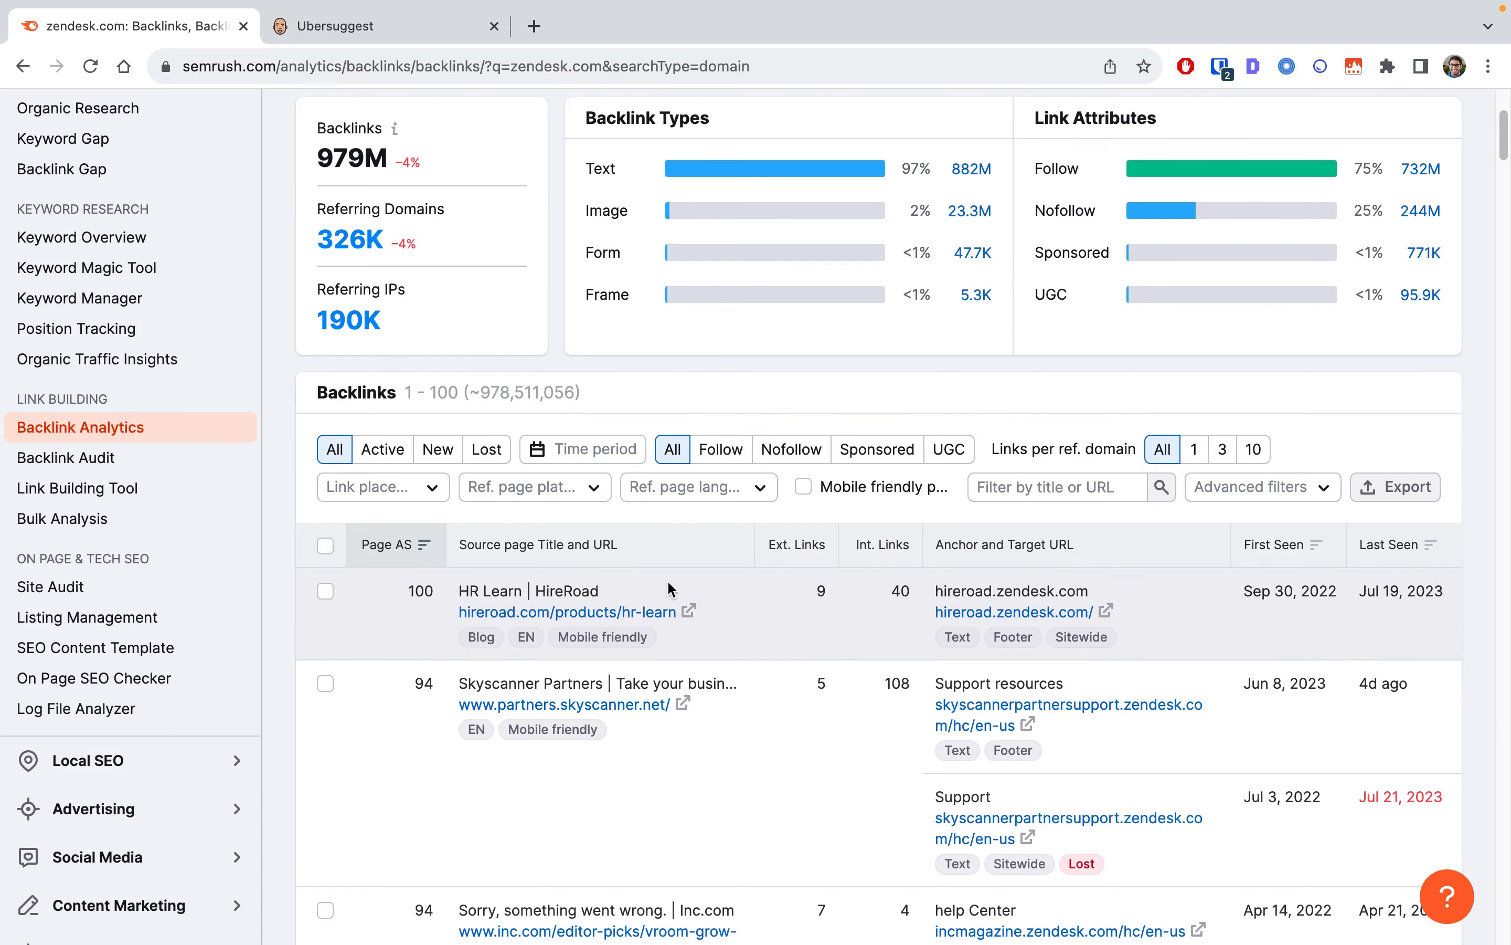
scroll(1215, 565, down, 15)
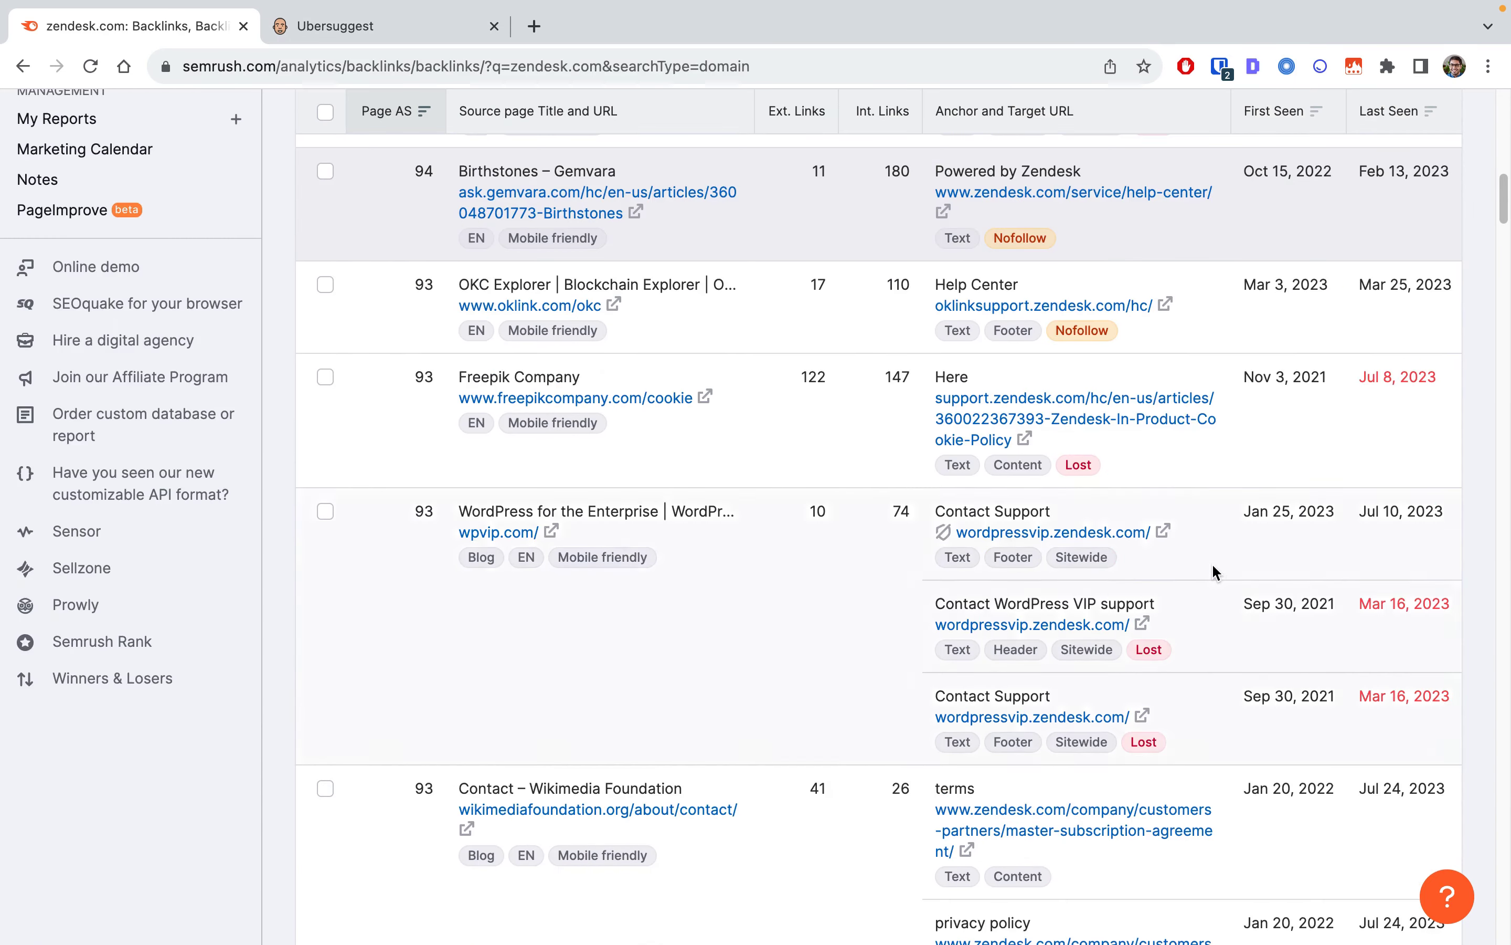
scroll(1215, 565, up, 14)
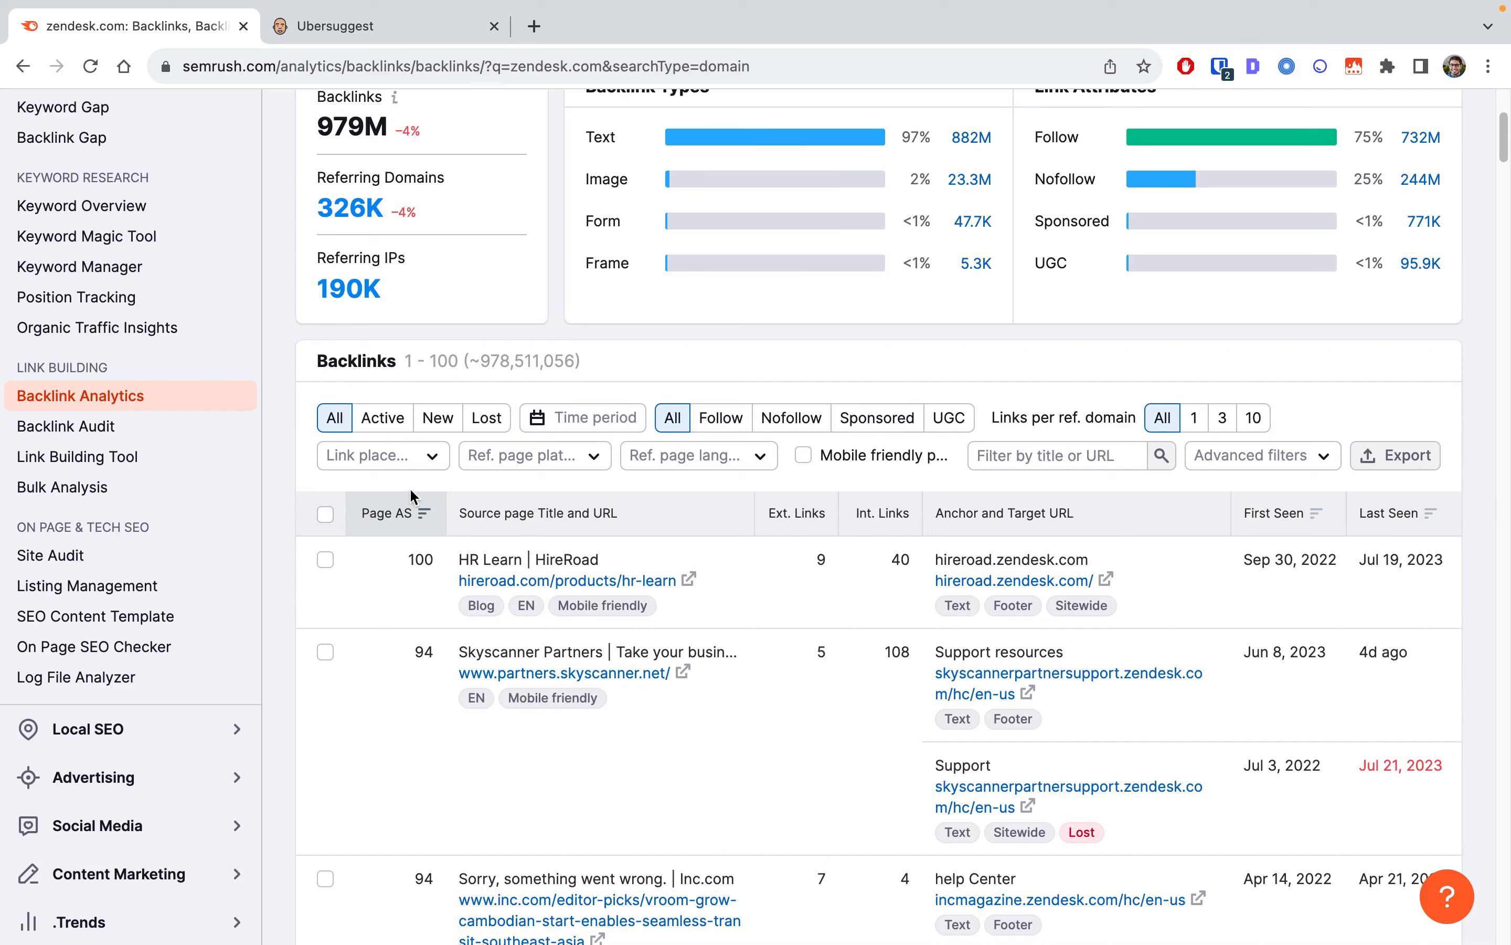
- Examine the link placement, referring page platform and advanced filter options for zendesk.com's backlinks, and go to the Backlink Analytics start page
click(429, 458)
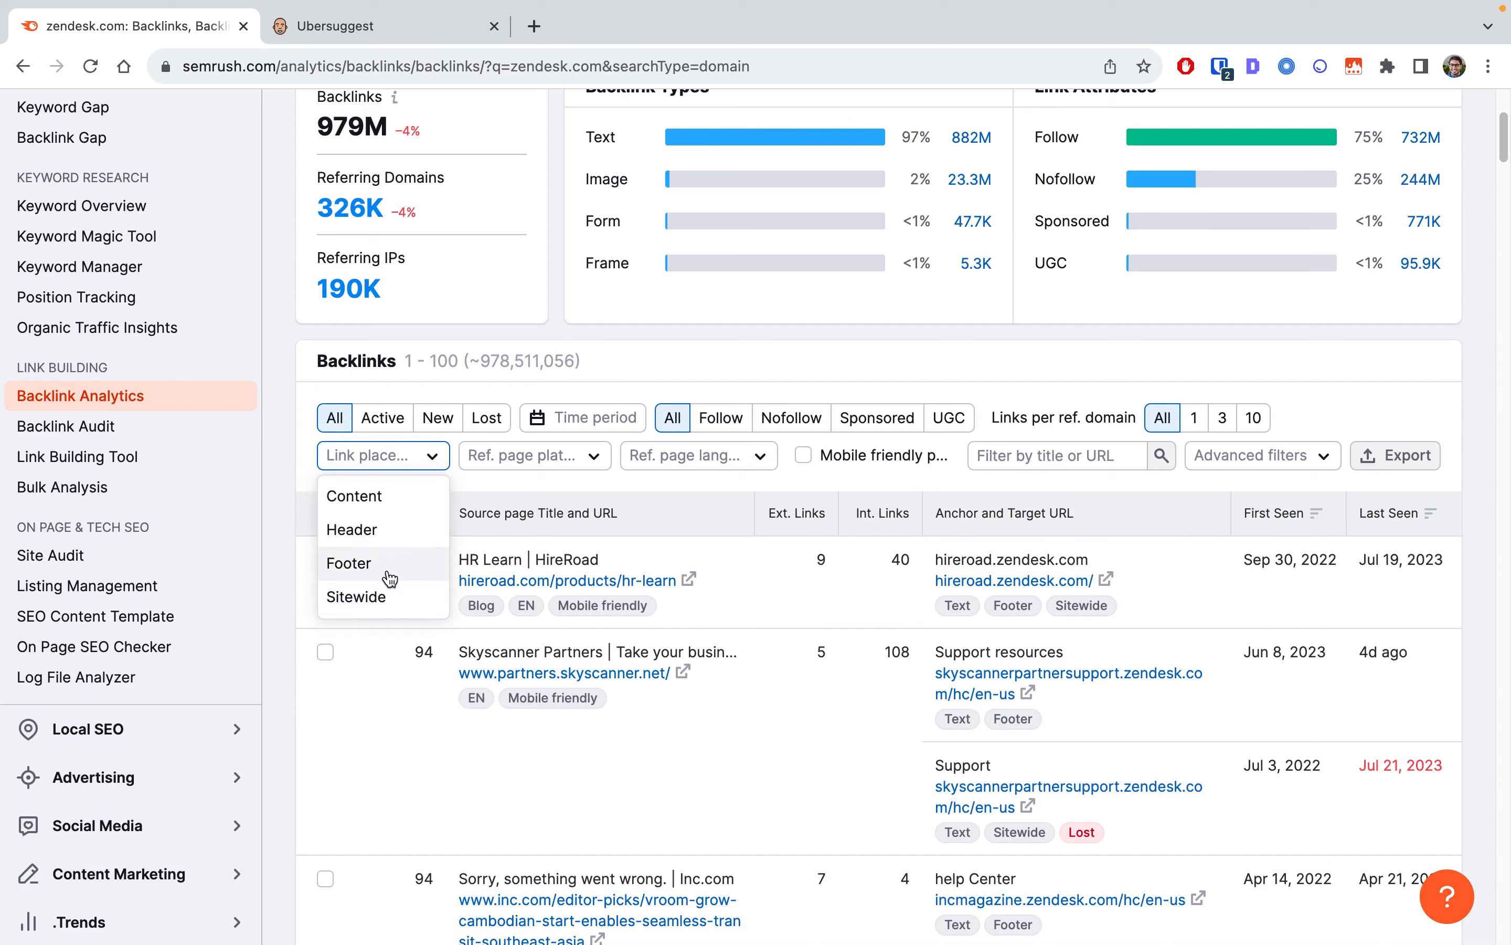
click(439, 457)
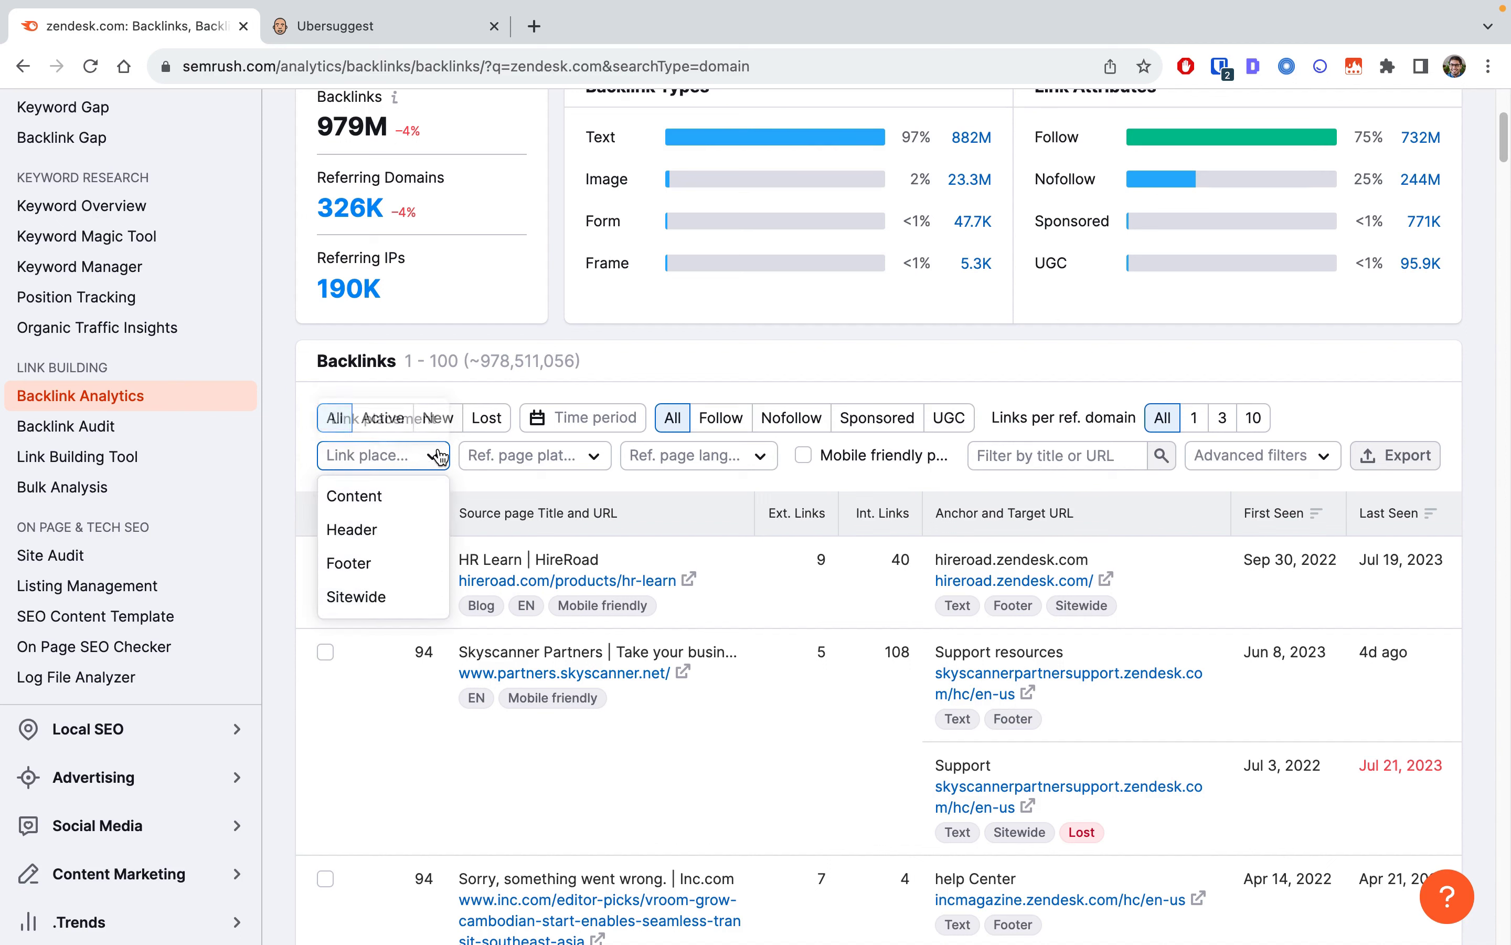
click(595, 462)
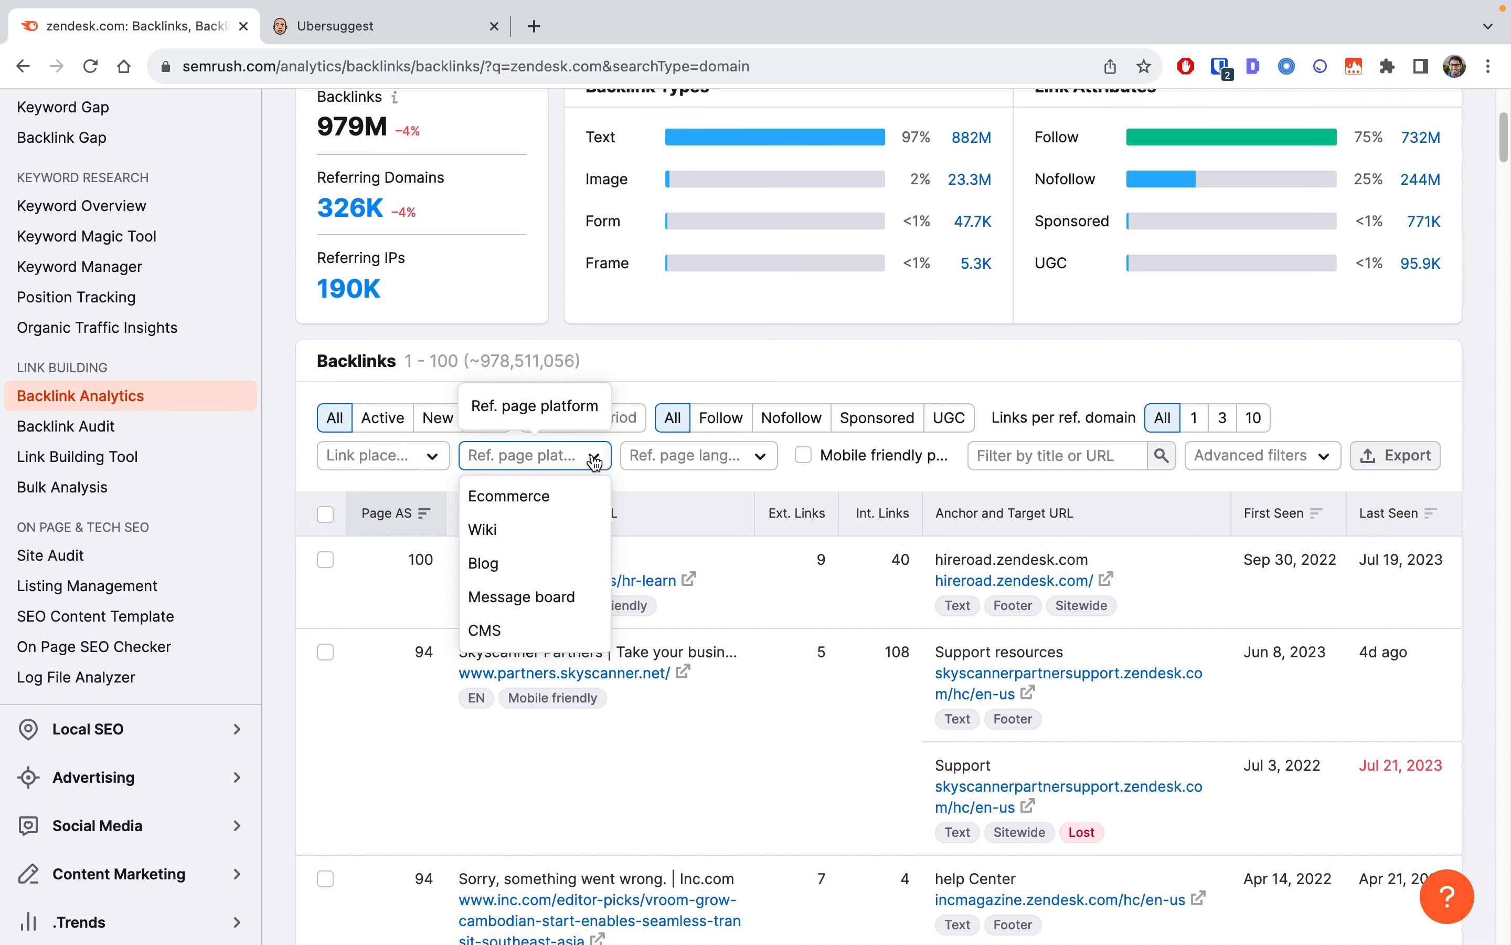
click(700, 473)
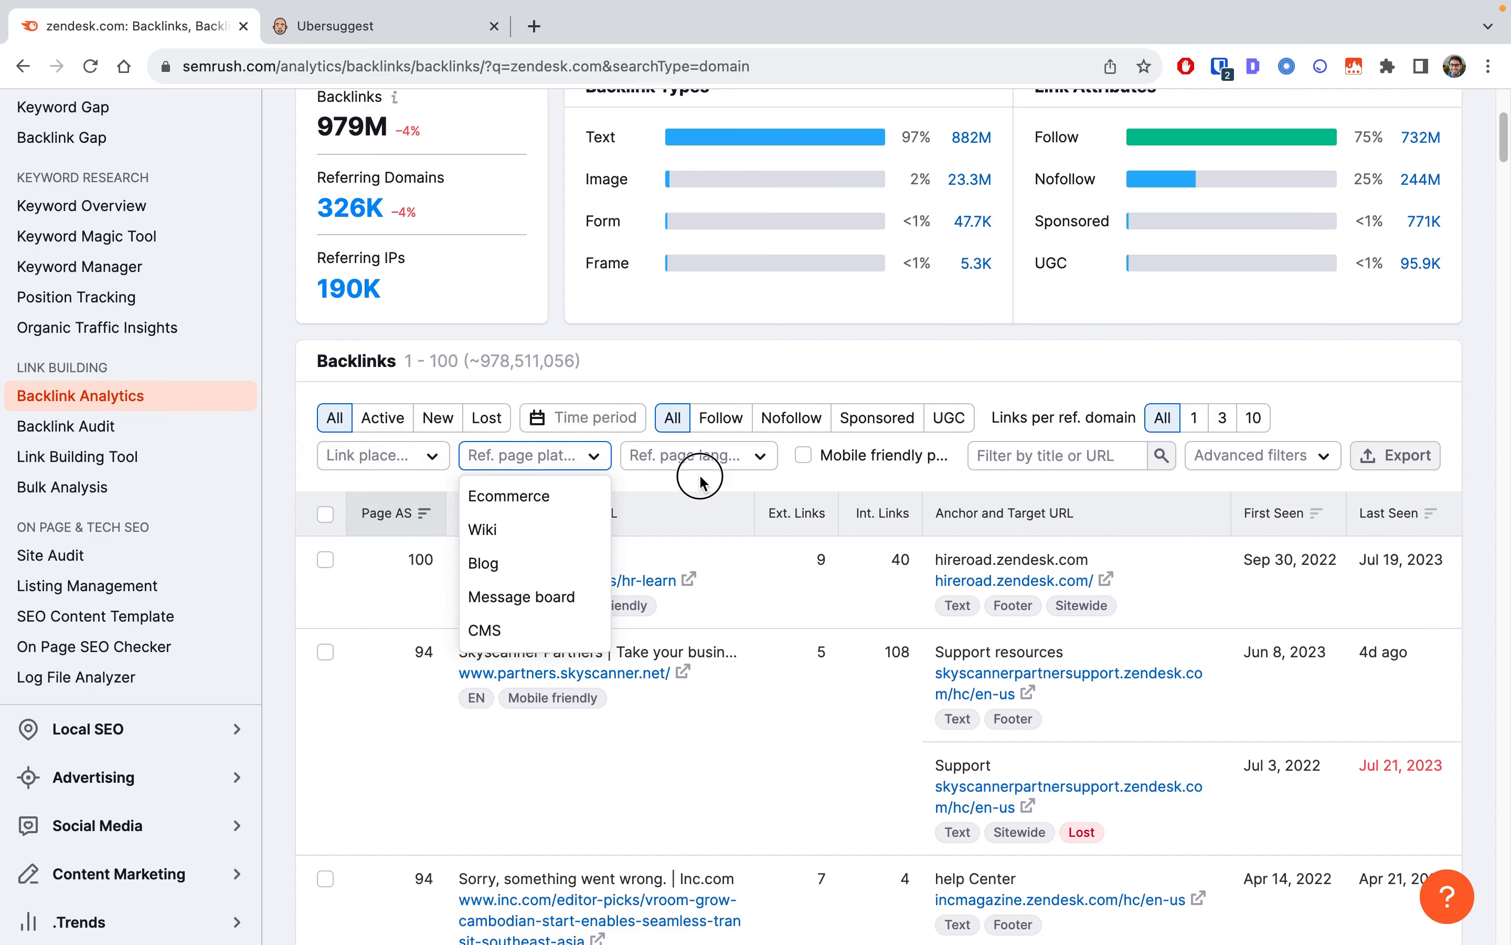
click(1315, 456)
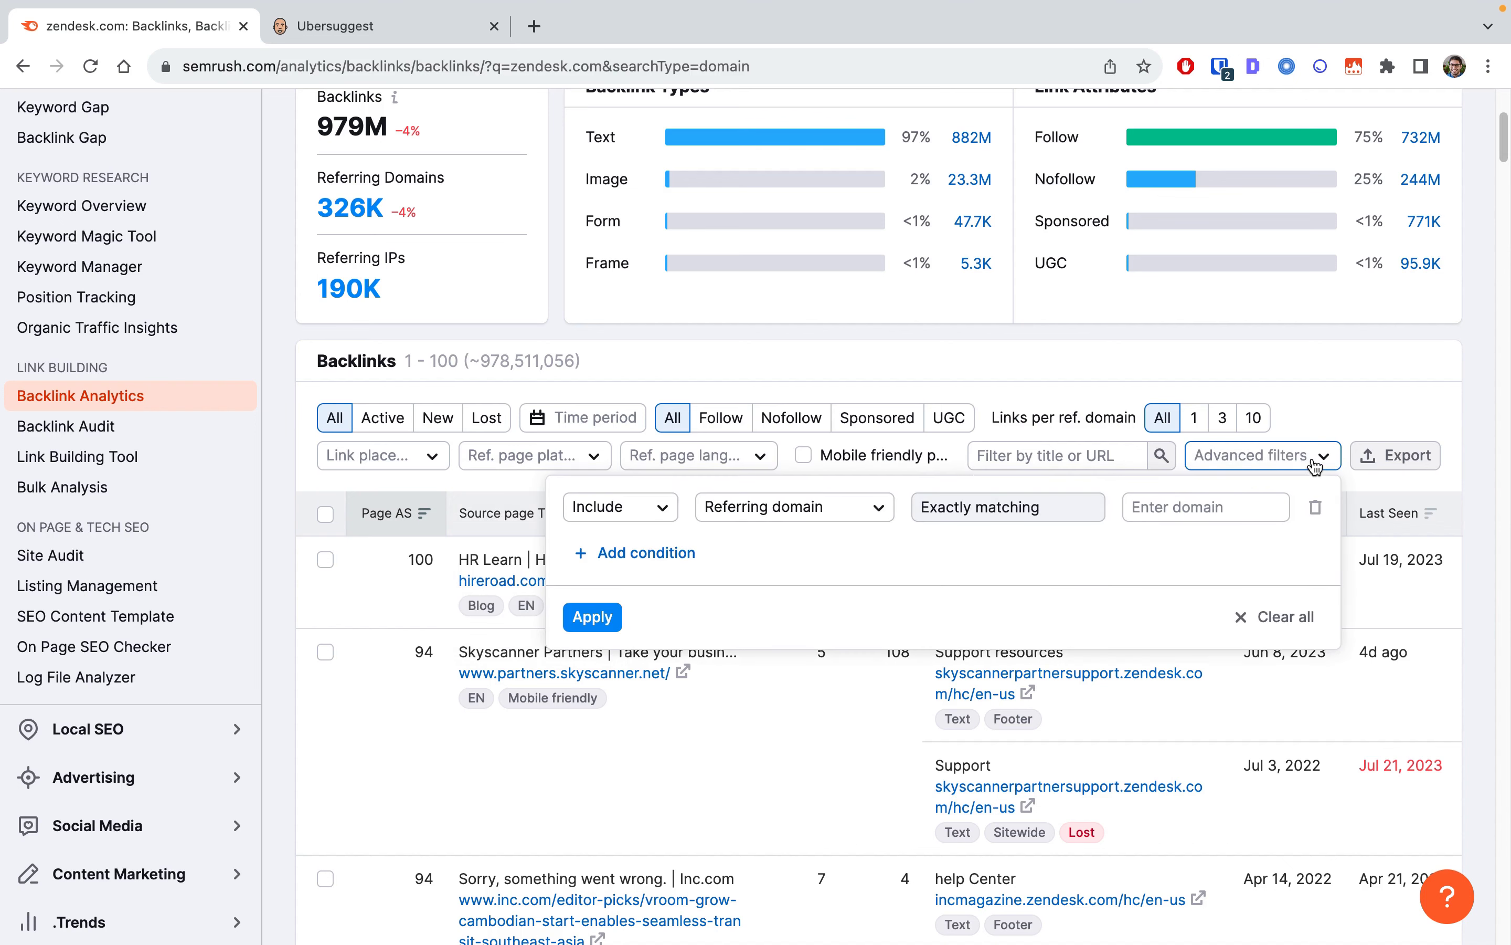
click(828, 516)
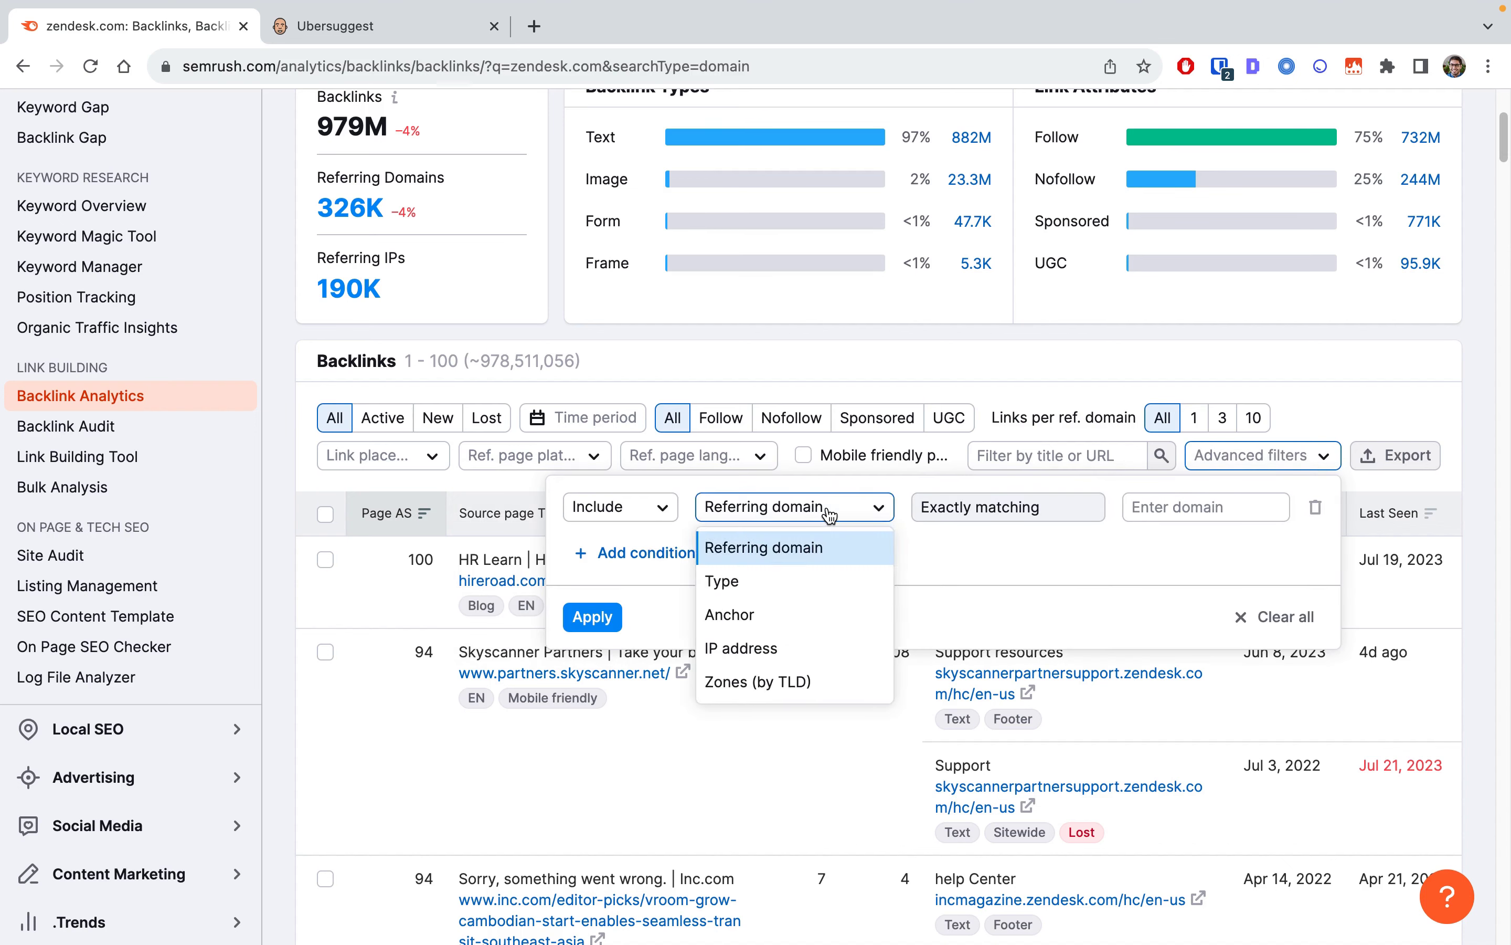
click(1474, 472)
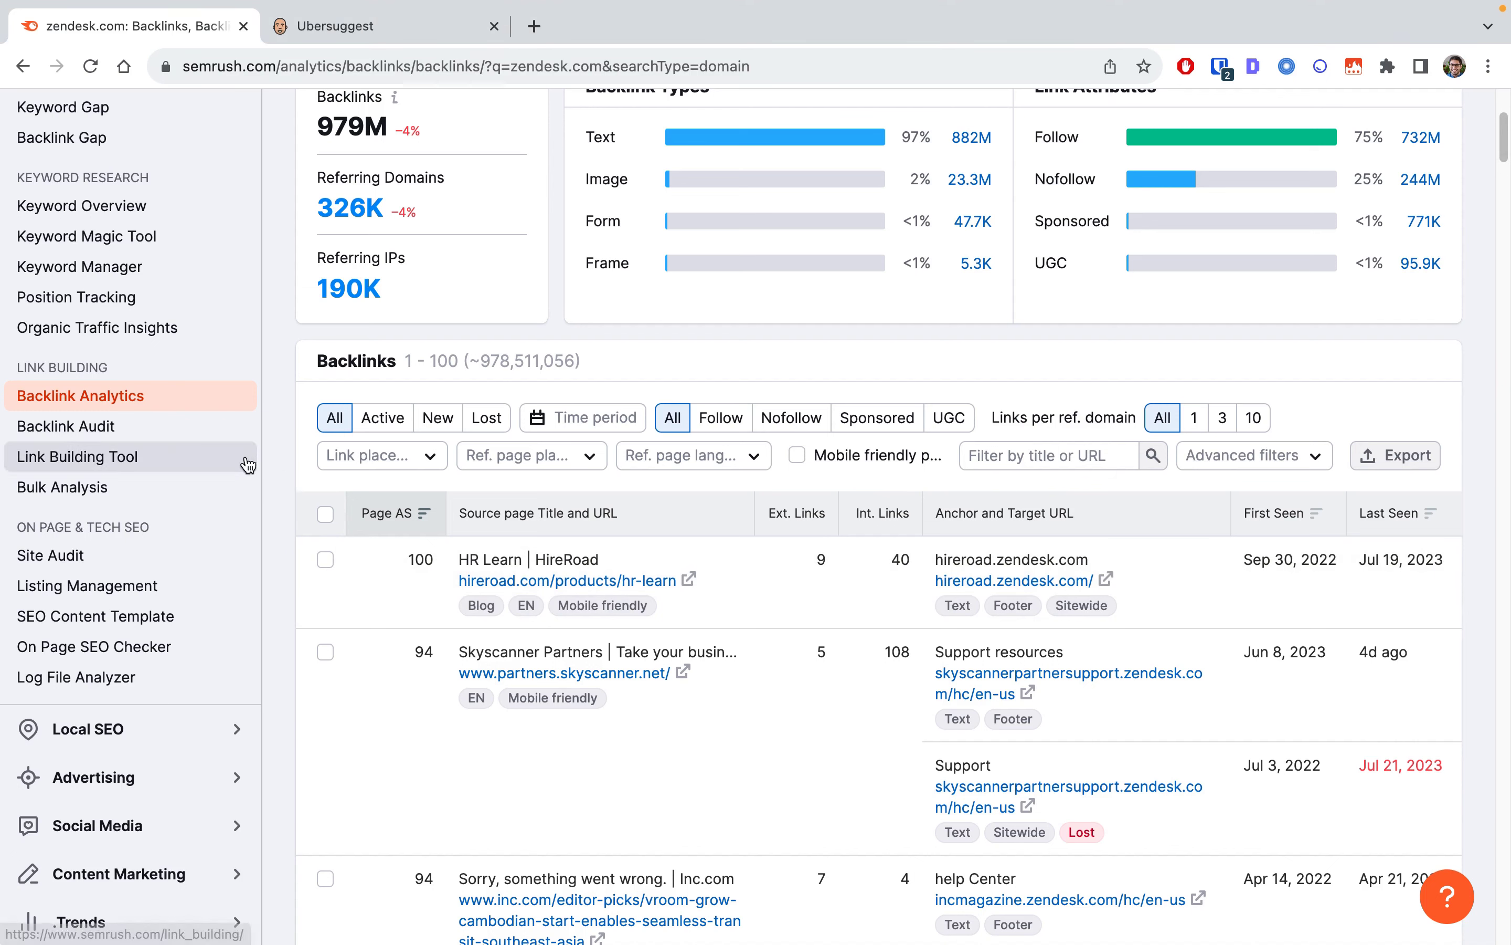
click(159, 463)
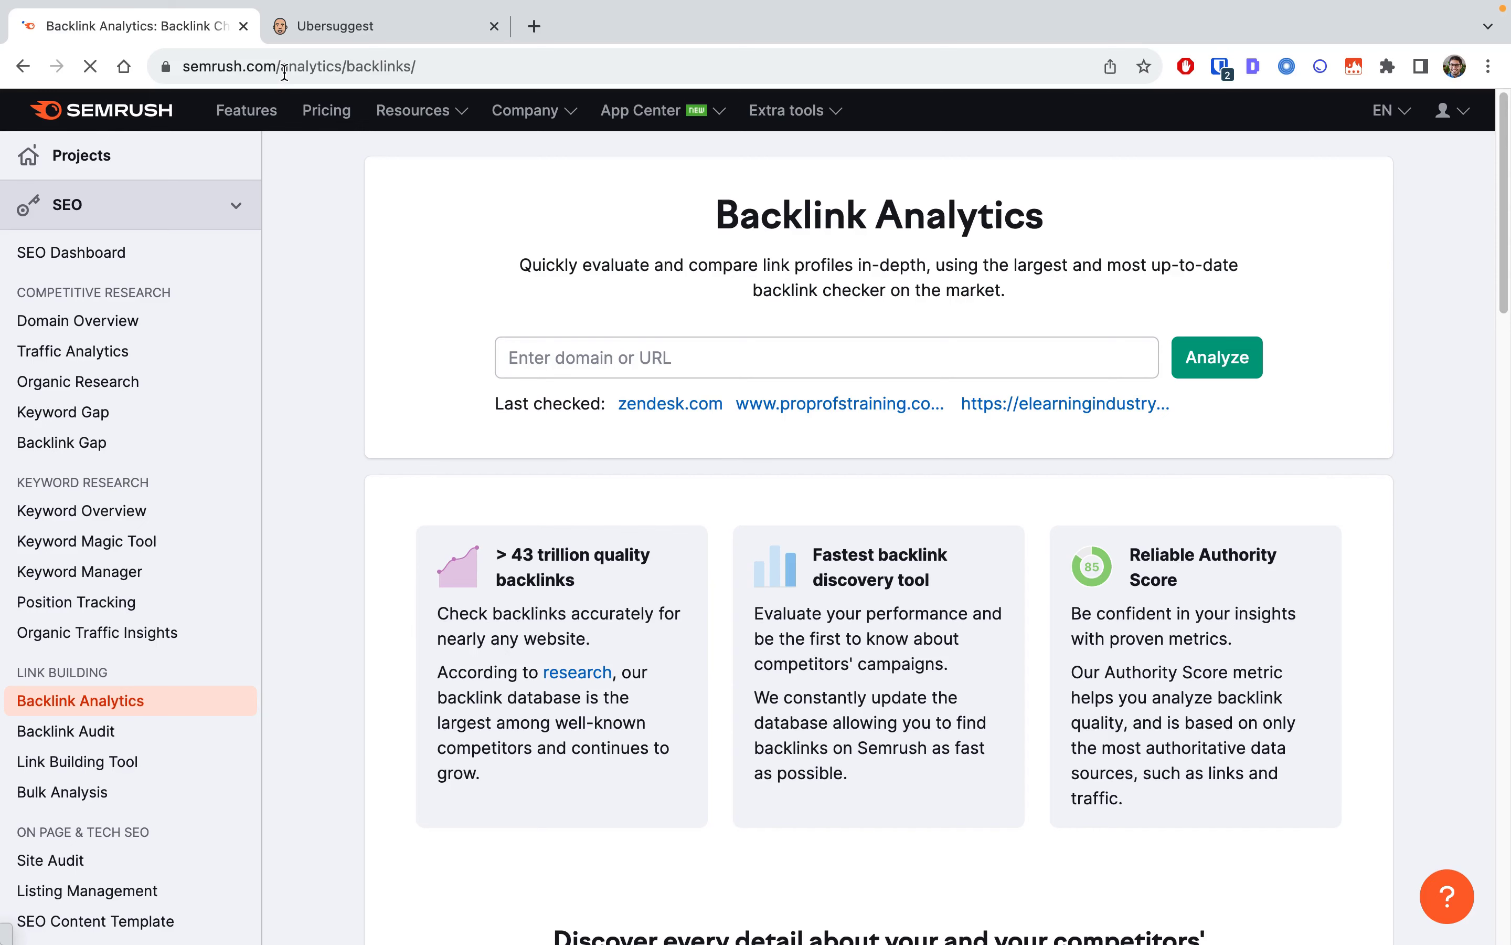
- Switch to Ubersuggest and open the Backlinks Overview for zendesk.com
click(361, 36)
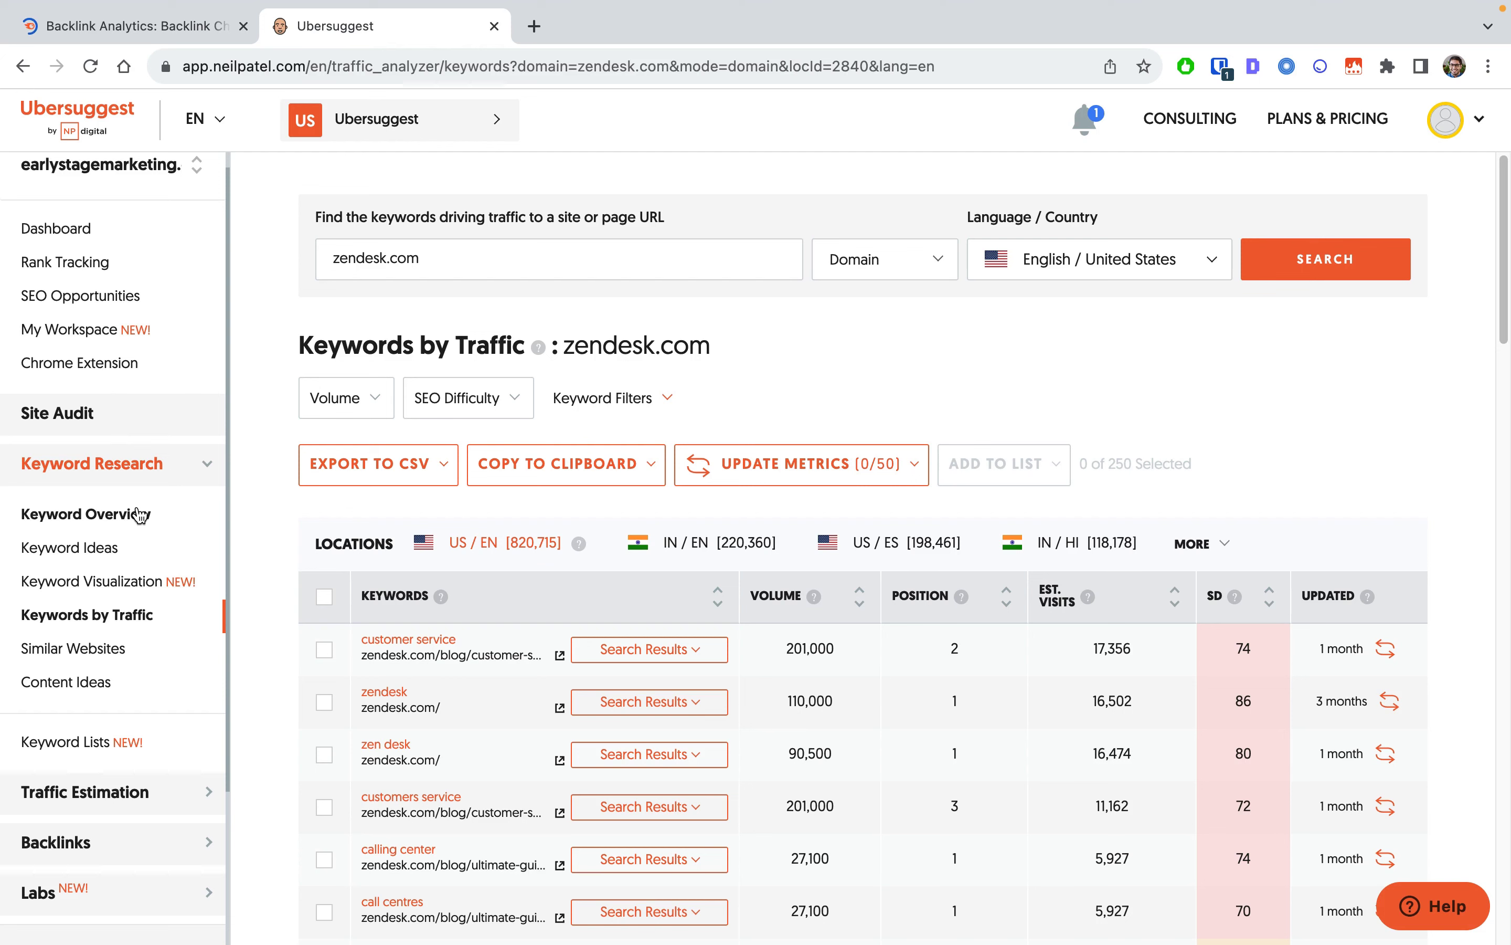
scroll(141, 512, down, 2)
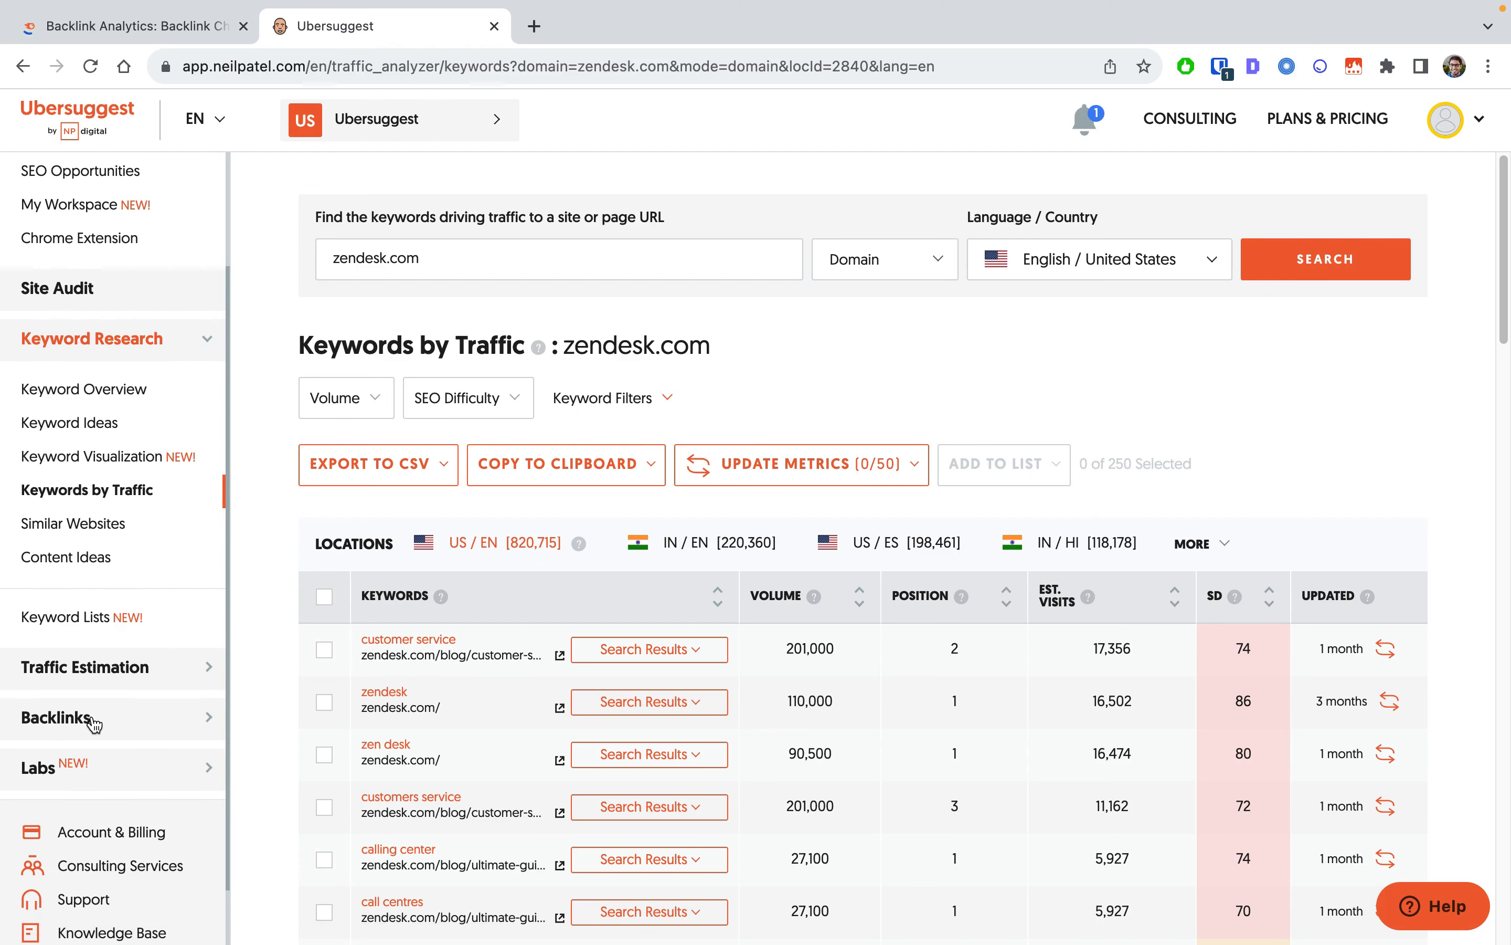
click(94, 721)
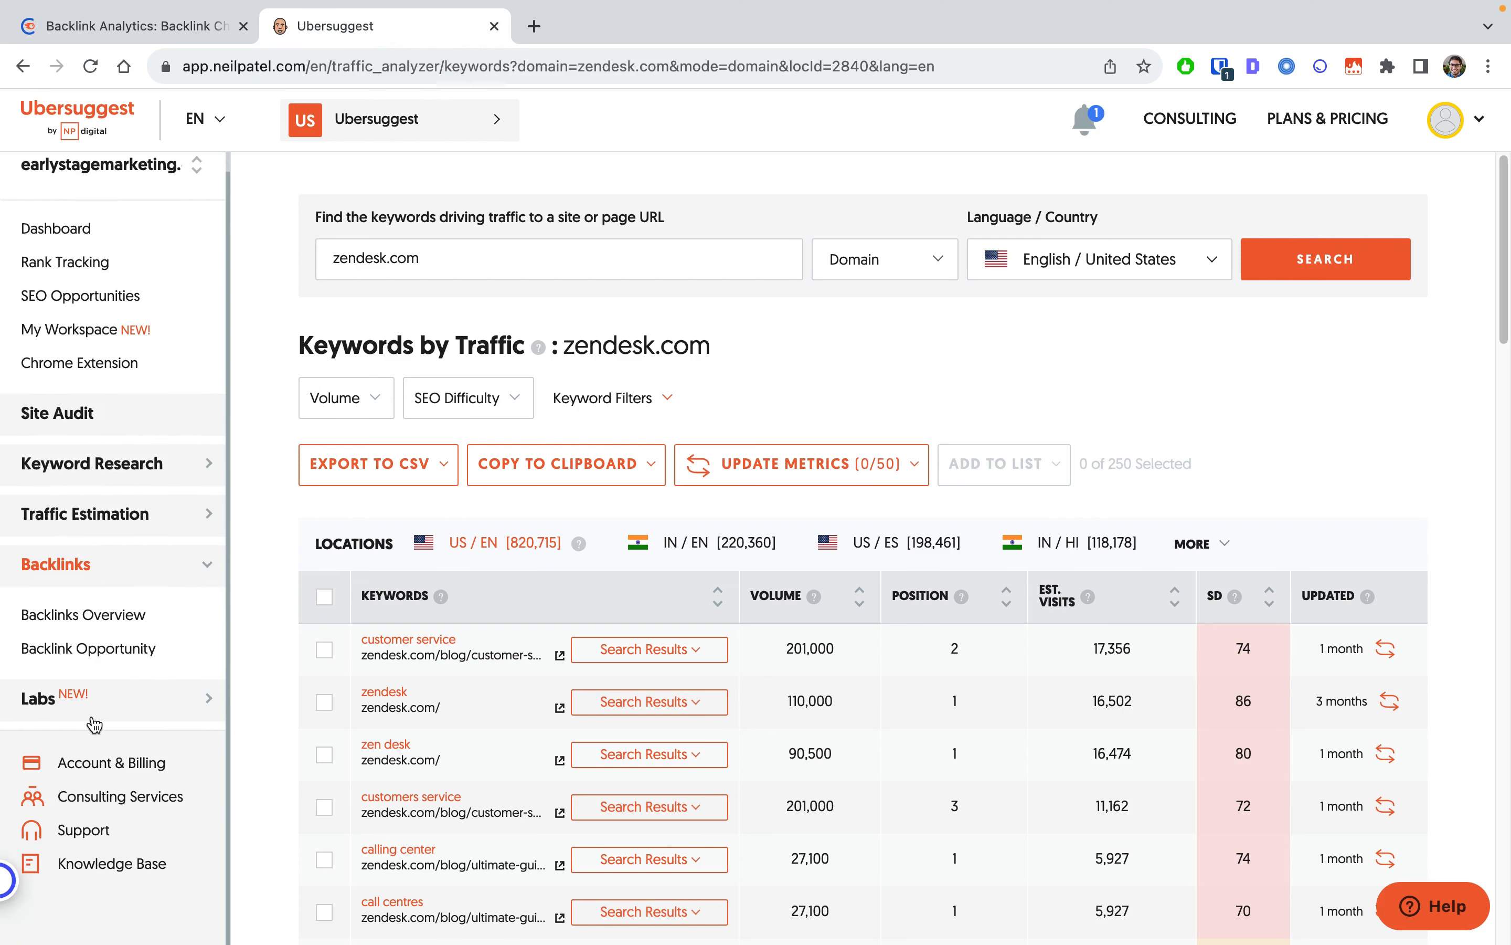
click(91, 617)
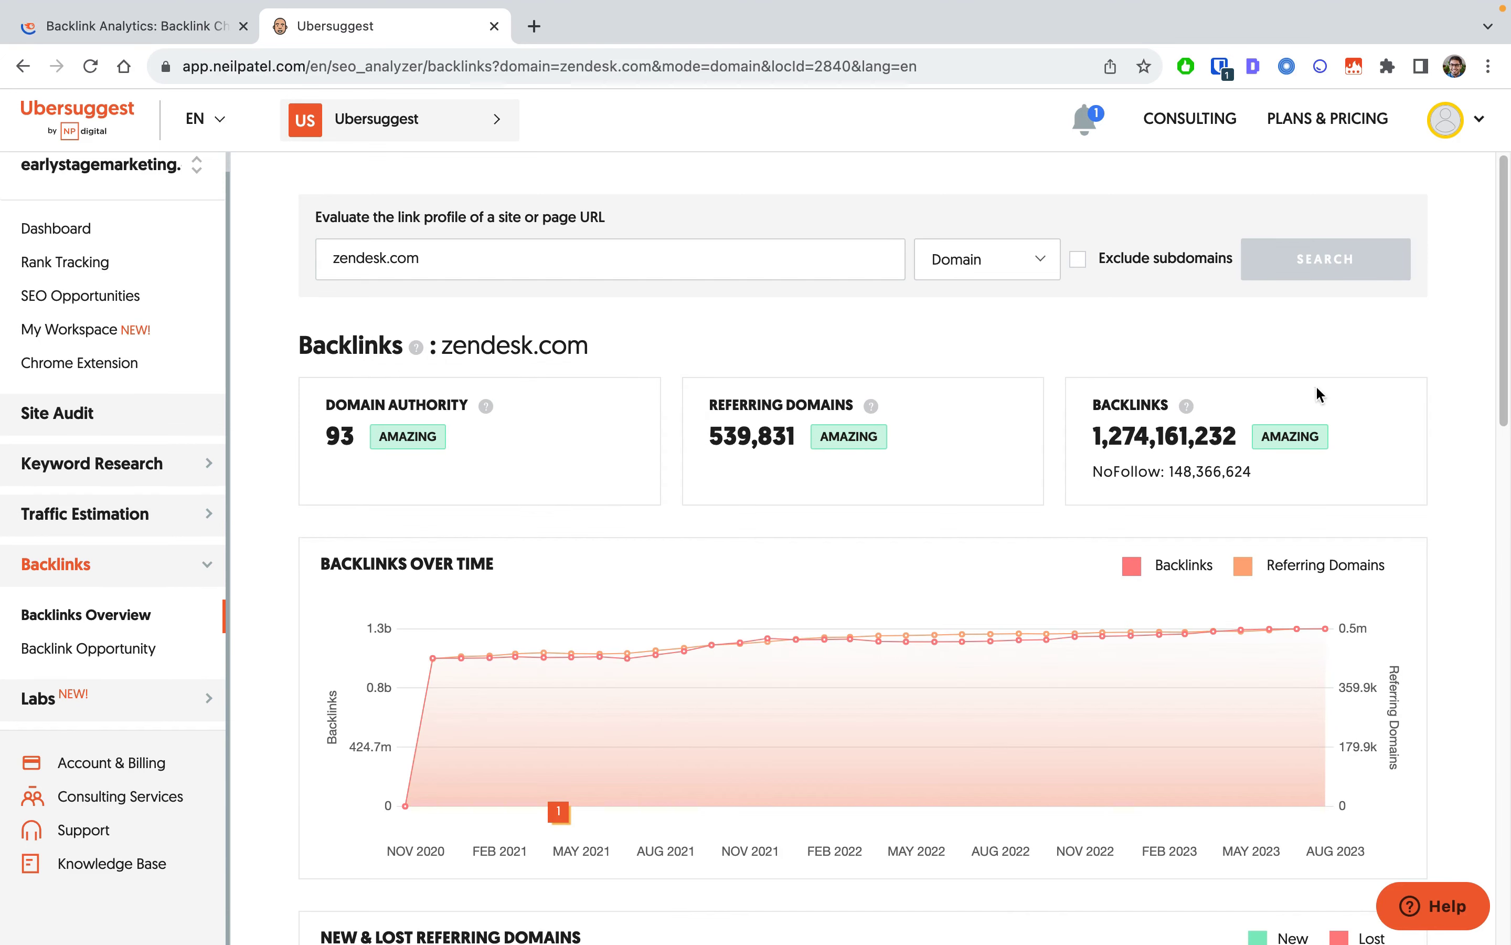
- Review zendesk.com's backlink history, new and lost referring domains, referring domains by DA, and backlinks list with its advanced filters
scroll(1441, 544, down, 5)
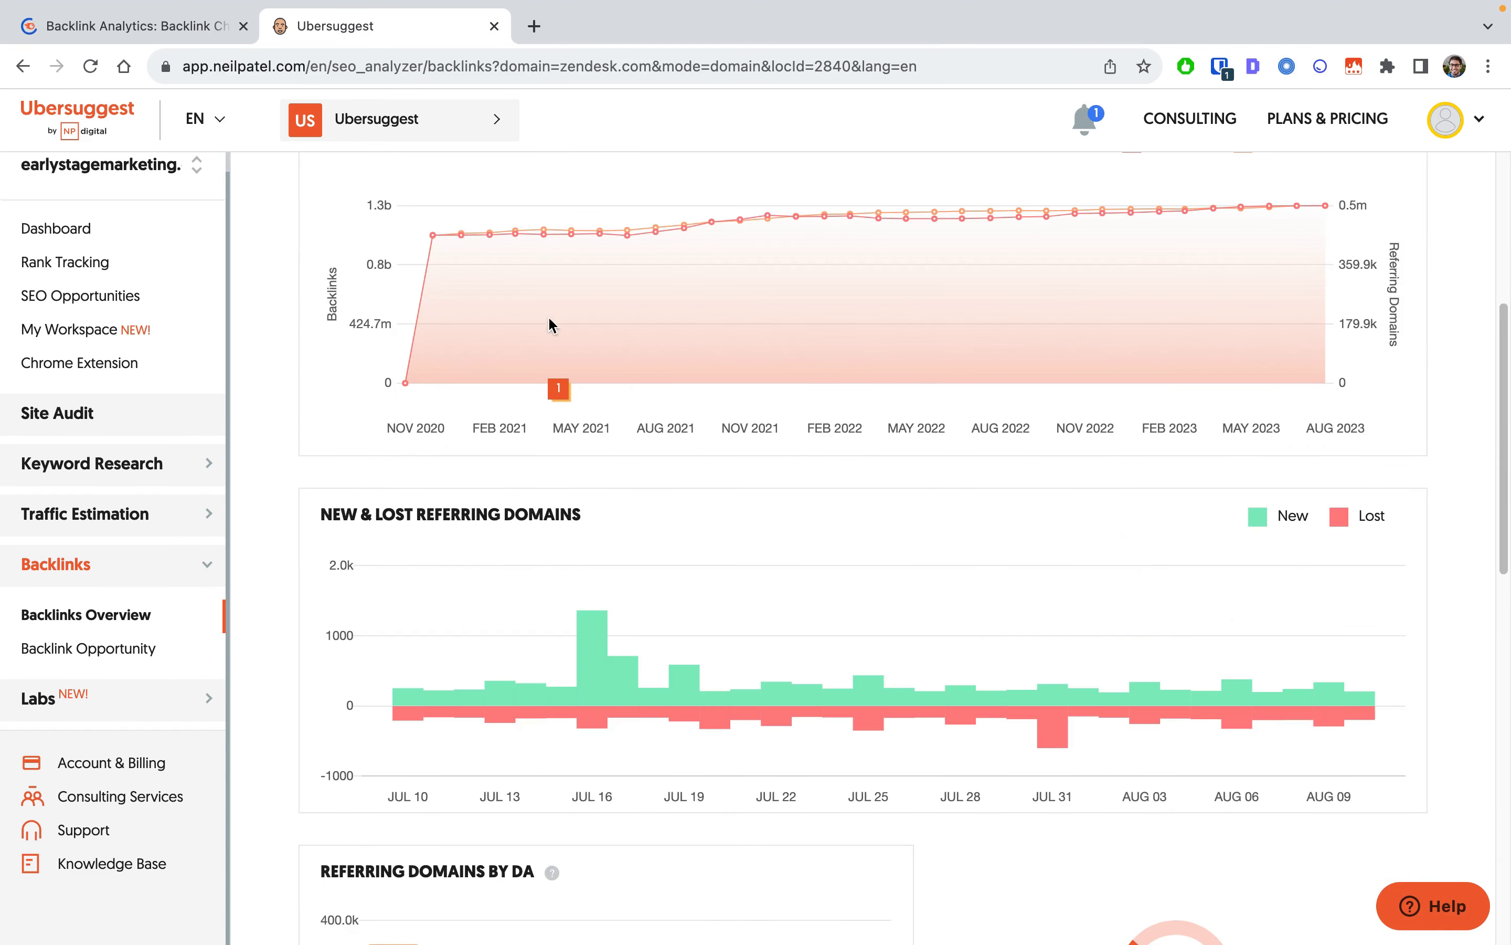
scroll(1506, 475, down, 6)
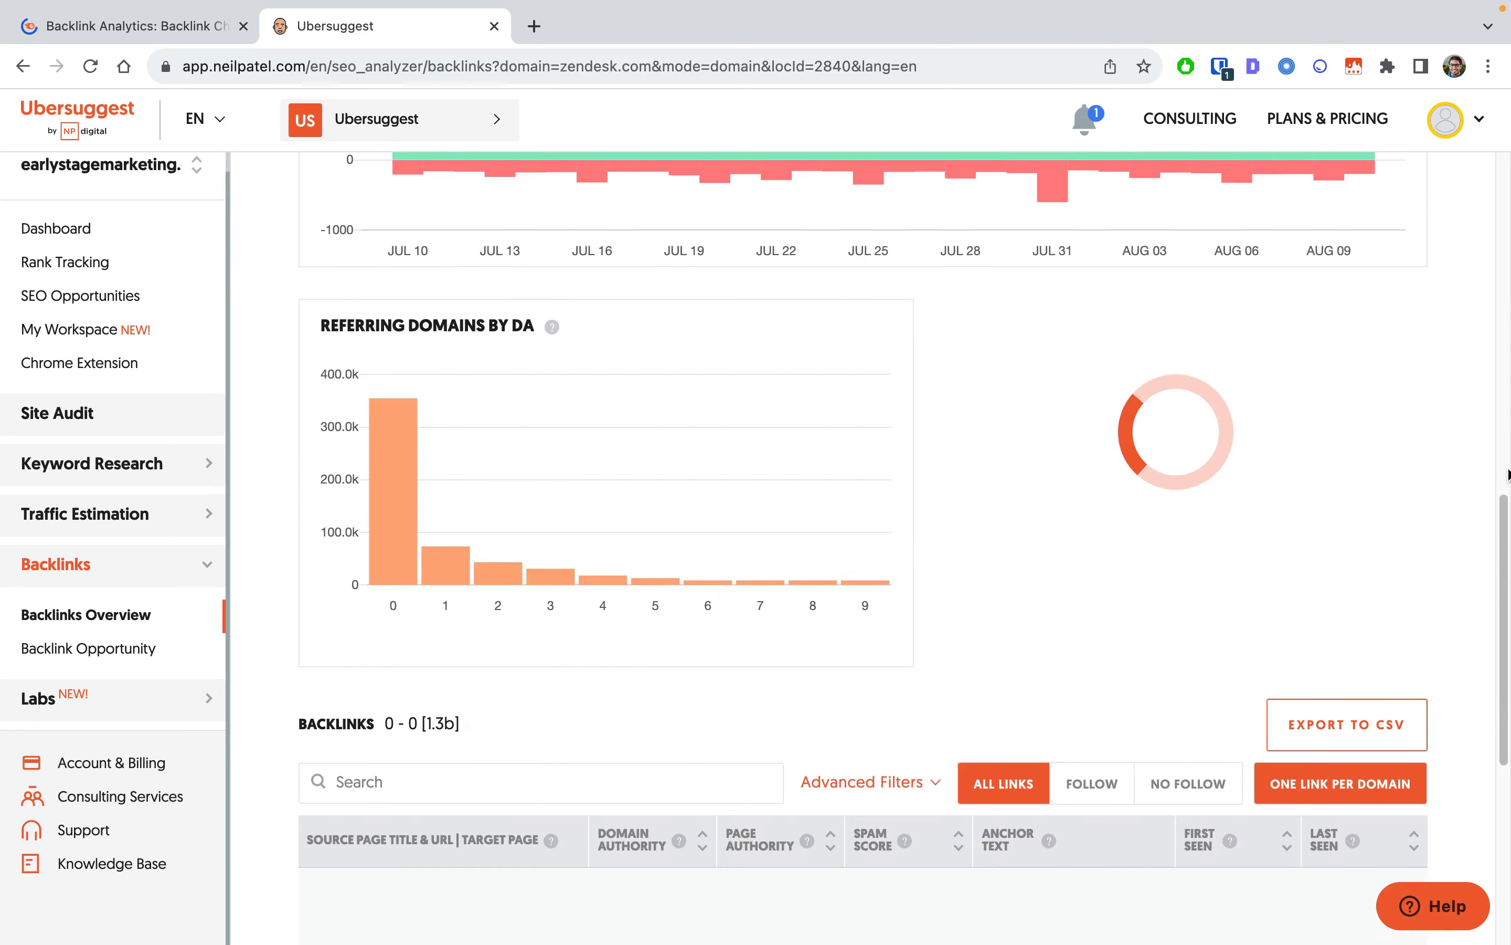
scroll(1506, 475, down, 2)
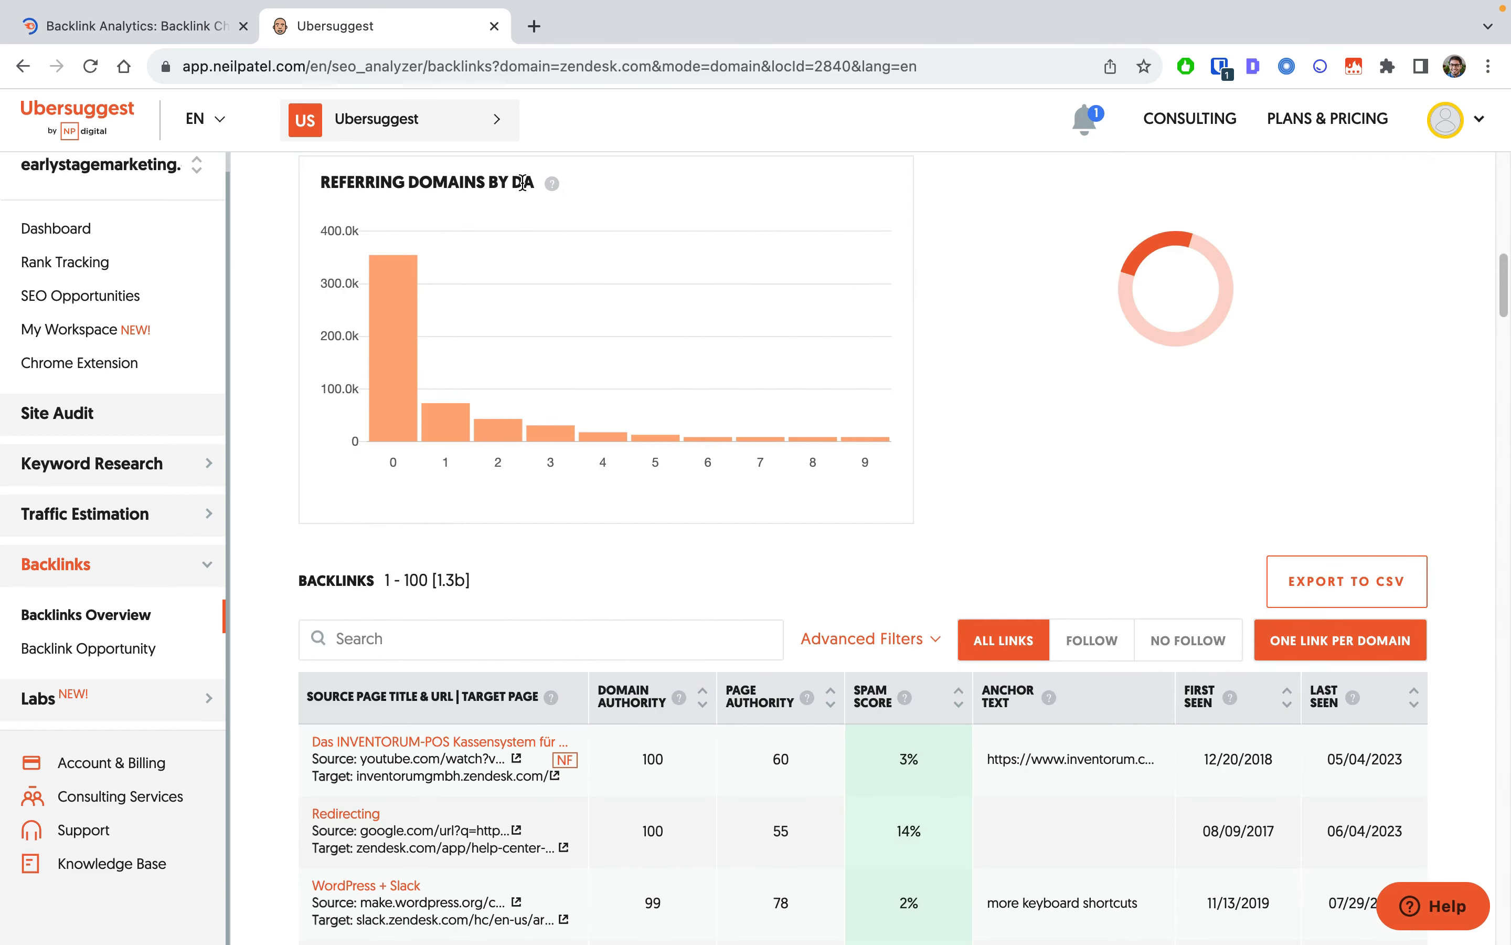
scroll(901, 503, down, 3)
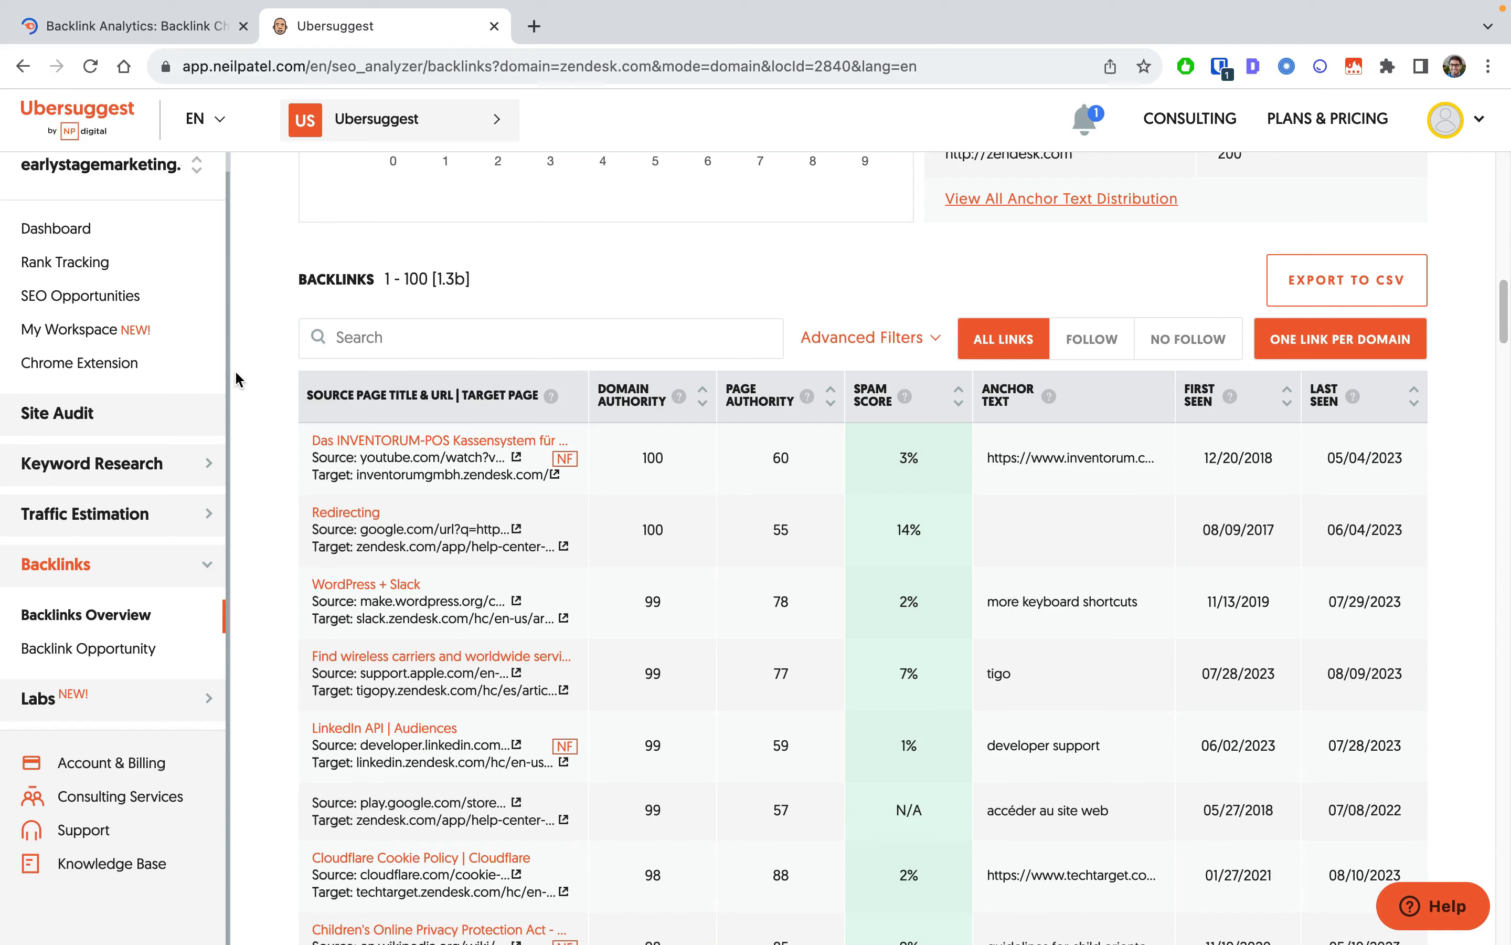
click(937, 342)
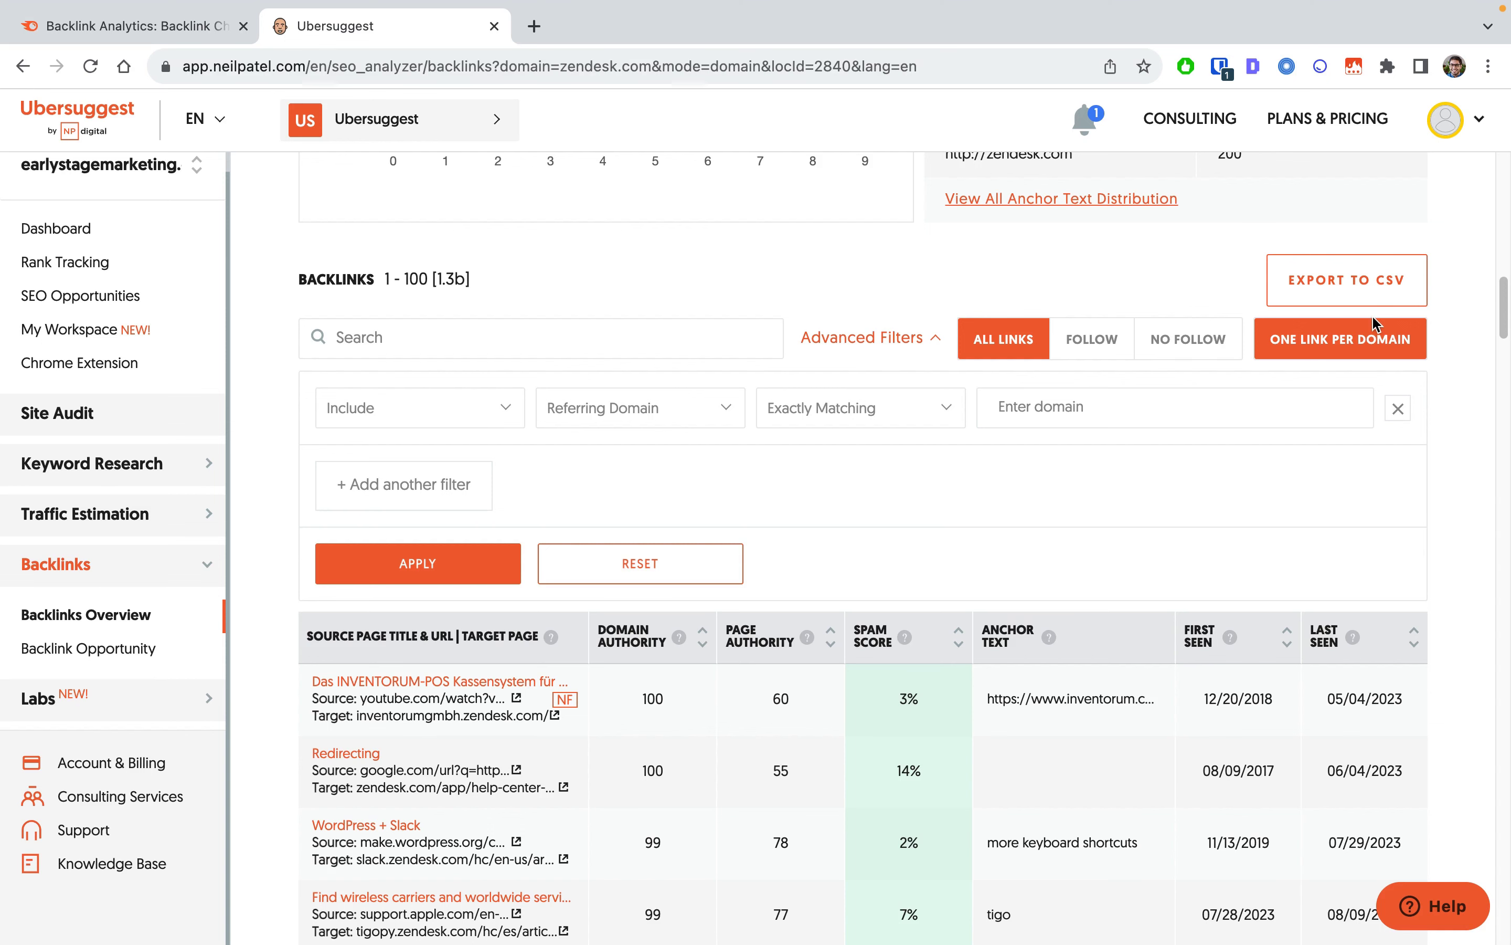
scroll(1361, 485, down, 3)
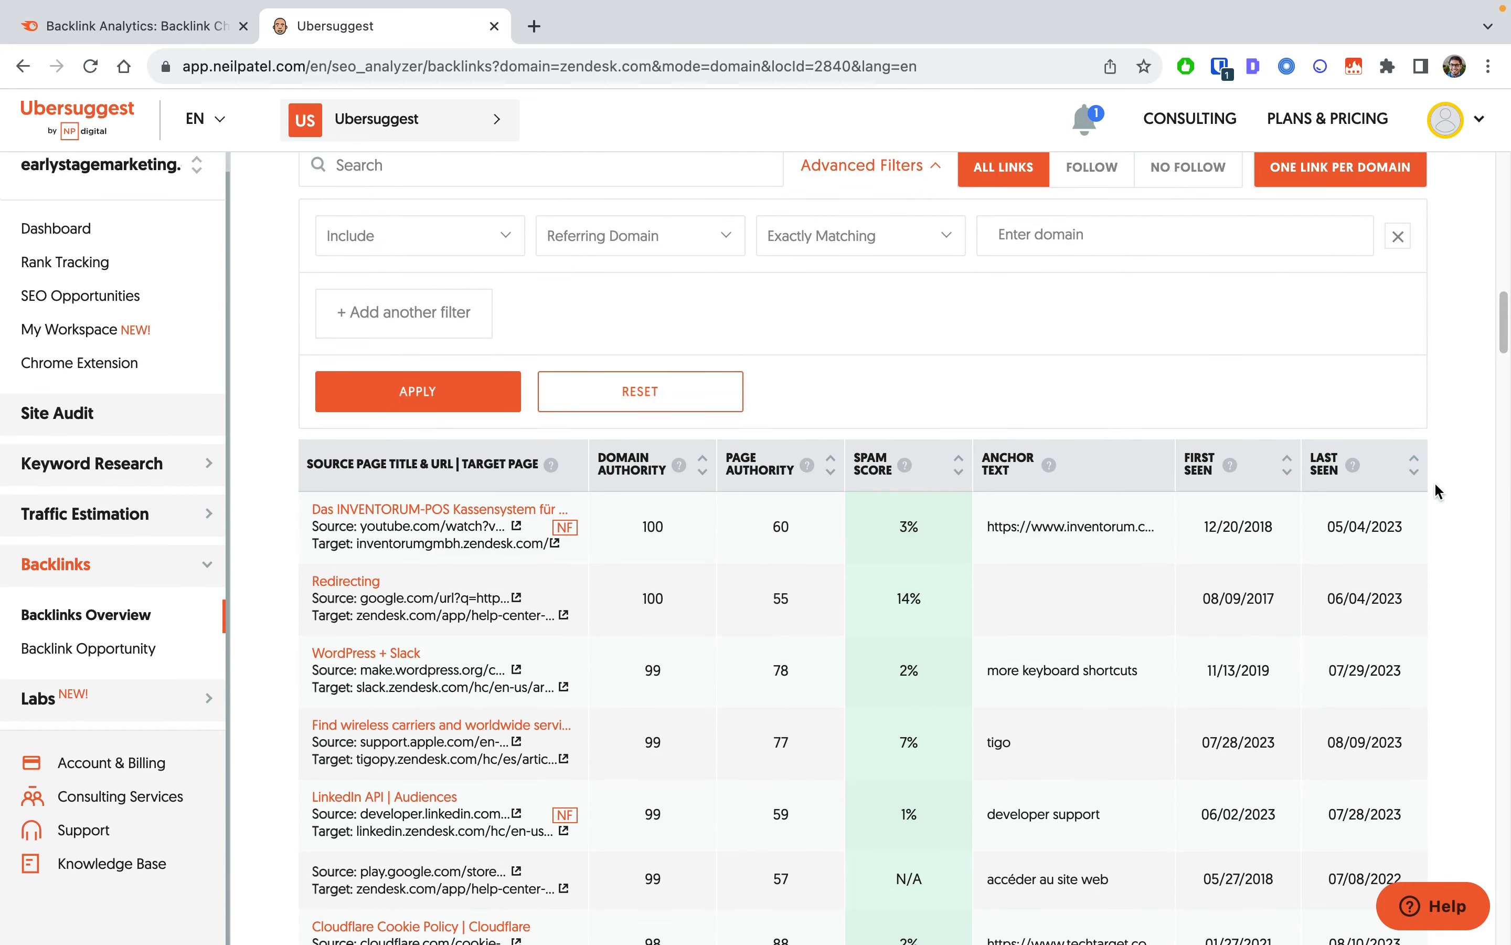
scroll(1428, 486, up, 15)
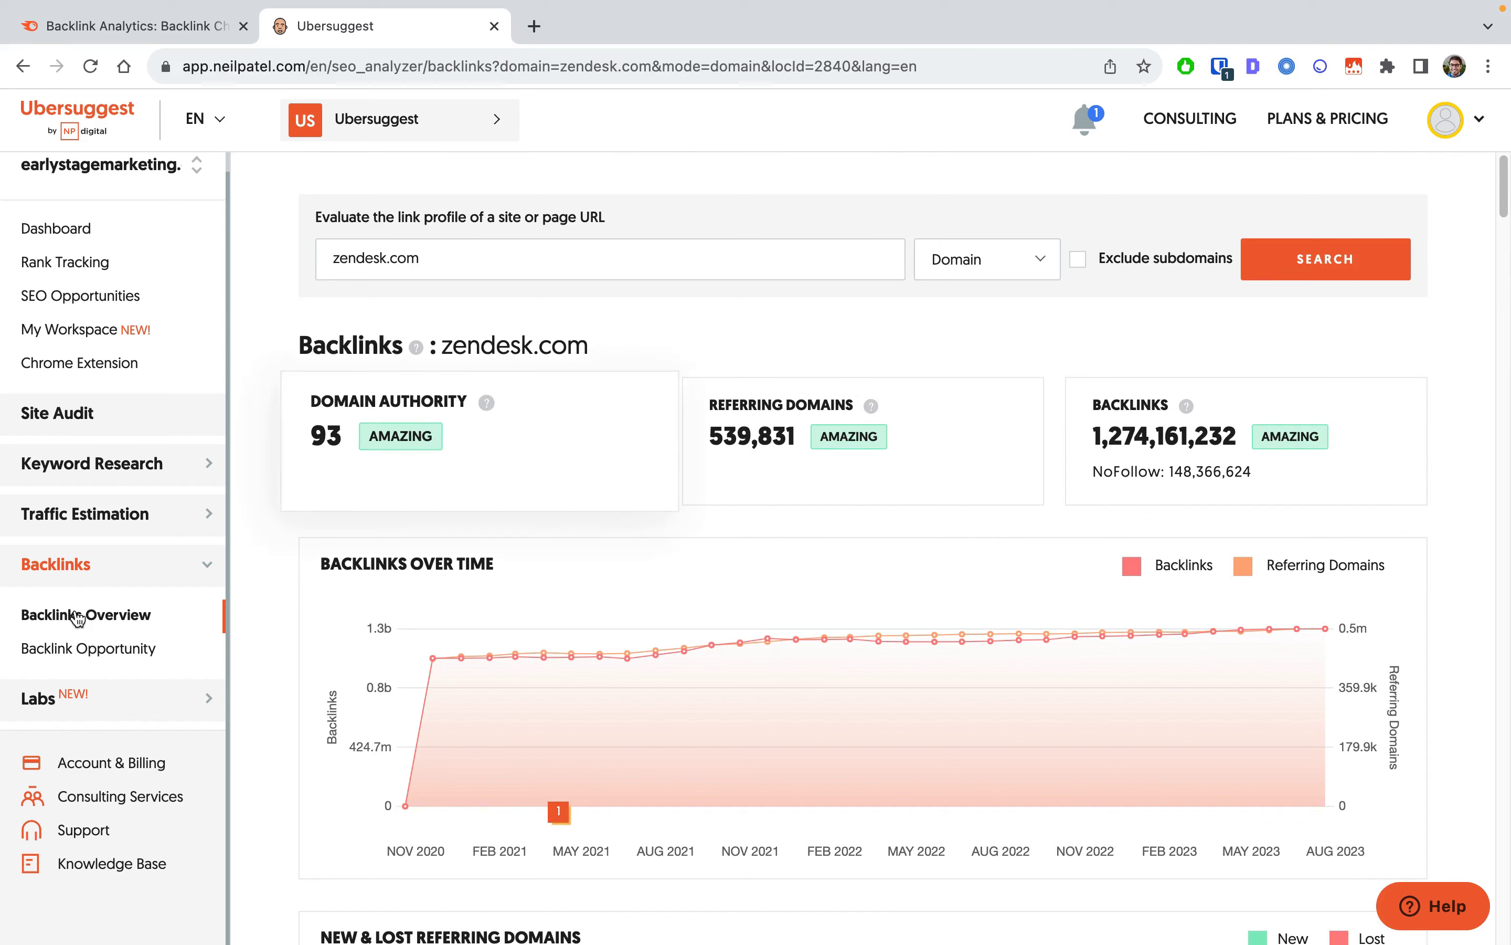
- Open the Backlink Opportunity report for zendesk.com and add helpscout.com as the competitor domain
click(67, 650)
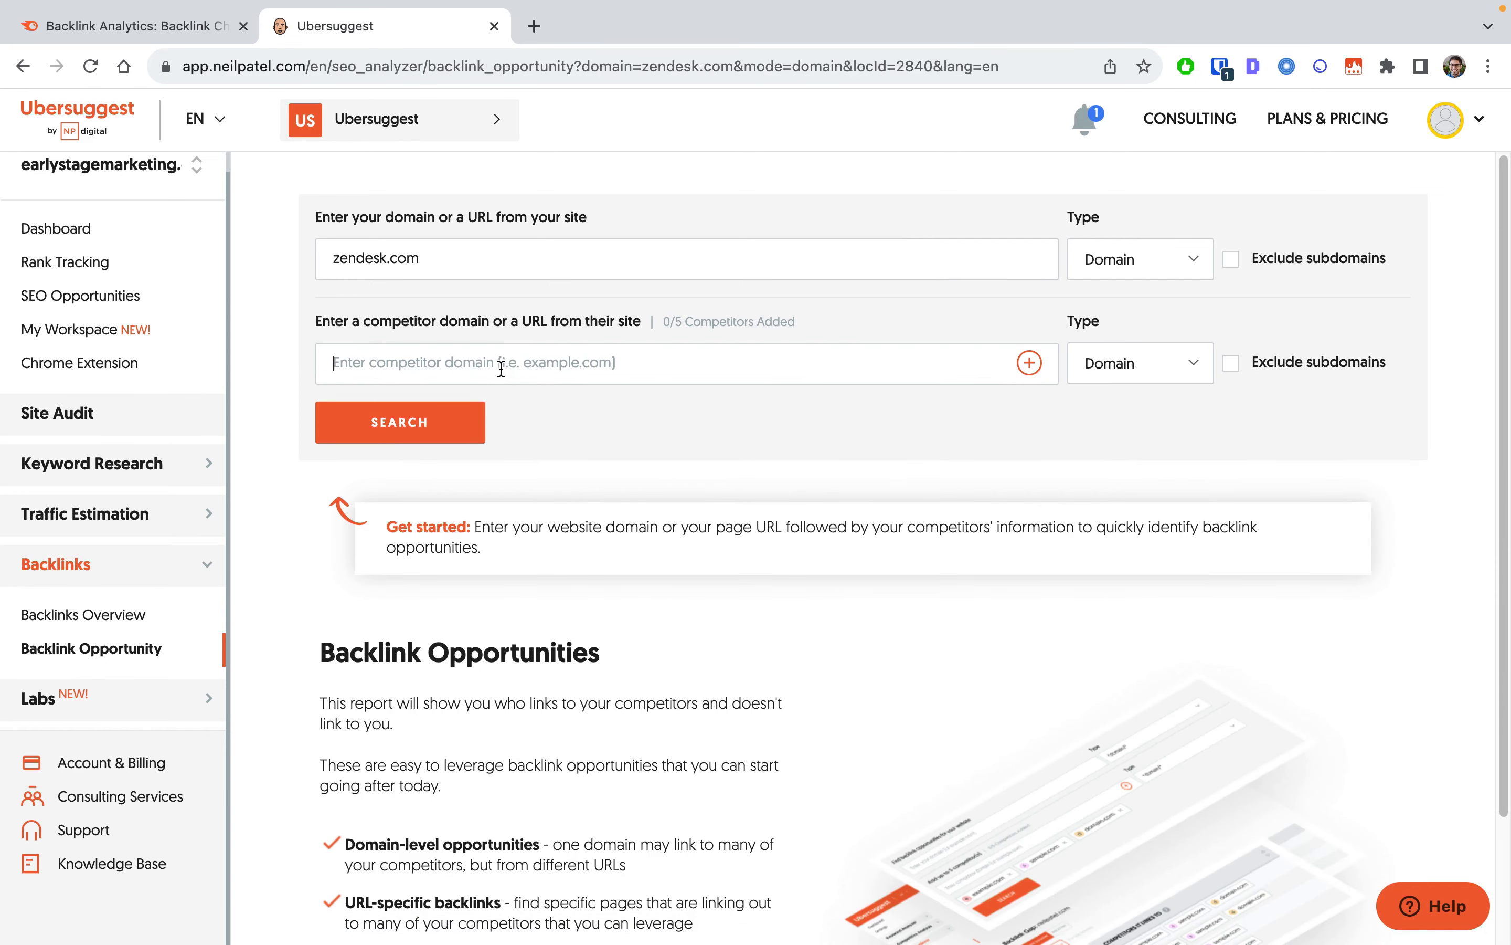
click(501, 369)
text(help)
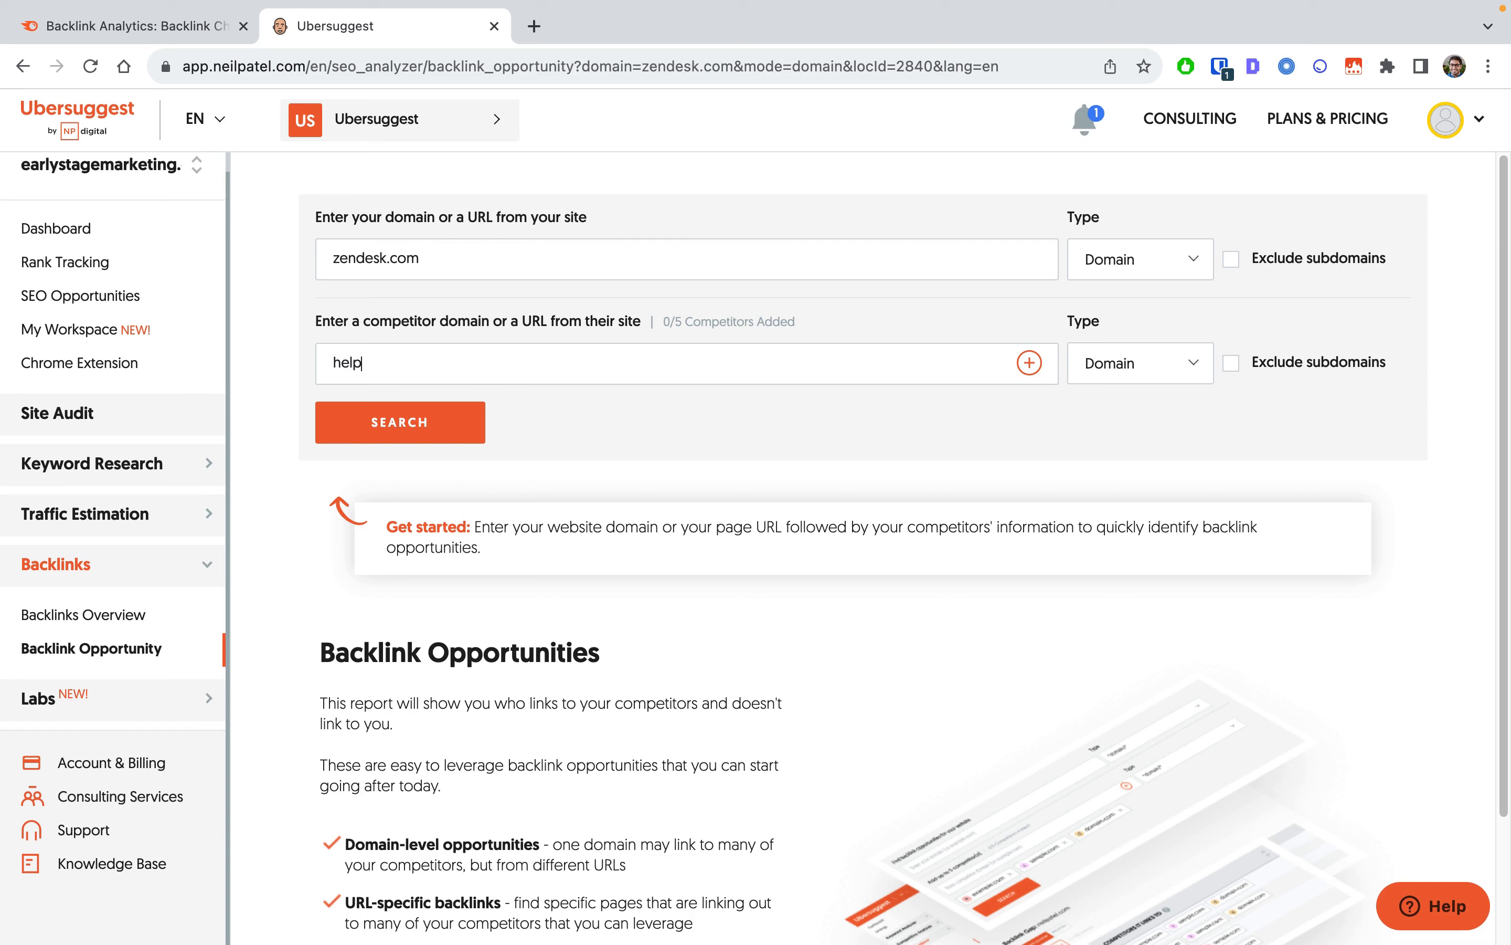
text(scout.com)
key(Return)
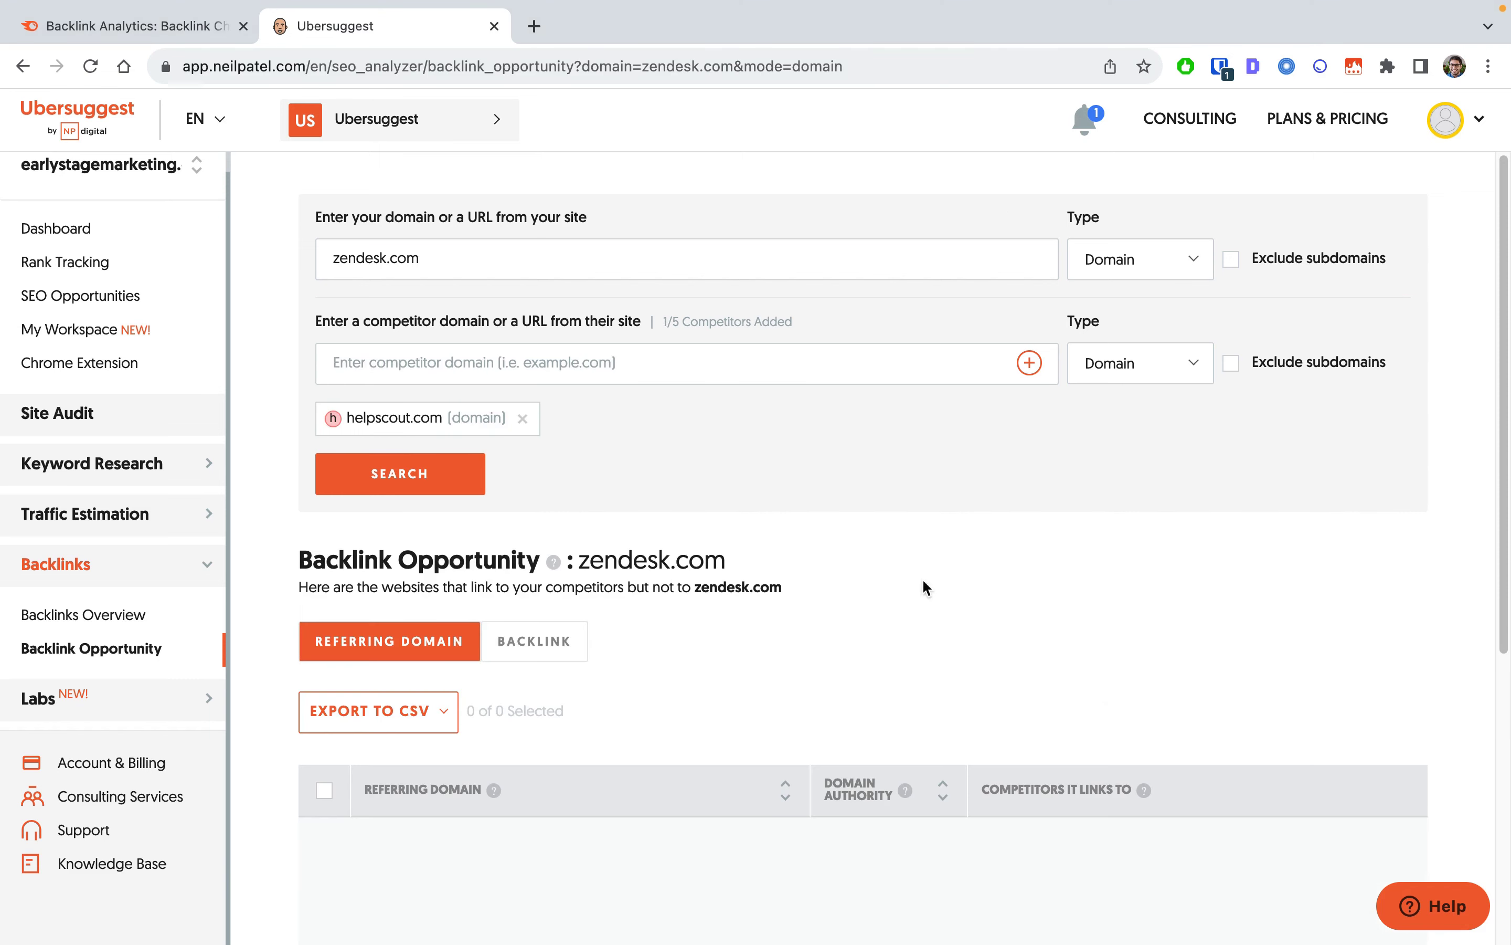
- Examine the referring domains that link to helpscout.com but not to zendesk.com, including their domain authority
scroll(812, 537, down, 3)
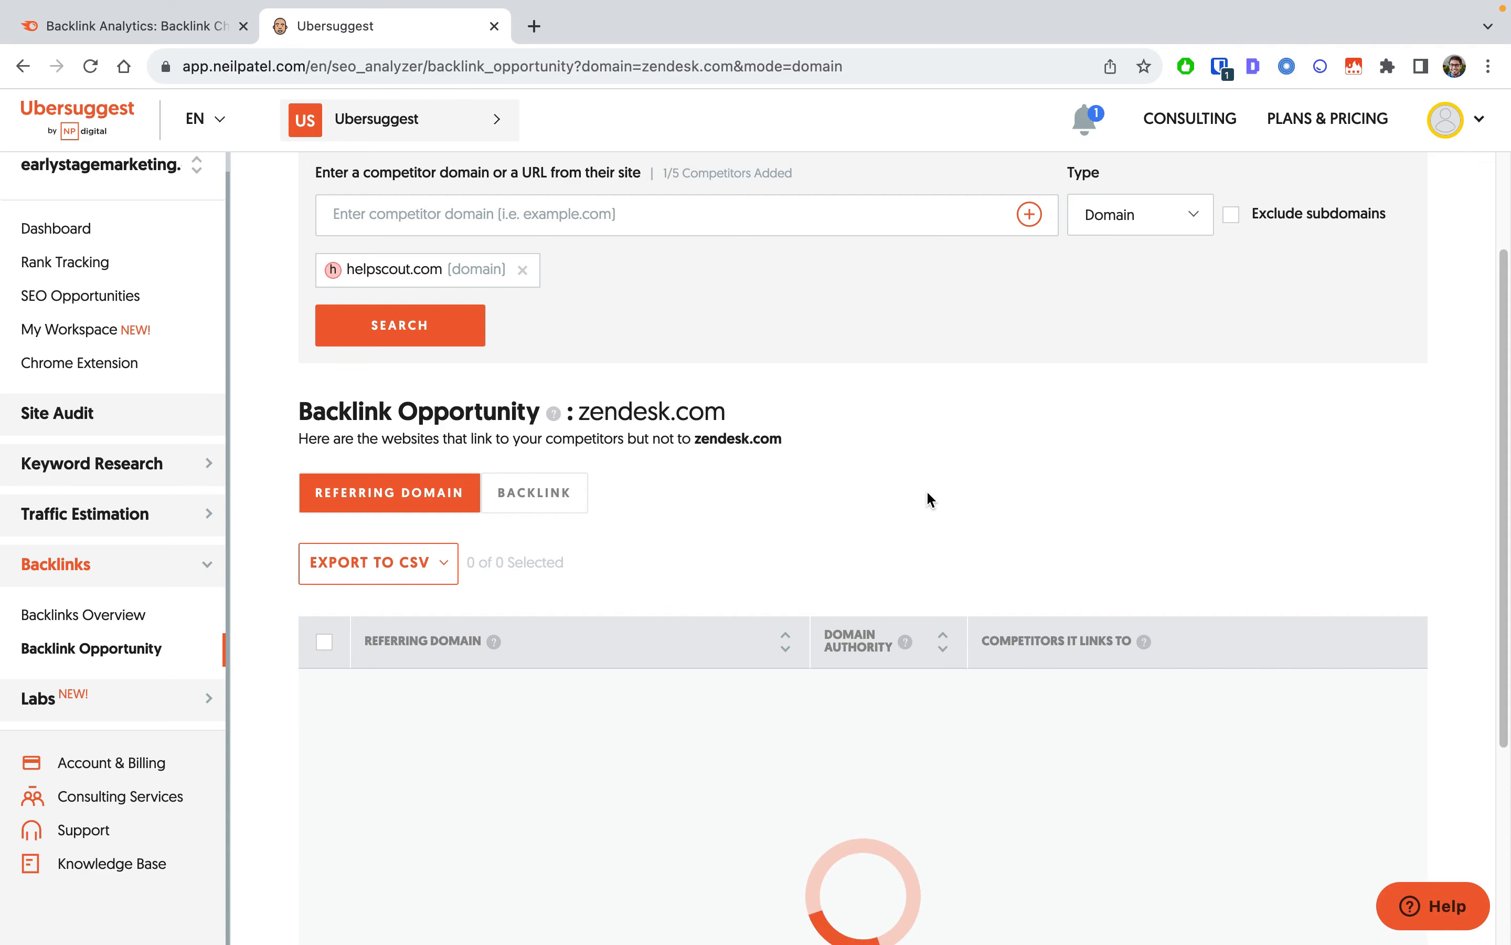
scroll(926, 499, down, 5)
scroll(687, 337, up, 5)
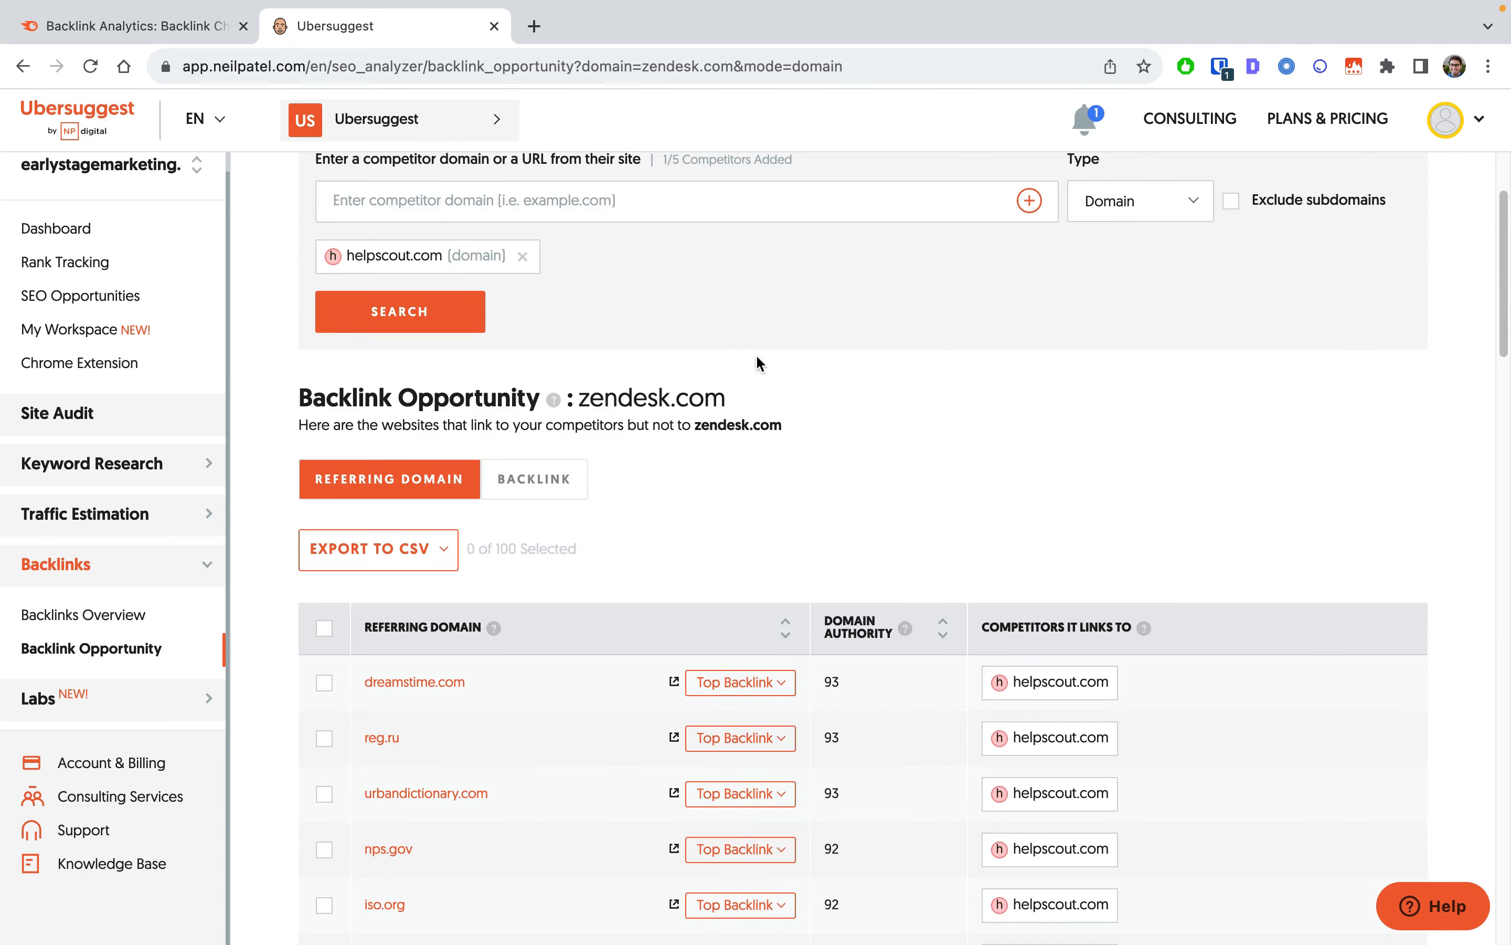
scroll(1057, 482, up, 3)
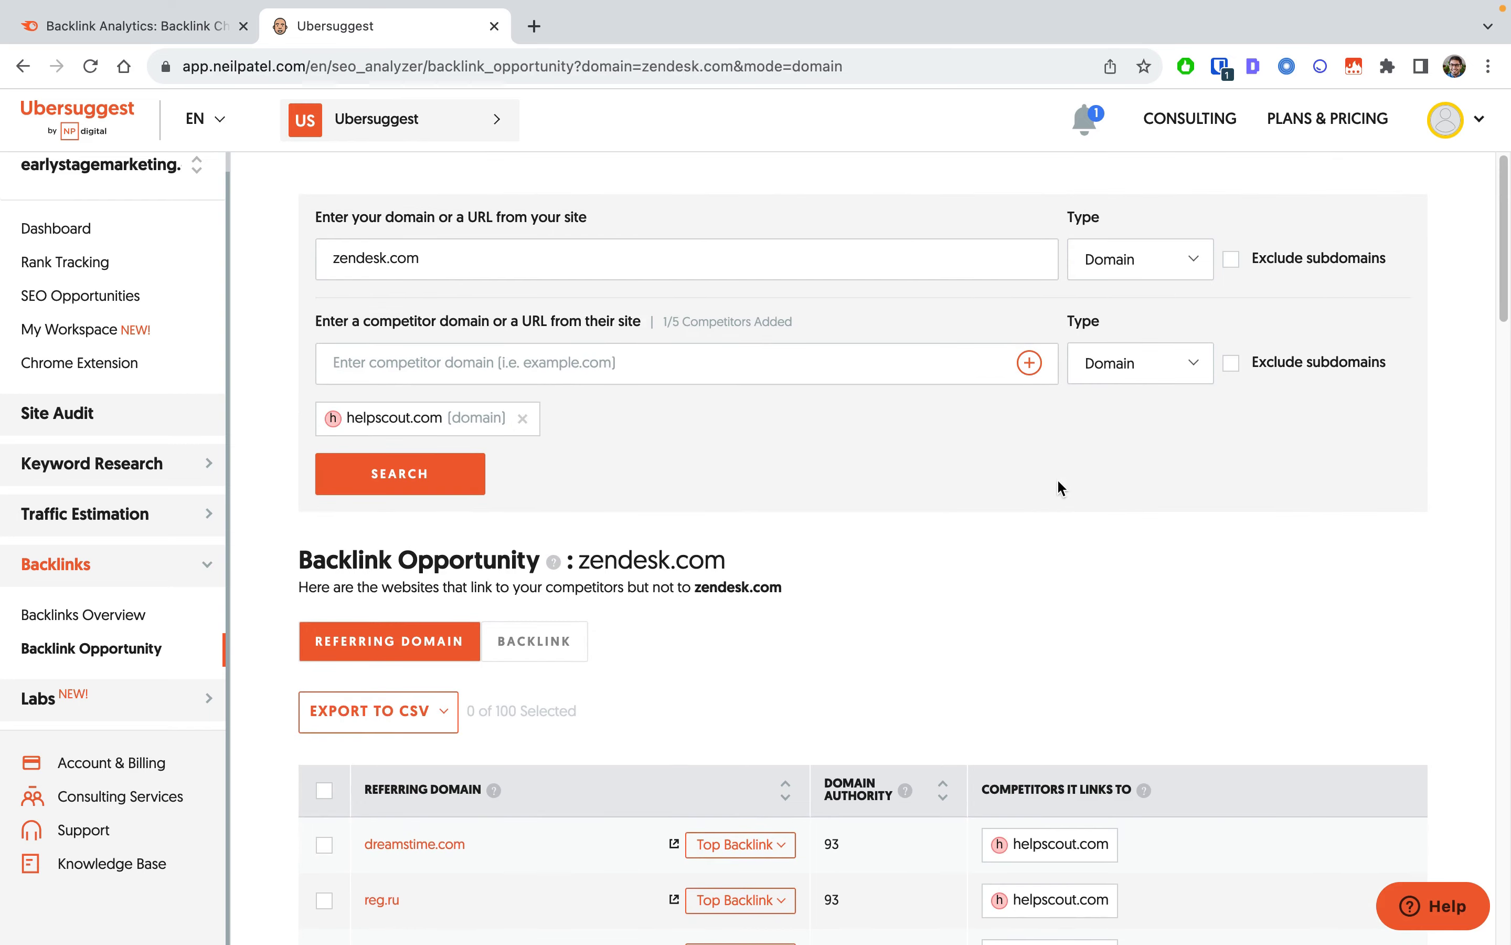
scroll(1032, 574, down, 5)
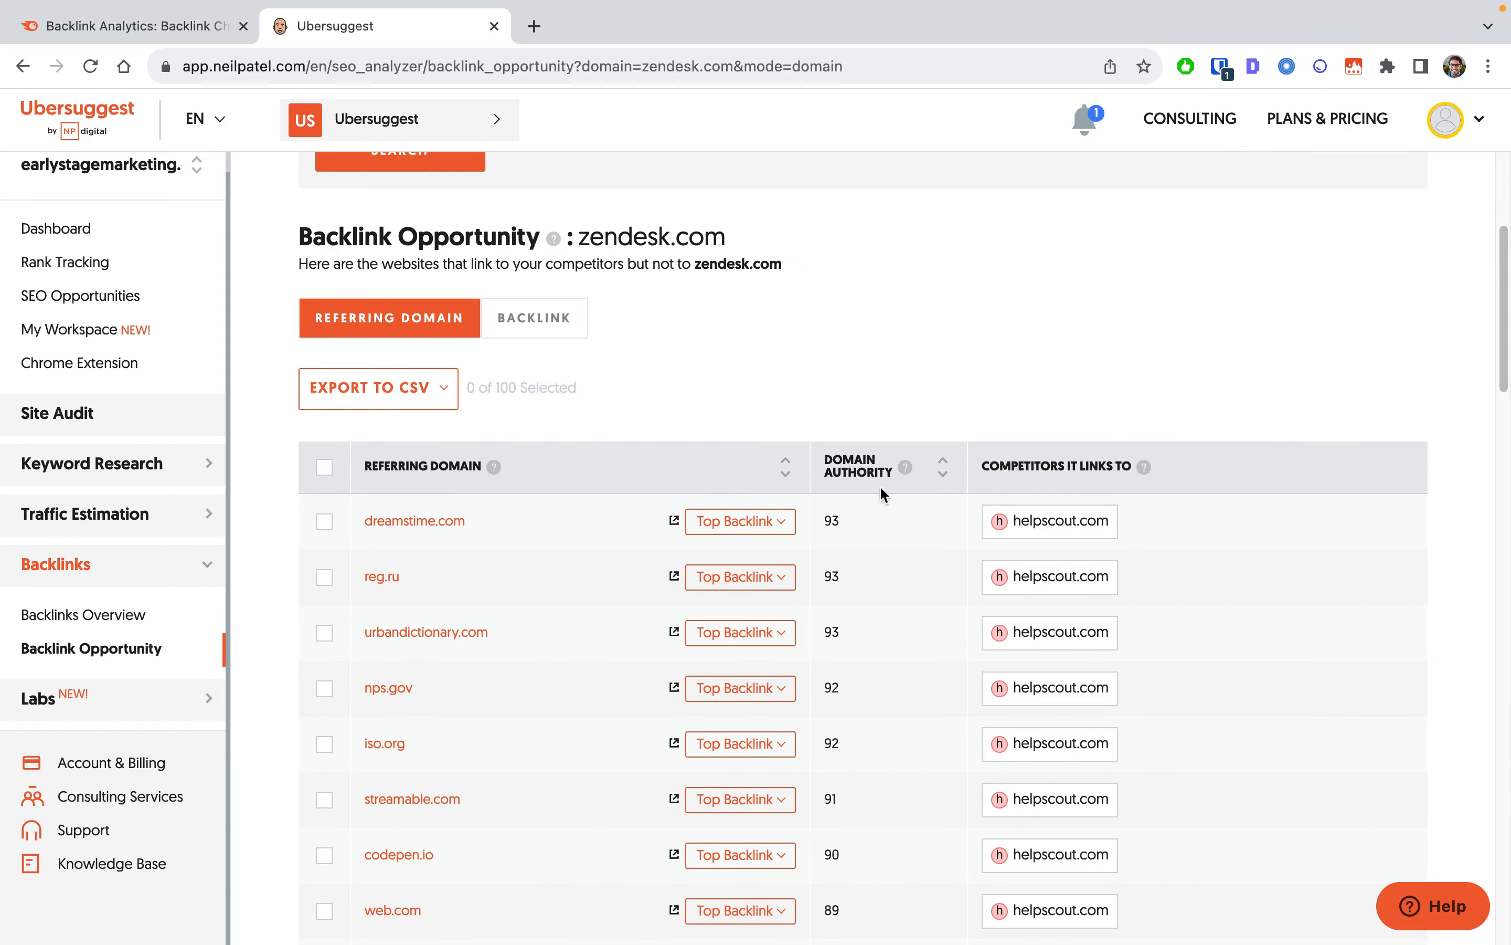
scroll(935, 553, down, 1)
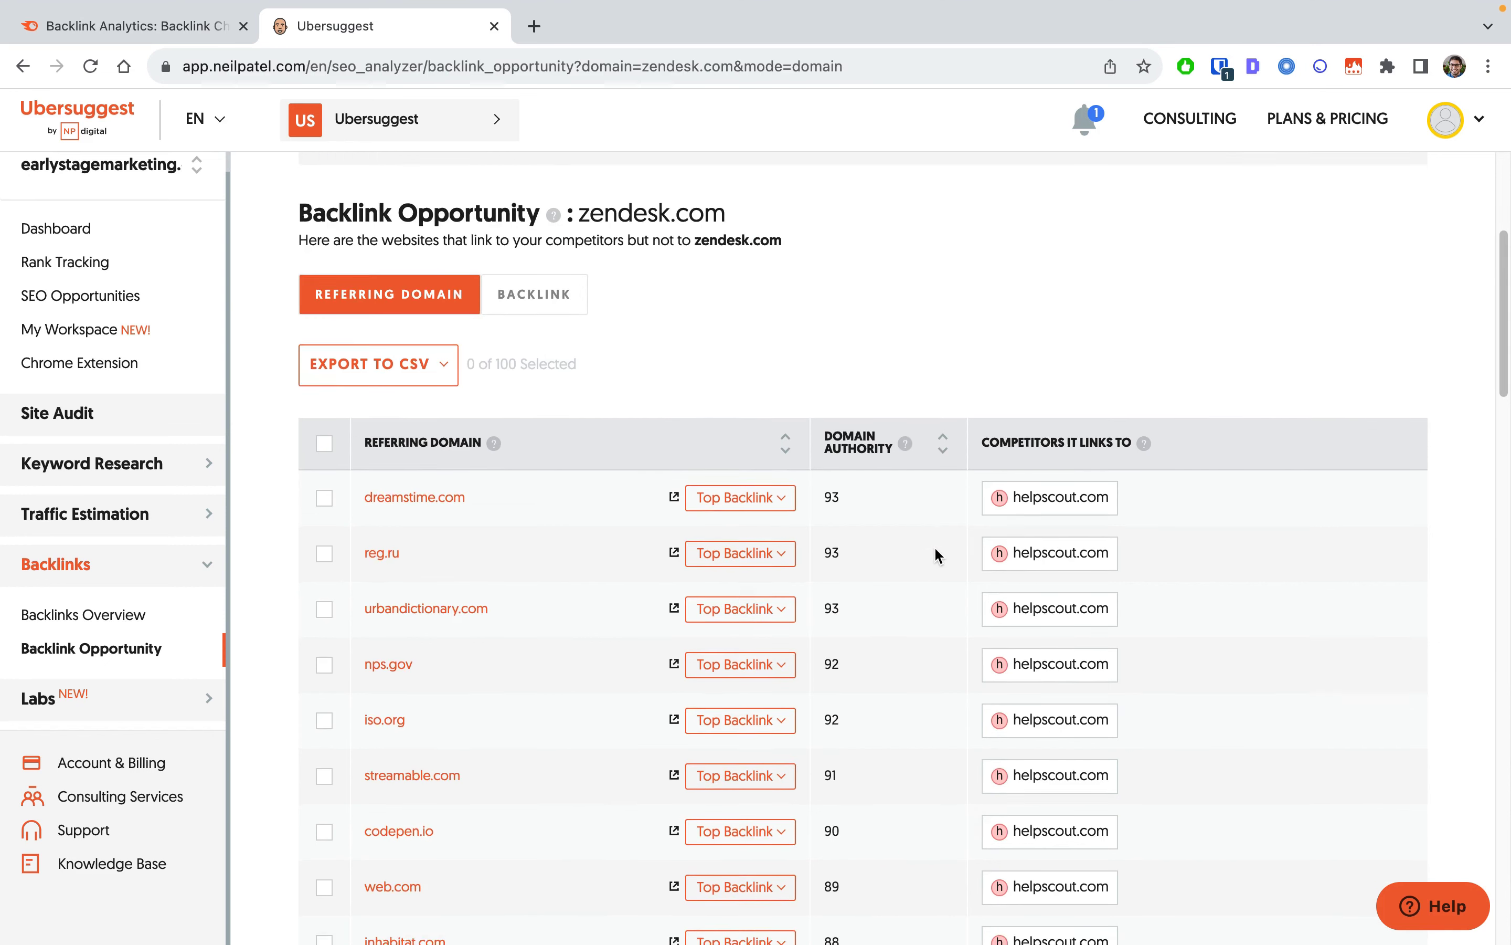
scroll(935, 551, down, 20)
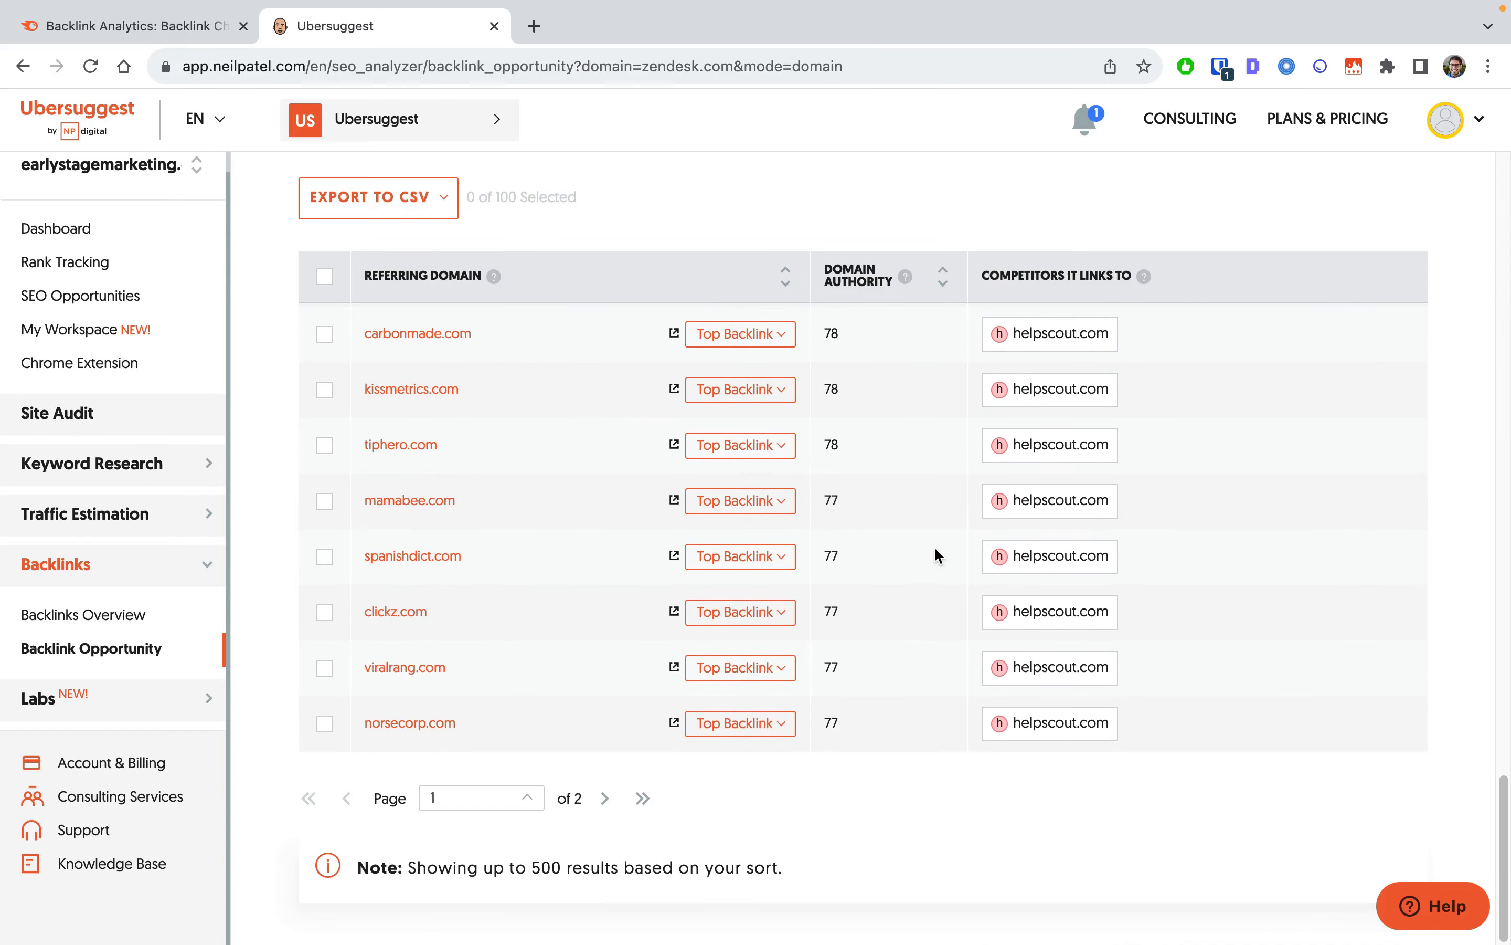
scroll(808, 818, up, 20)
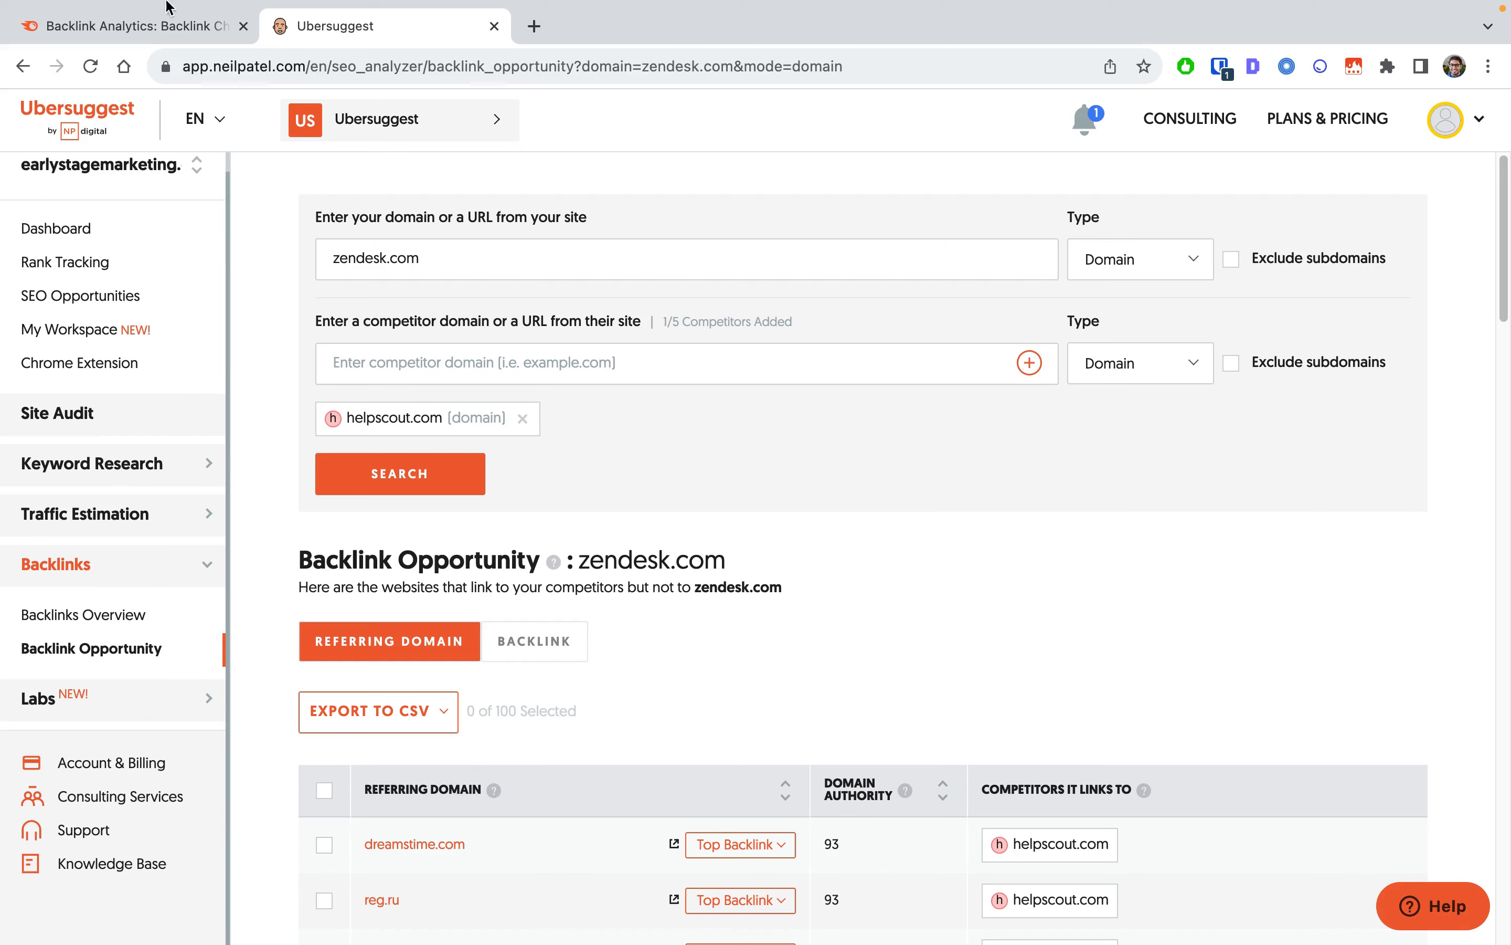
click(81, 30)
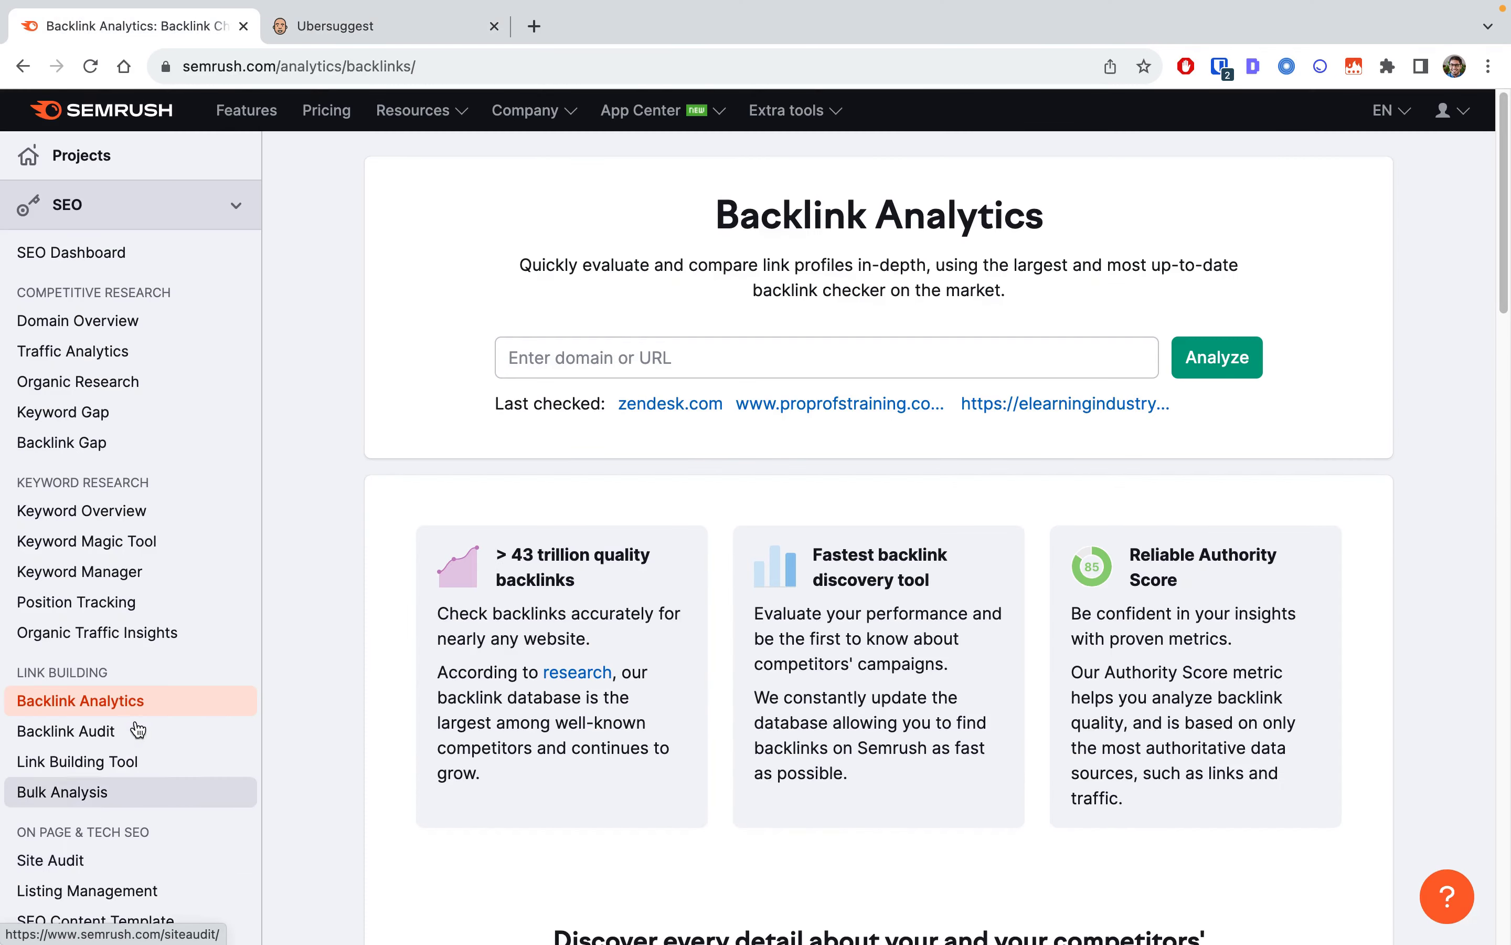
scroll(134, 731, down, 3)
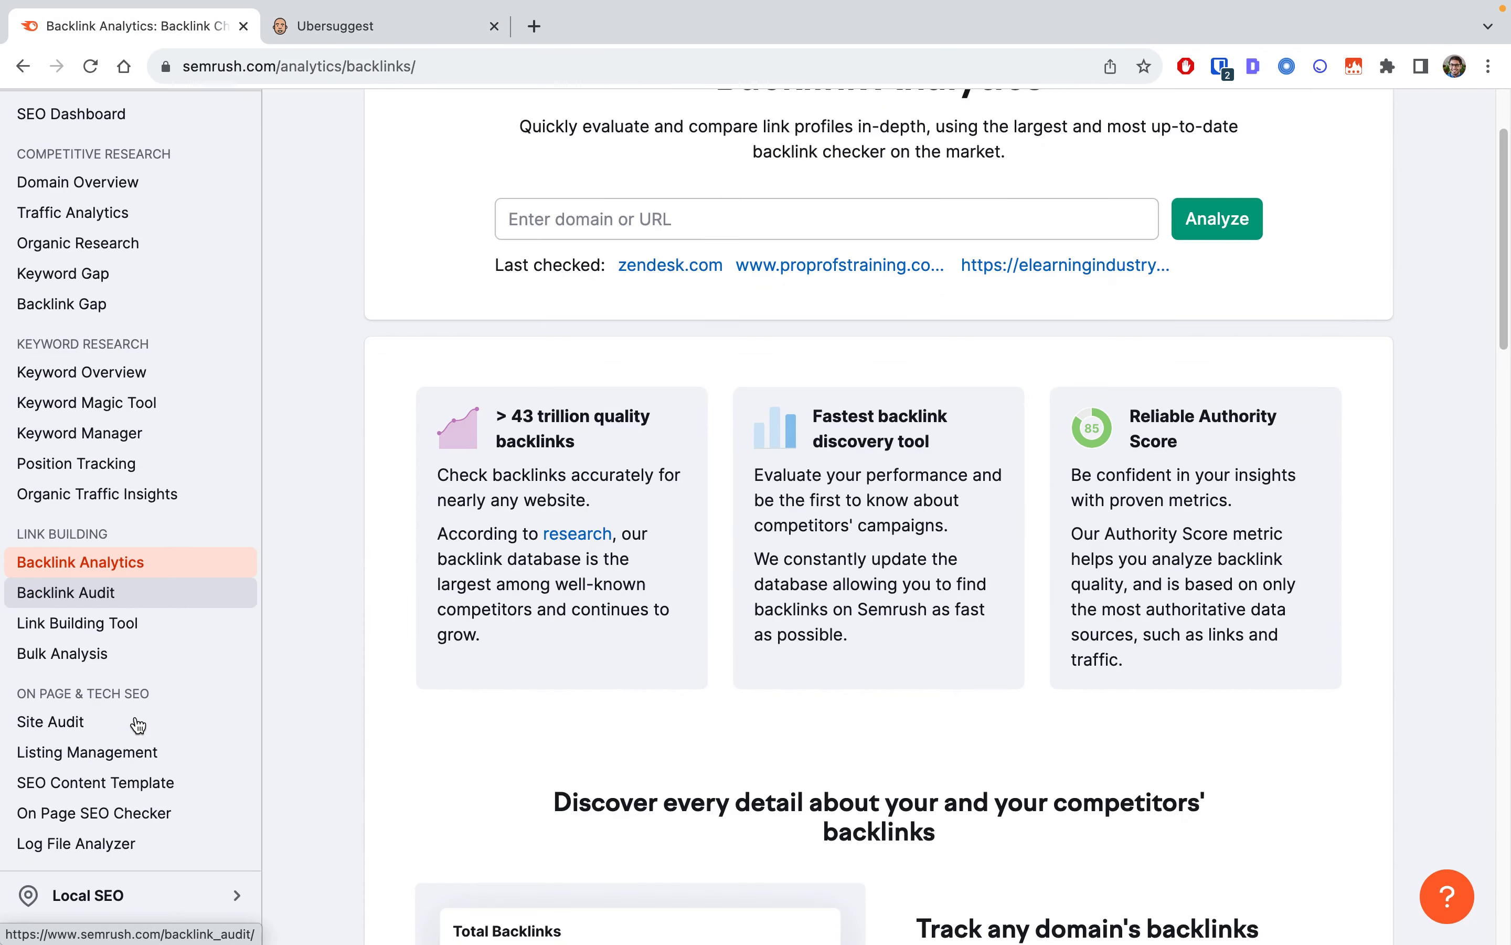
click(52, 729)
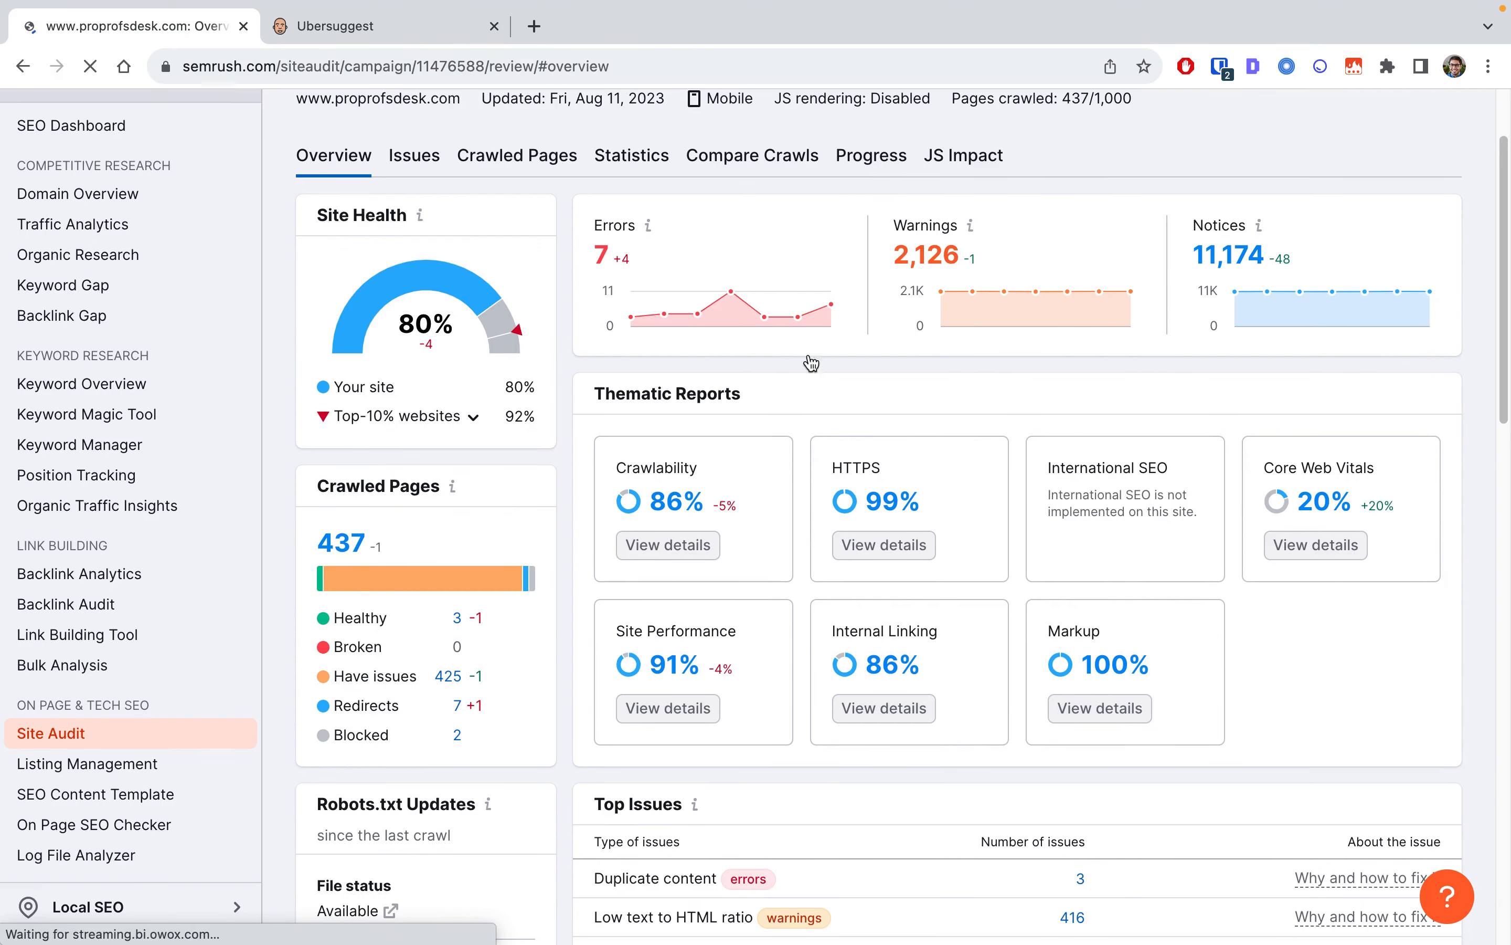
scroll(1294, 591, down, 5)
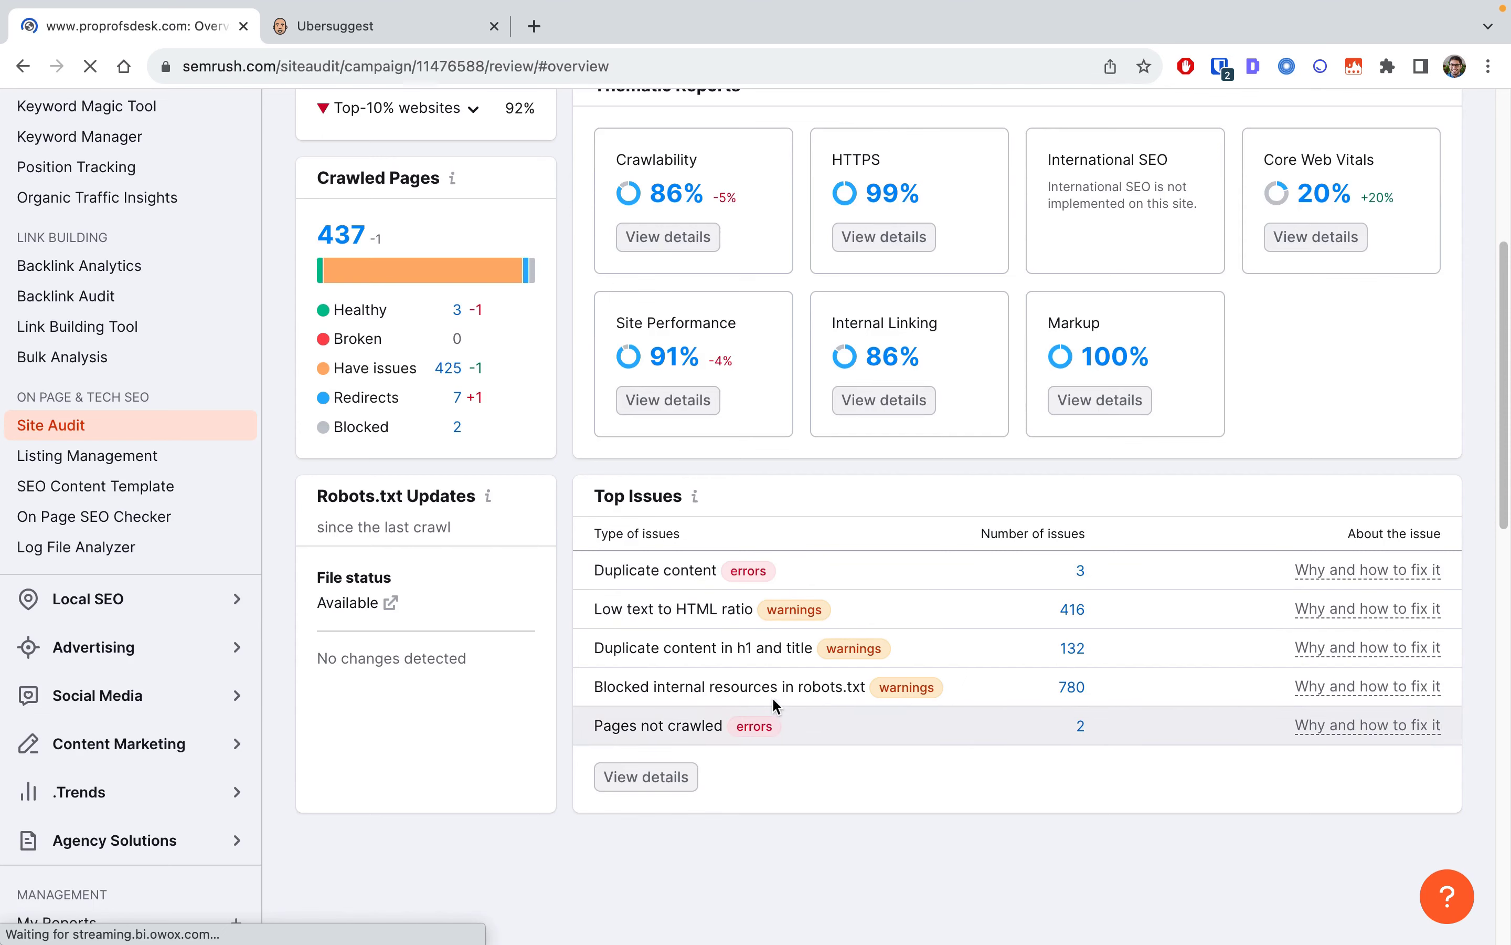
scroll(749, 686, up, 5)
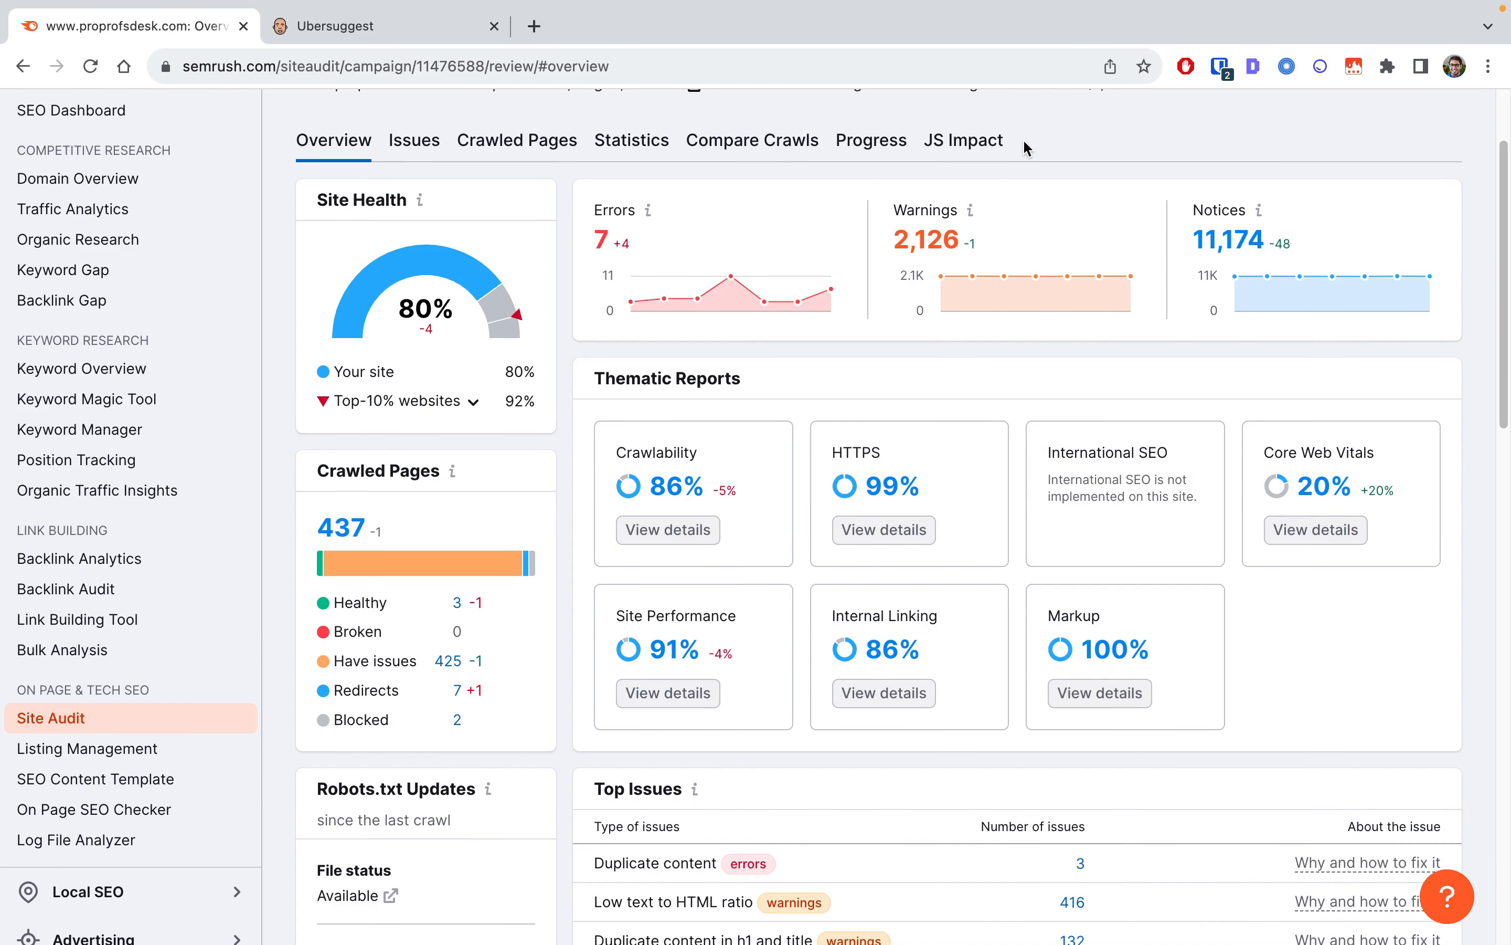
- Switch to Ubersuggest, open the Site Audit for earlystagemarketing.com and review its pages discovered, low word count details and full SEO issues list
click(349, 26)
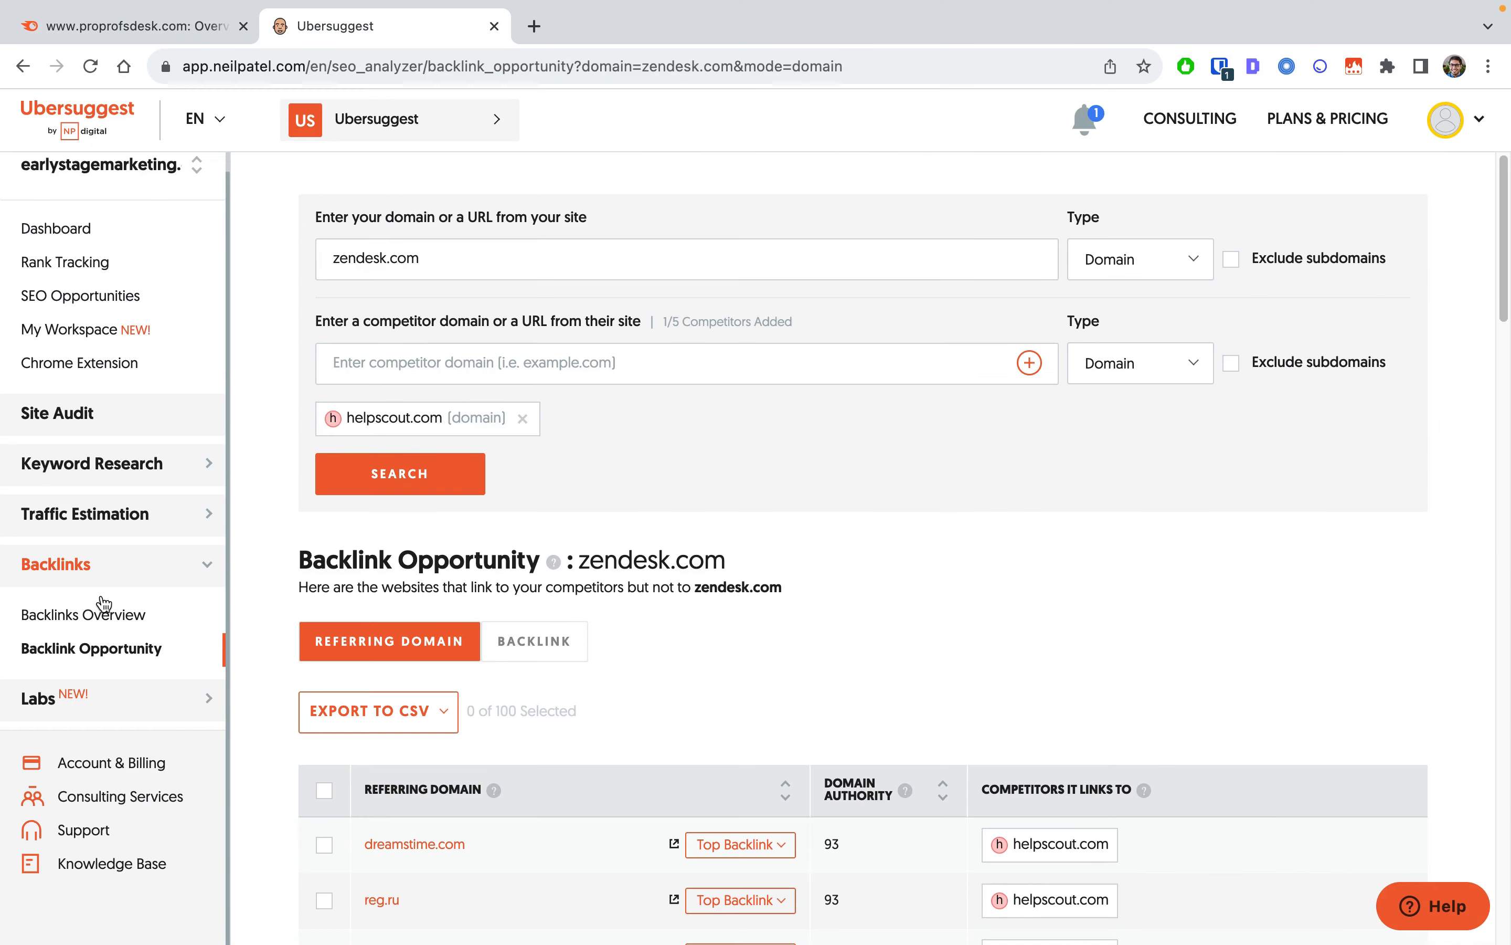
click(68, 420)
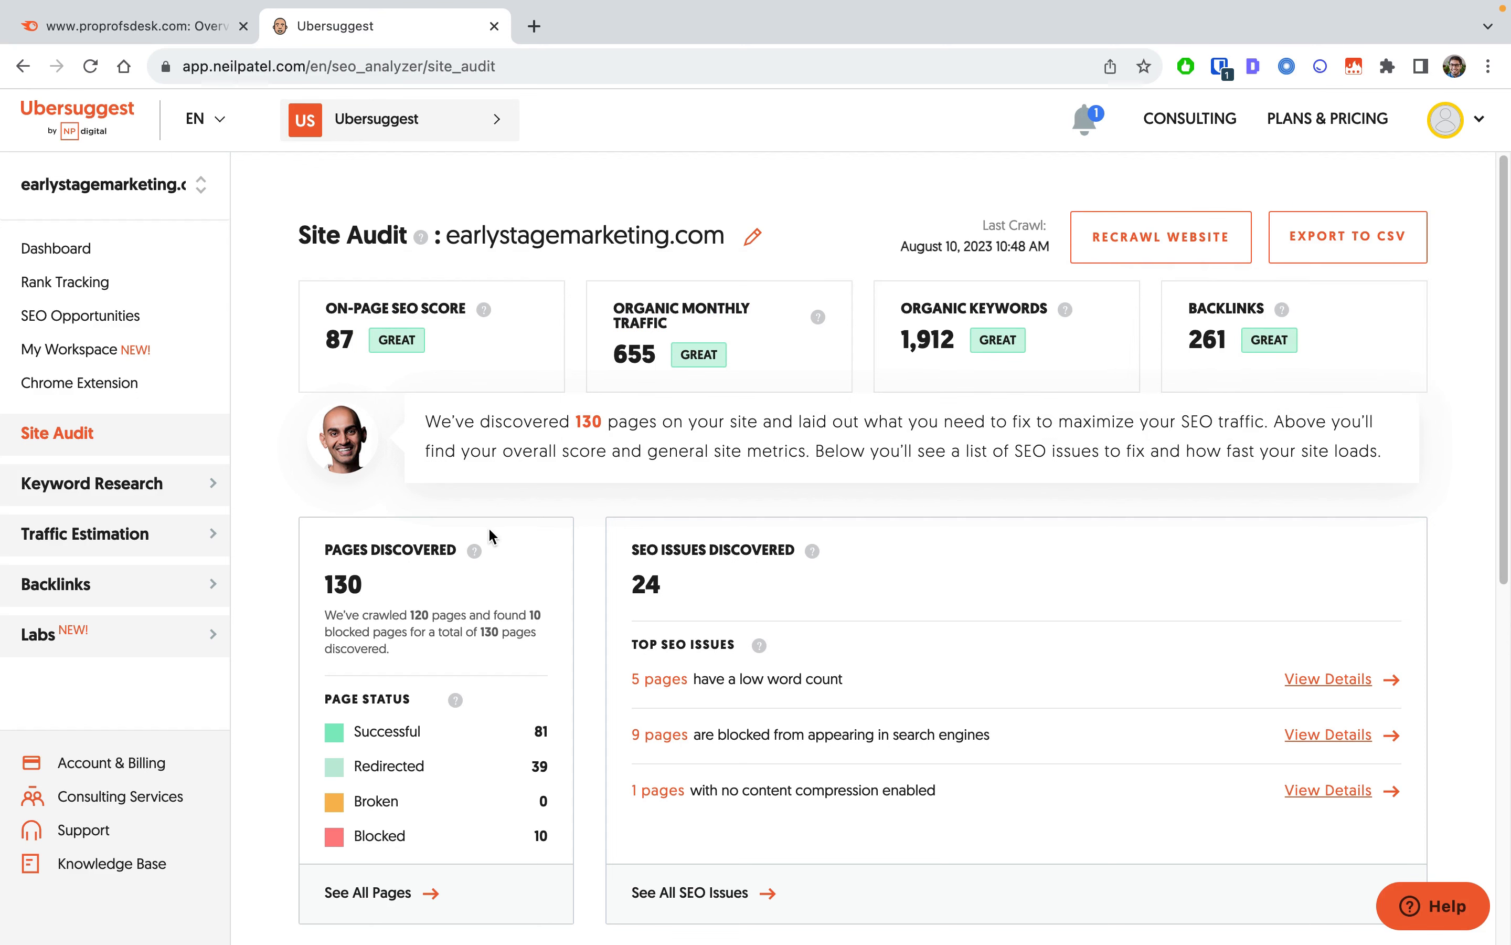
scroll(488, 526, down, 5)
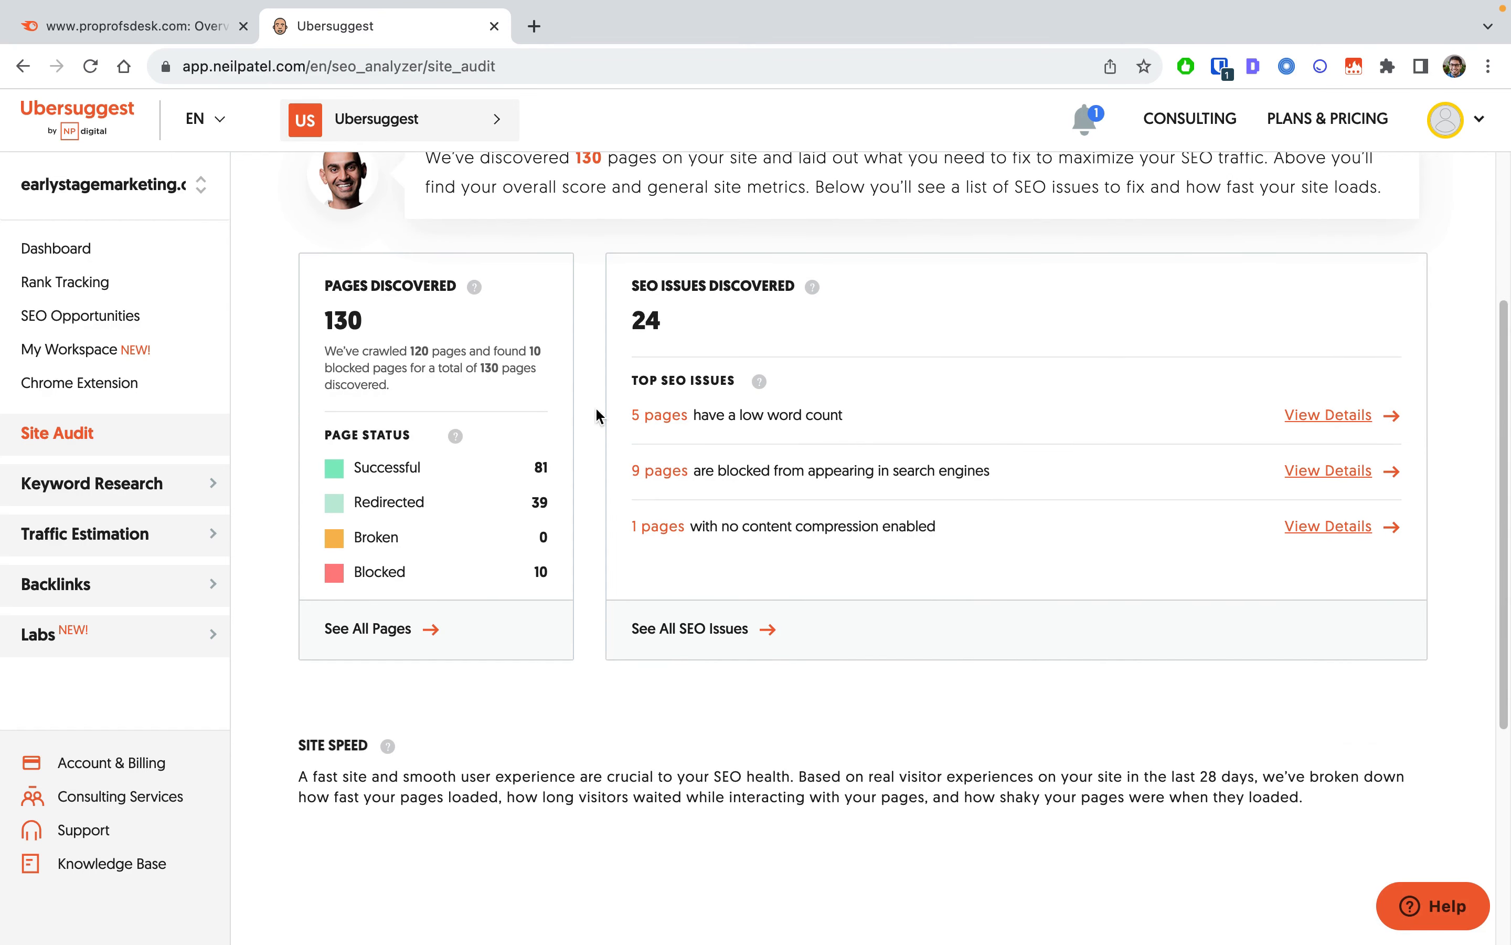
click(728, 632)
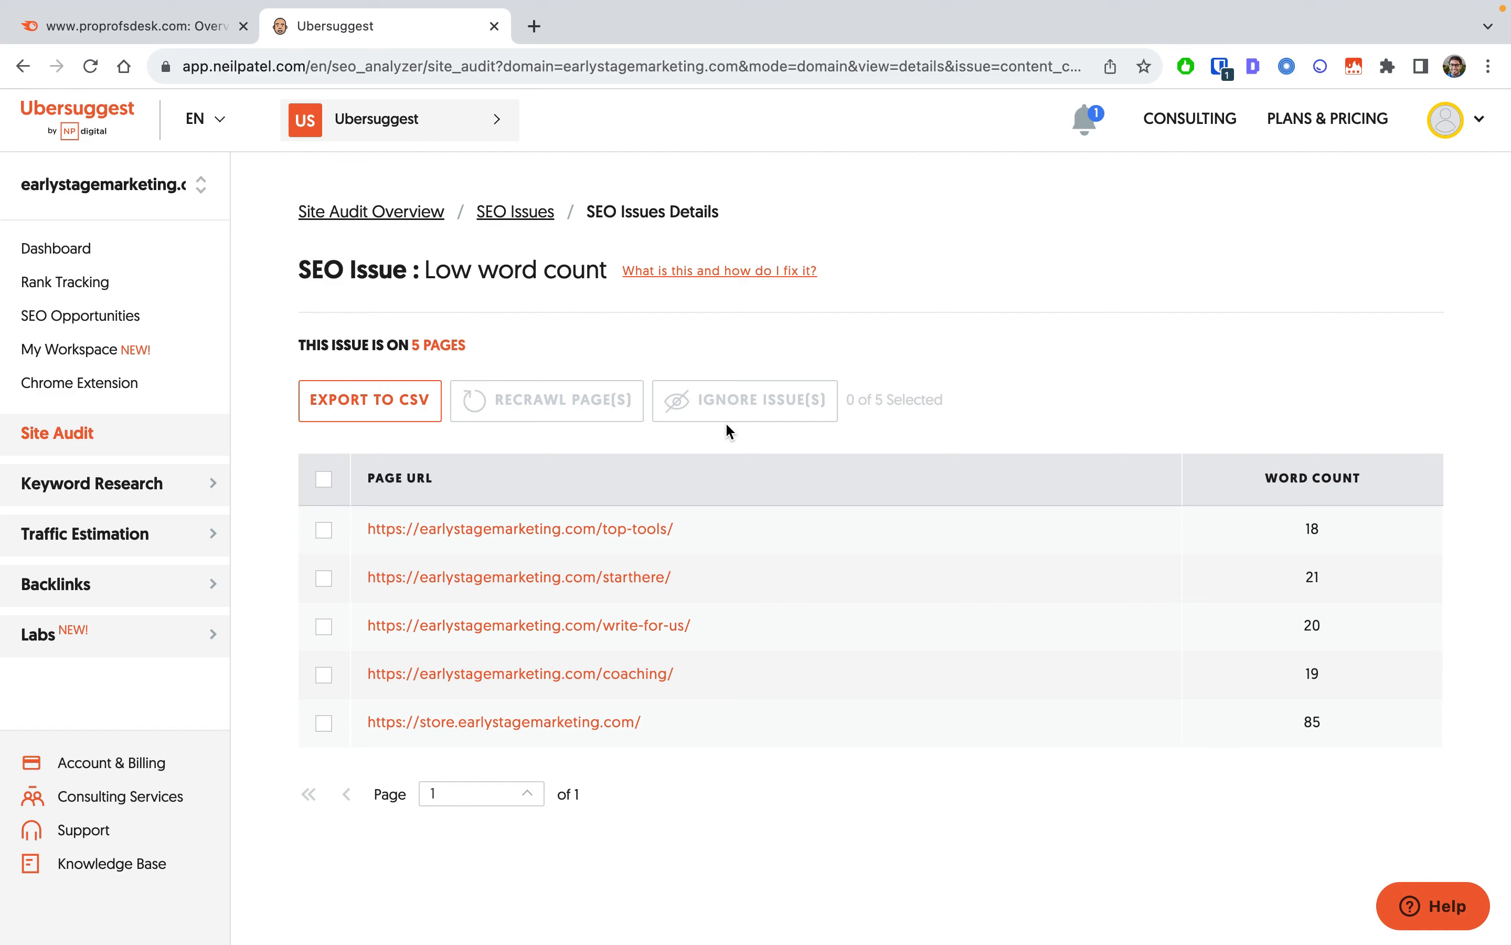
click(503, 211)
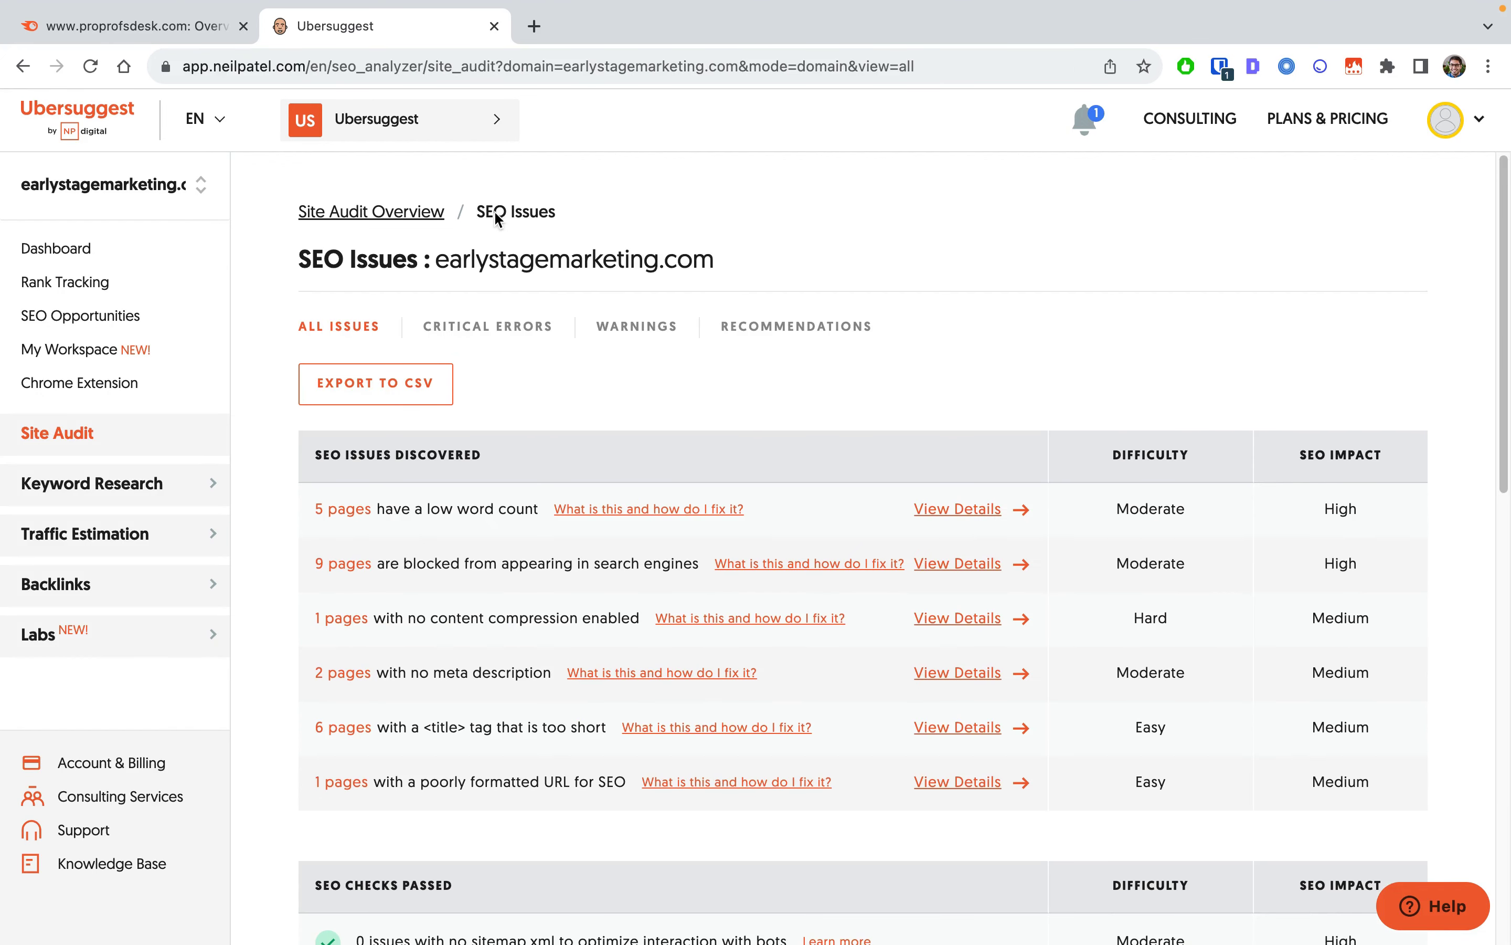
click(354, 213)
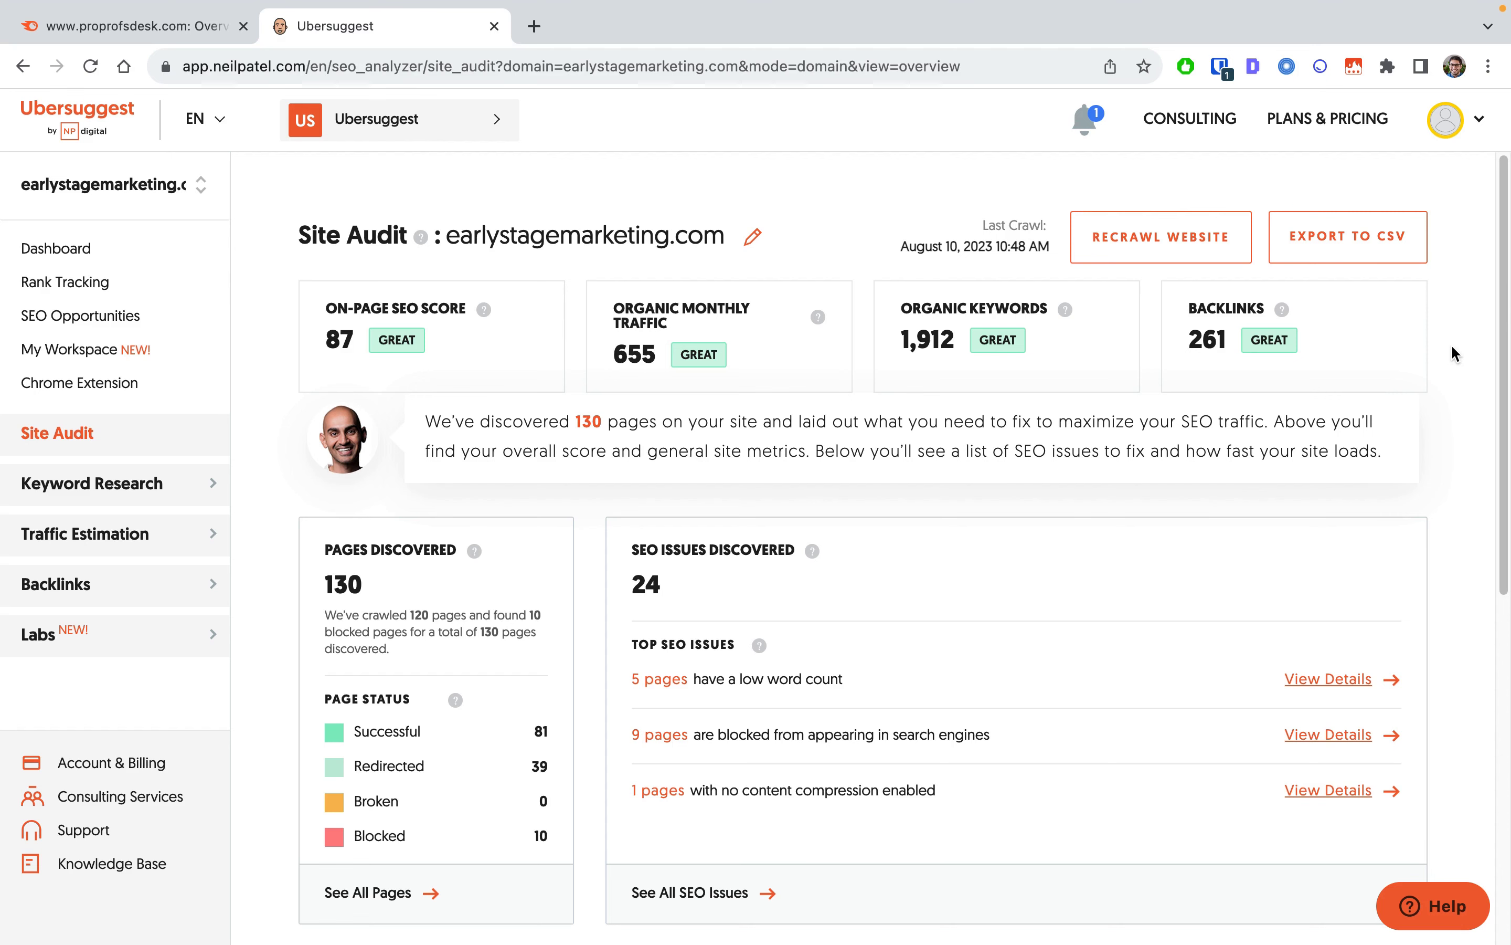
- Switch to Semrush and review proprofsdesk.com's Position Tracking landscape, from rankings distribution and top keywords to SERP features, pages and cannibalization health
click(116, 31)
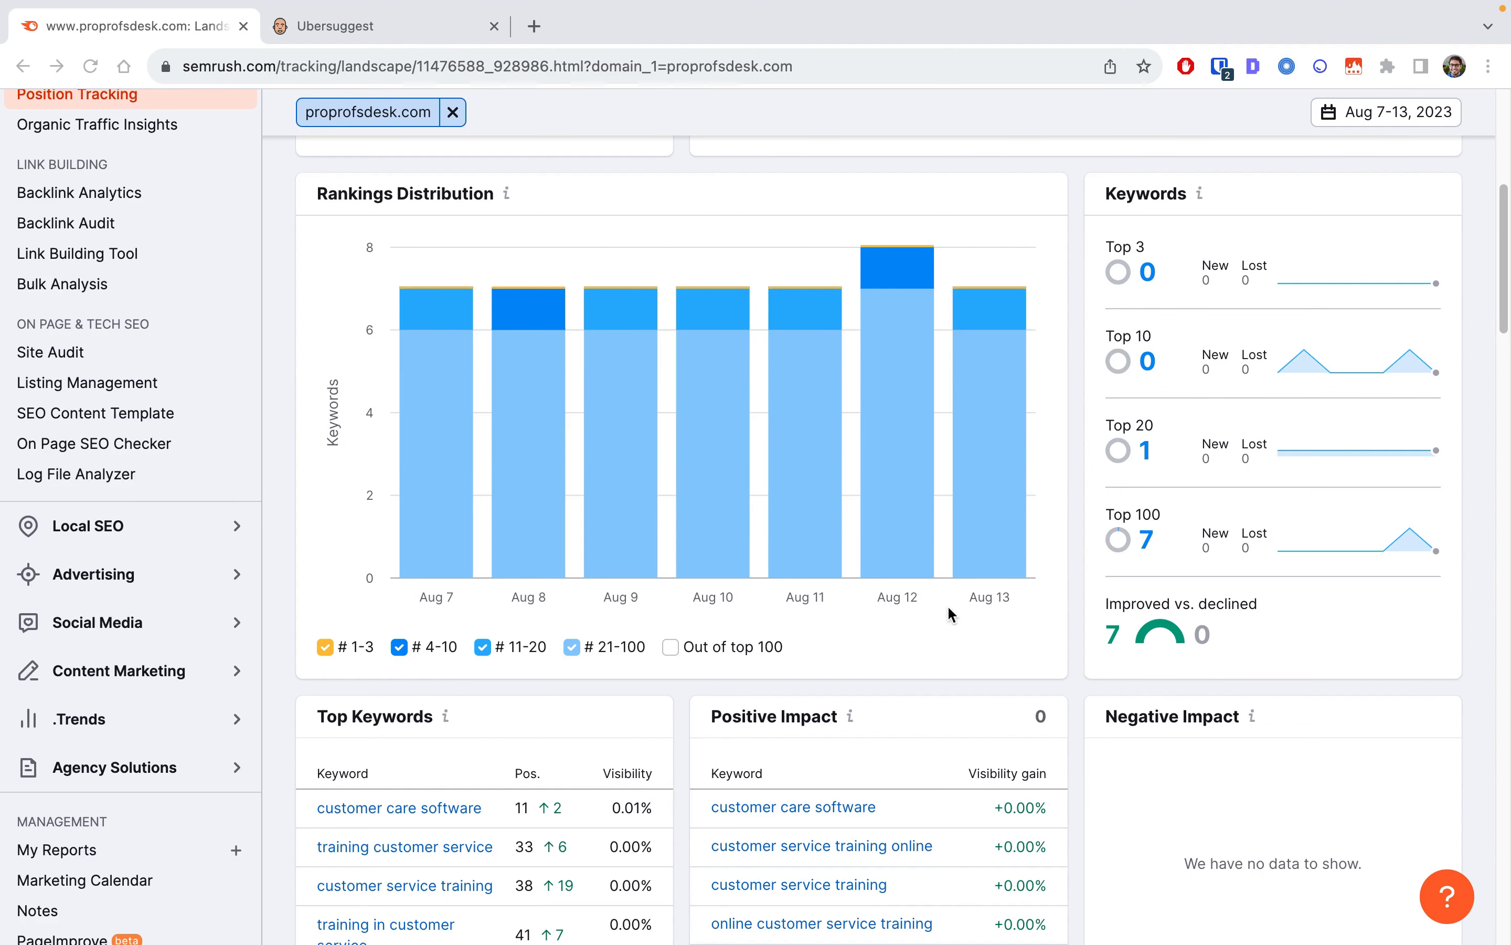
scroll(962, 616, down, 5)
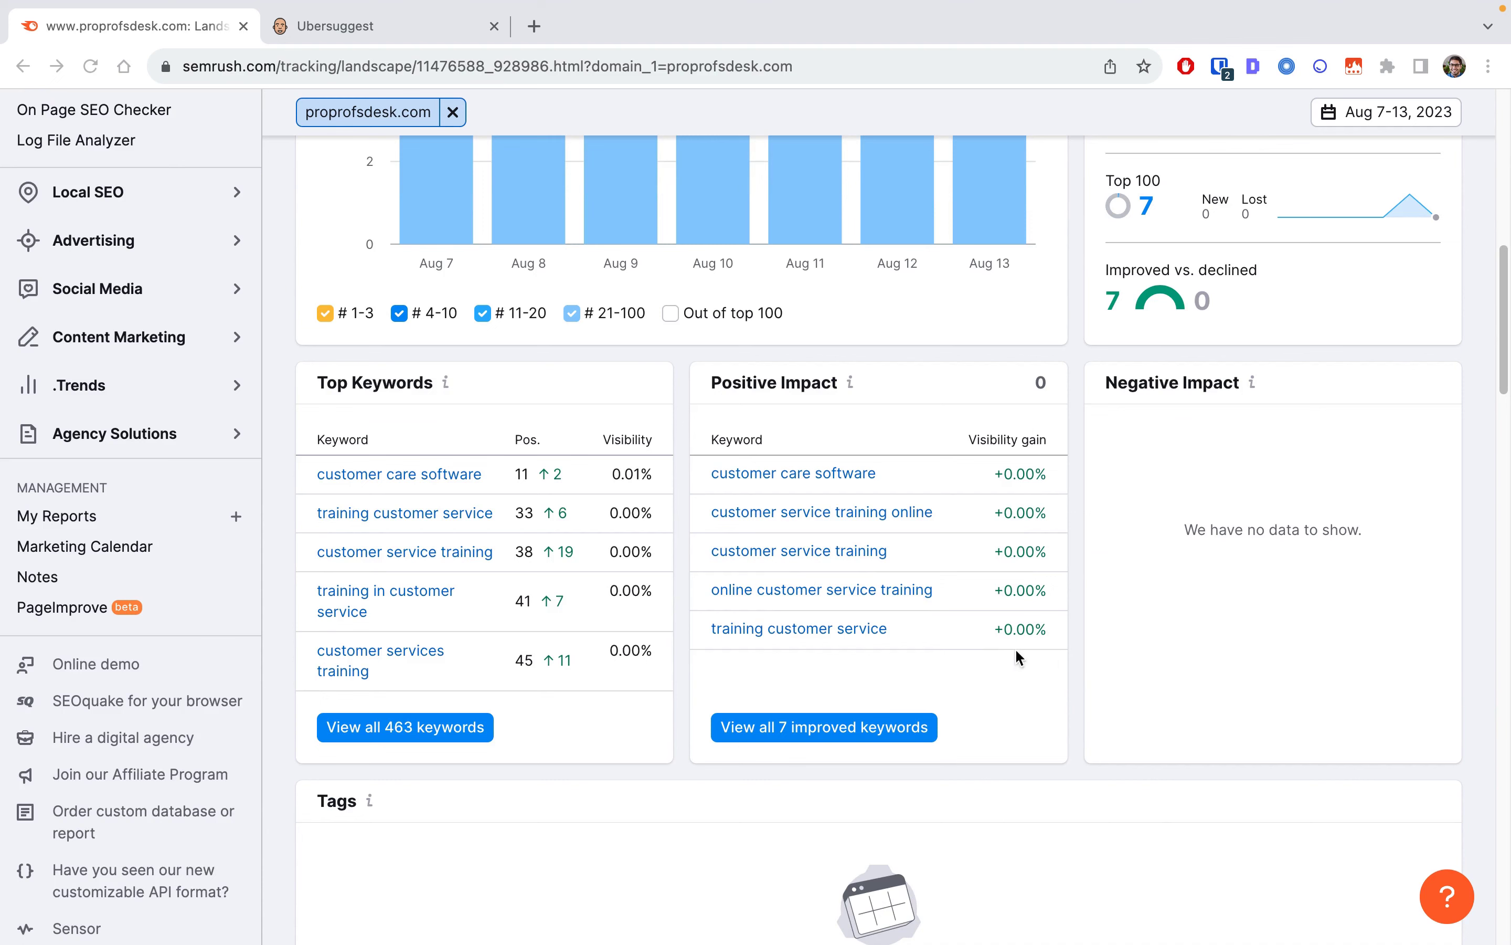
scroll(1139, 609, down, 8)
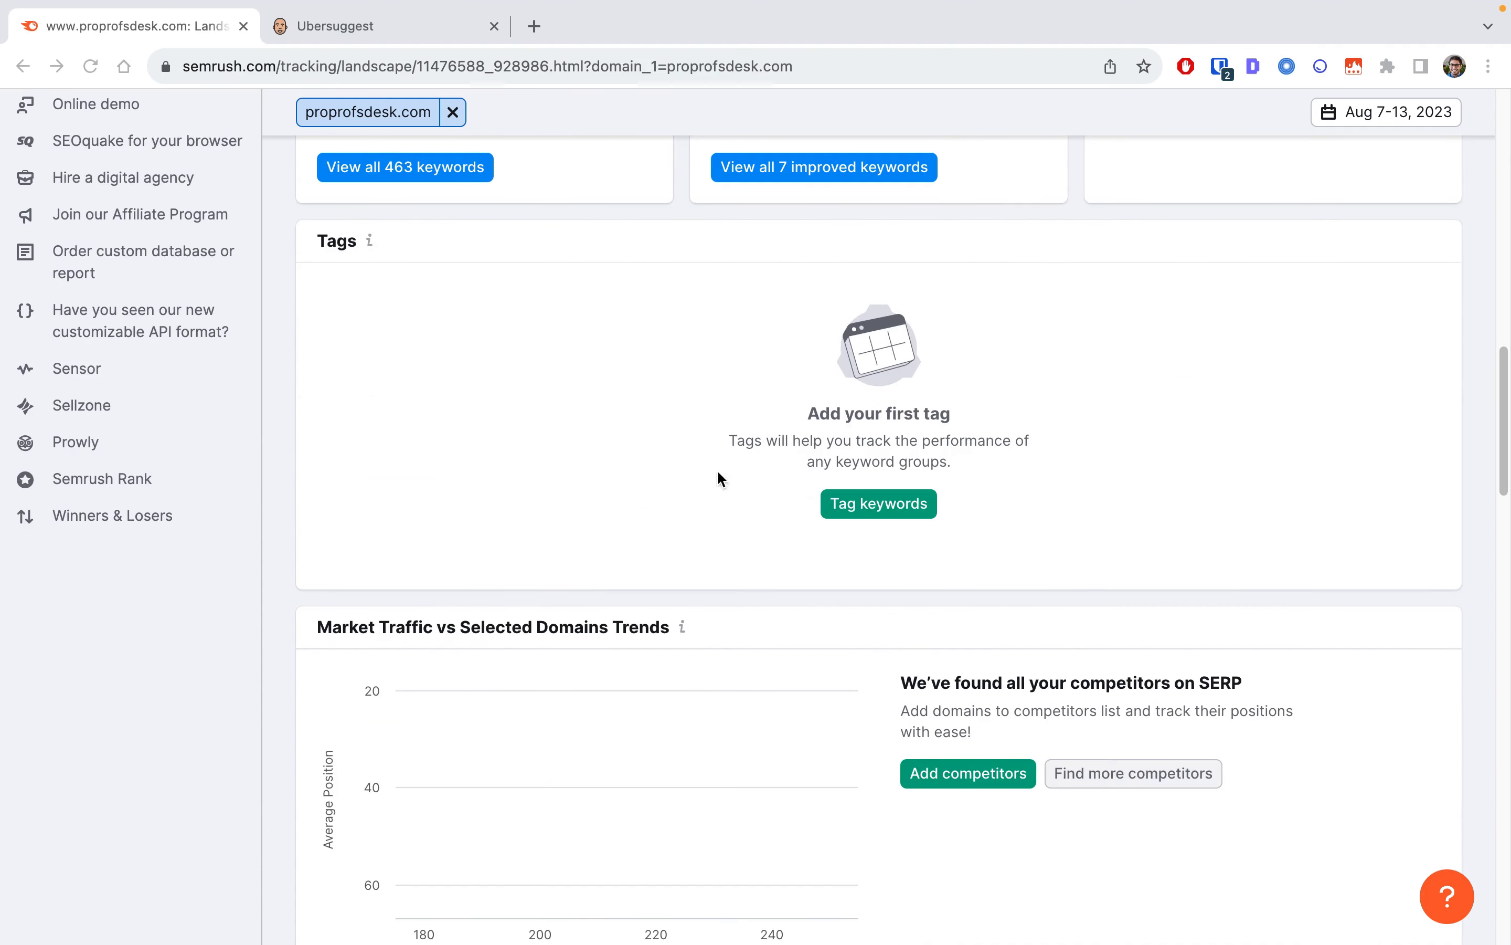
scroll(998, 492, down, 5)
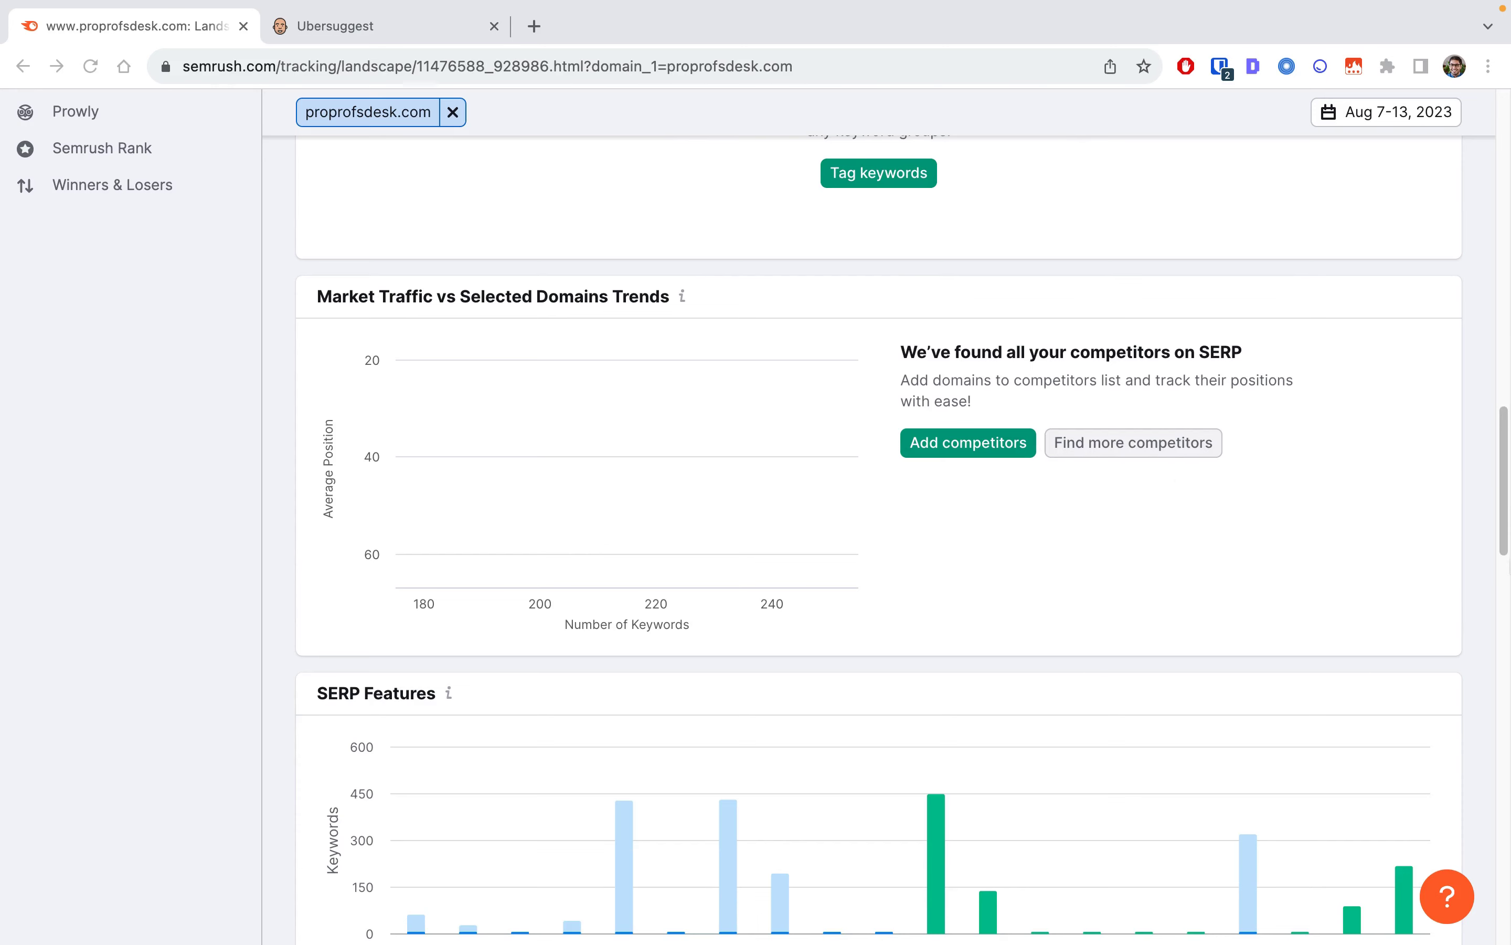
scroll(1312, 511, down, 5)
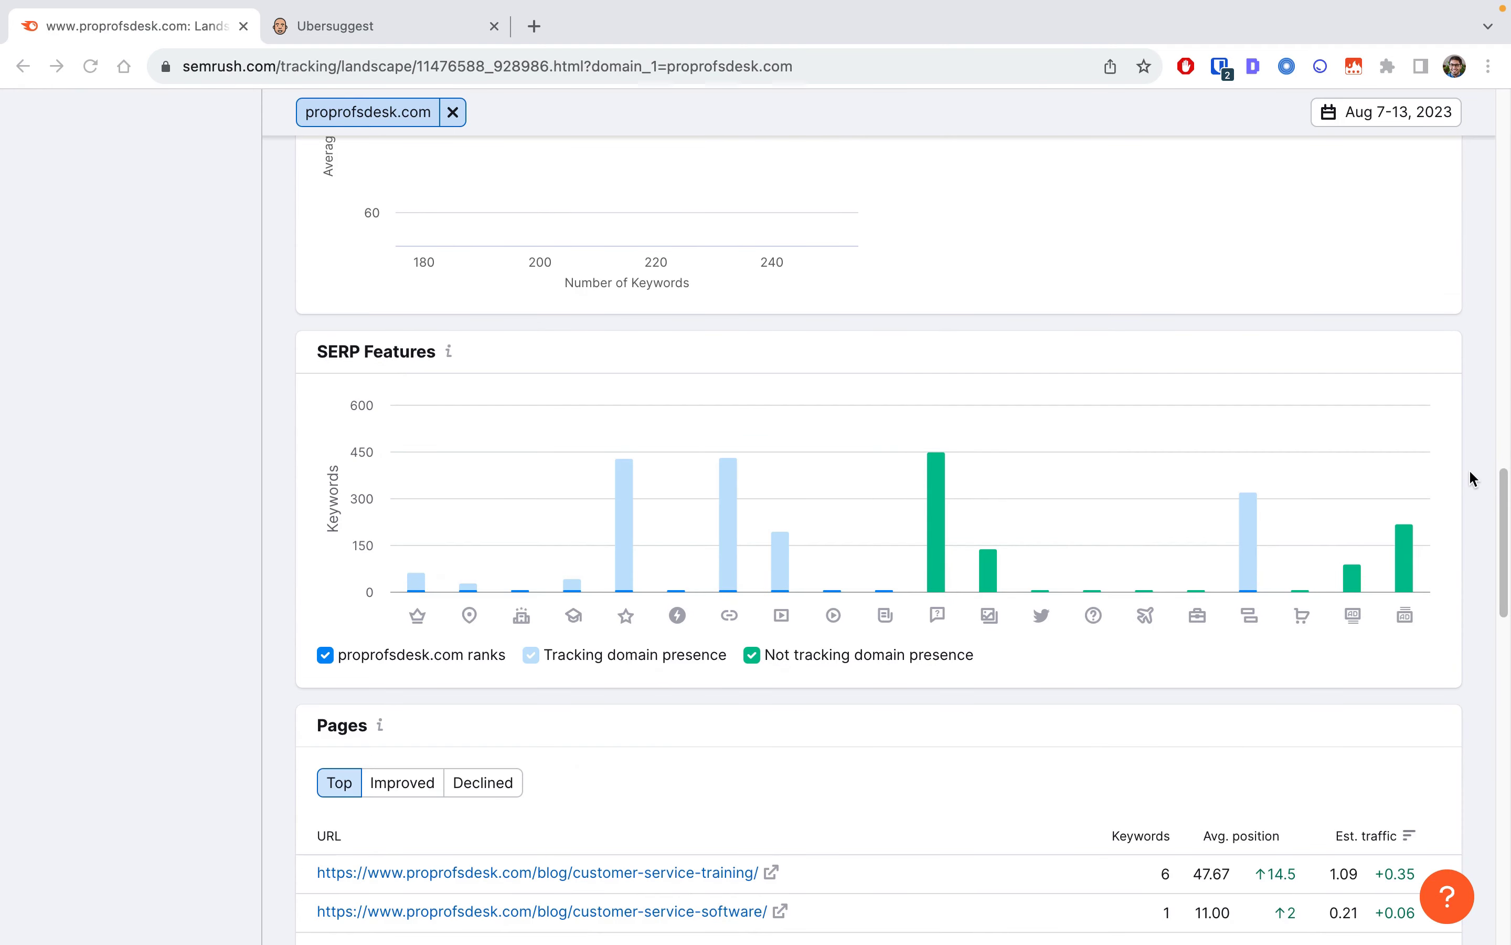
scroll(1474, 486, down, 1)
scroll(1469, 466, down, 12)
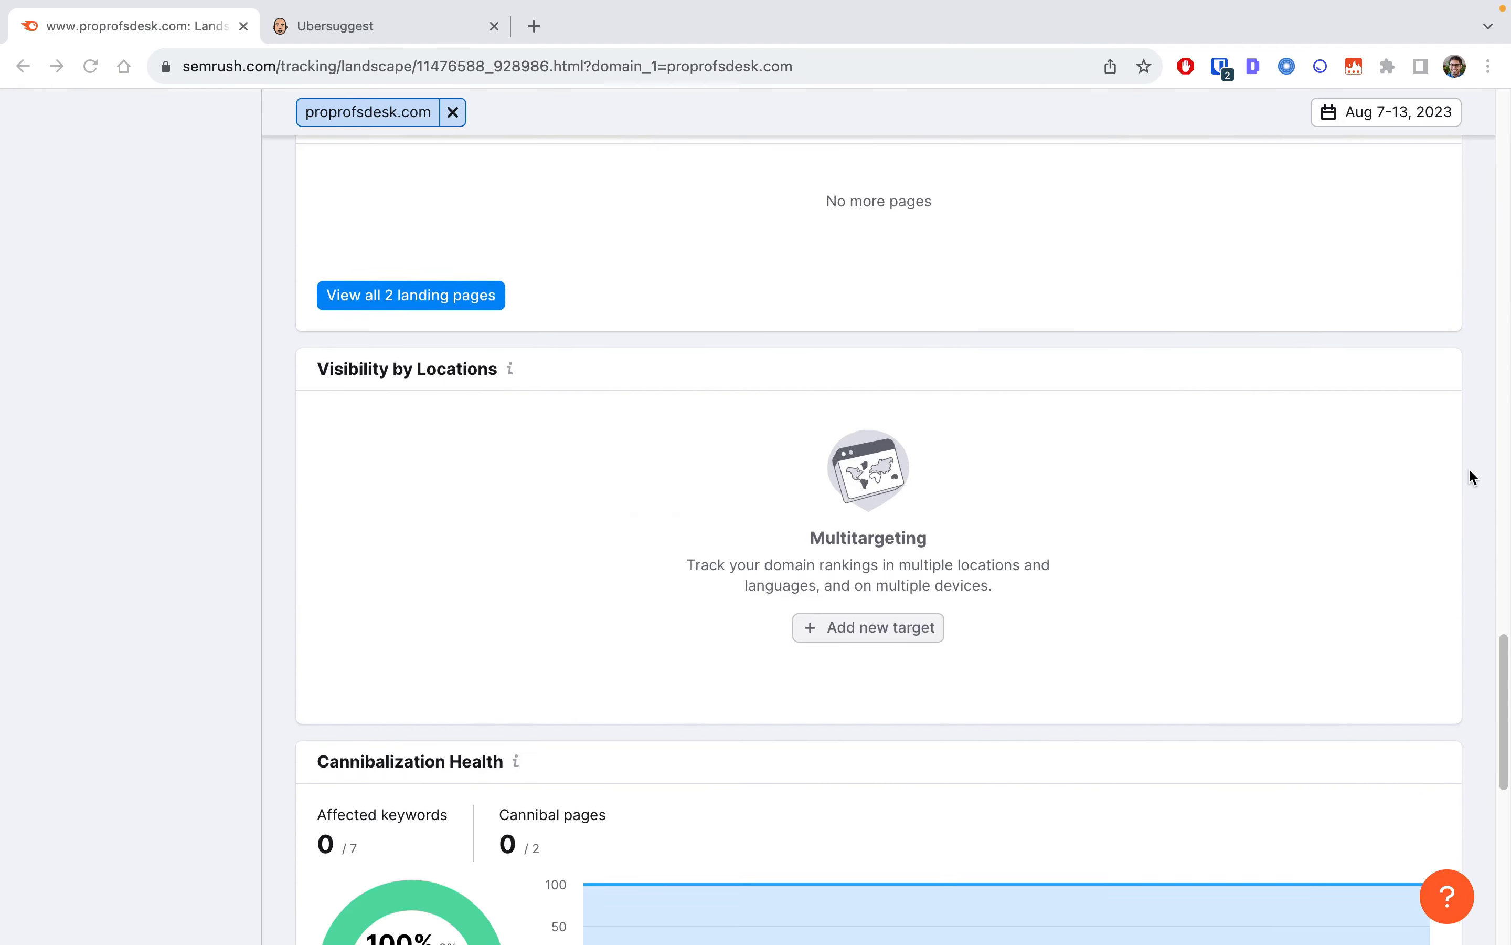
scroll(1469, 468, down, 8)
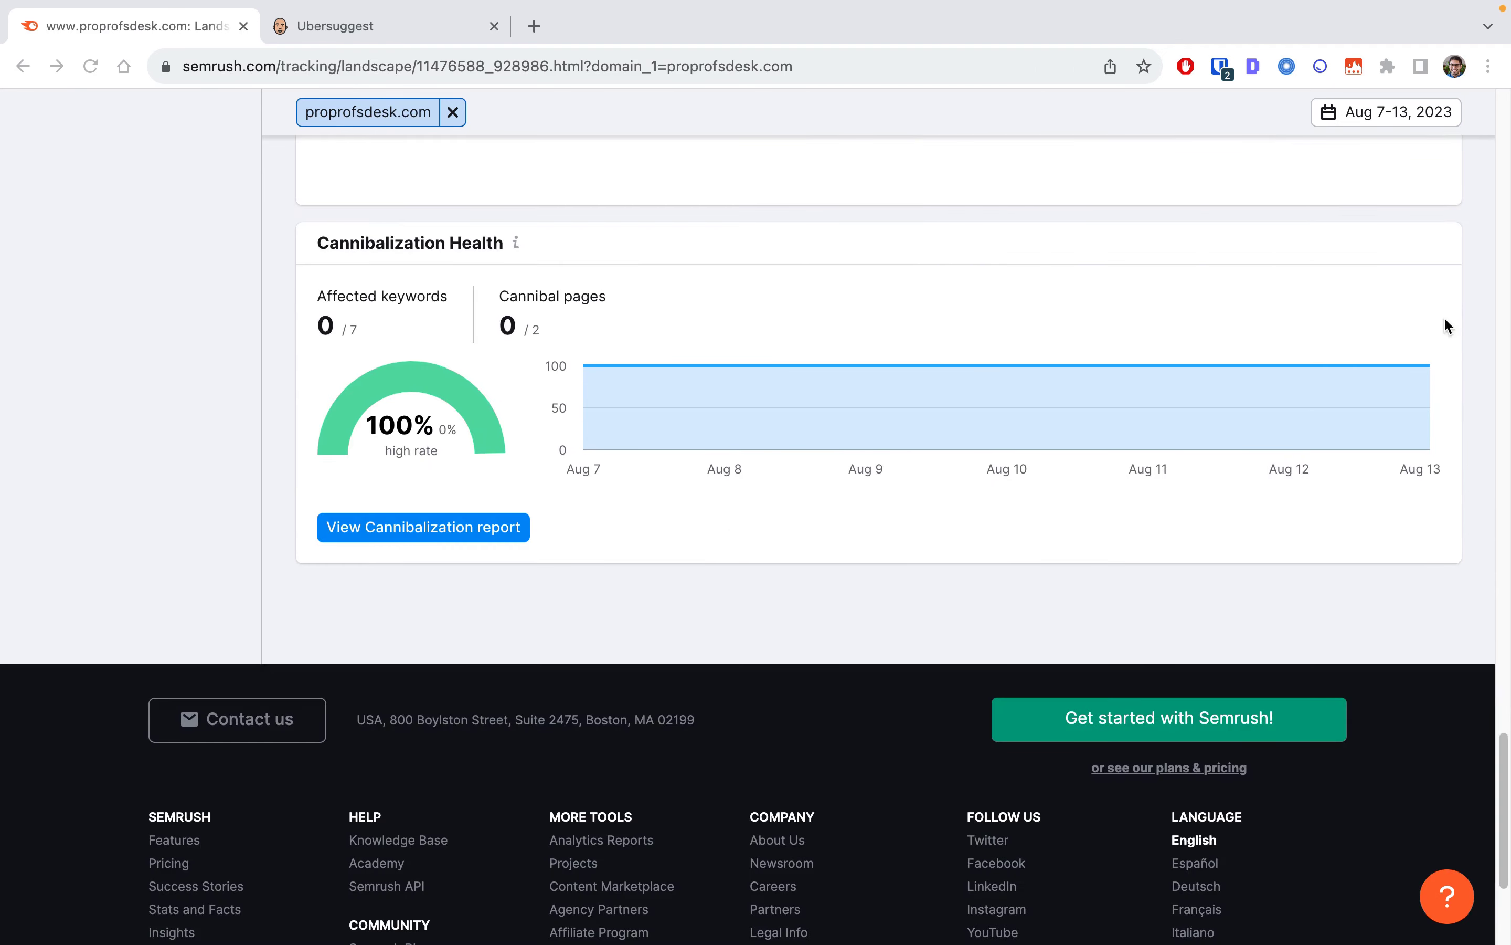
- Switch to Ubersuggest's Rank Tracking for earlystagemarketing.com and review average position, search result rankings and tracked keywords
key(ctrl+Tab)
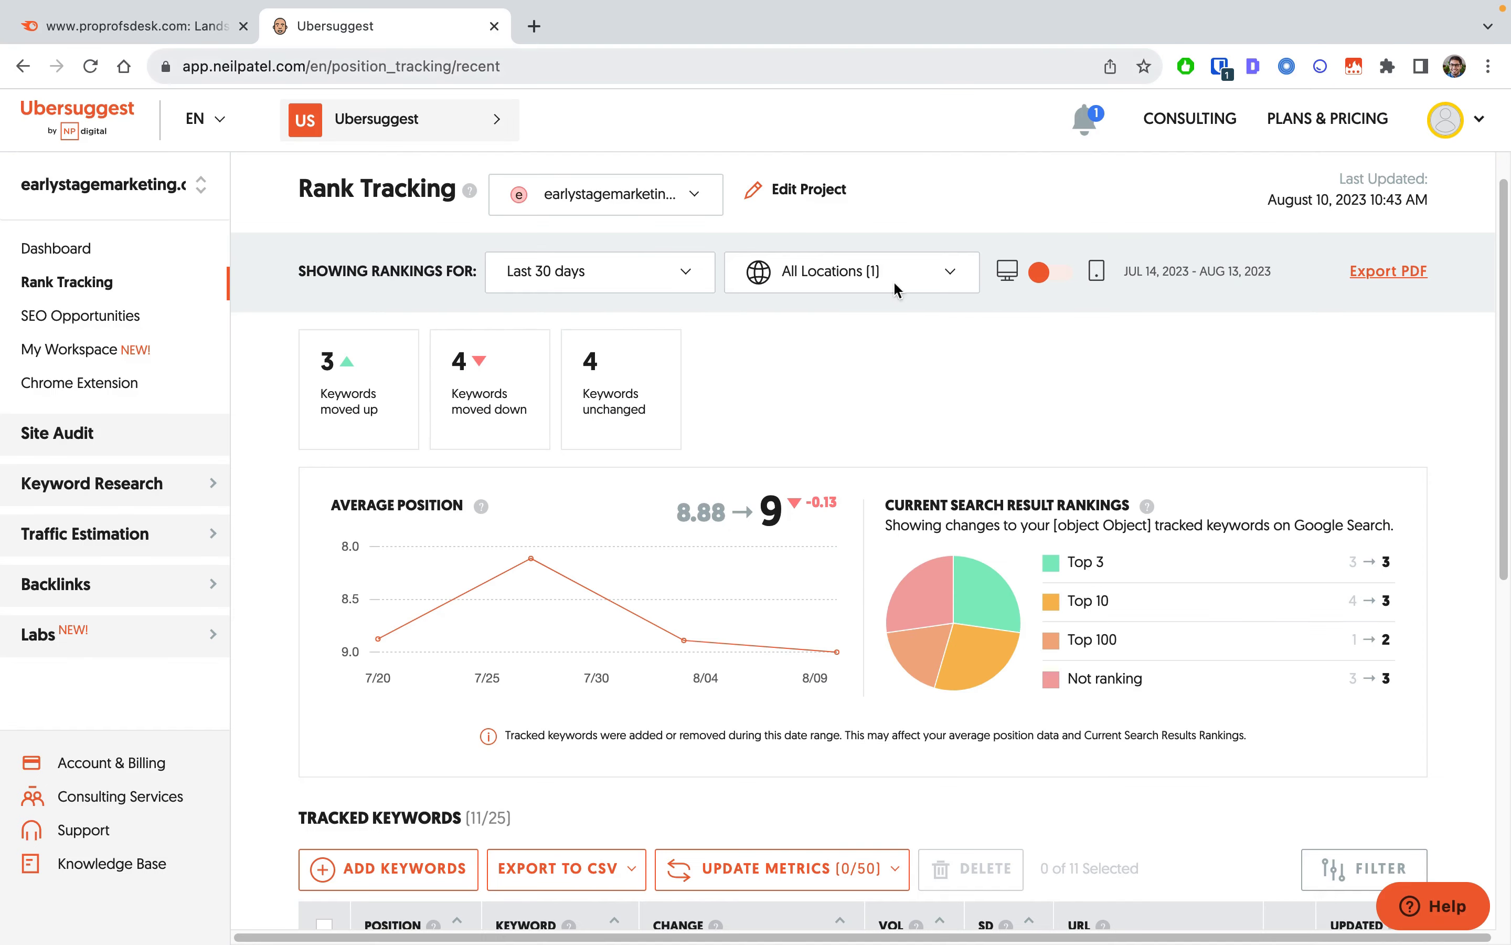
scroll(1269, 450, up, 1)
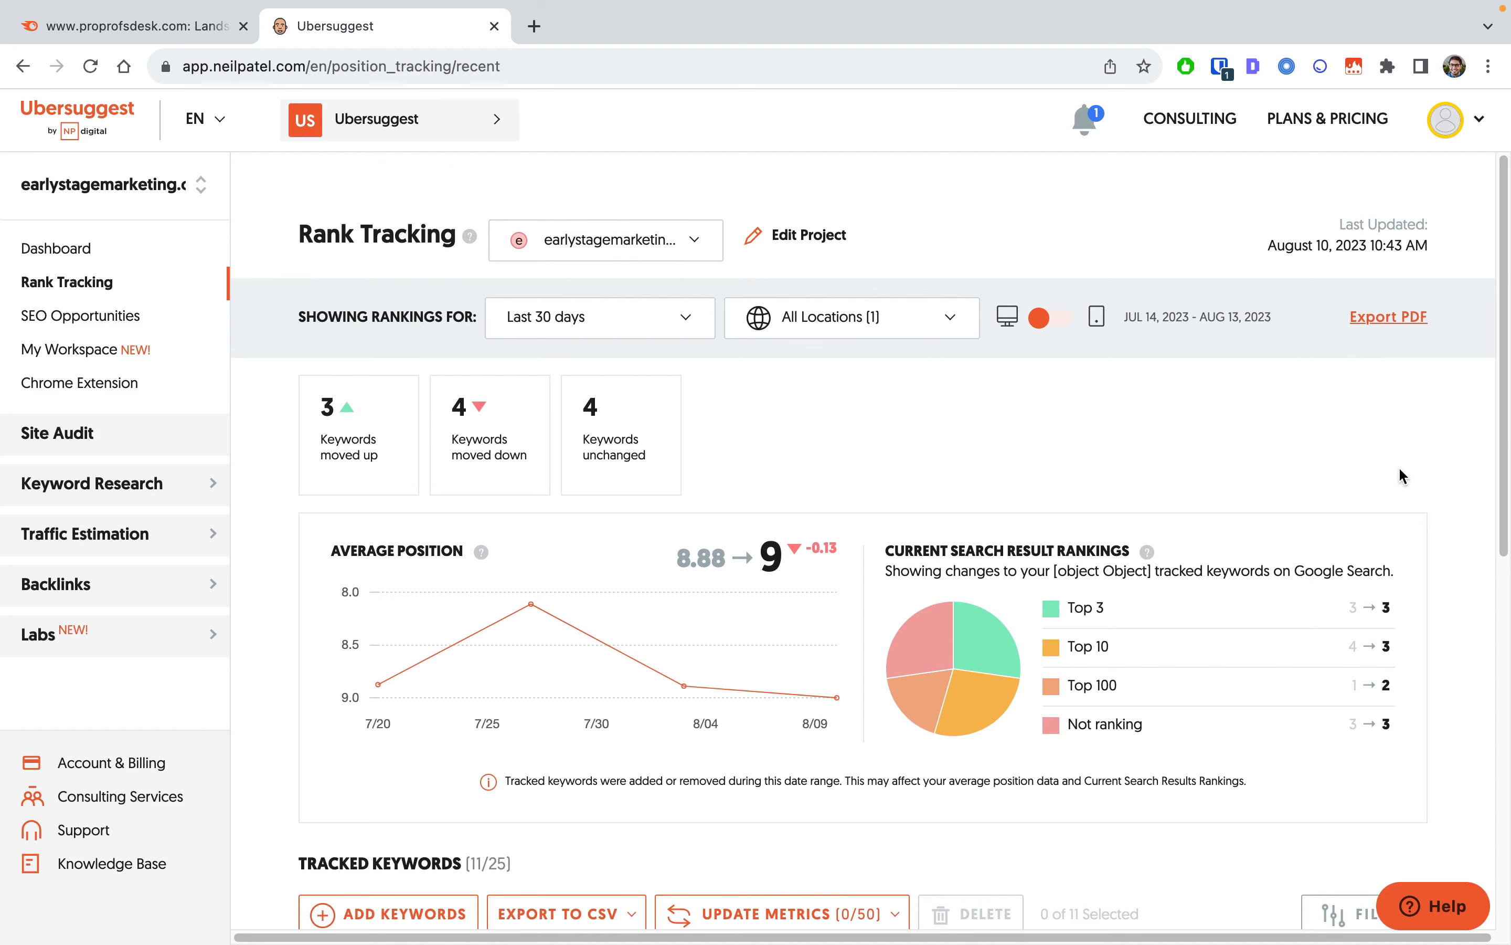
scroll(1420, 476, down, 8)
scroll(1409, 478, down, 2)
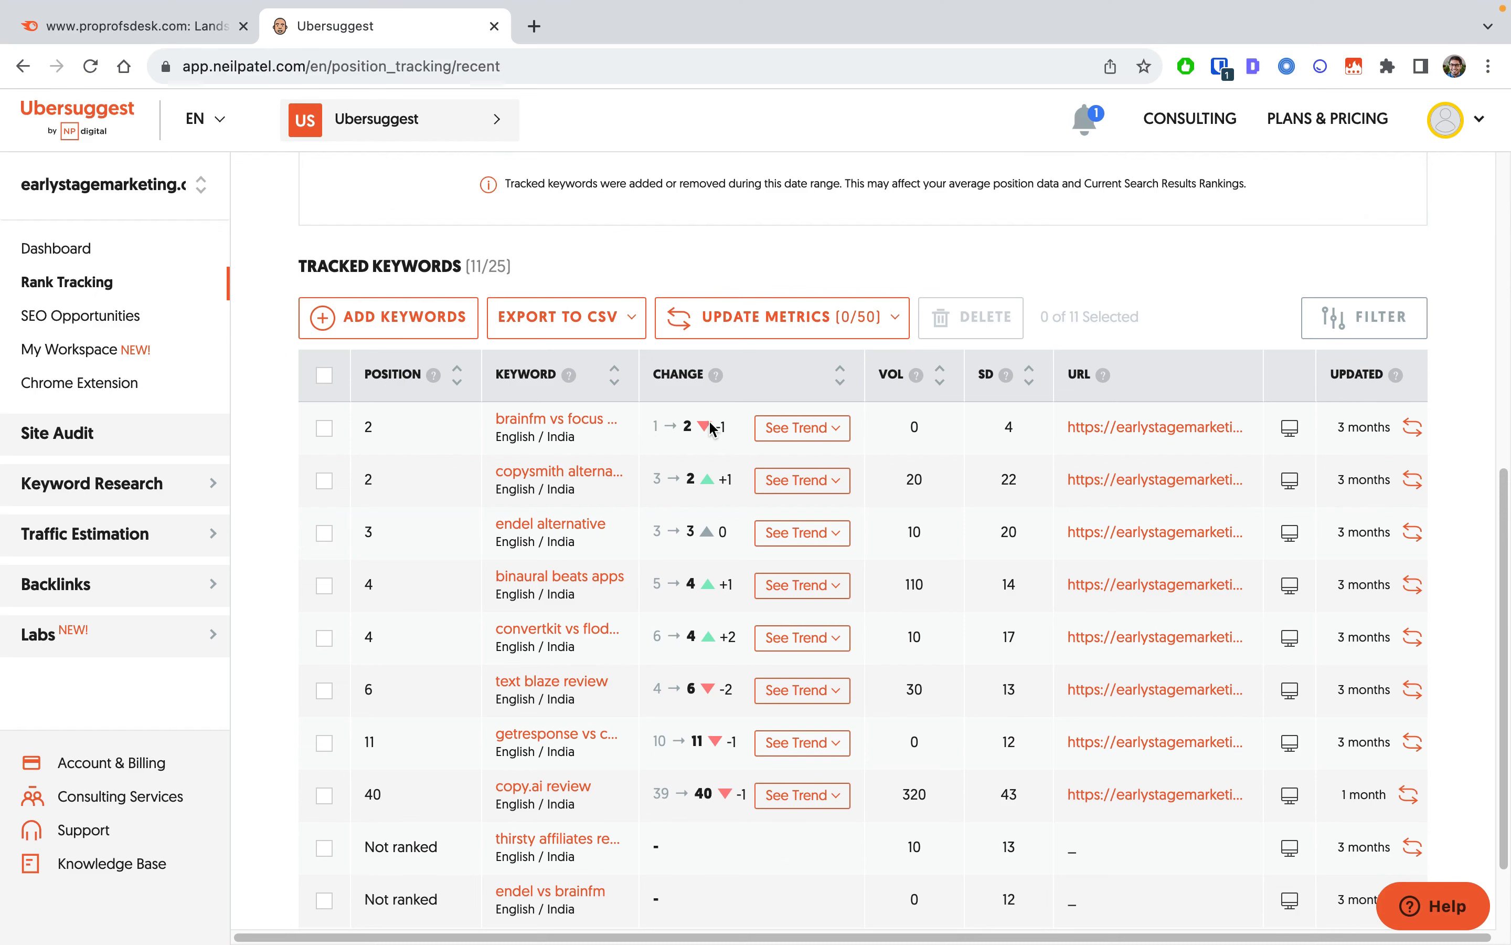
scroll(709, 426, up, 8)
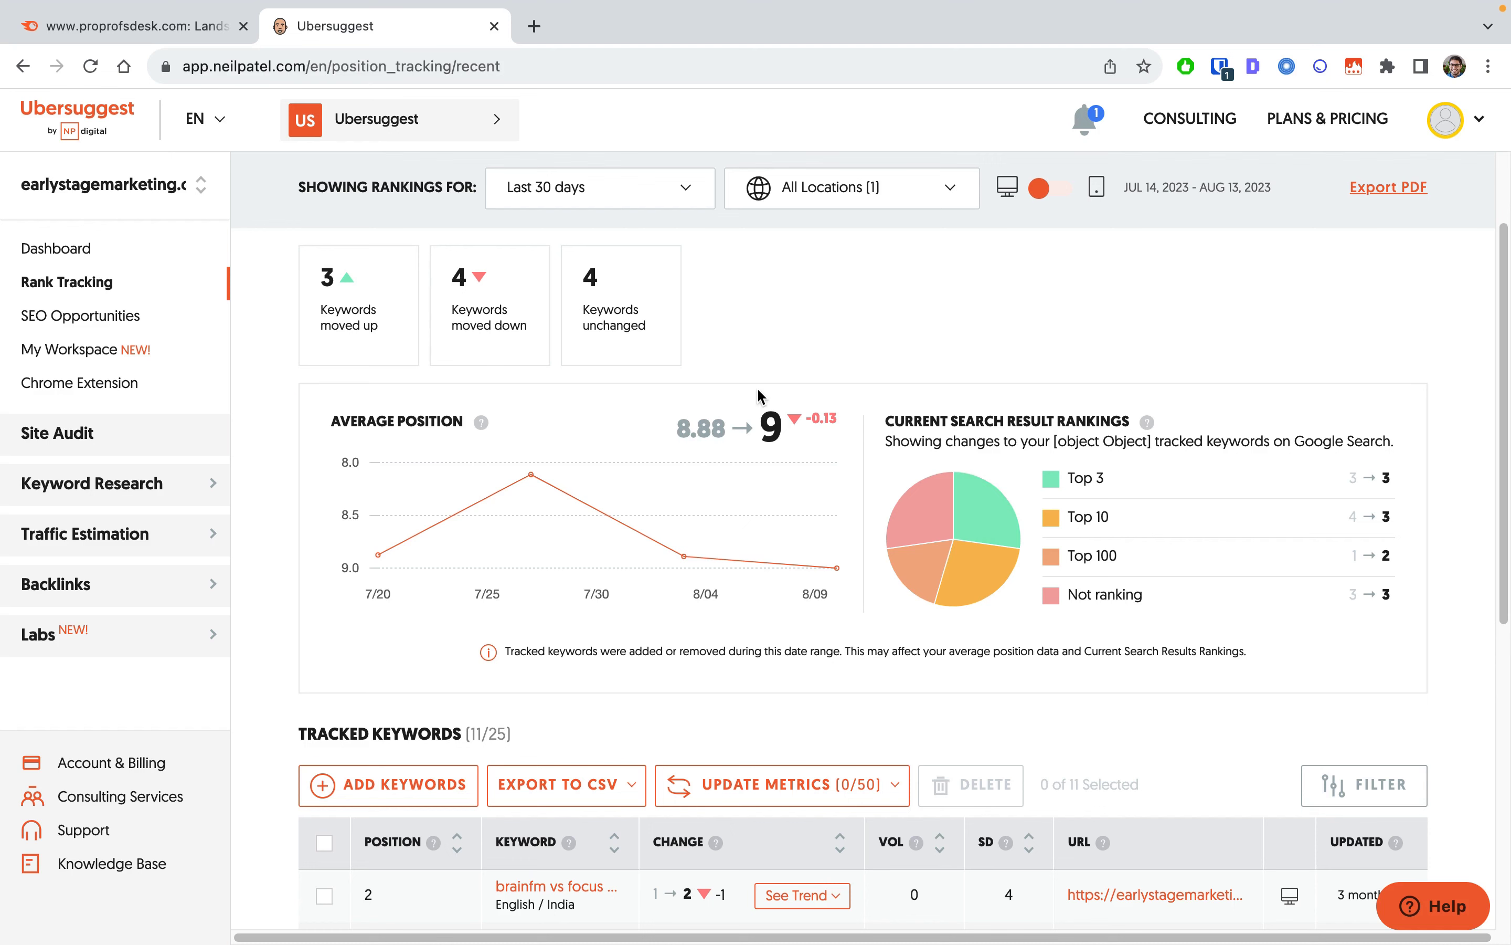
scroll(761, 394, up, 2)
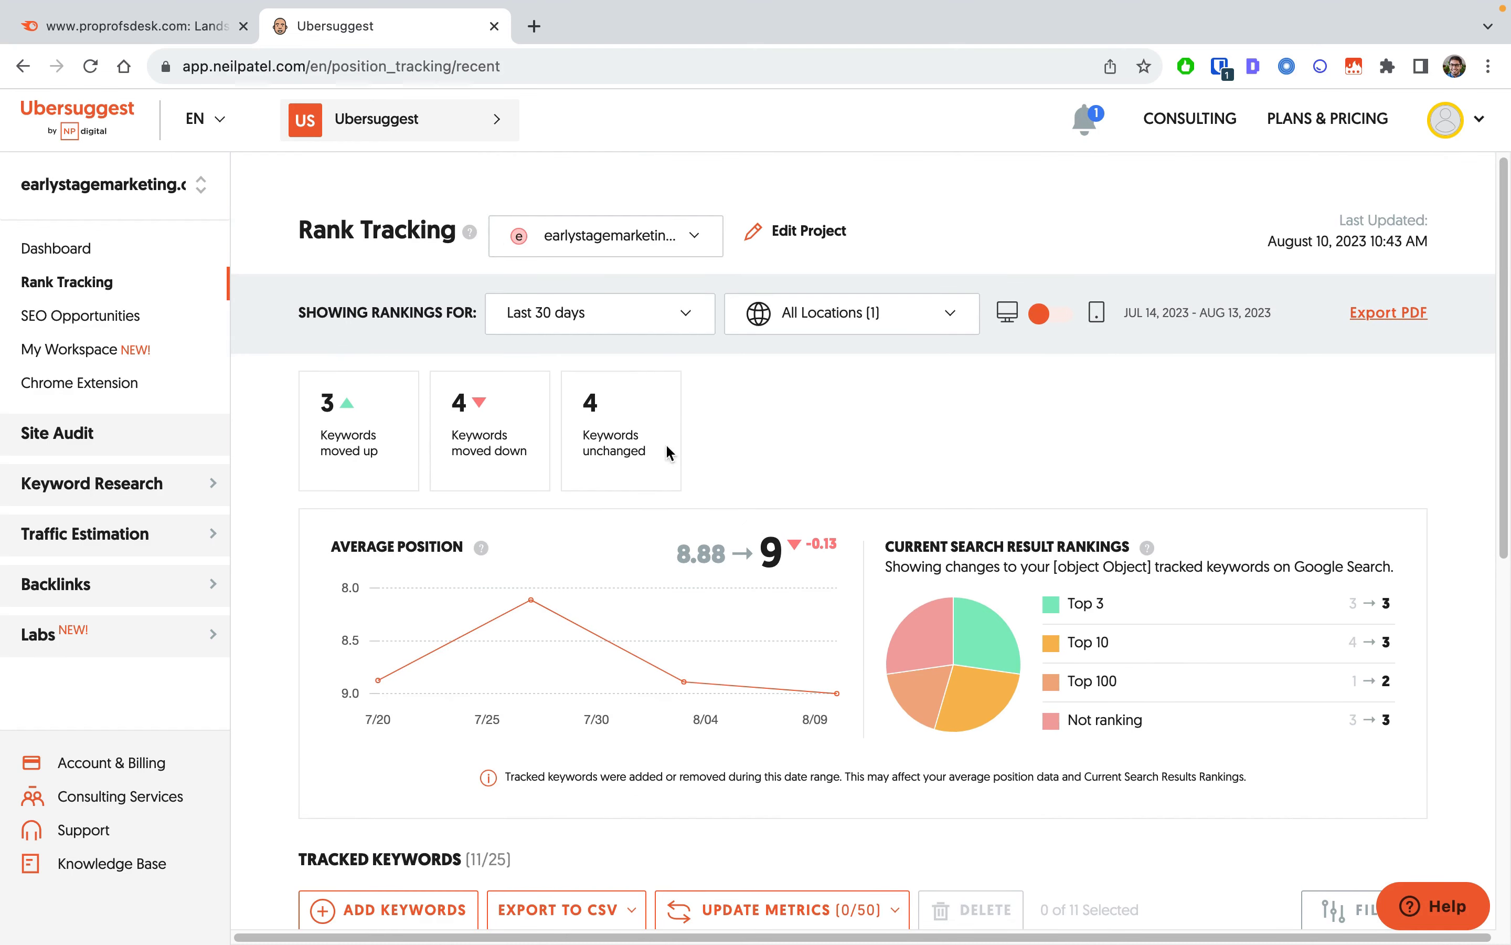
- Check the date range options for the rankings without changing the range, and look over the tracked keywords table again
click(690, 320)
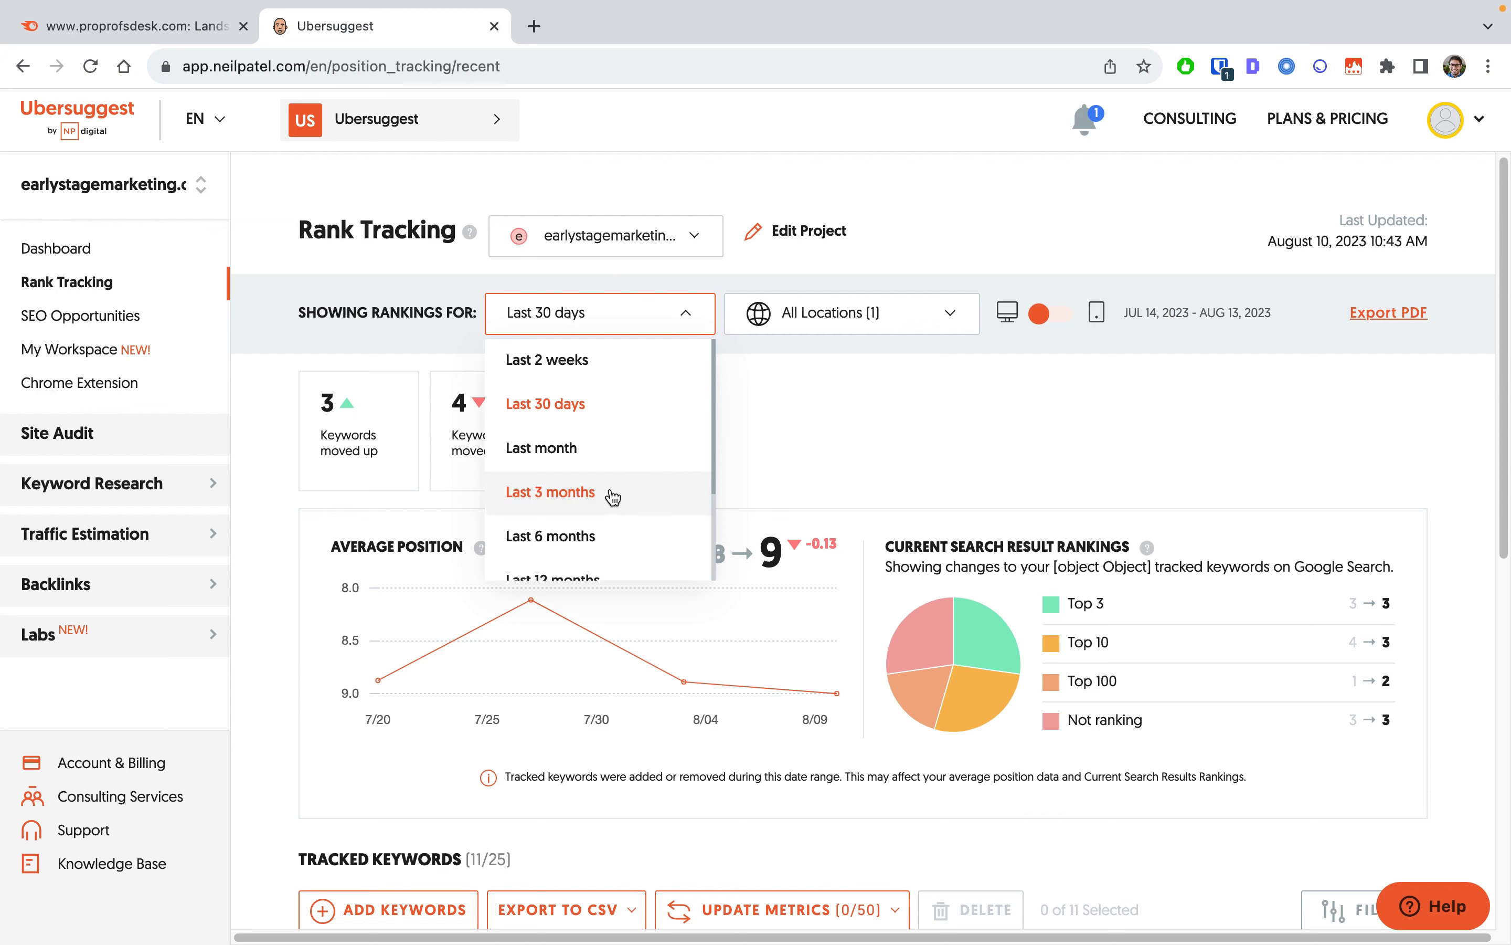
scroll(611, 495, down, 2)
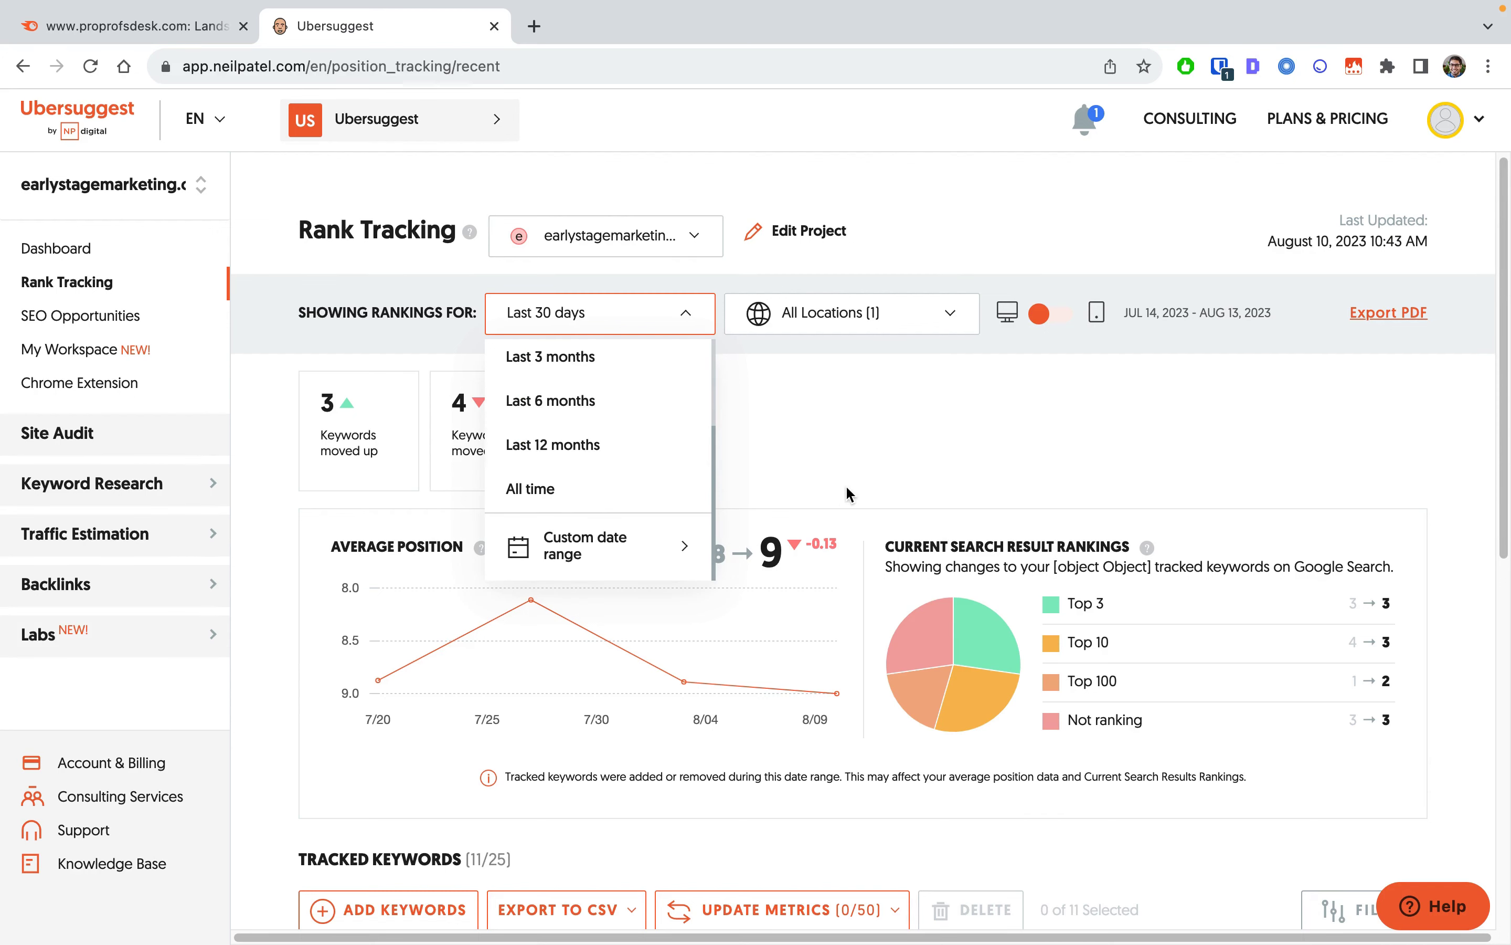
click(821, 424)
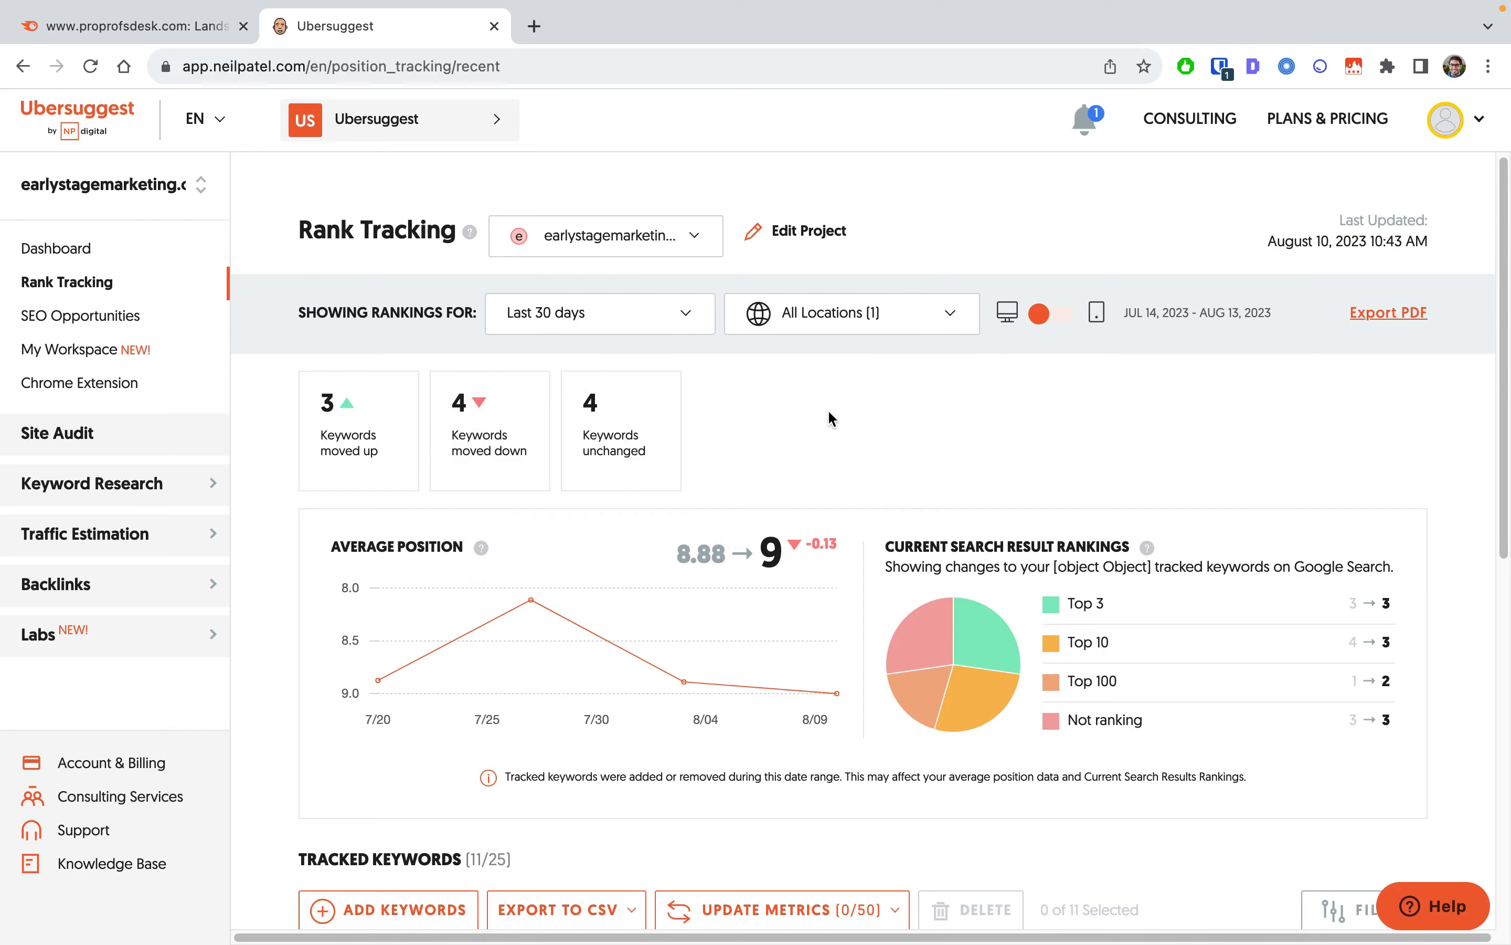
scroll(893, 456, down, 10)
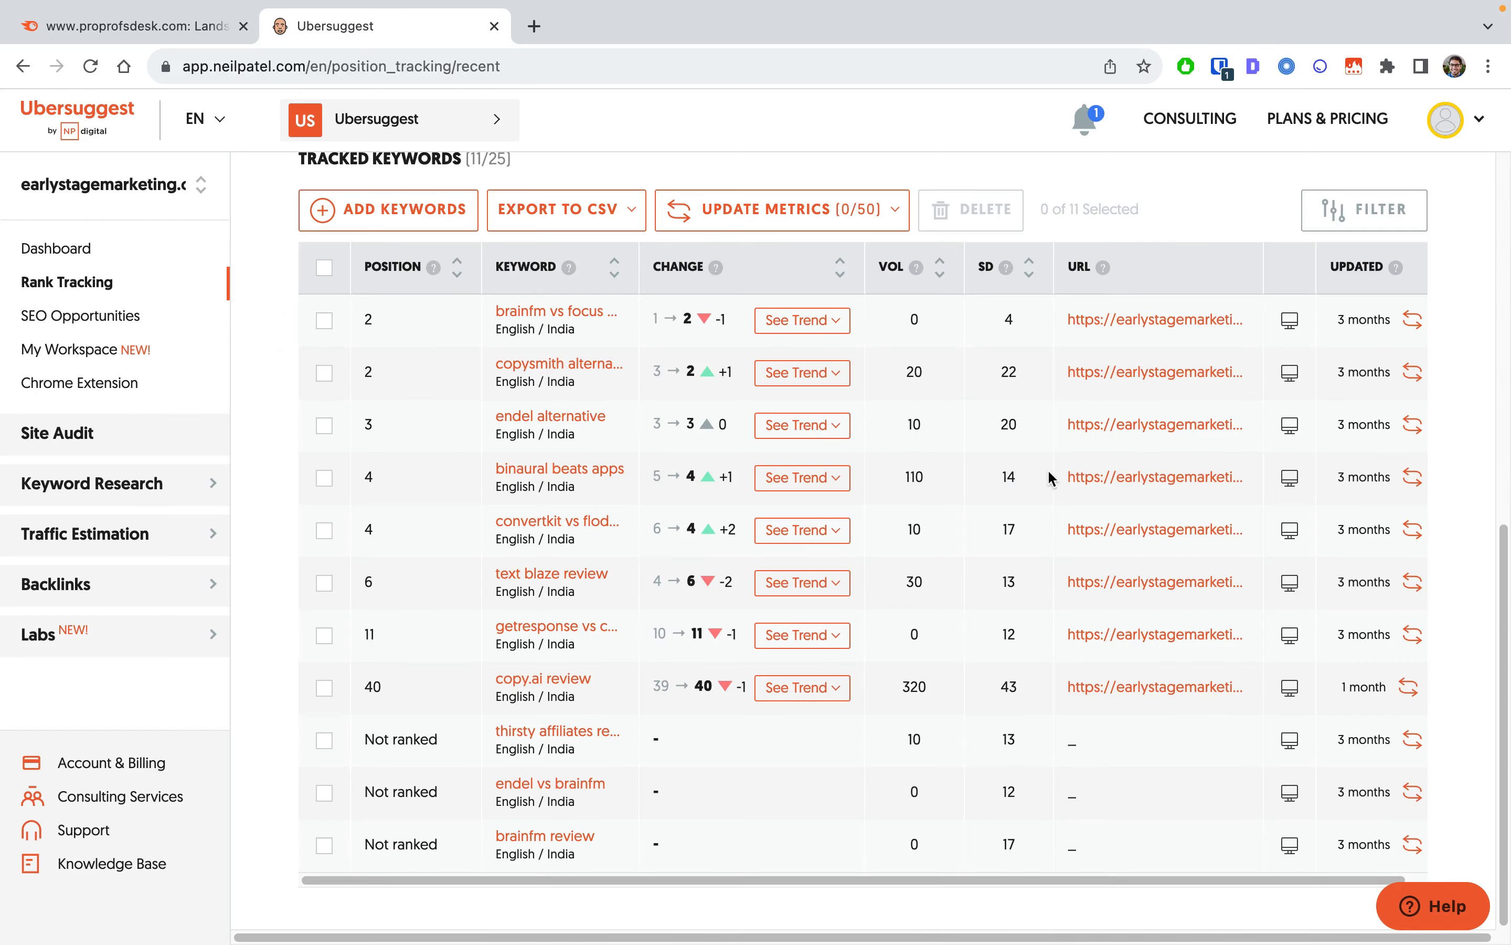
scroll(978, 522, up, 10)
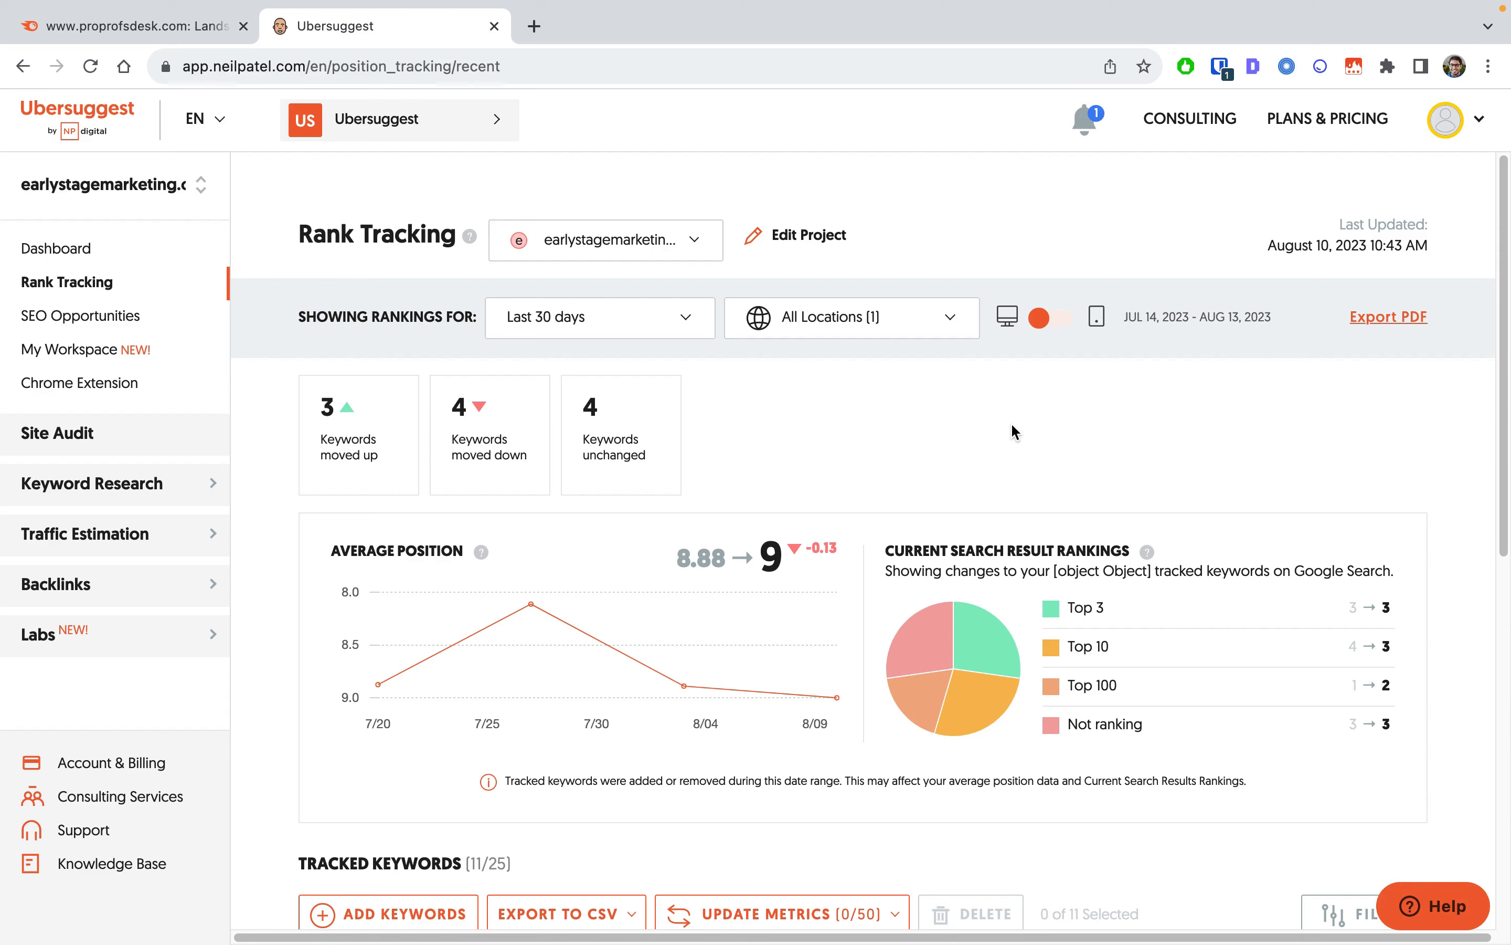
- Open the SEO Opportunities for earlystagemarketing.com and review the prioritized list of SEO issues and pages to optimize
click(45, 318)
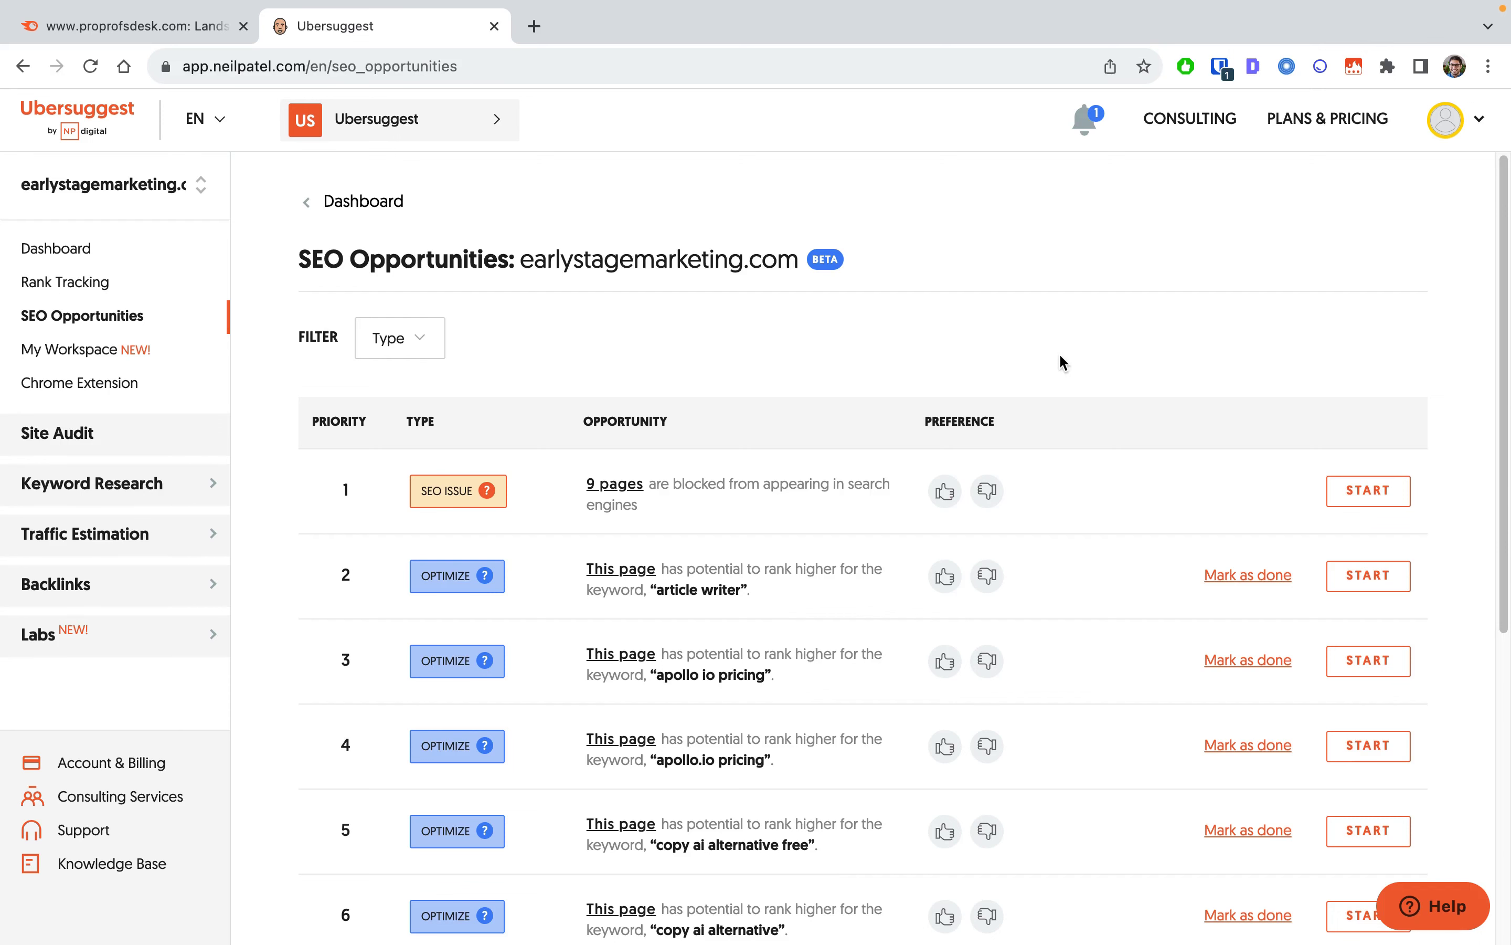
scroll(824, 565, down, 4)
scroll(748, 371, down, 5)
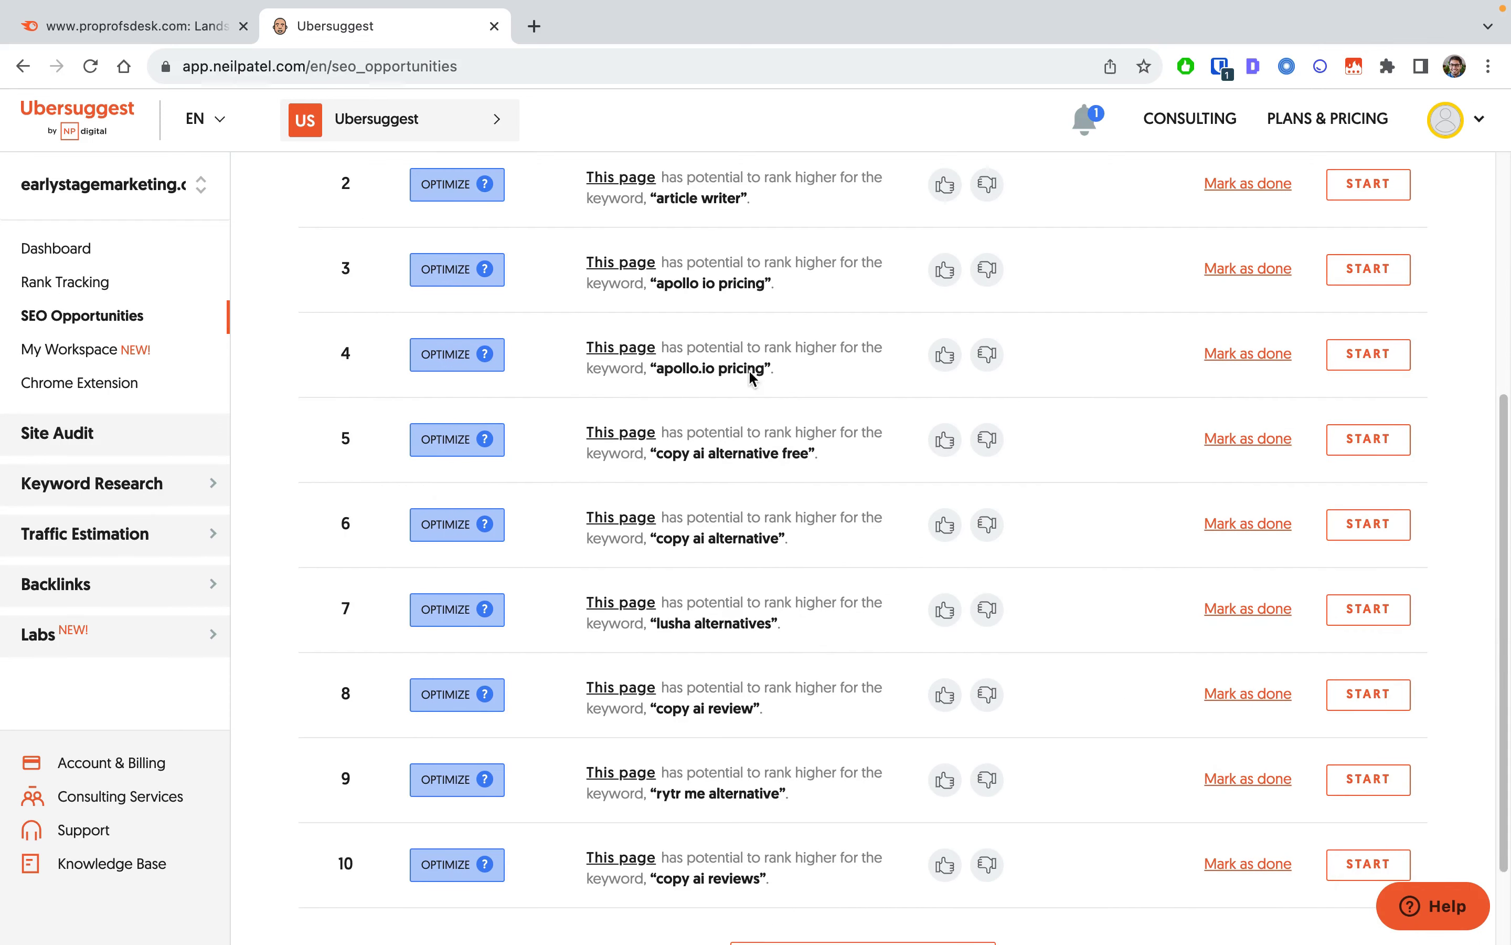
scroll(737, 417, up, 8)
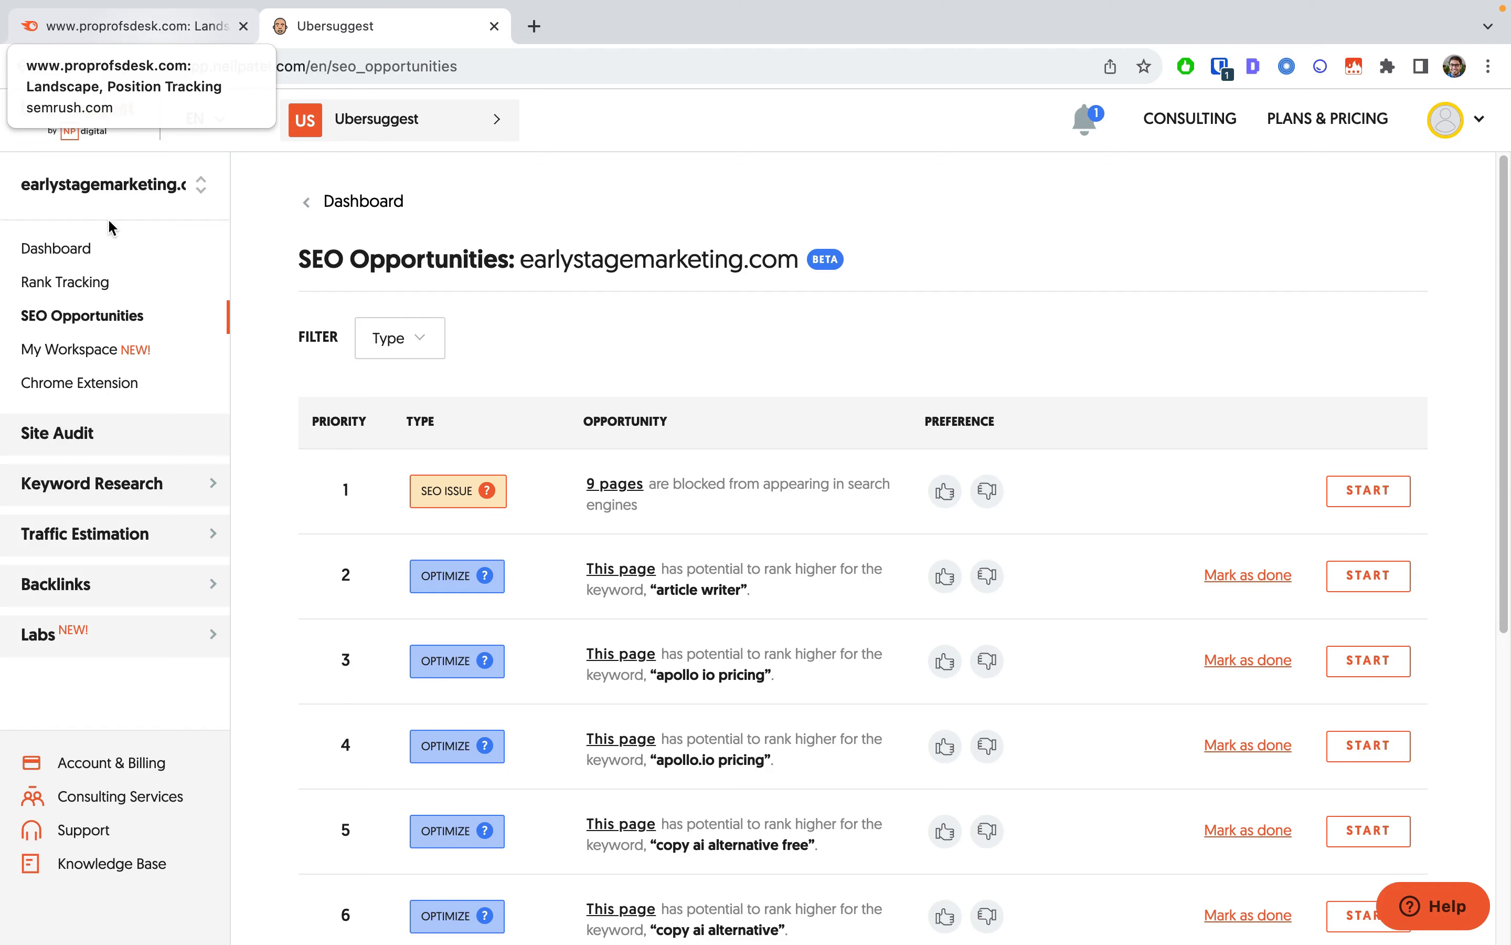
- Return to Rank Tracking and recheck the position changes of the tracked keywords
click(76, 285)
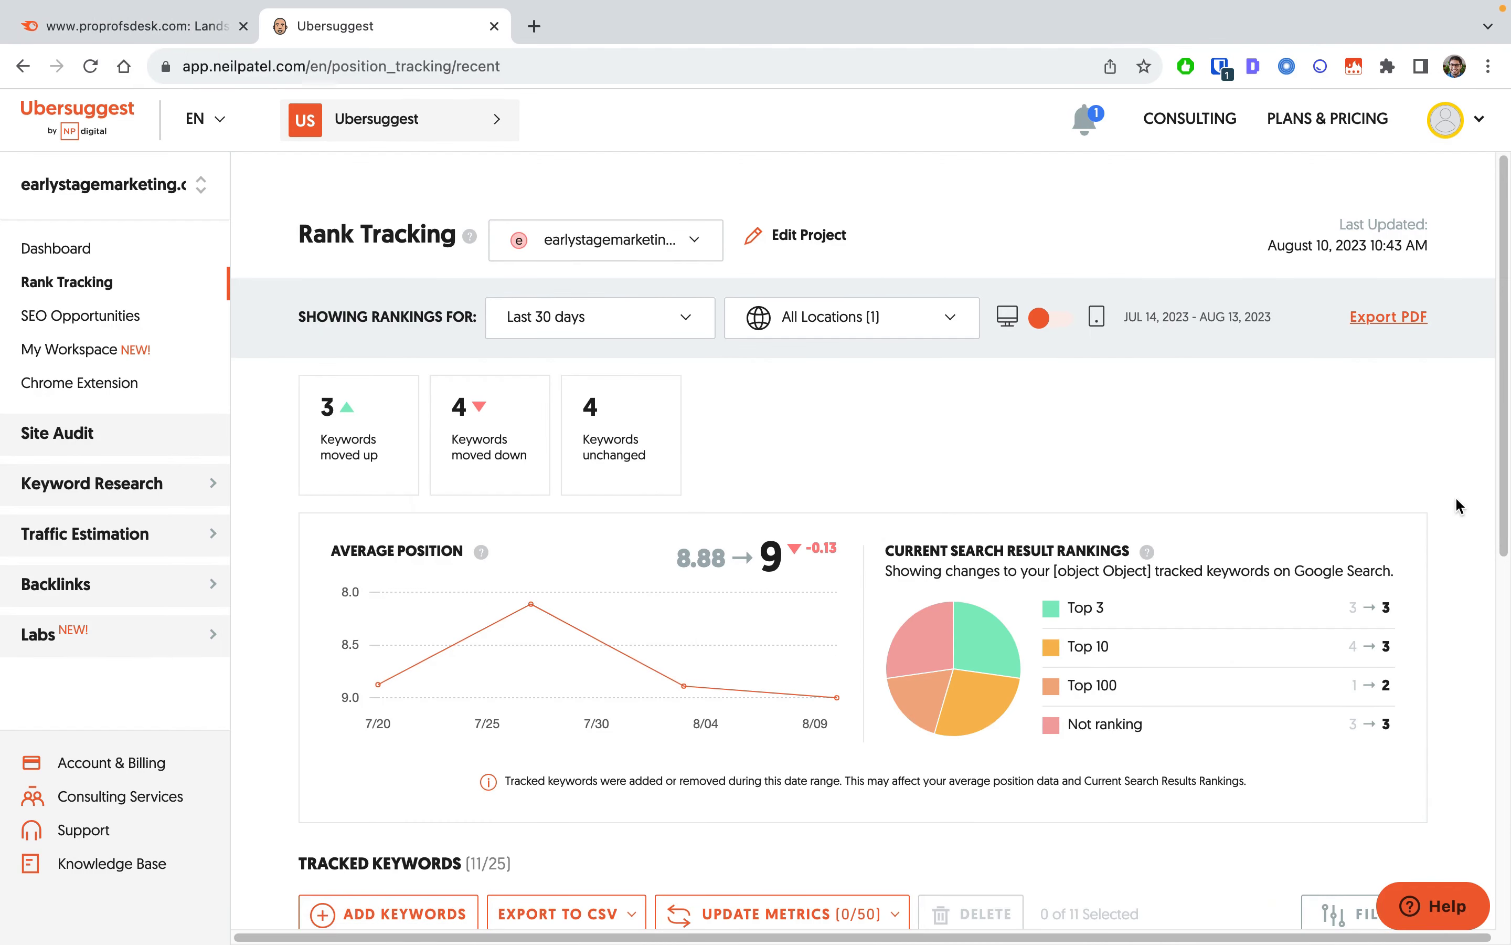
scroll(1455, 496, down, 5)
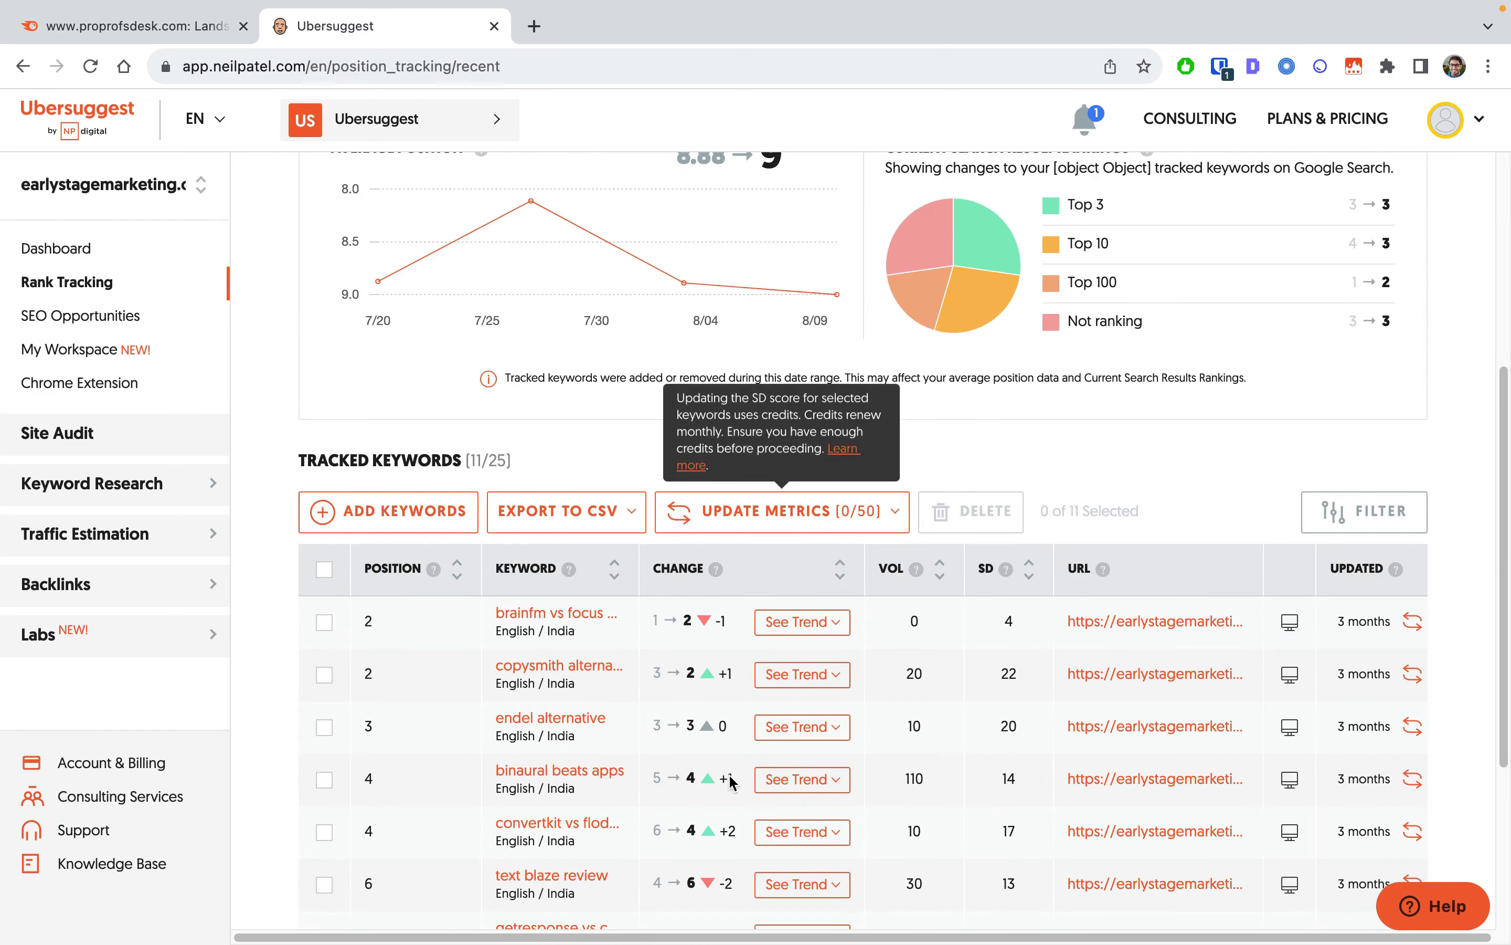
scroll(1403, 530, up, 4)
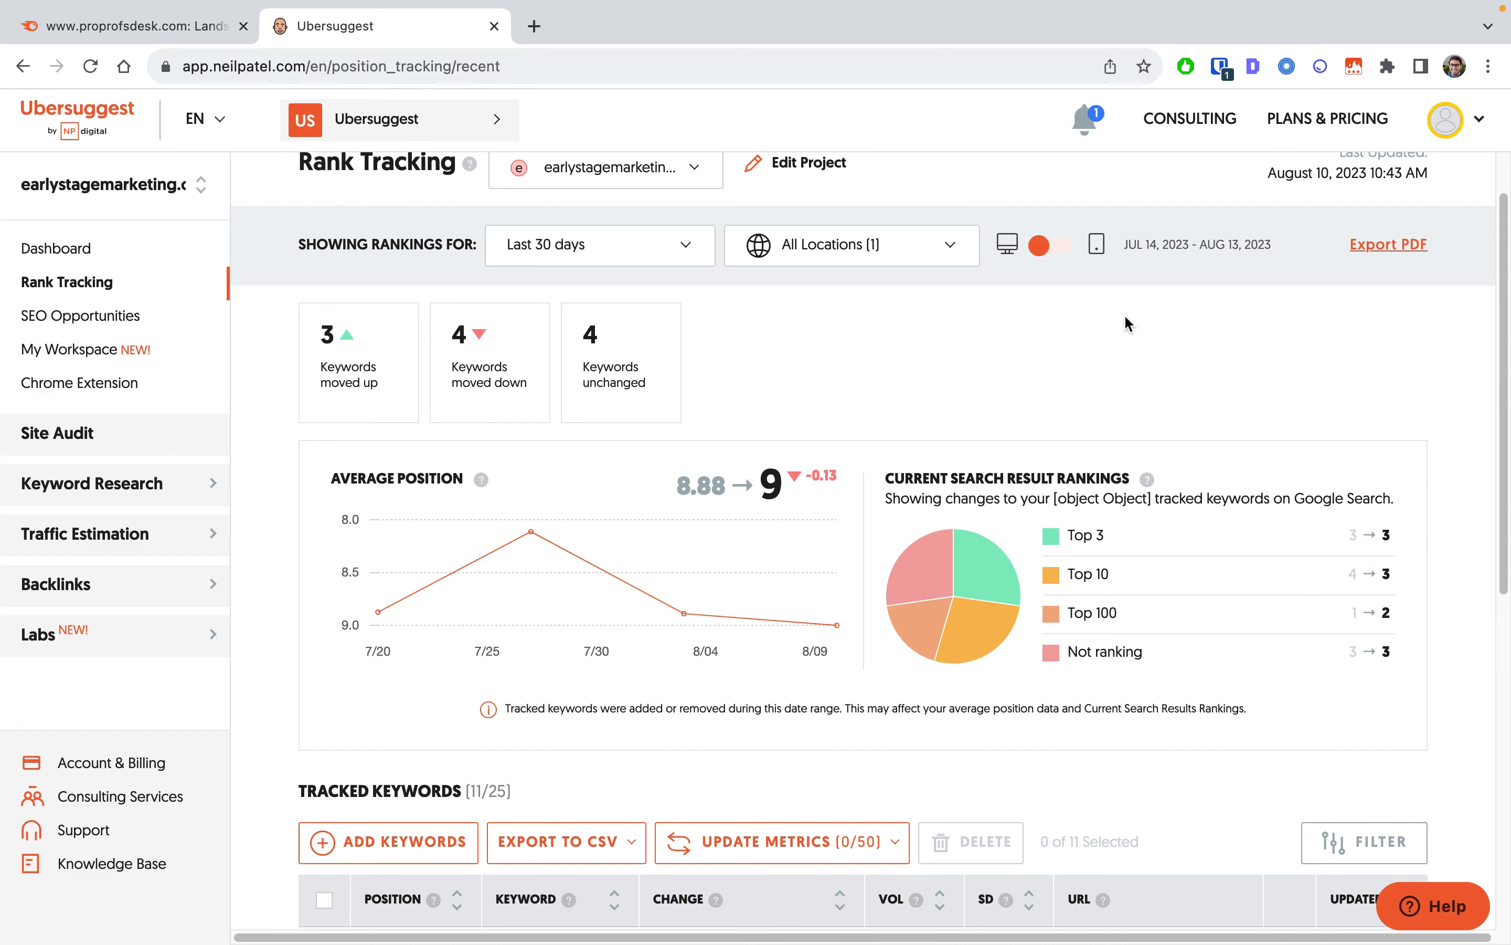
- Open semrush.com in a new browser tab, close the old Position Tracking and Ubersuggest tabs, and add another blank tab
click(534, 25)
text(sem)
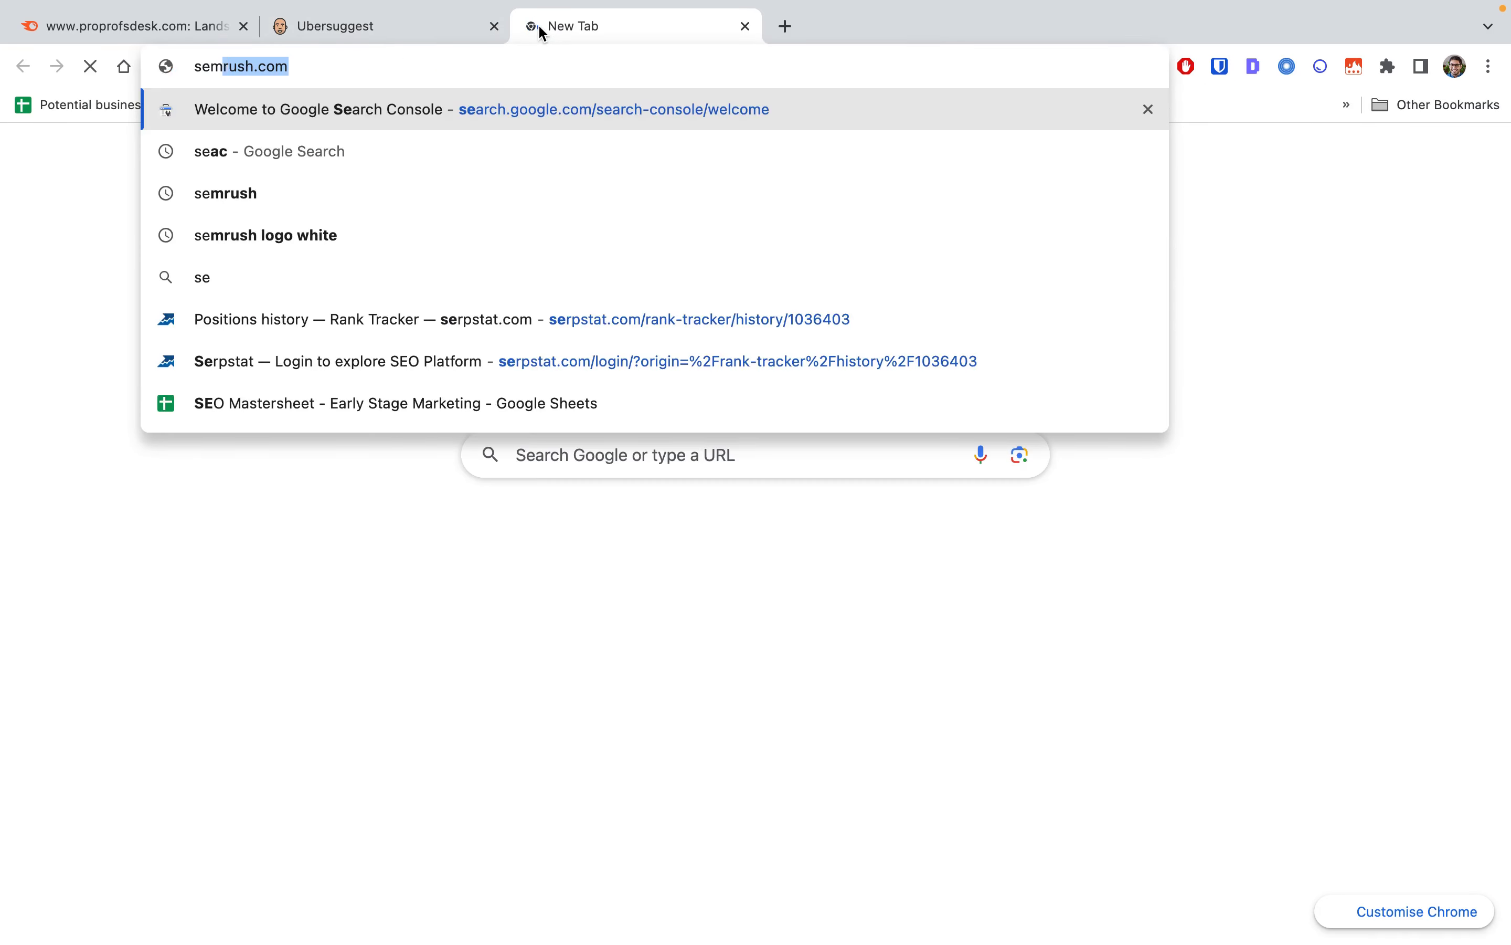
text(rush.com)
key(Return)
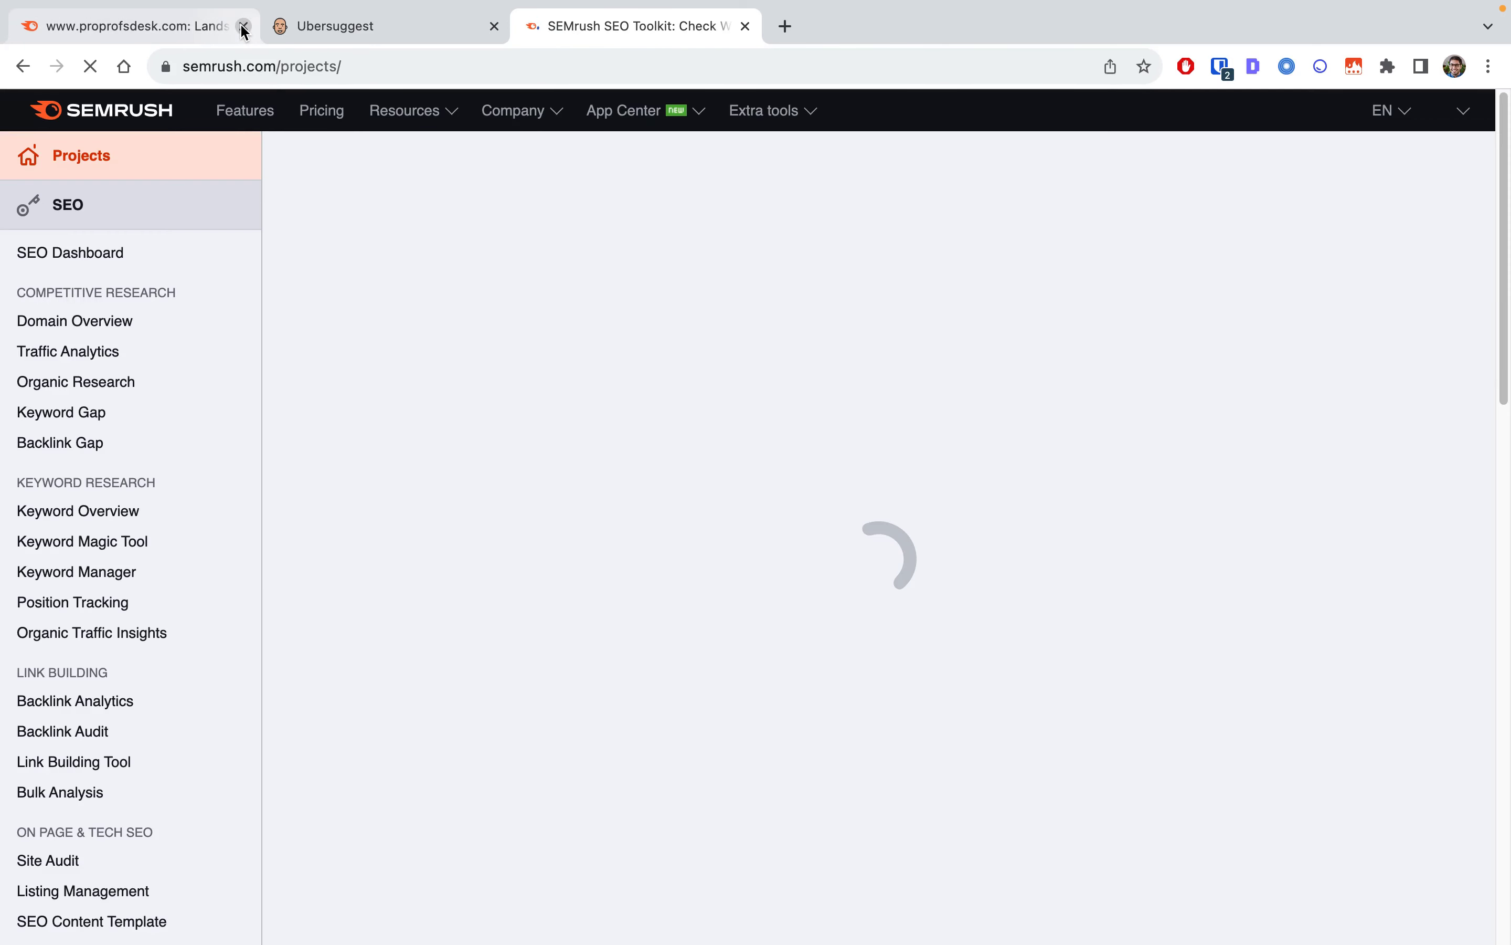
click(243, 26)
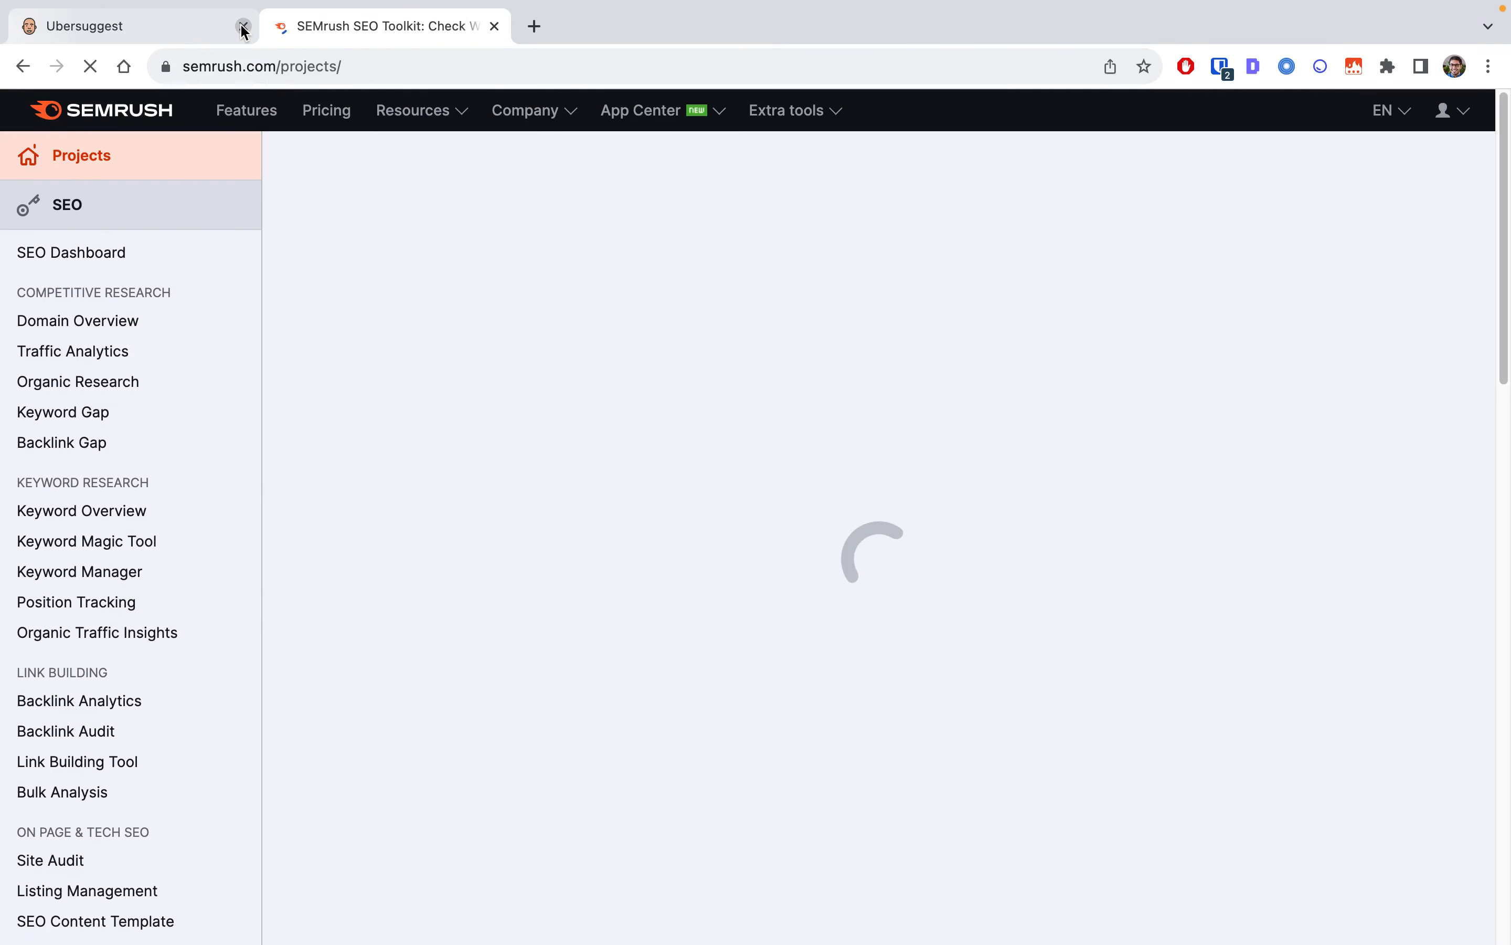
click(244, 26)
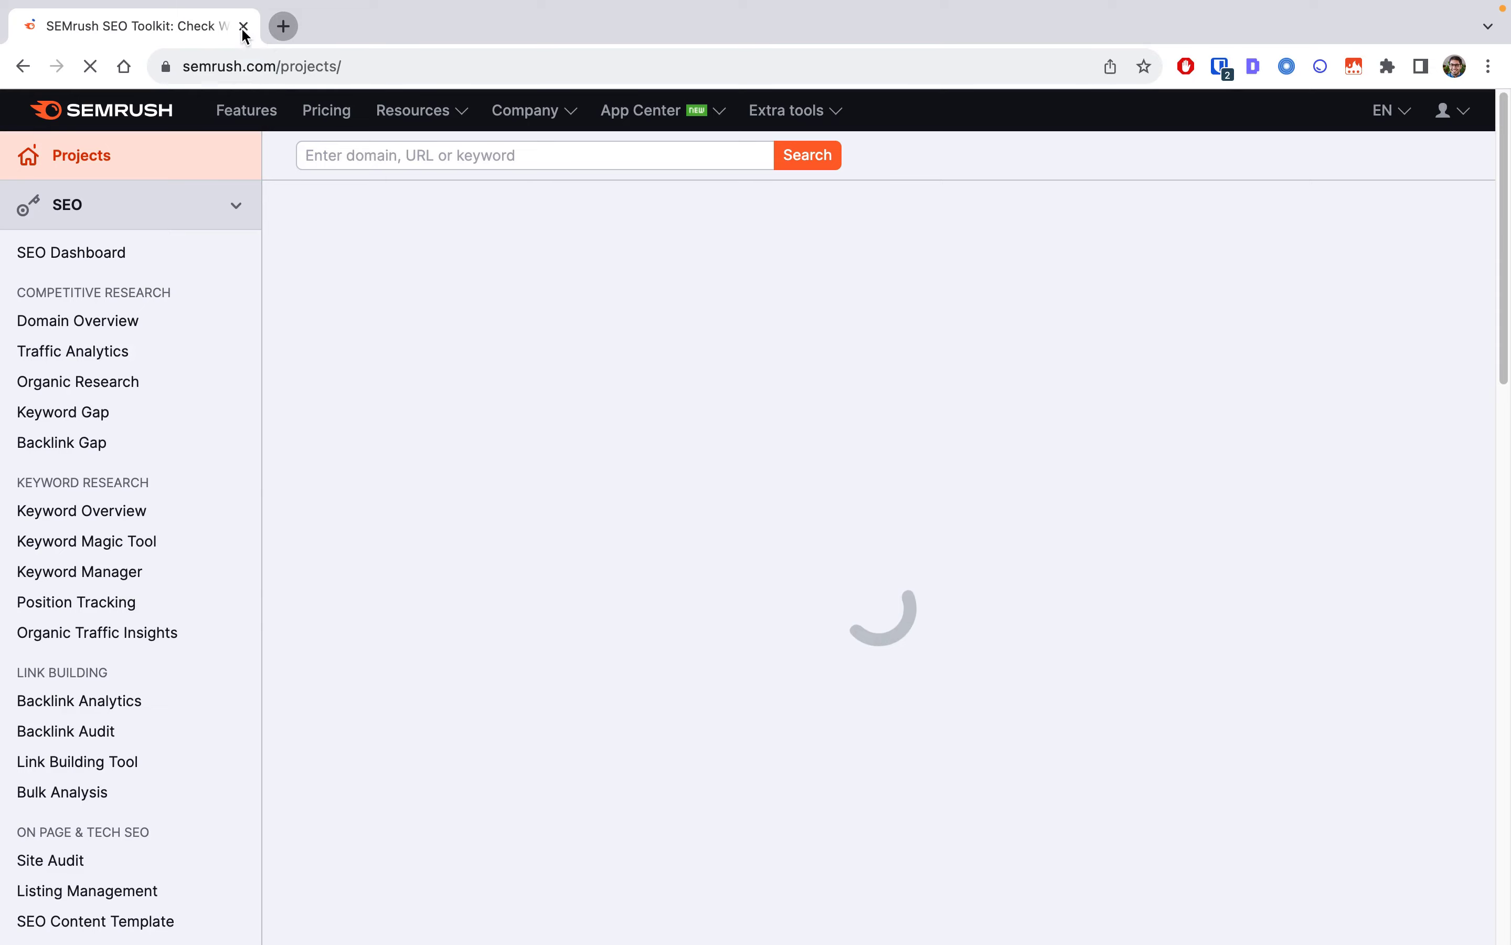
click(284, 27)
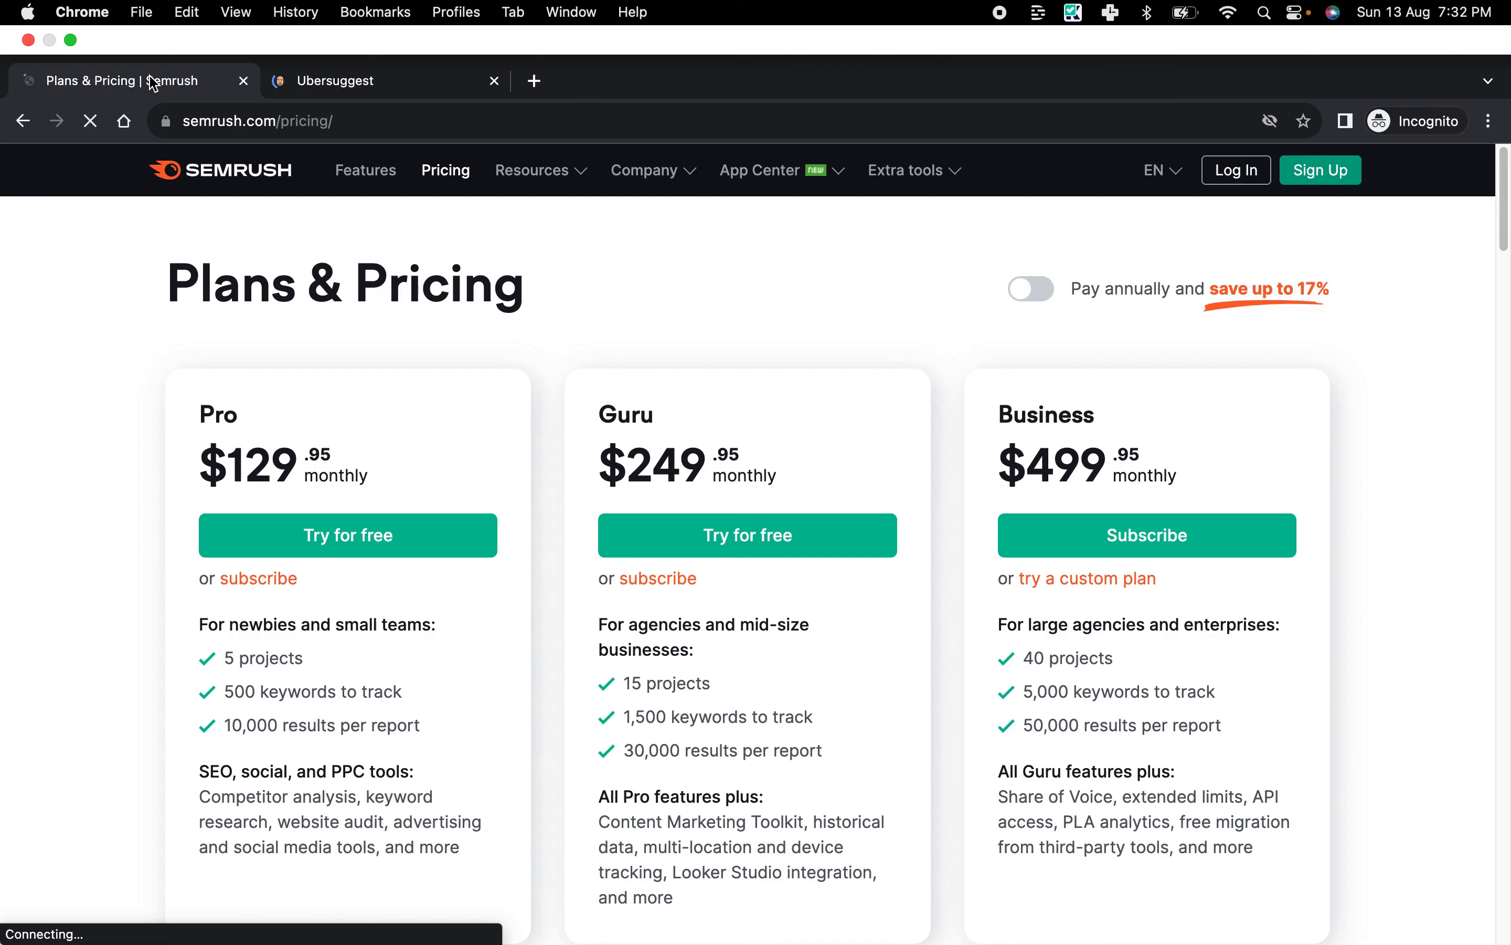